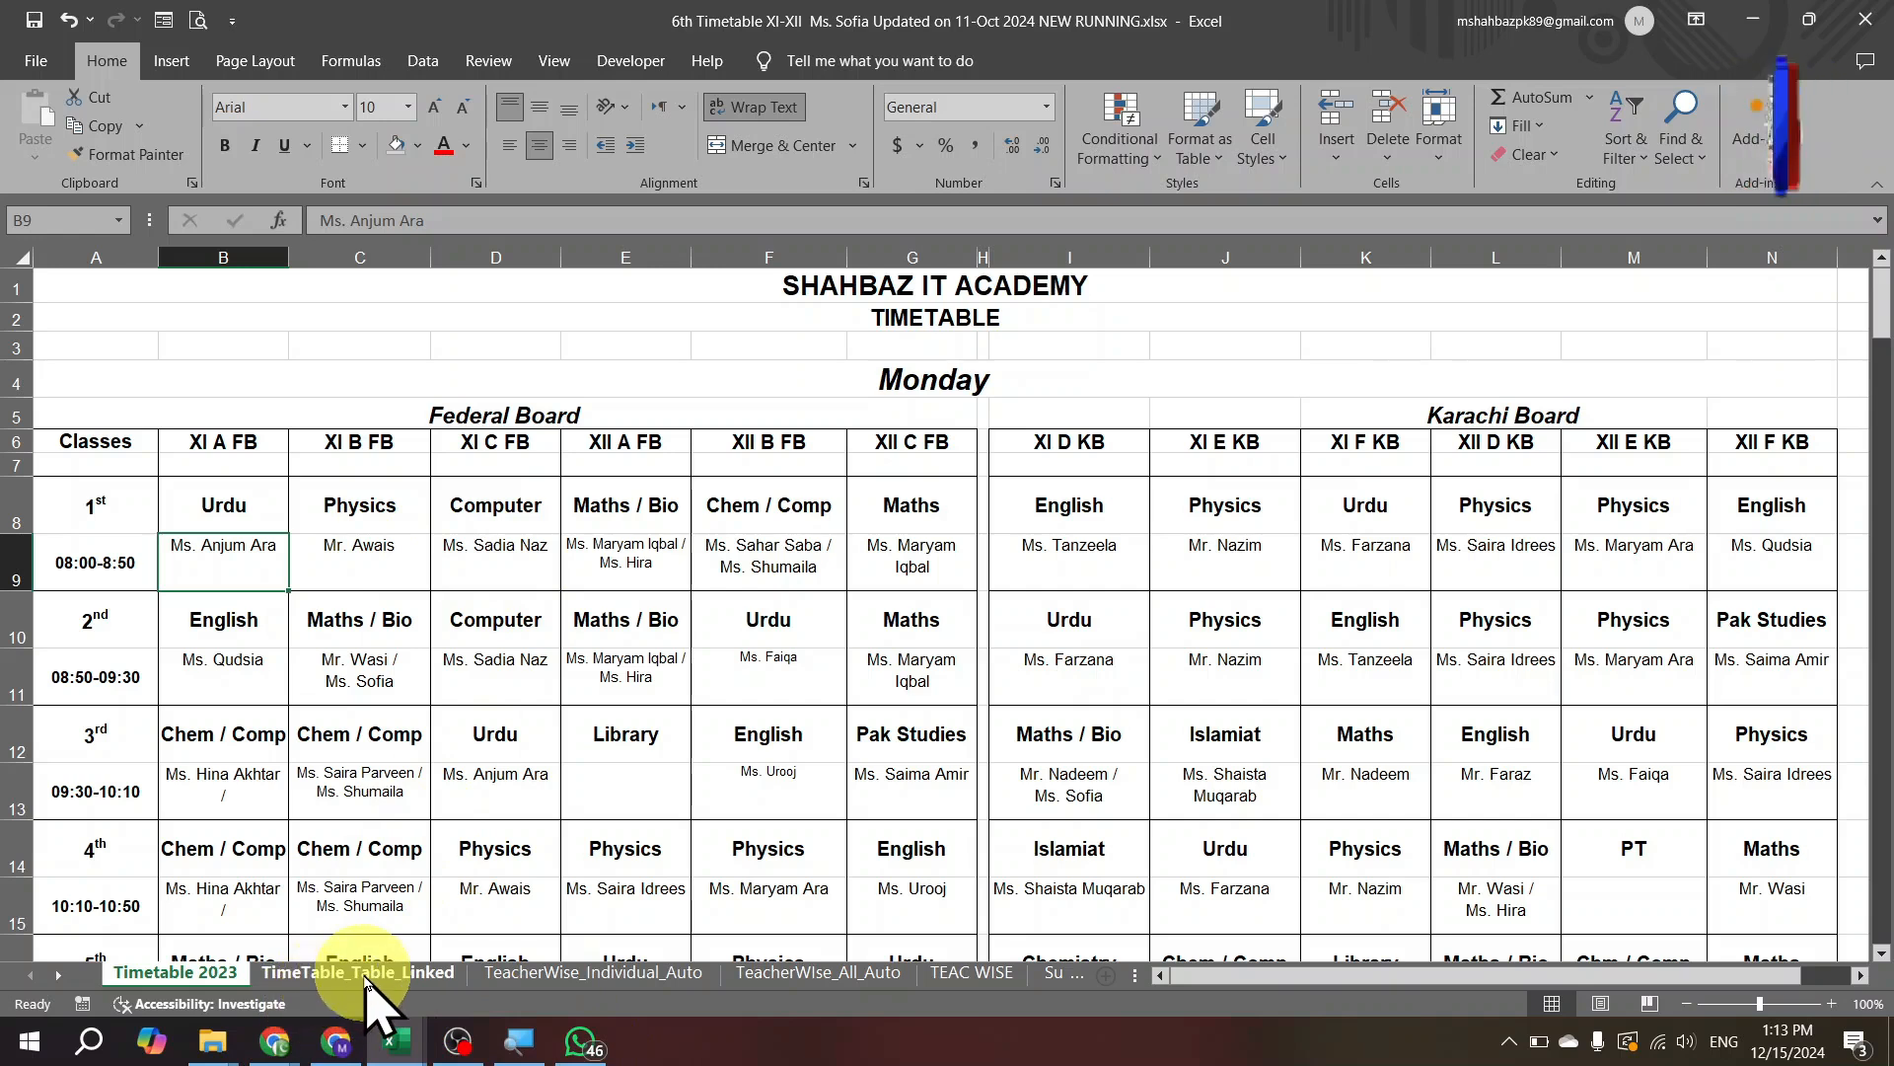
Compare the Timetable 2023 grid with the TimeTable_Table_Linked sheet.
click(366, 972)
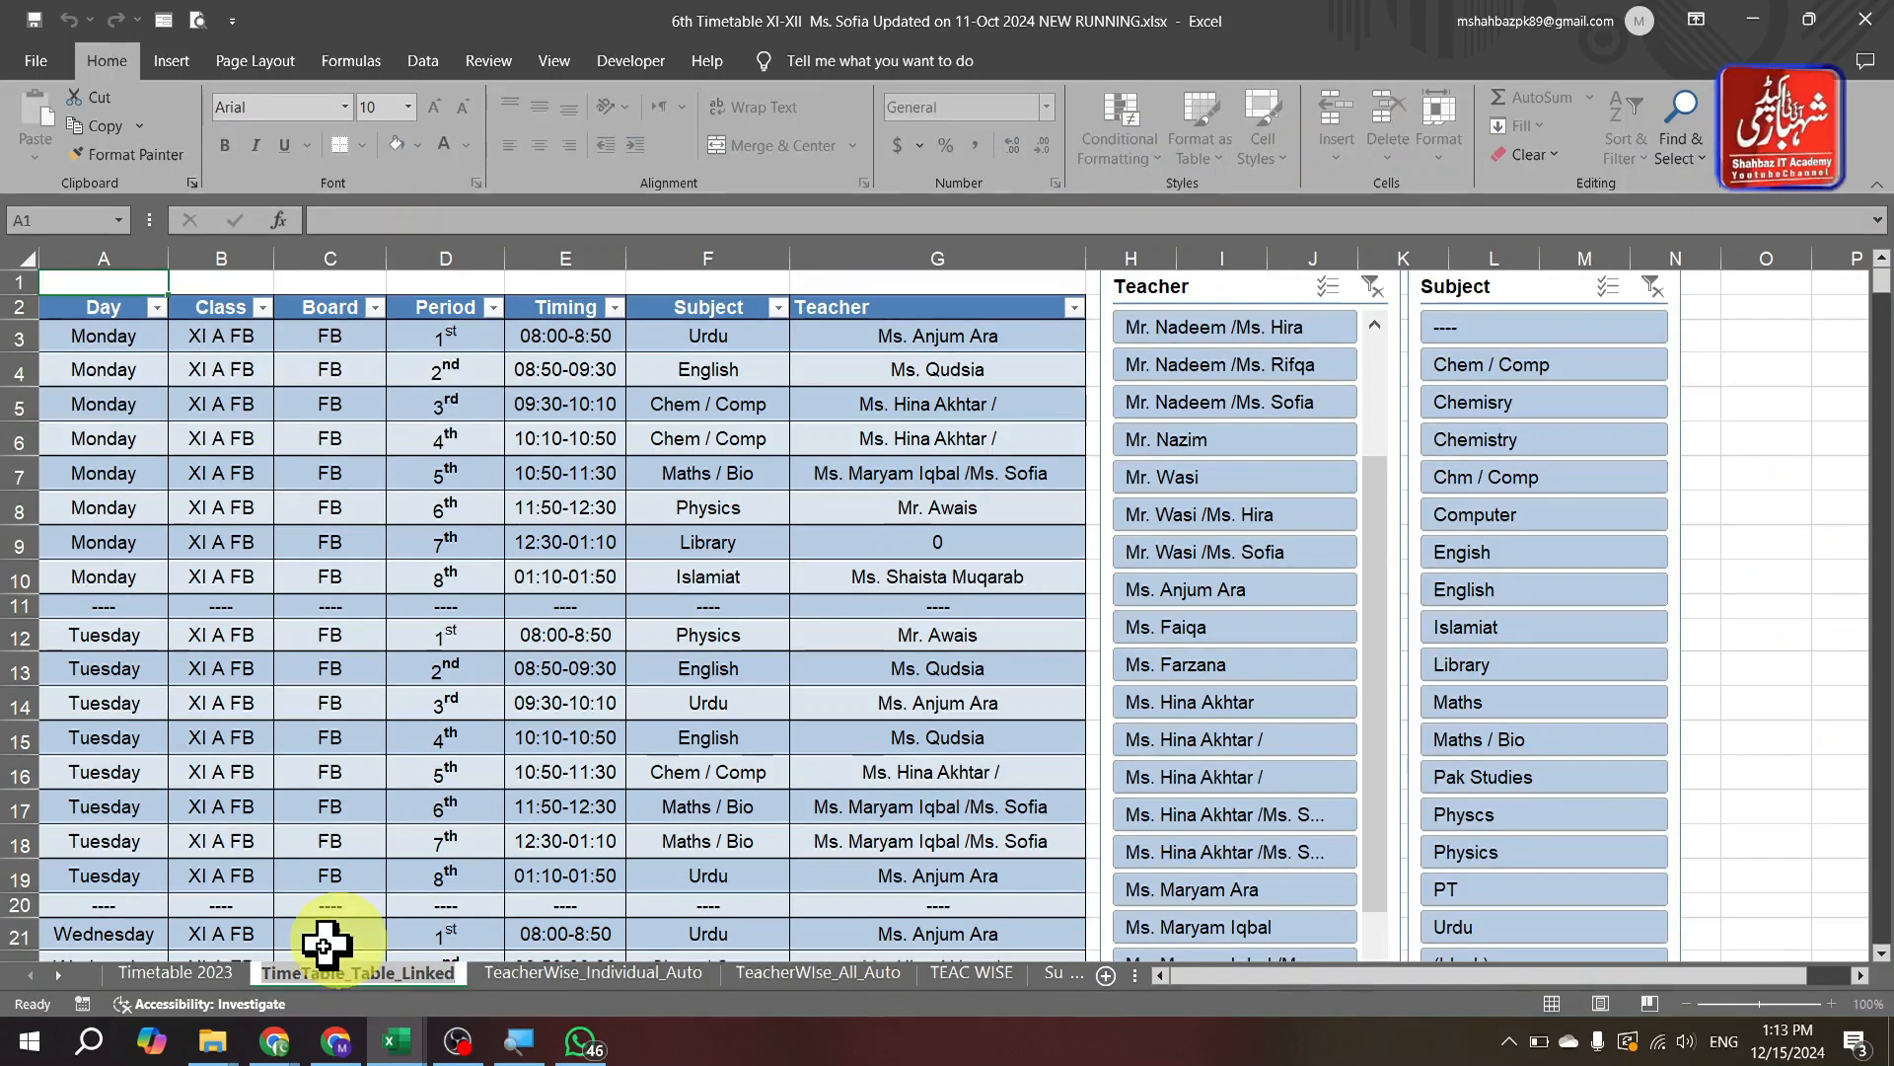
click(216, 971)
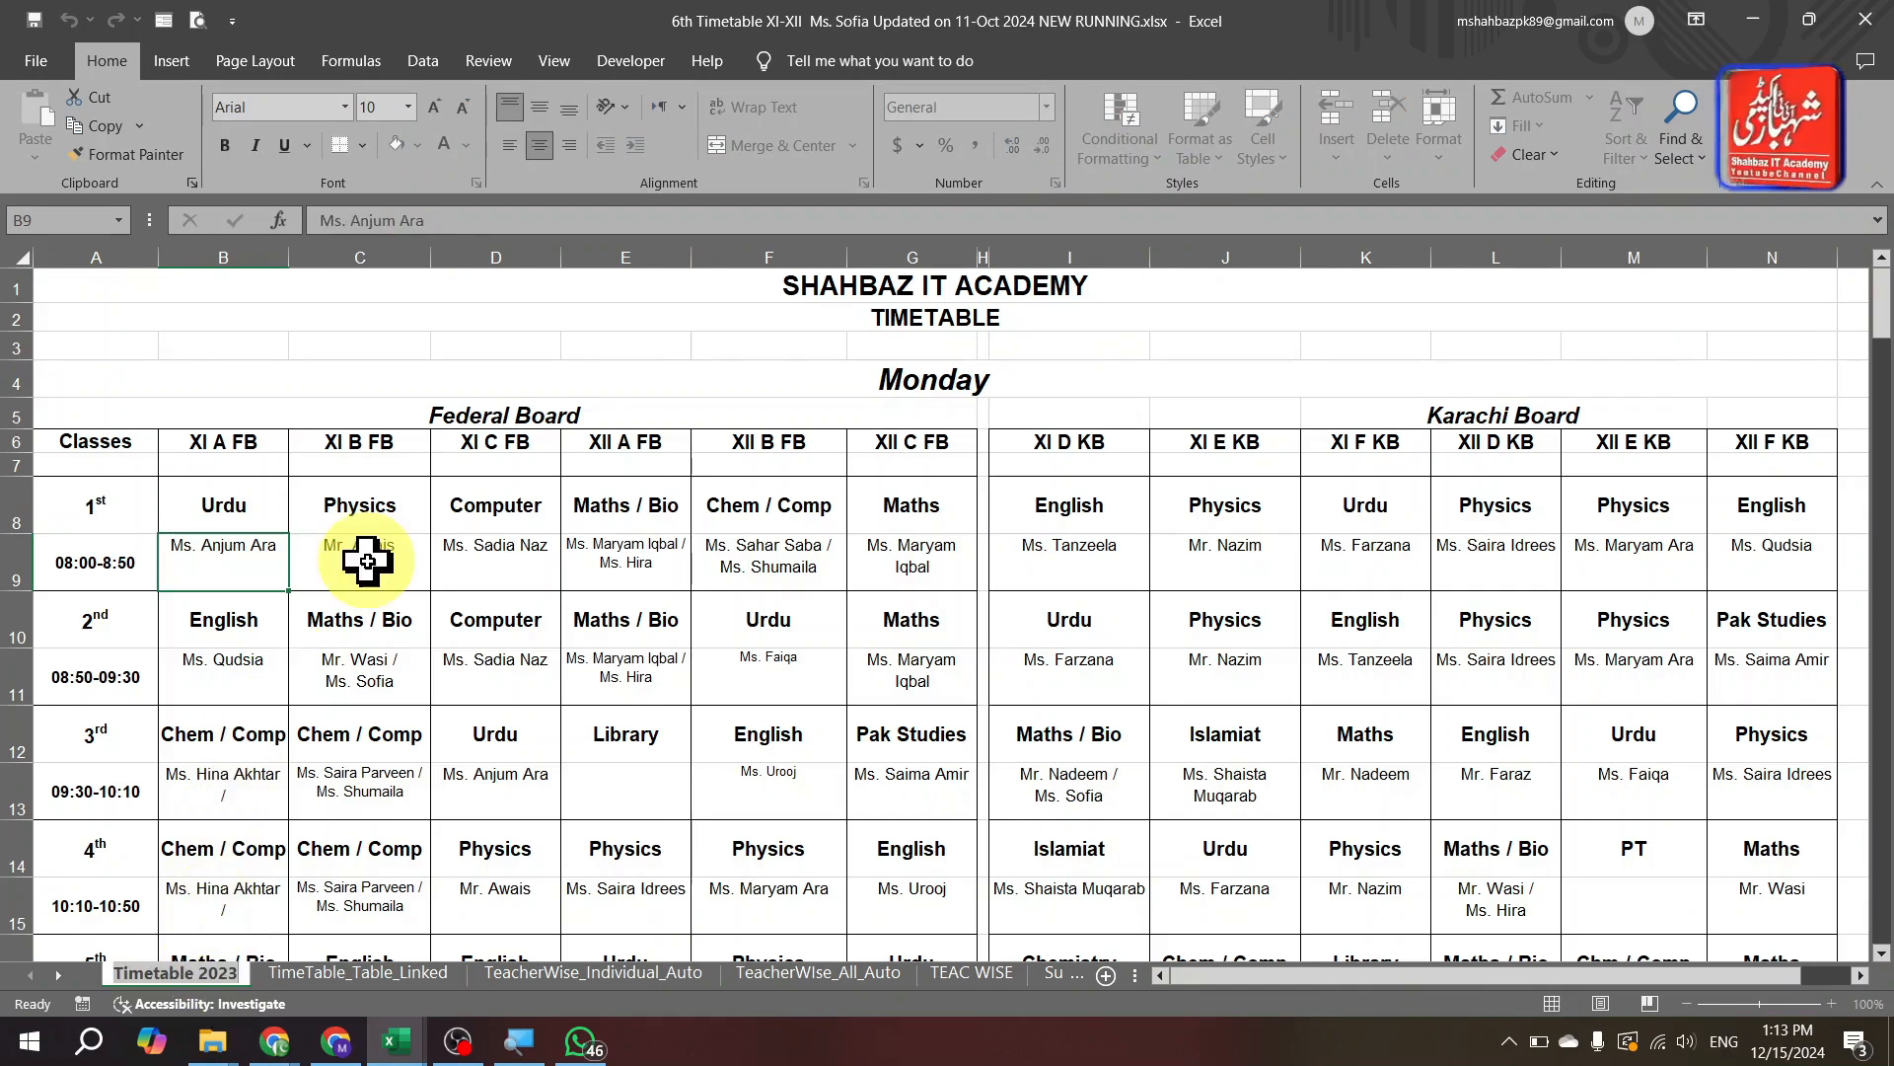
click(345, 975)
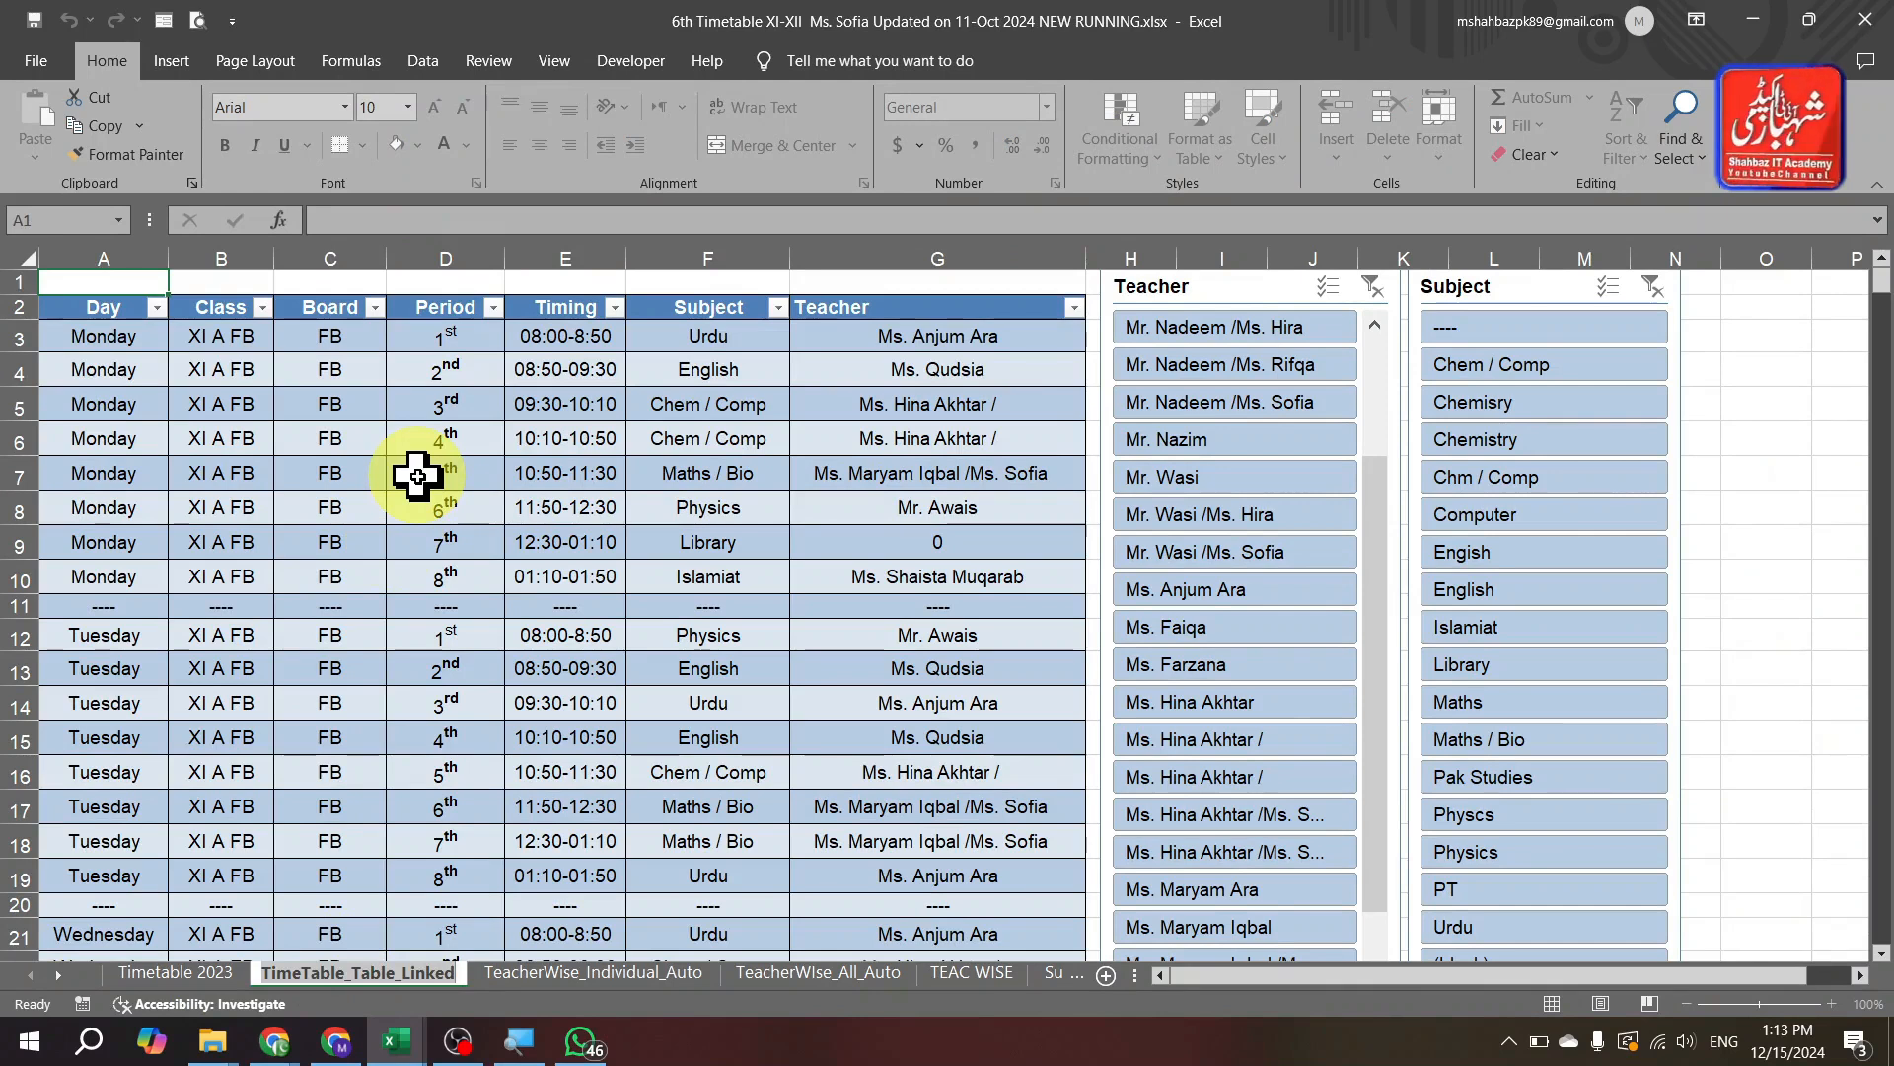
Trace the English entry in F4 to its source cell B10 on Timetable 2023, then return to the linked table.
double_click(708, 369)
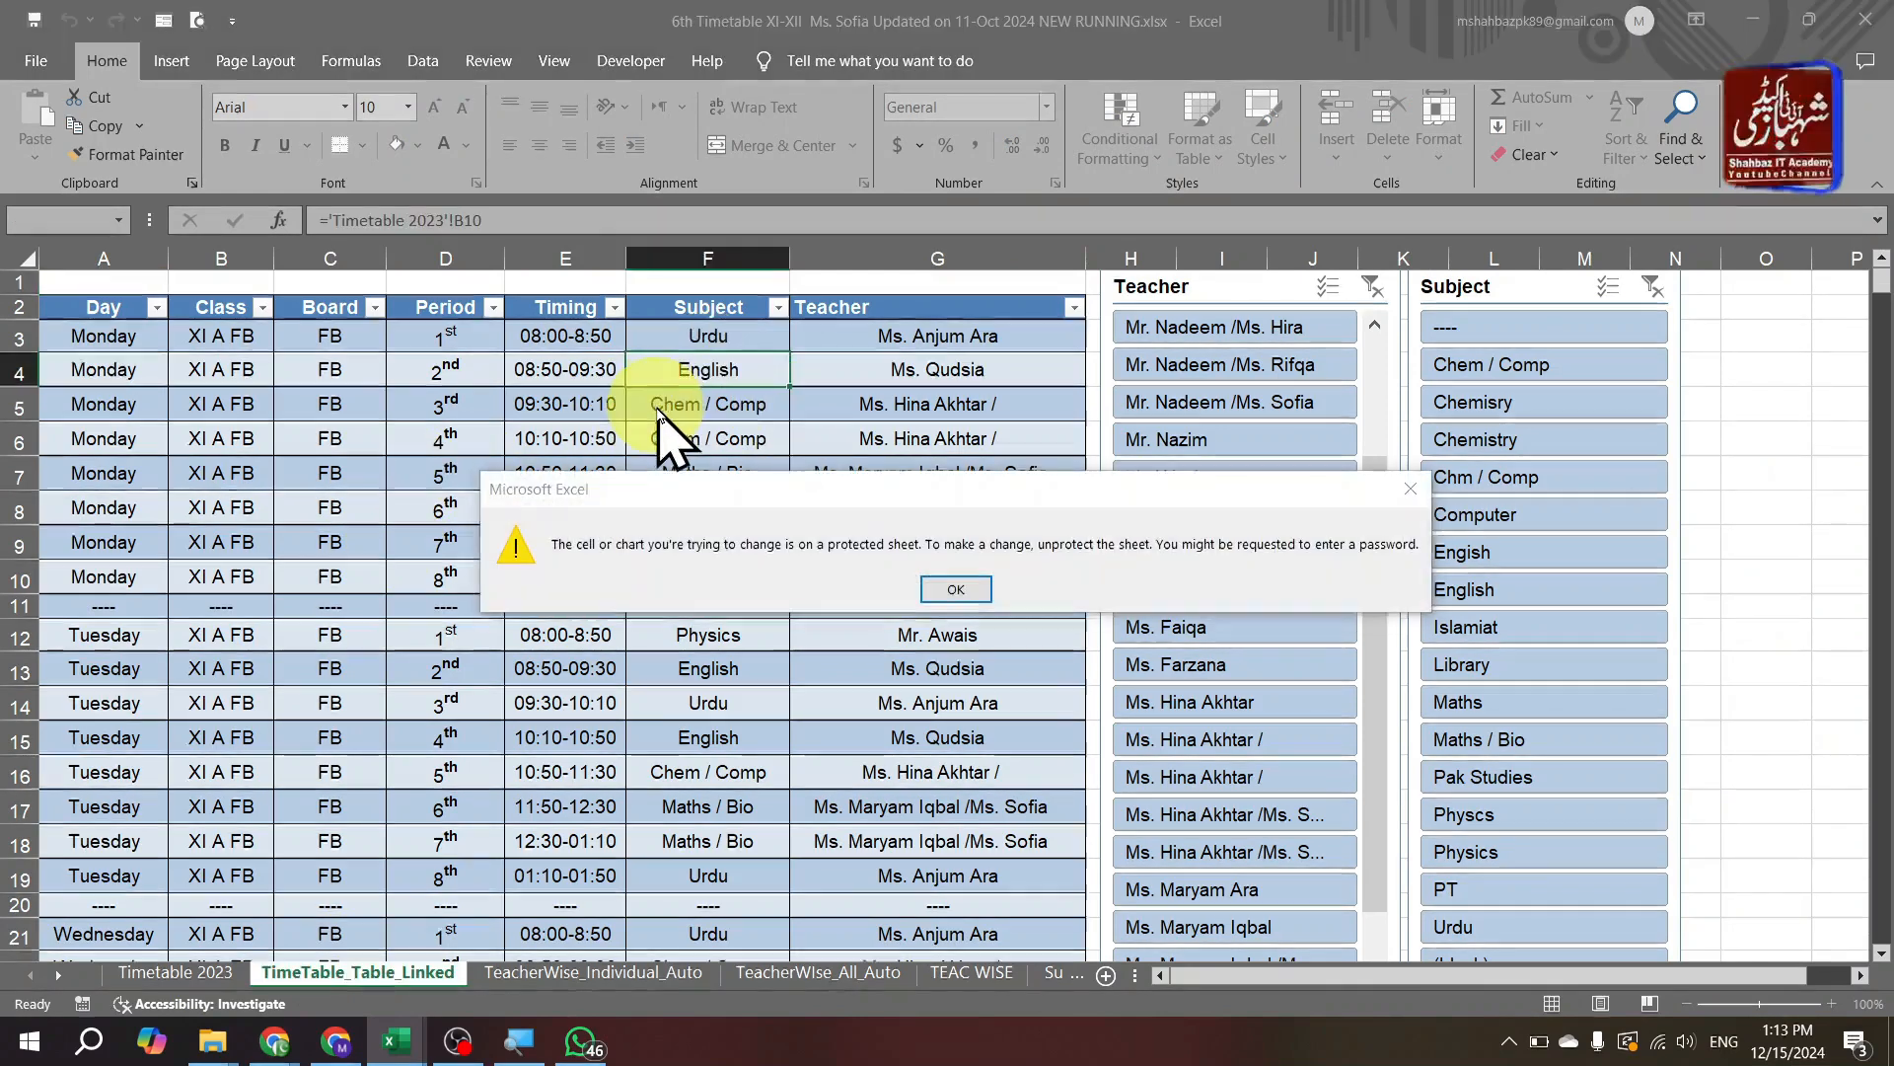
key(Return)
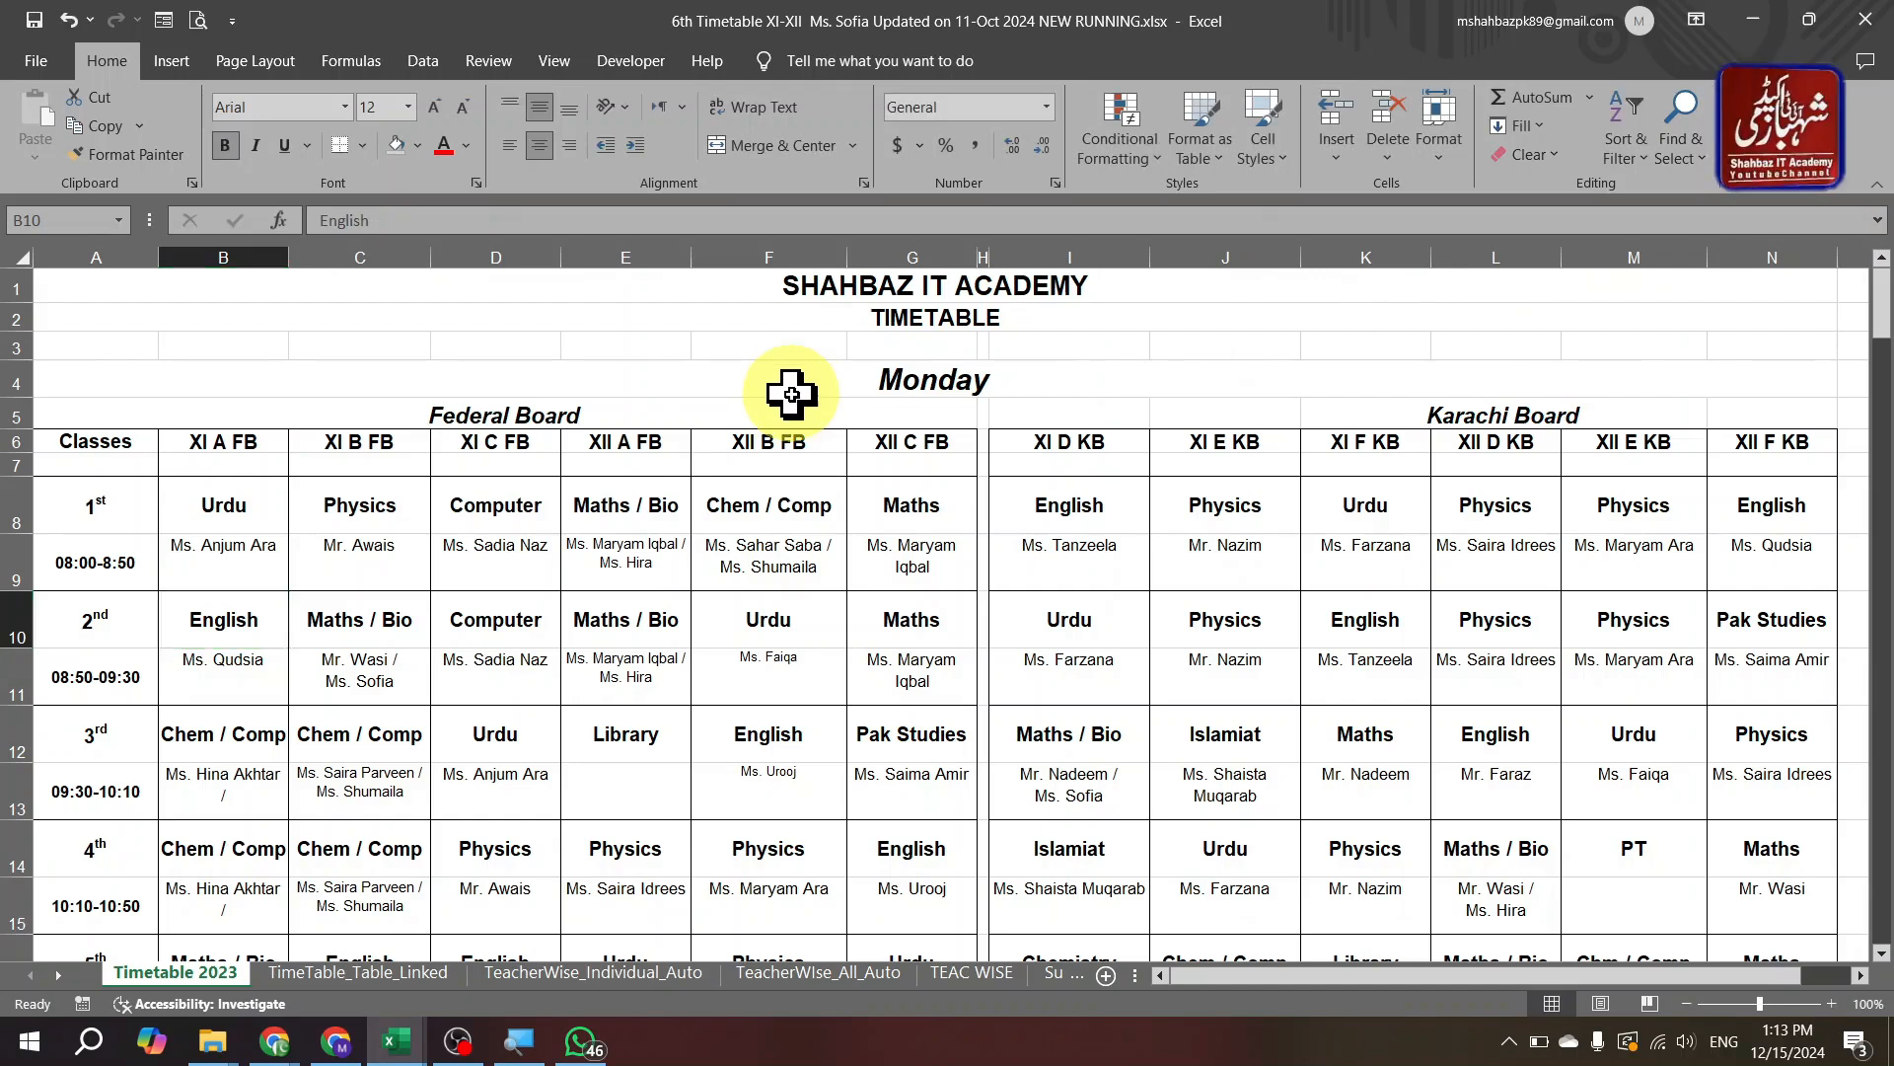
key(ctrl+Page_Down)
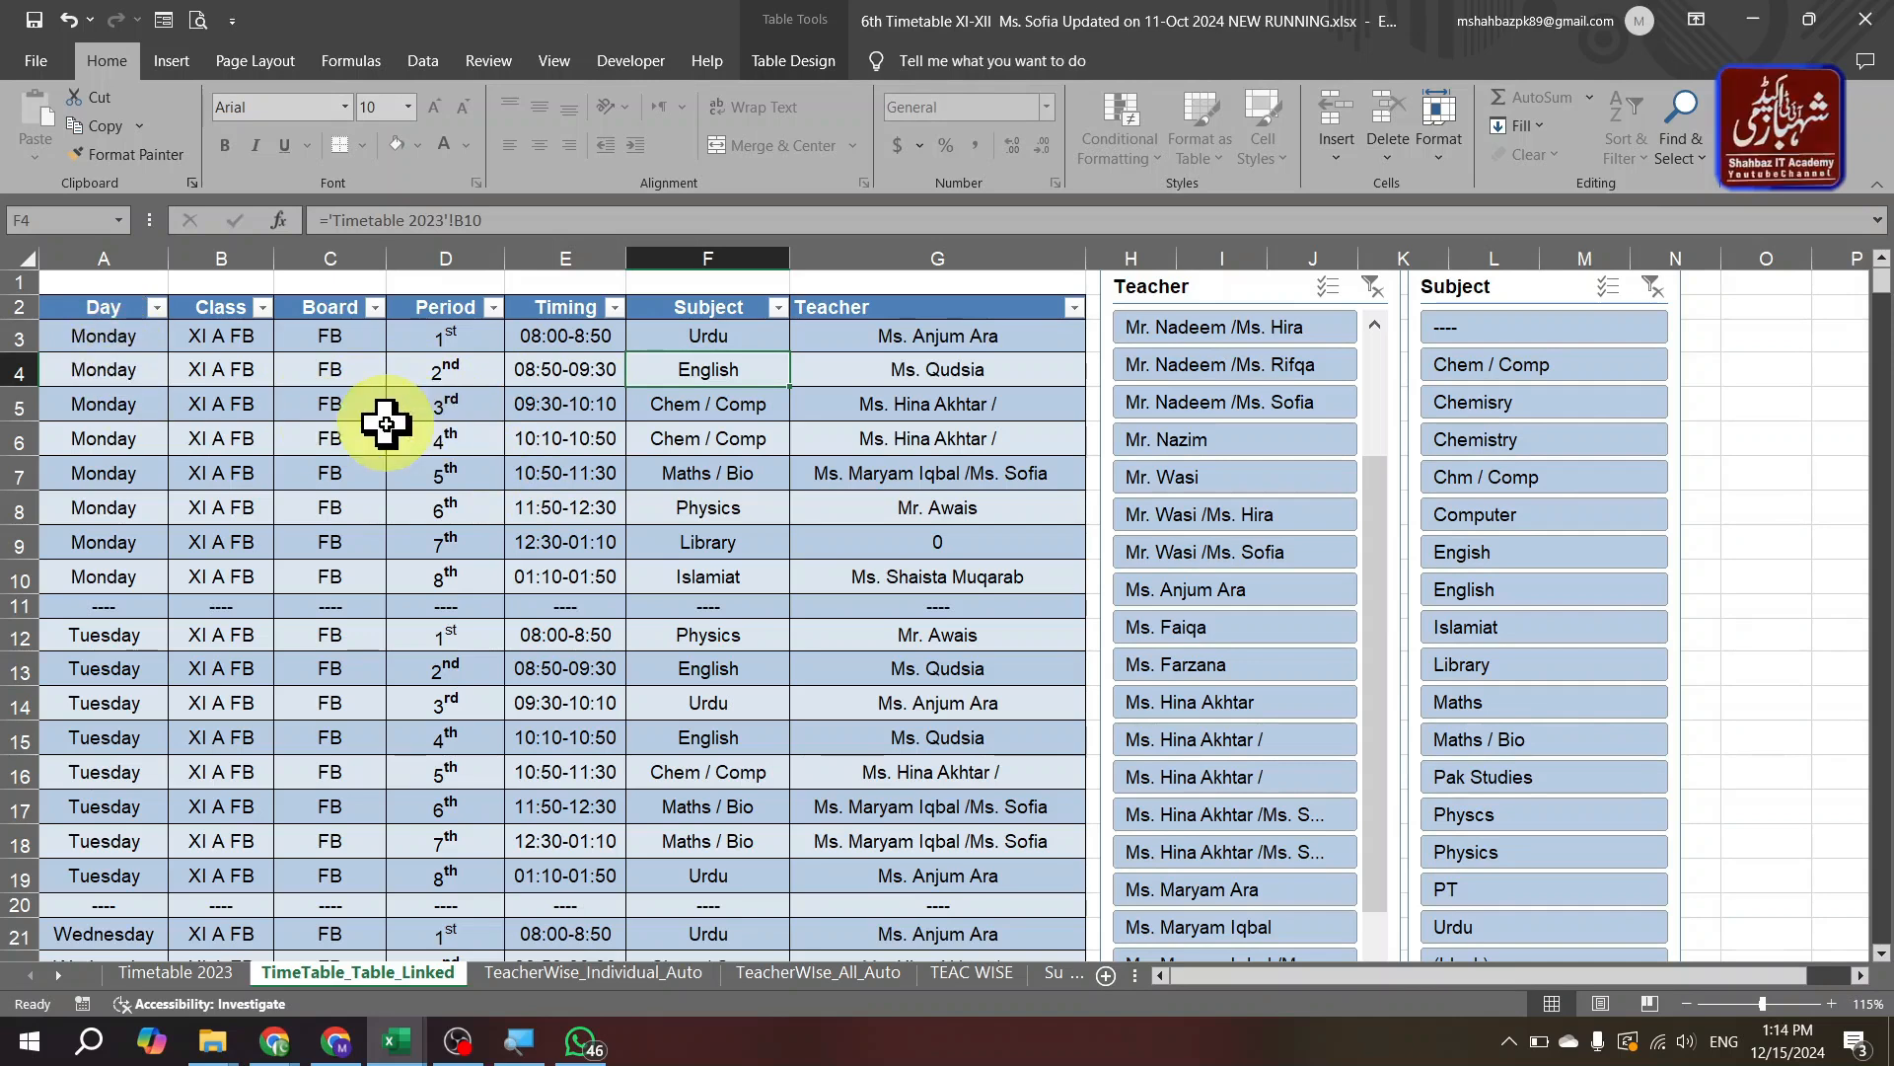
click(225, 974)
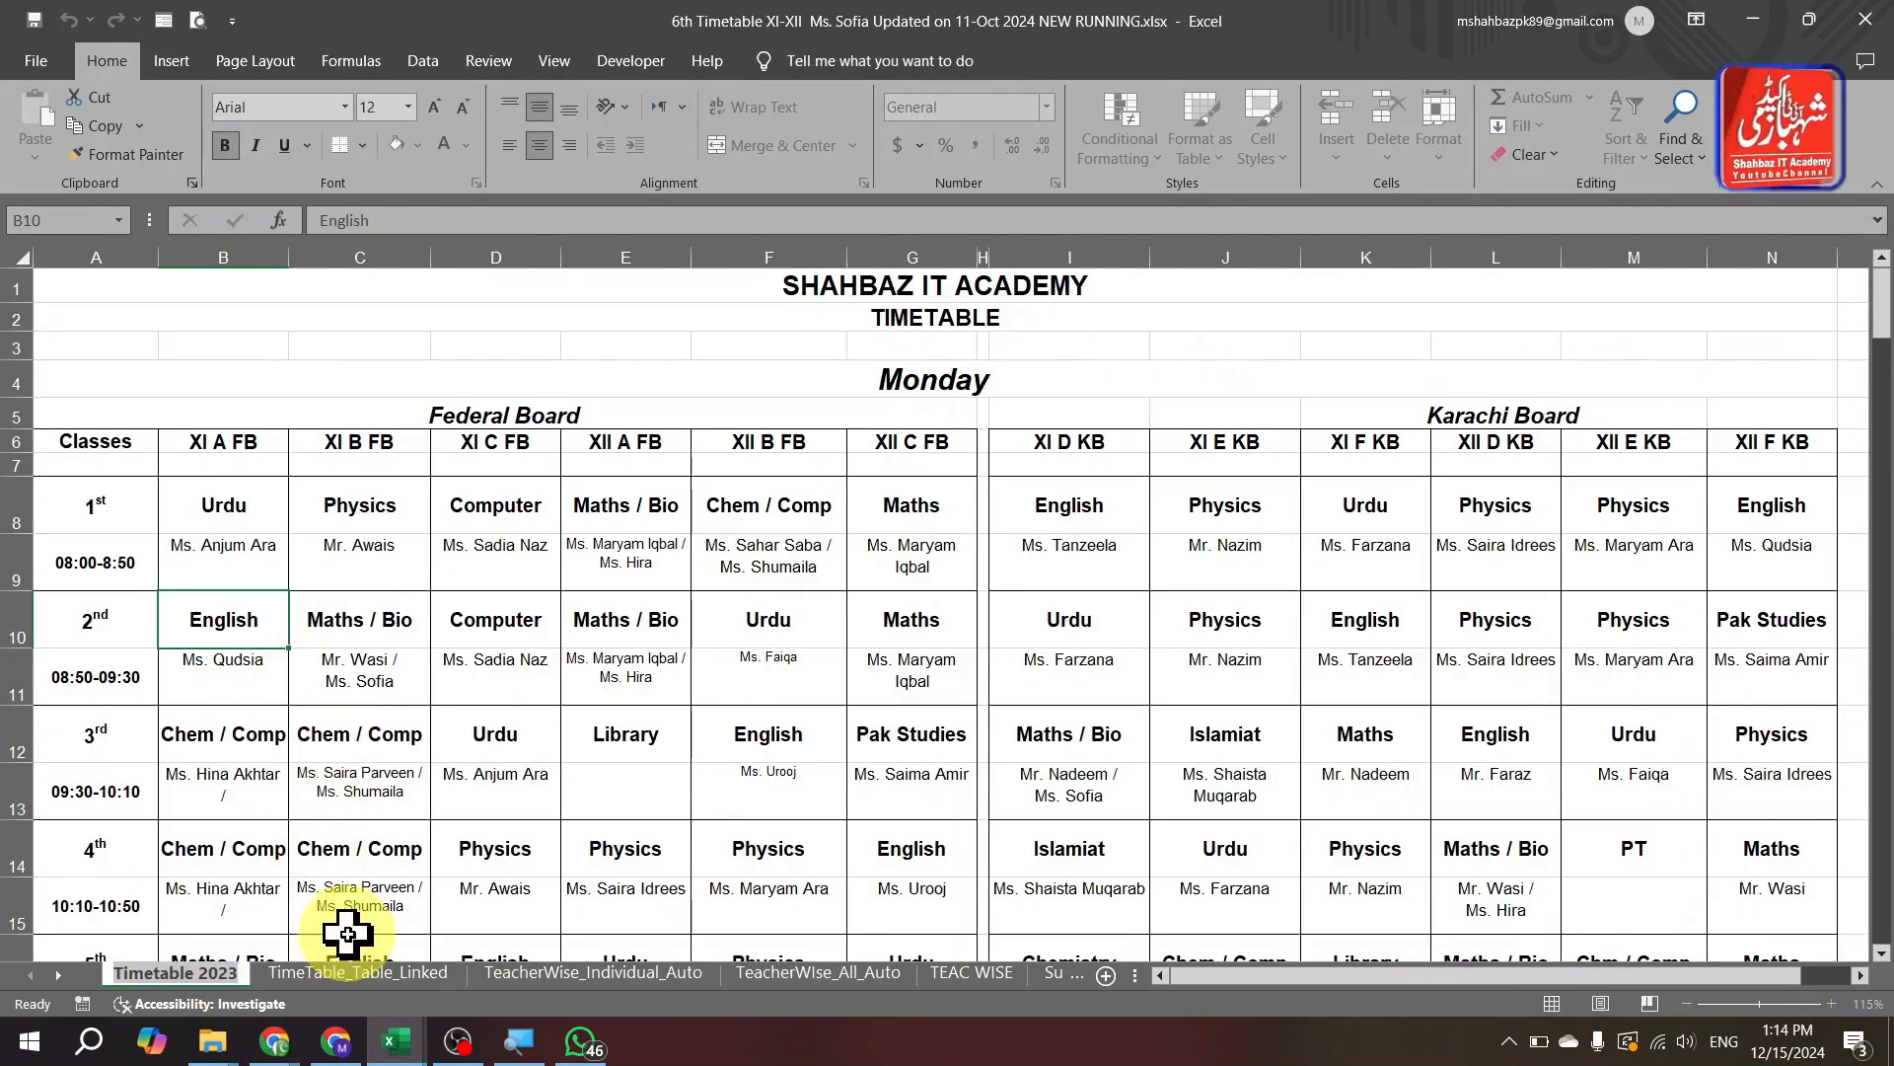
click(363, 974)
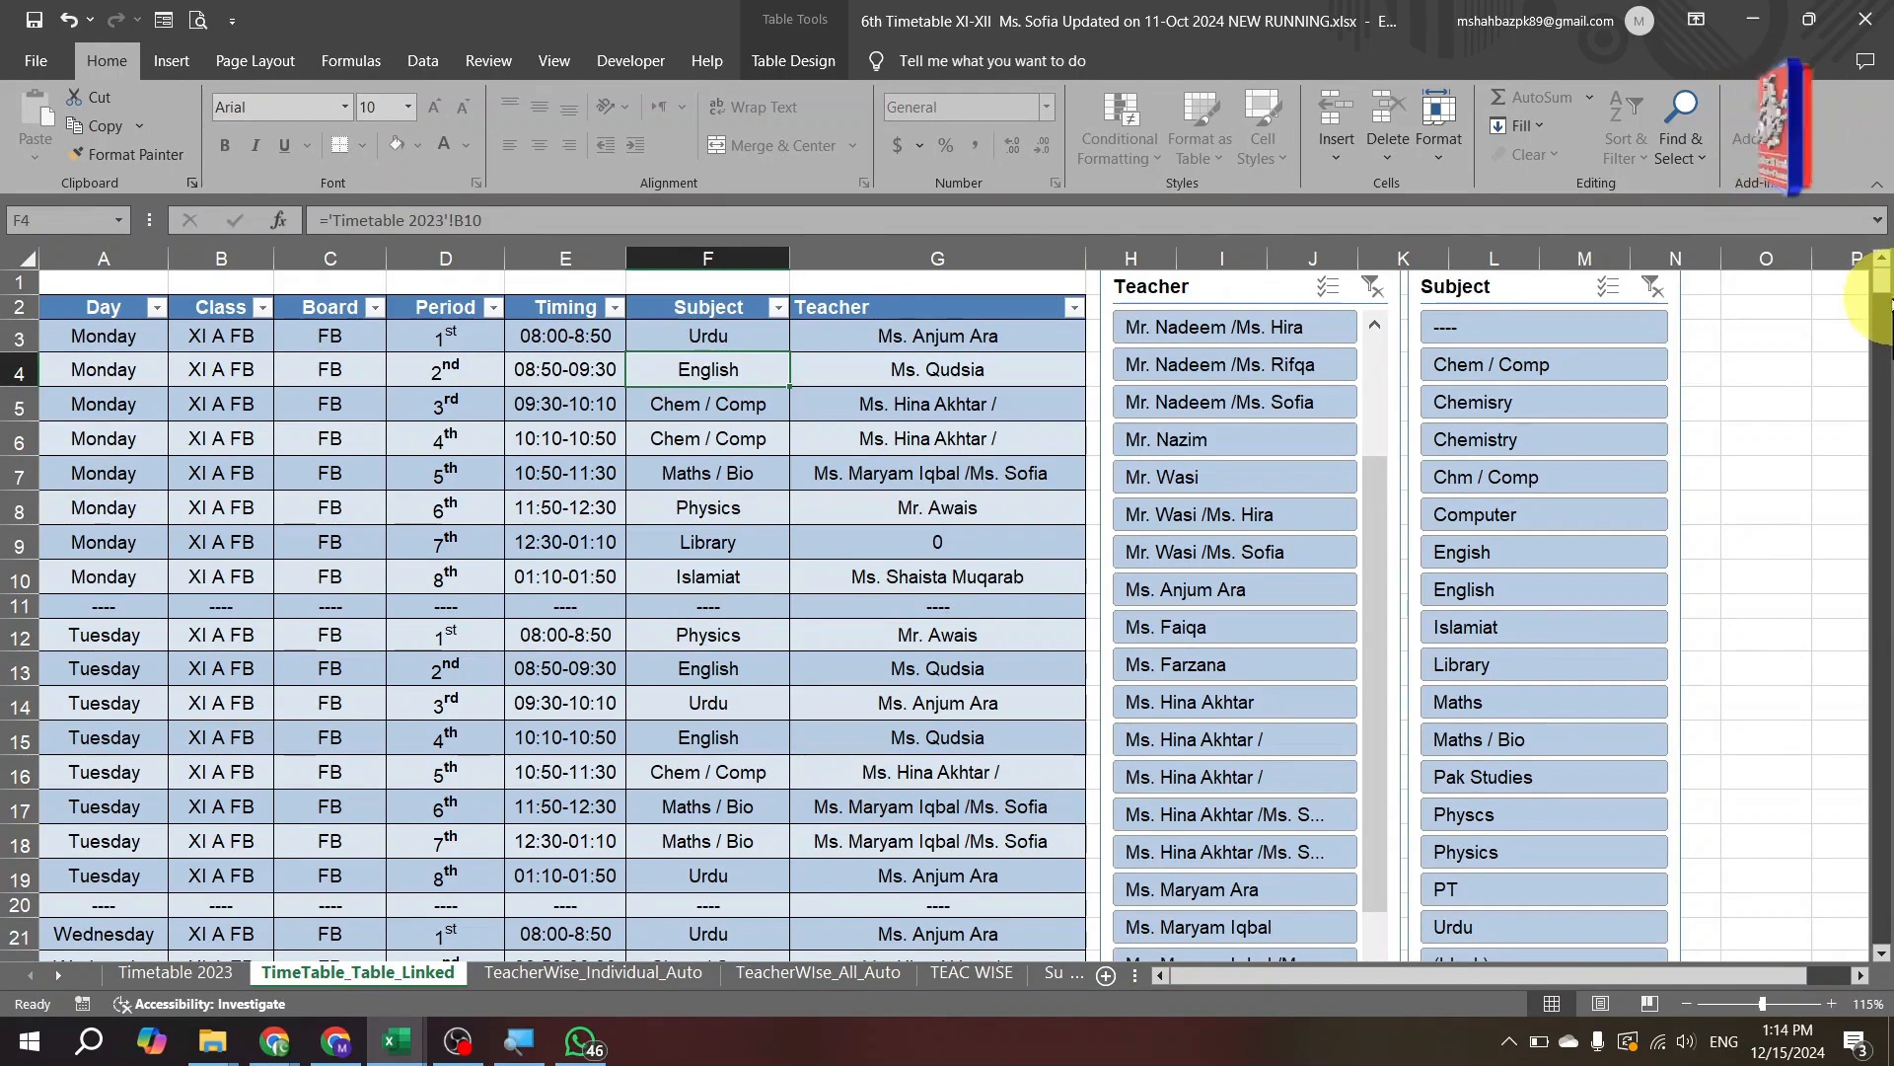
drag(1886, 288, 1884, 728)
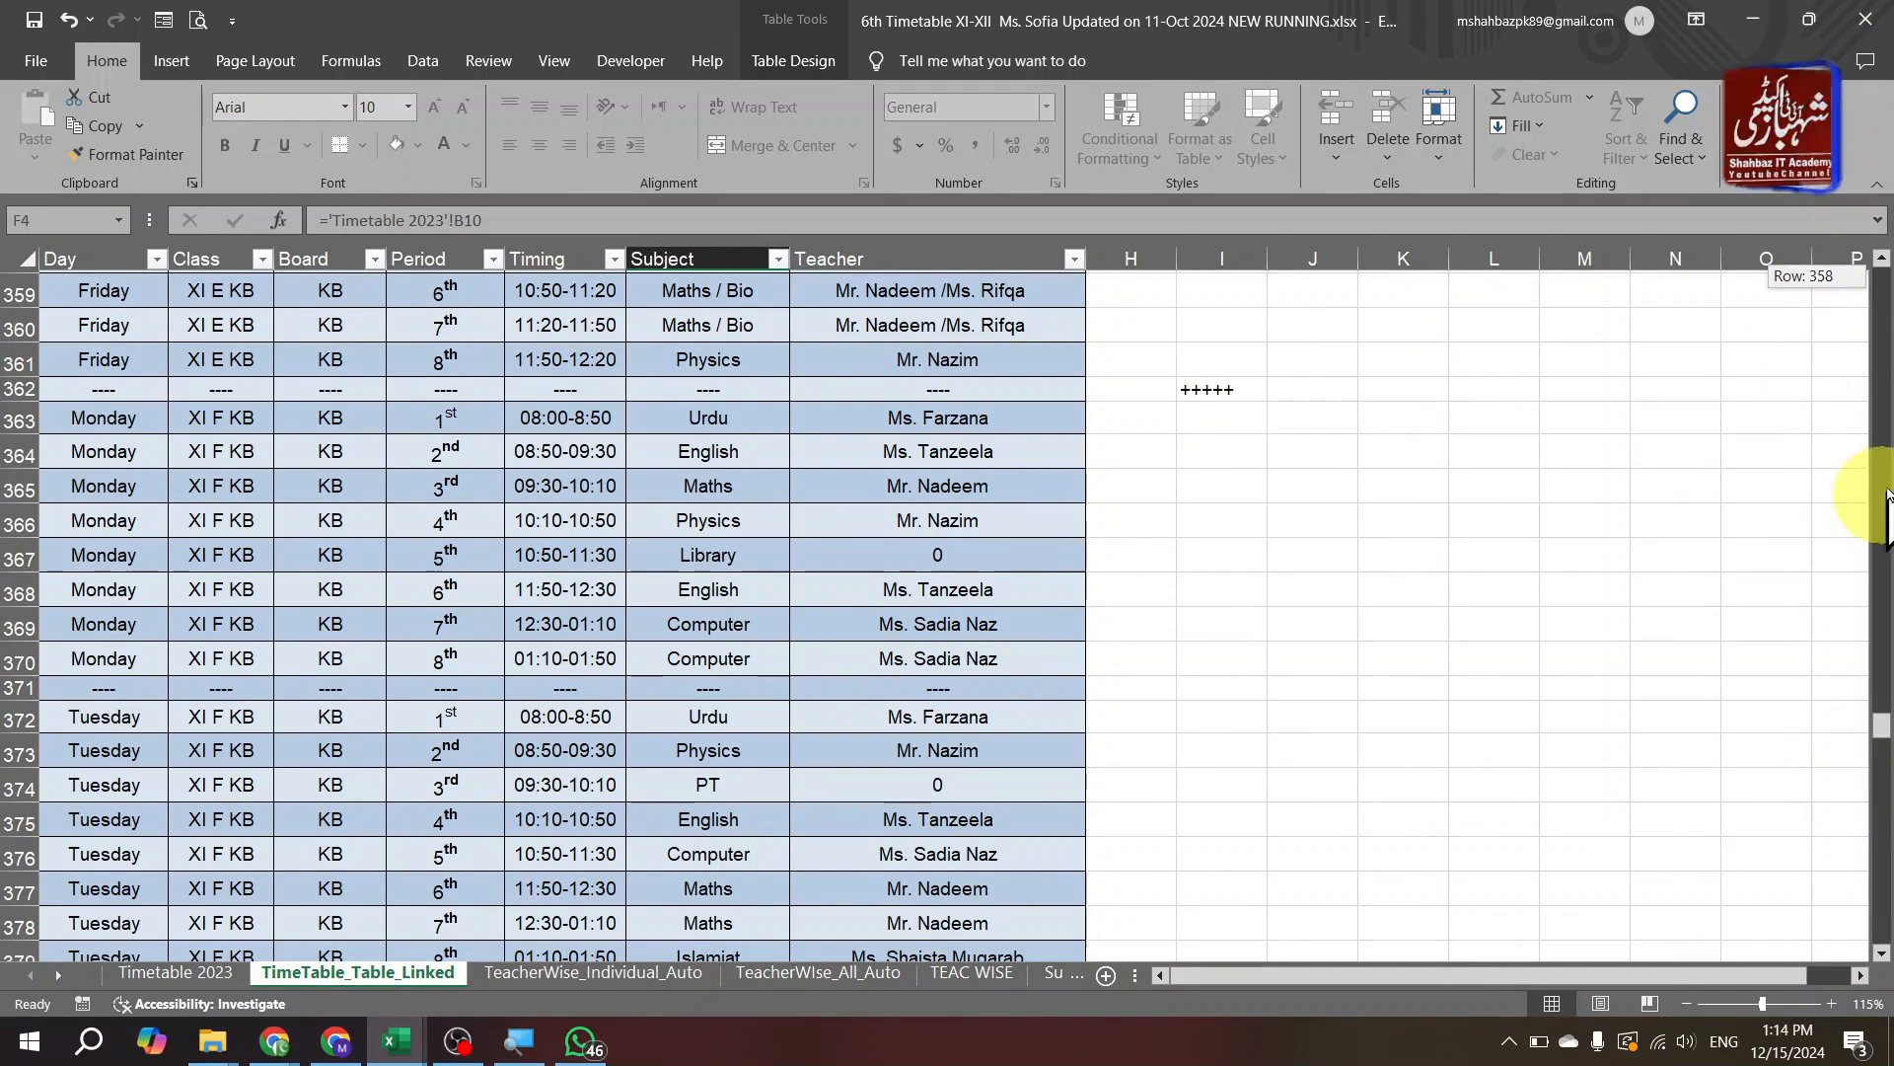
scroll(1884, 425, up, 20)
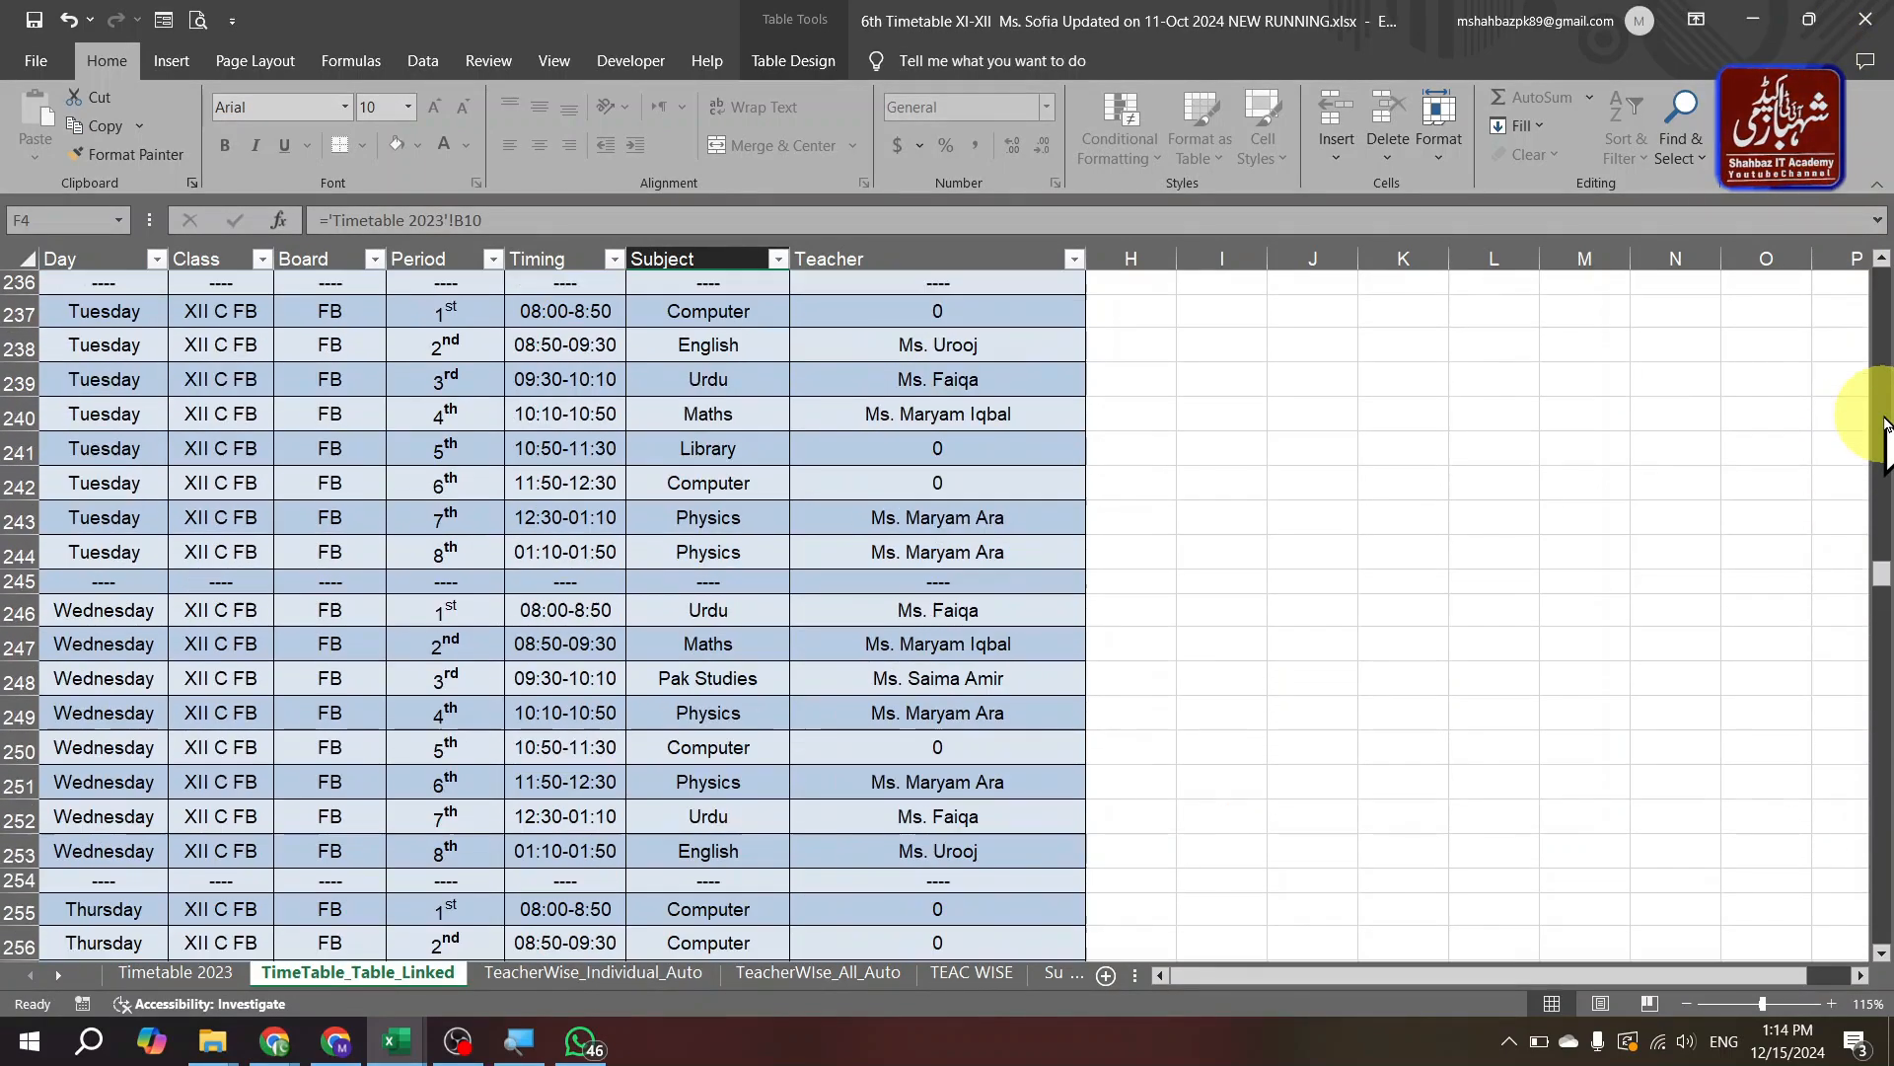
drag(1875, 570, 1861, 252)
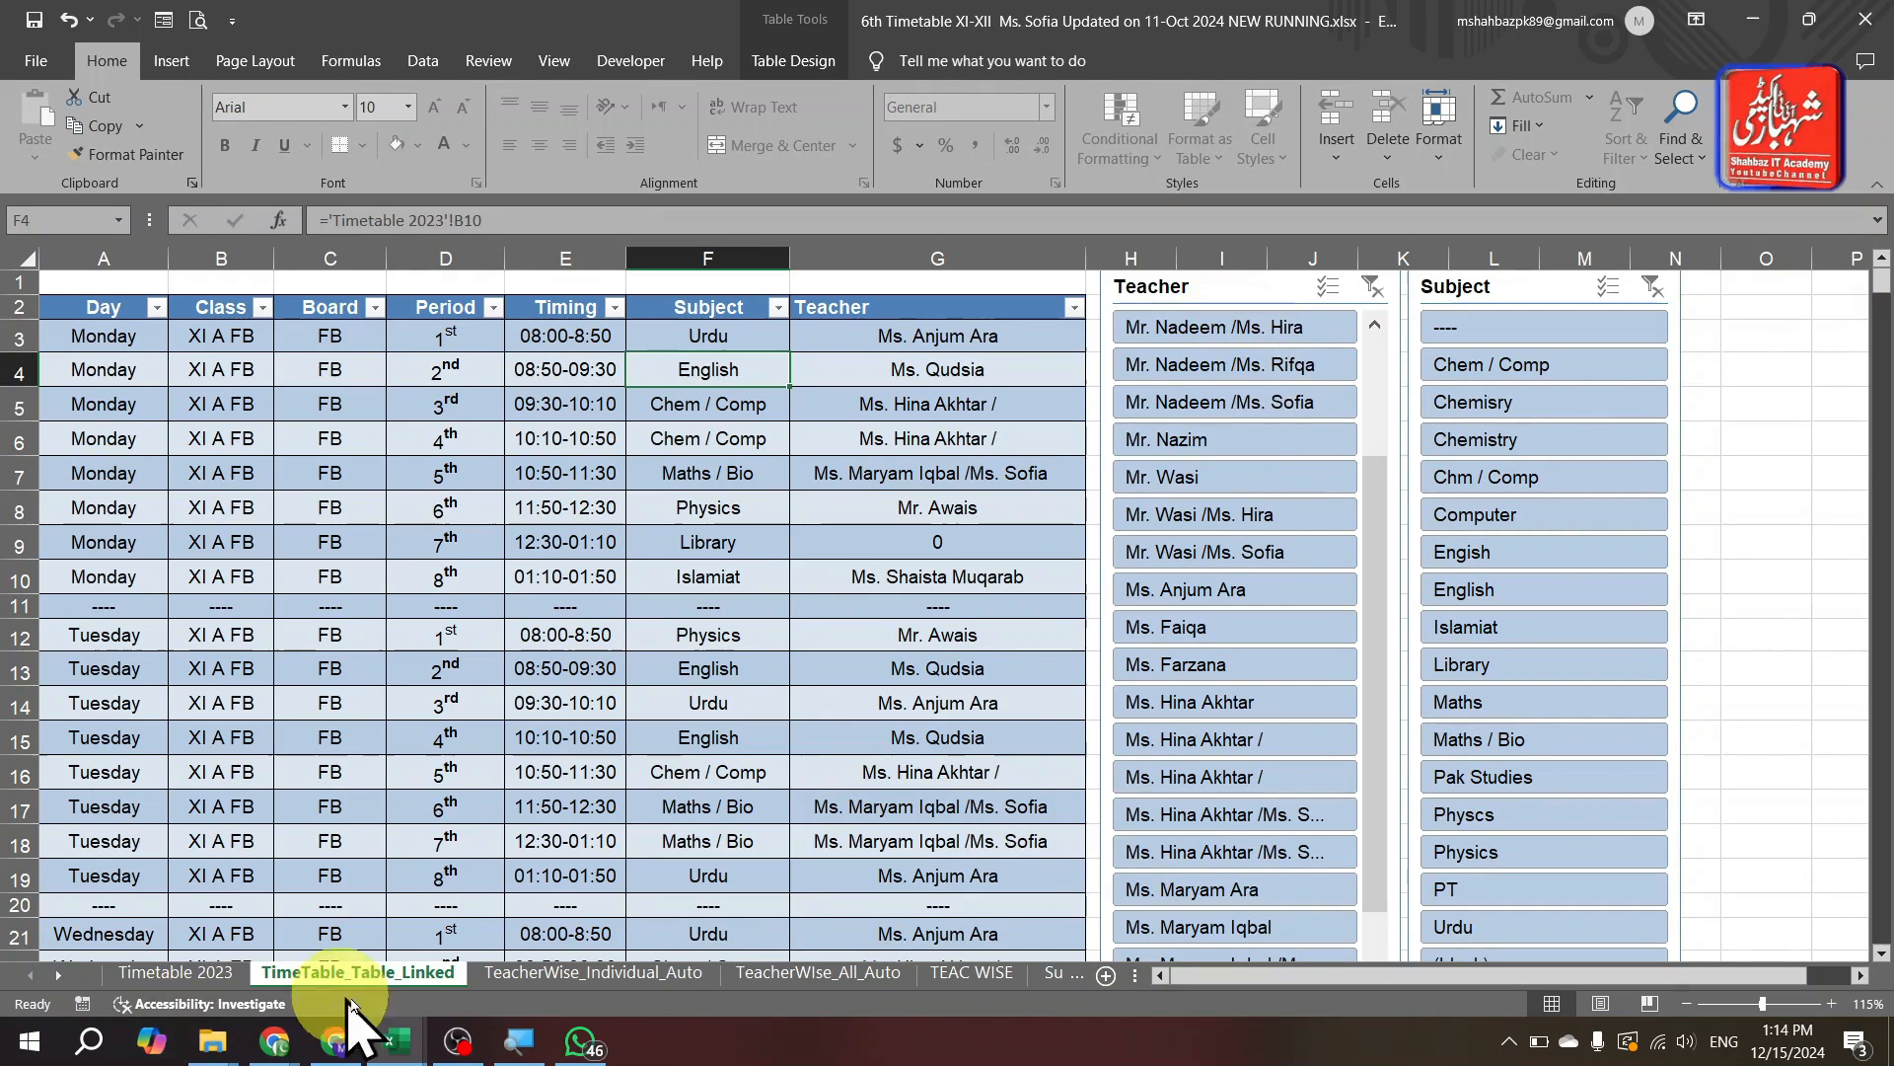
Unprotect the TimeTable_Table_Linked sheet and select the teacher cell G4.
right_click(384, 986)
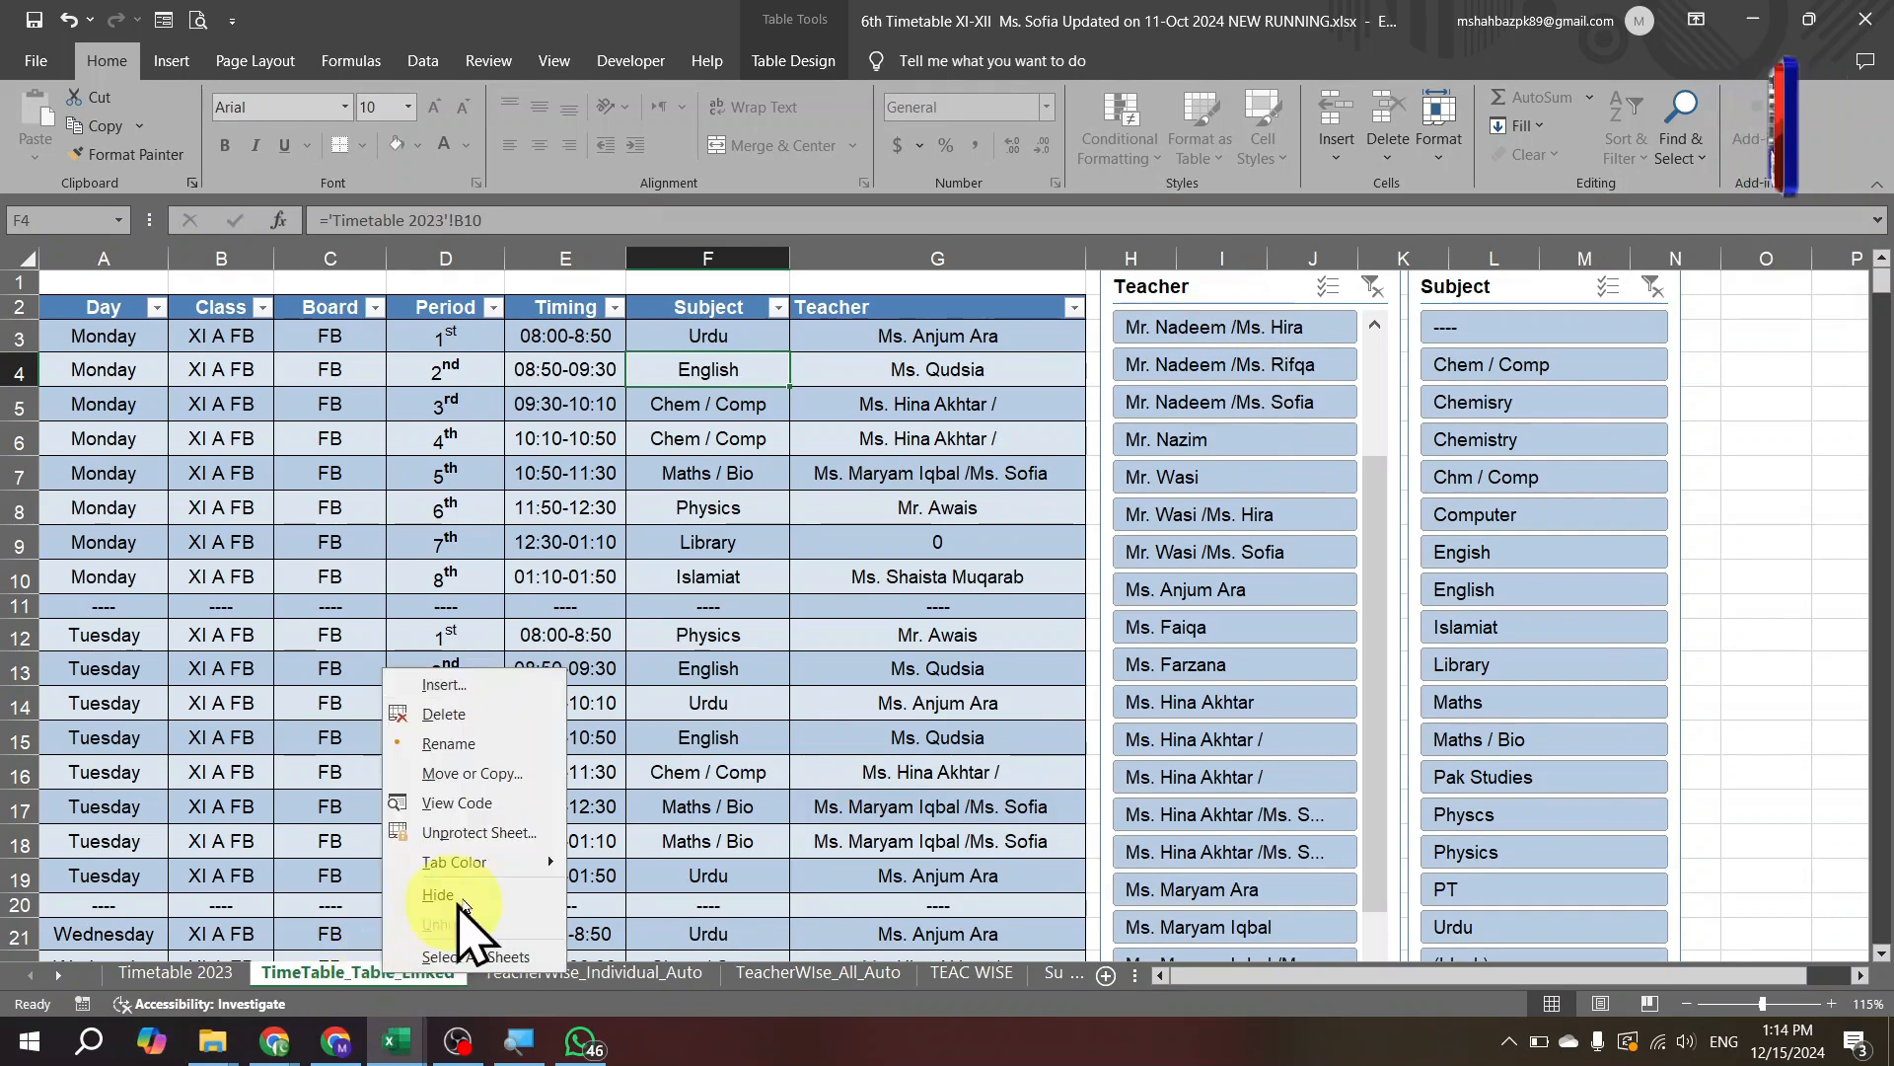
click(521, 834)
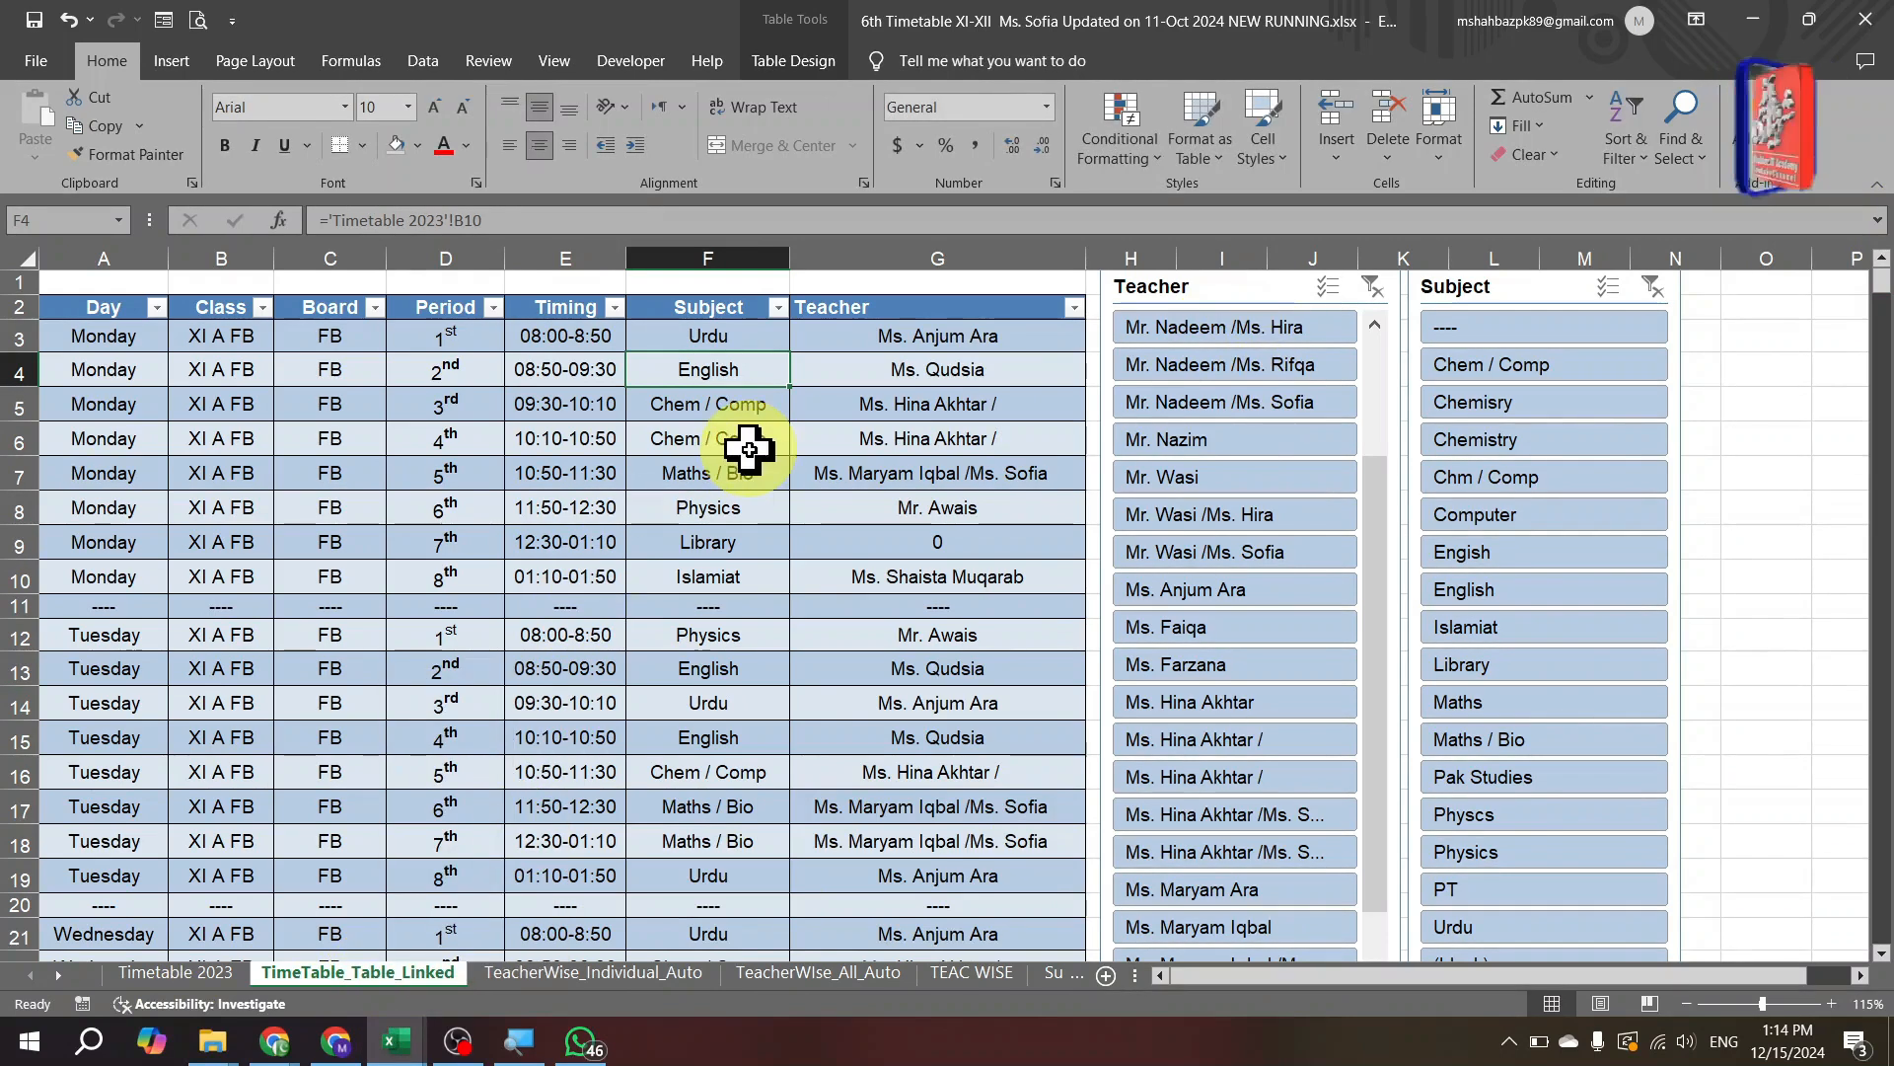
click(912, 385)
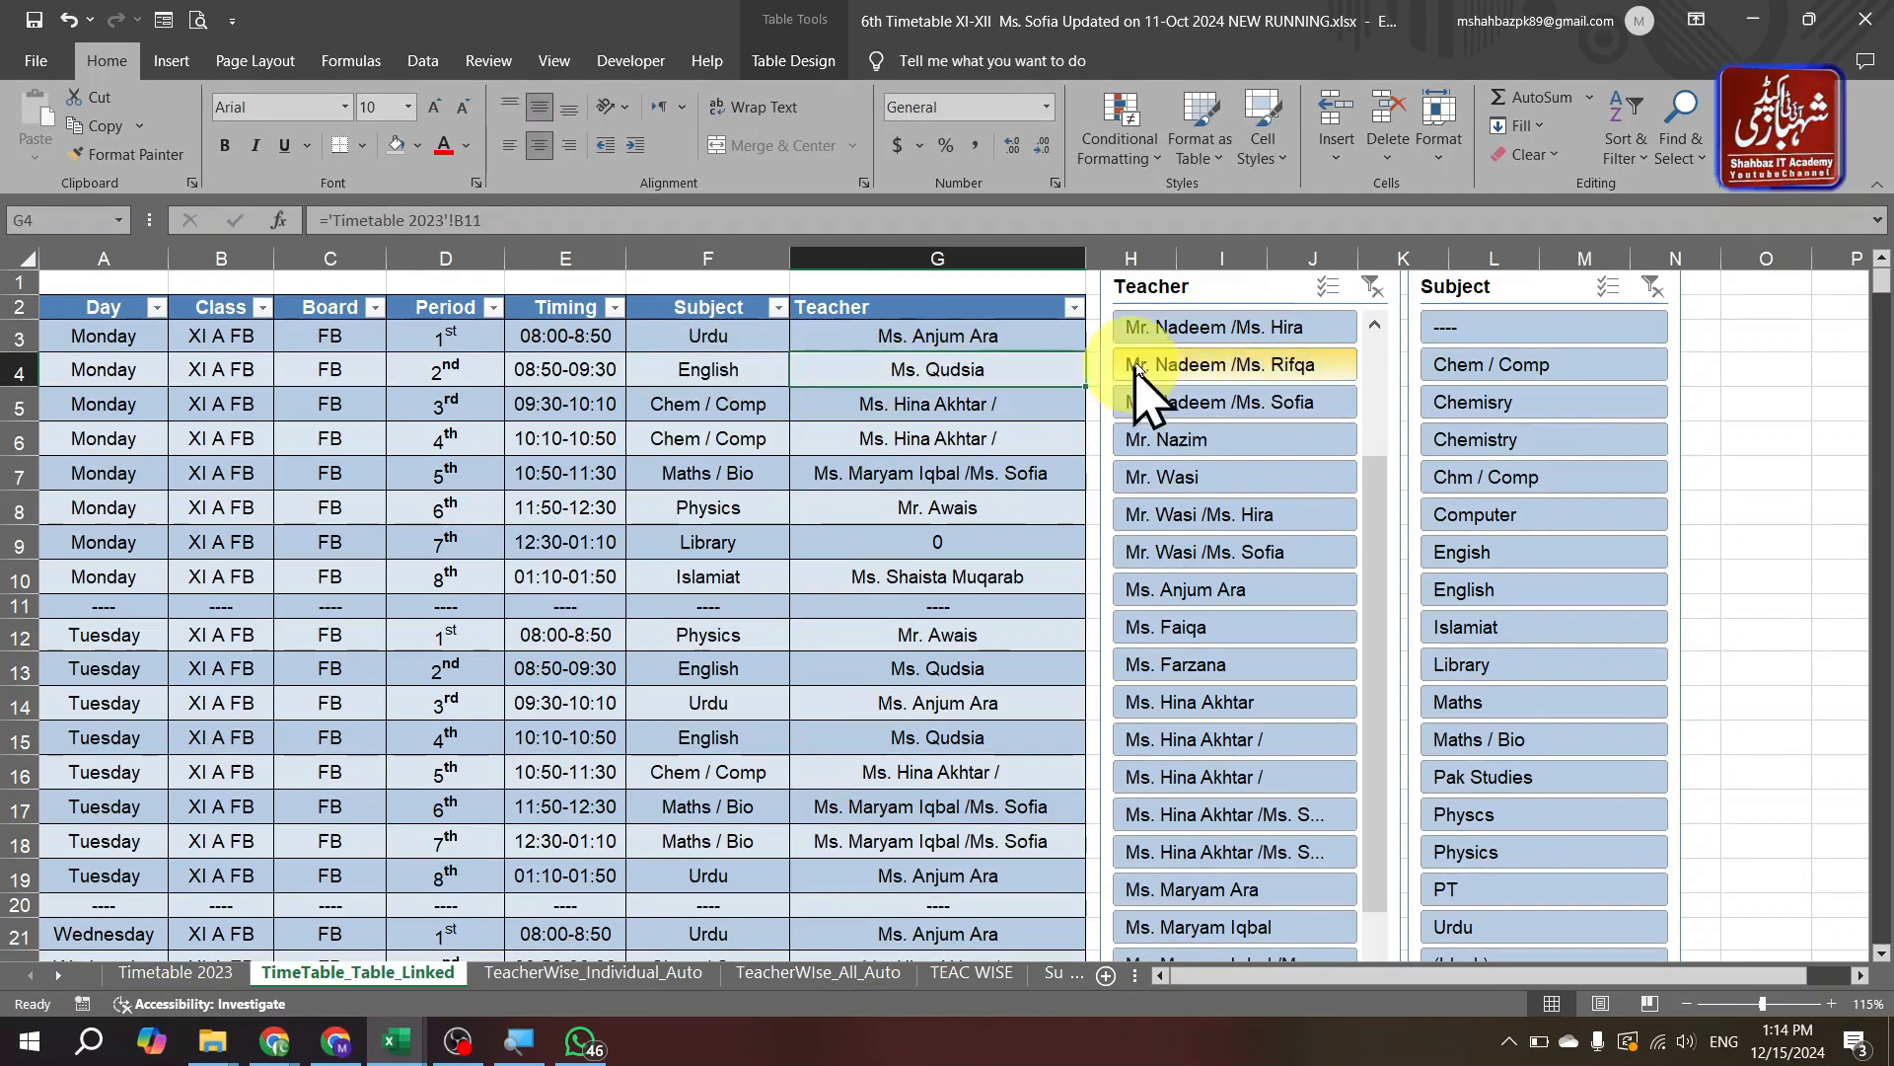
Filter the table by teacher: Mr. Nadeem/Ms. Hira, Mr. Nazim, Mr. Wasi, Ms. Faiqa, Ms. Anjum Ara and others.
click(1229, 329)
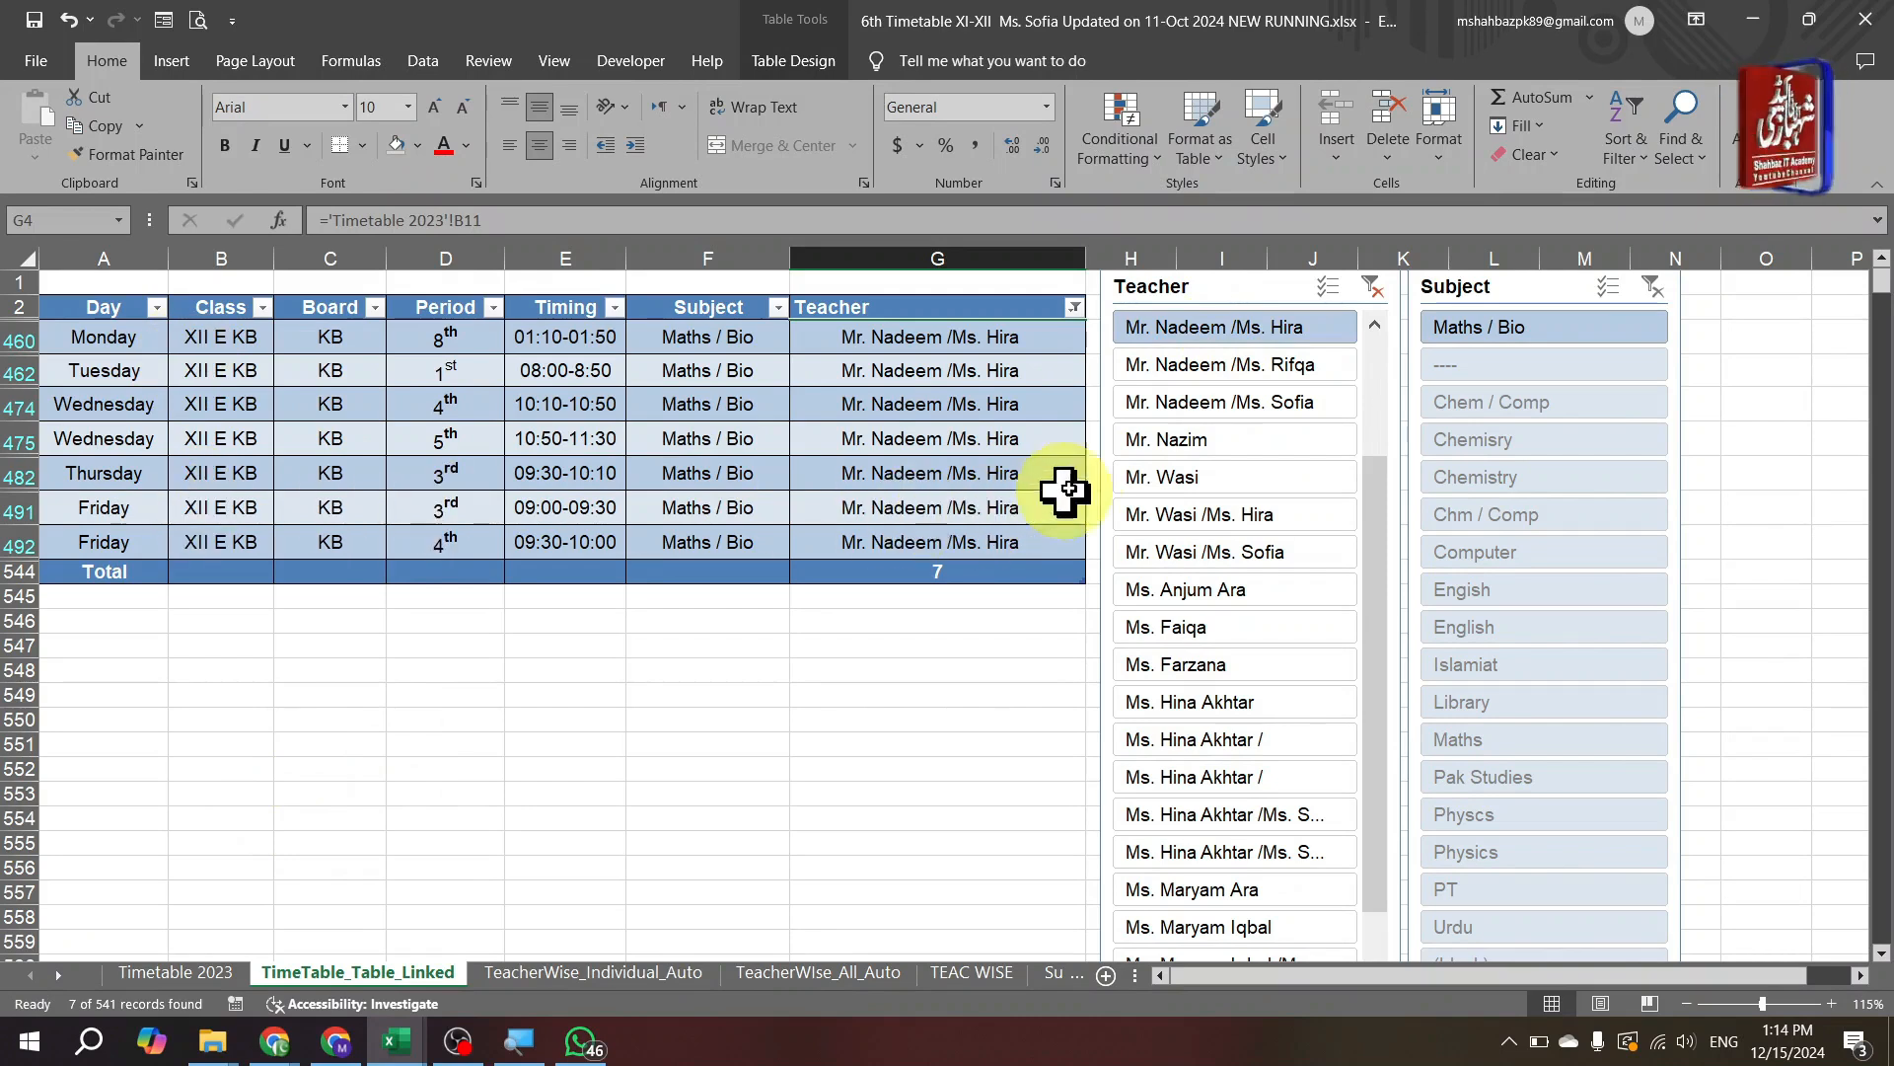
click(1217, 449)
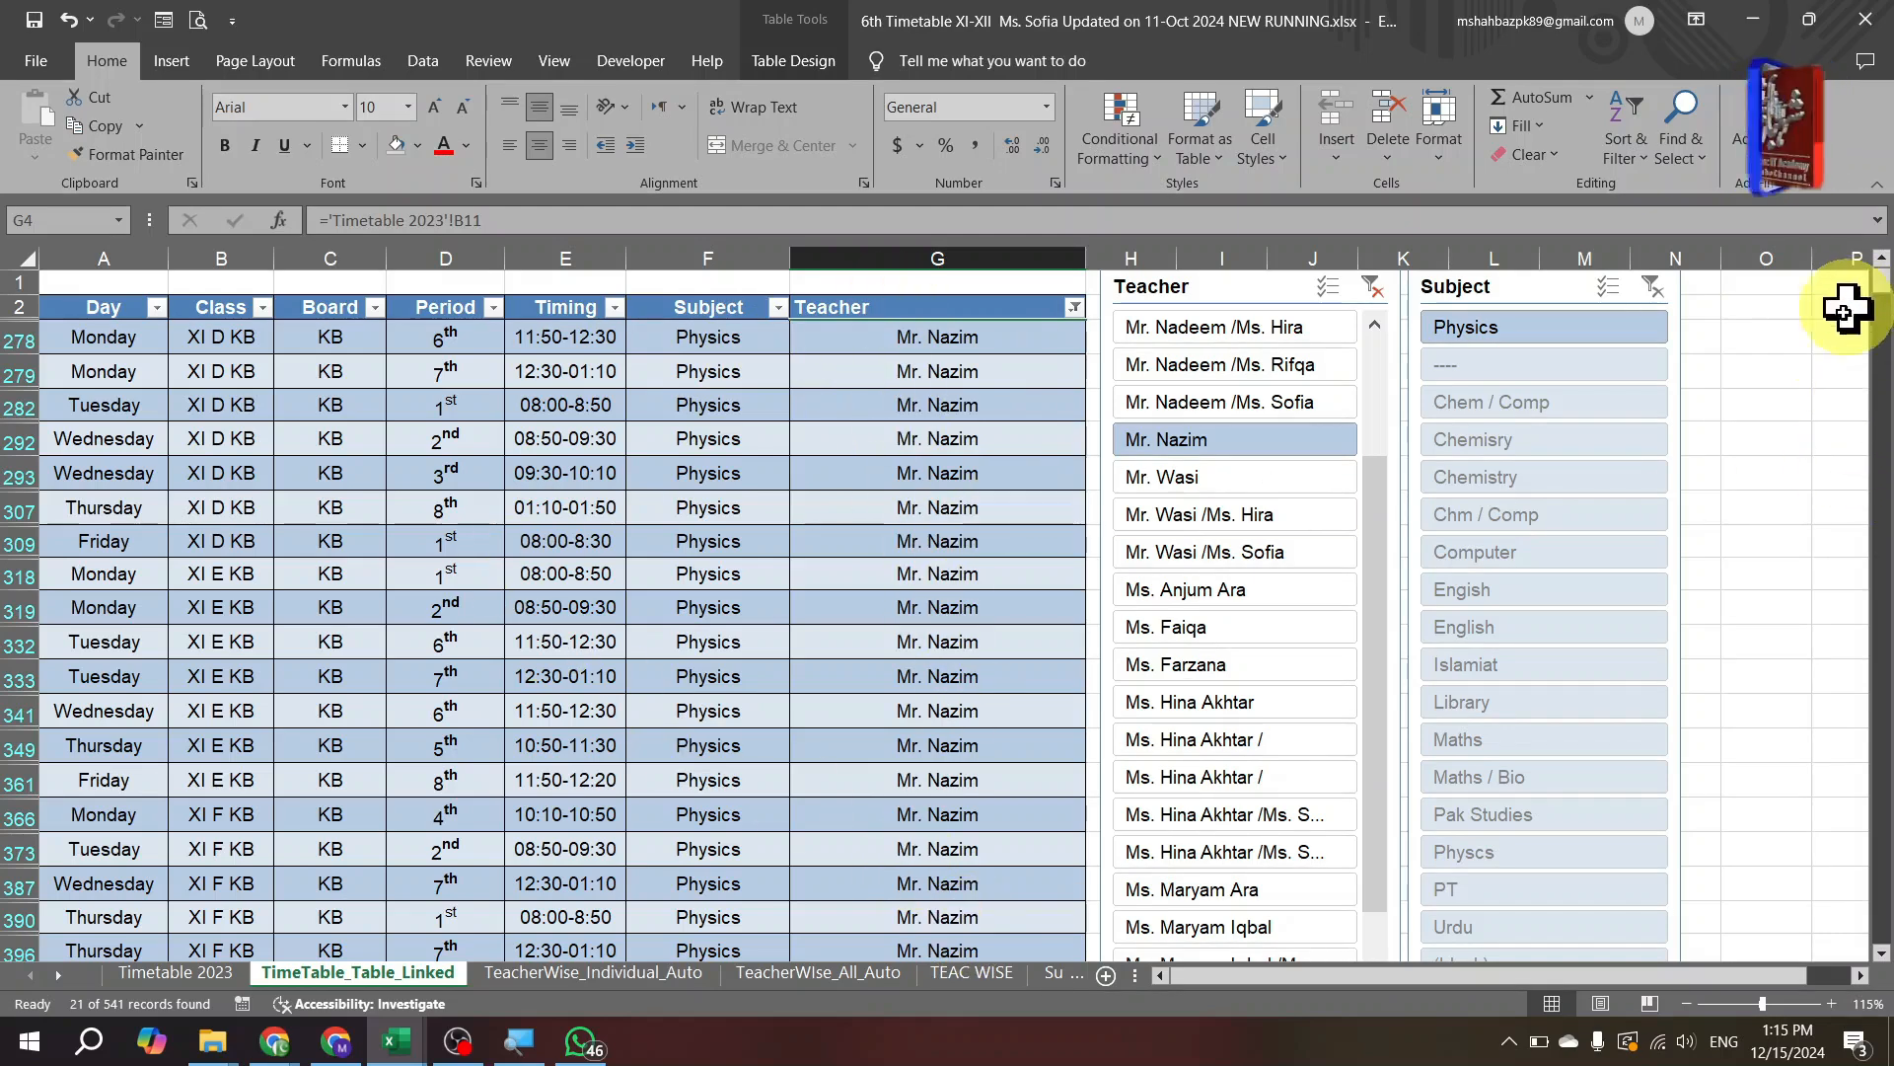
click(1258, 476)
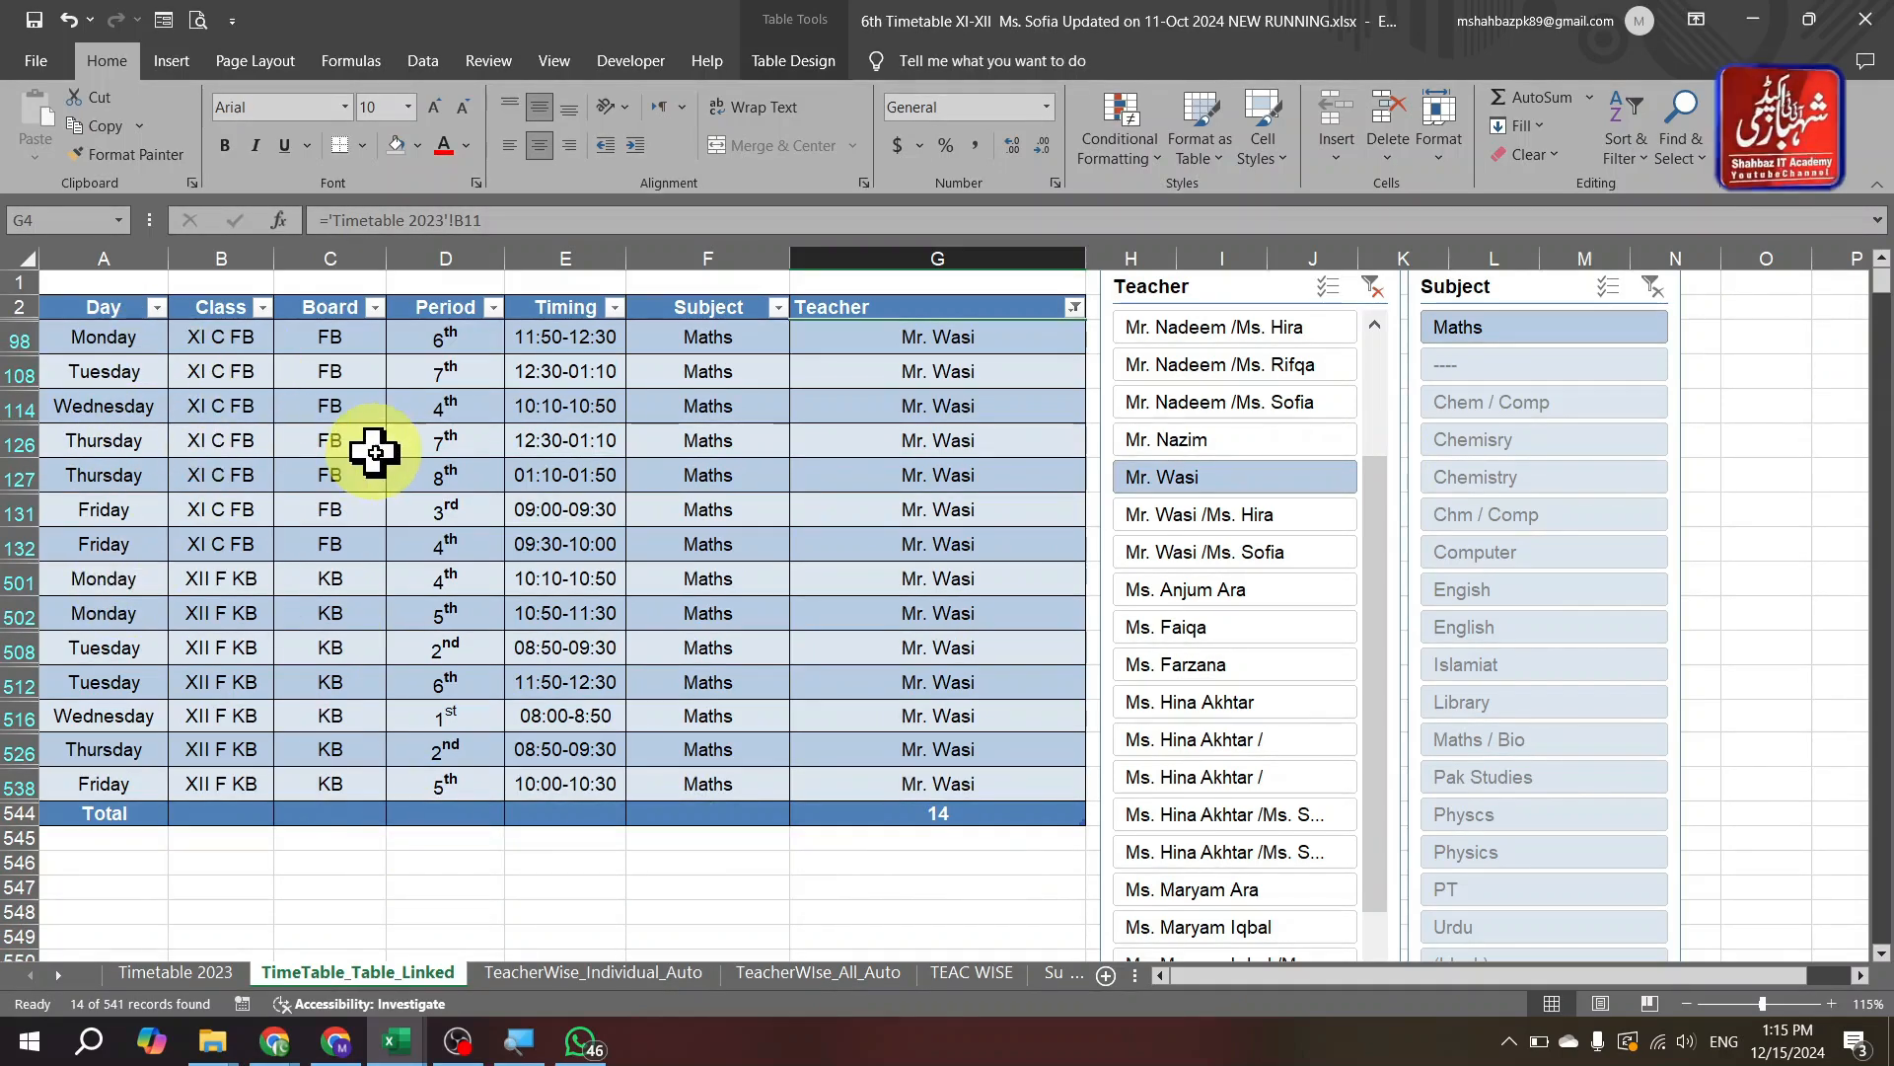
click(1144, 630)
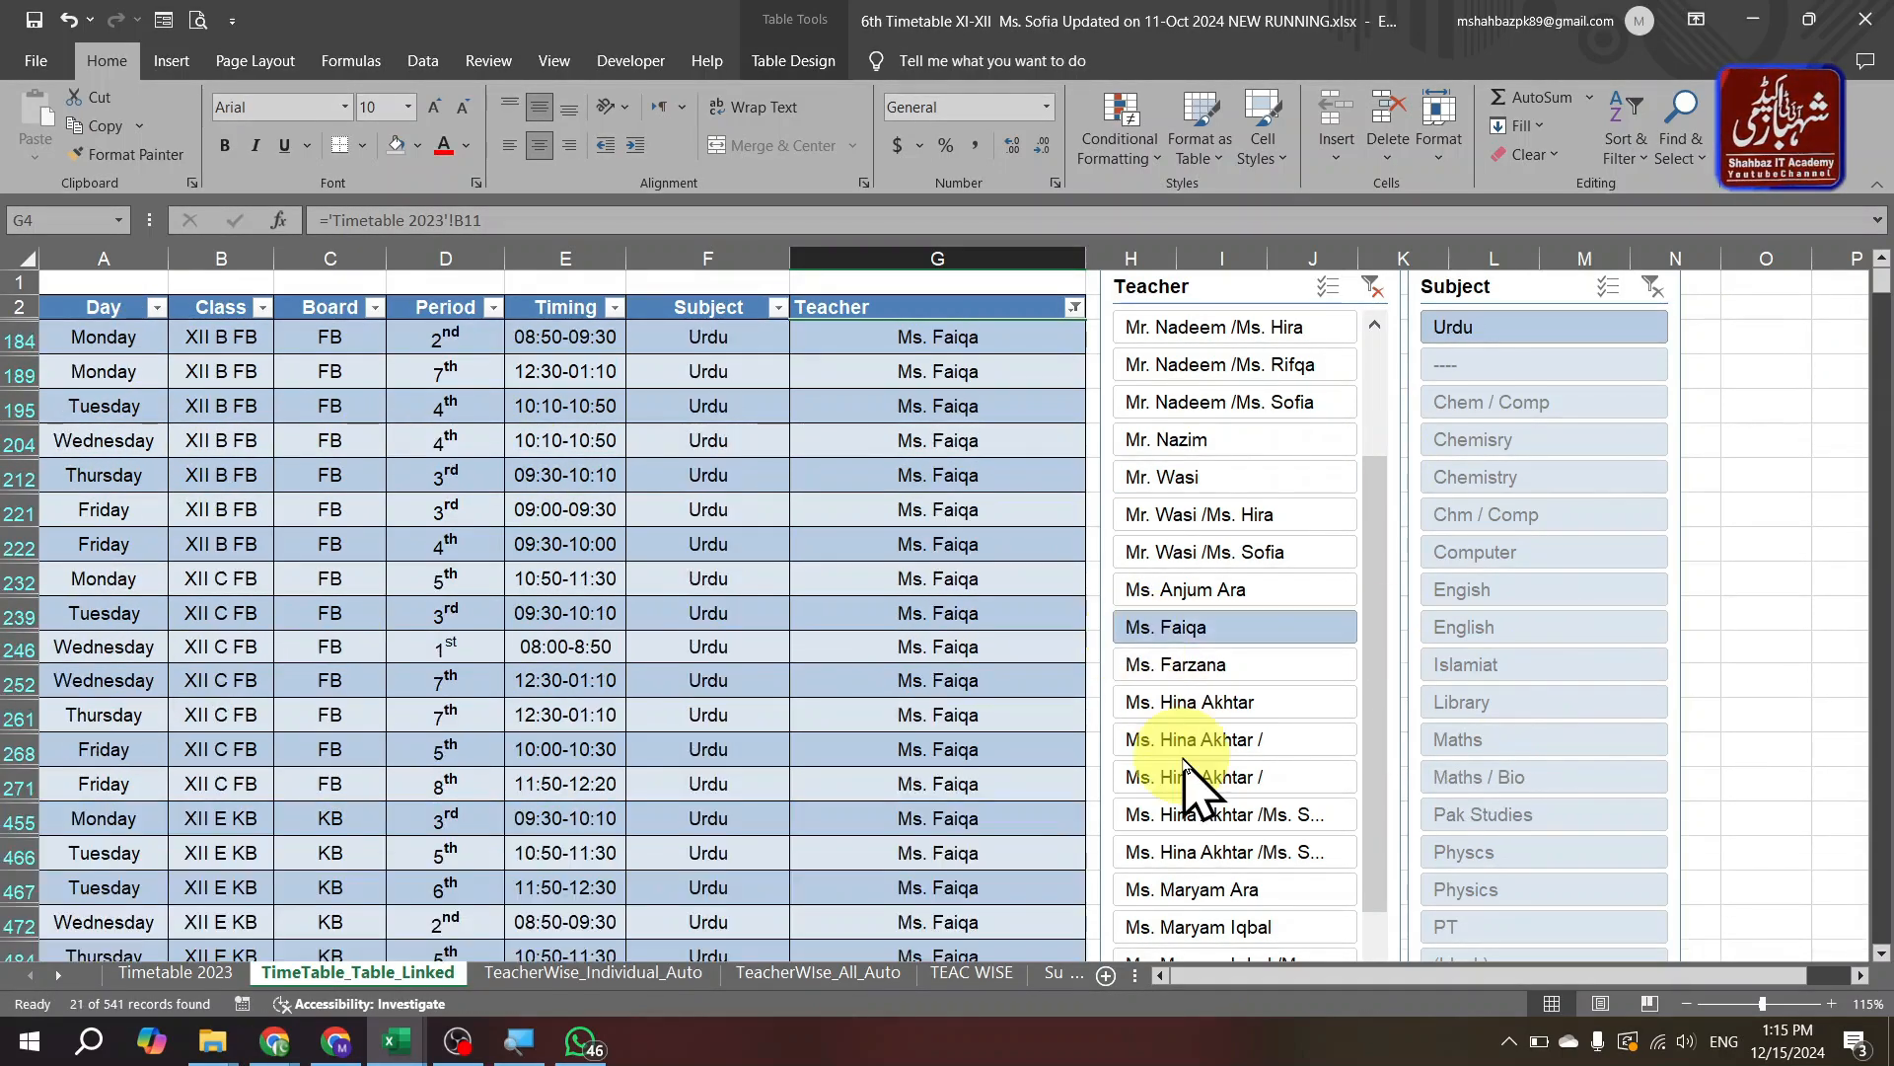
click(1184, 740)
click(1189, 589)
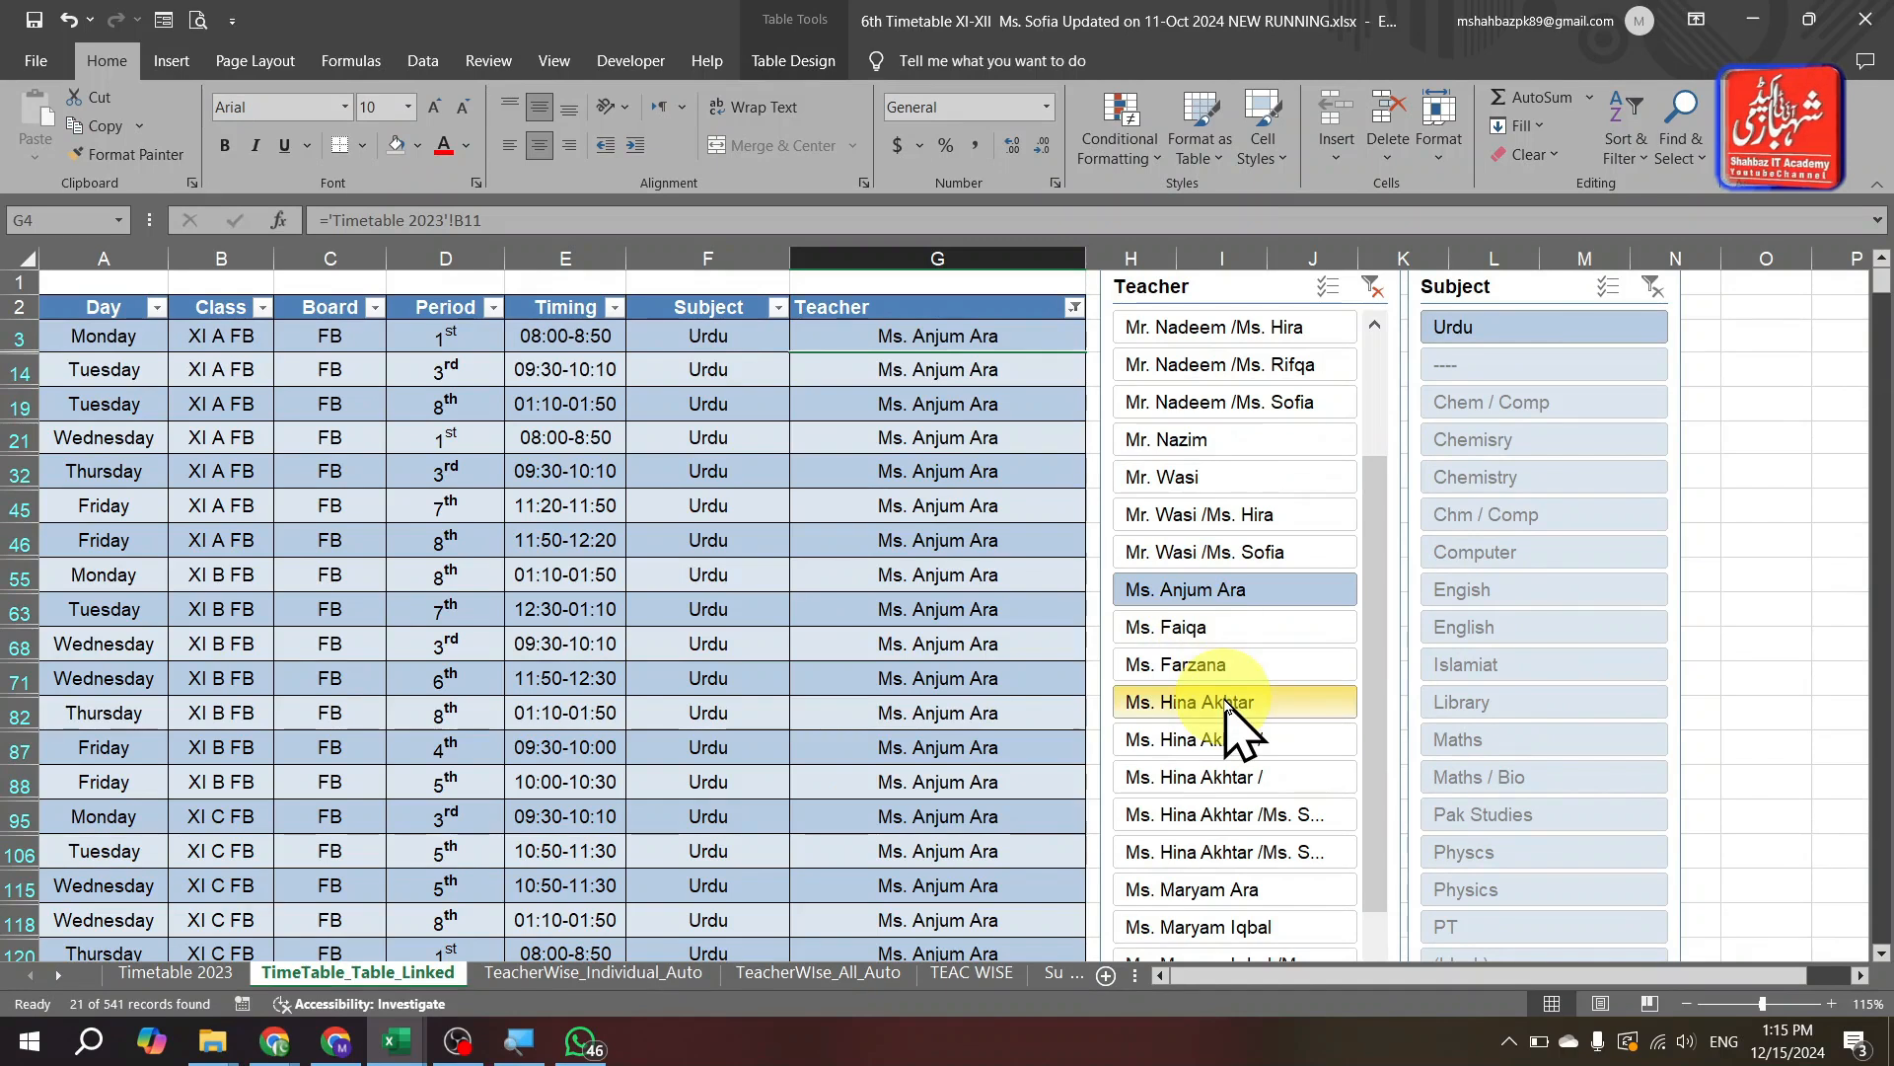
click(1241, 551)
click(1245, 440)
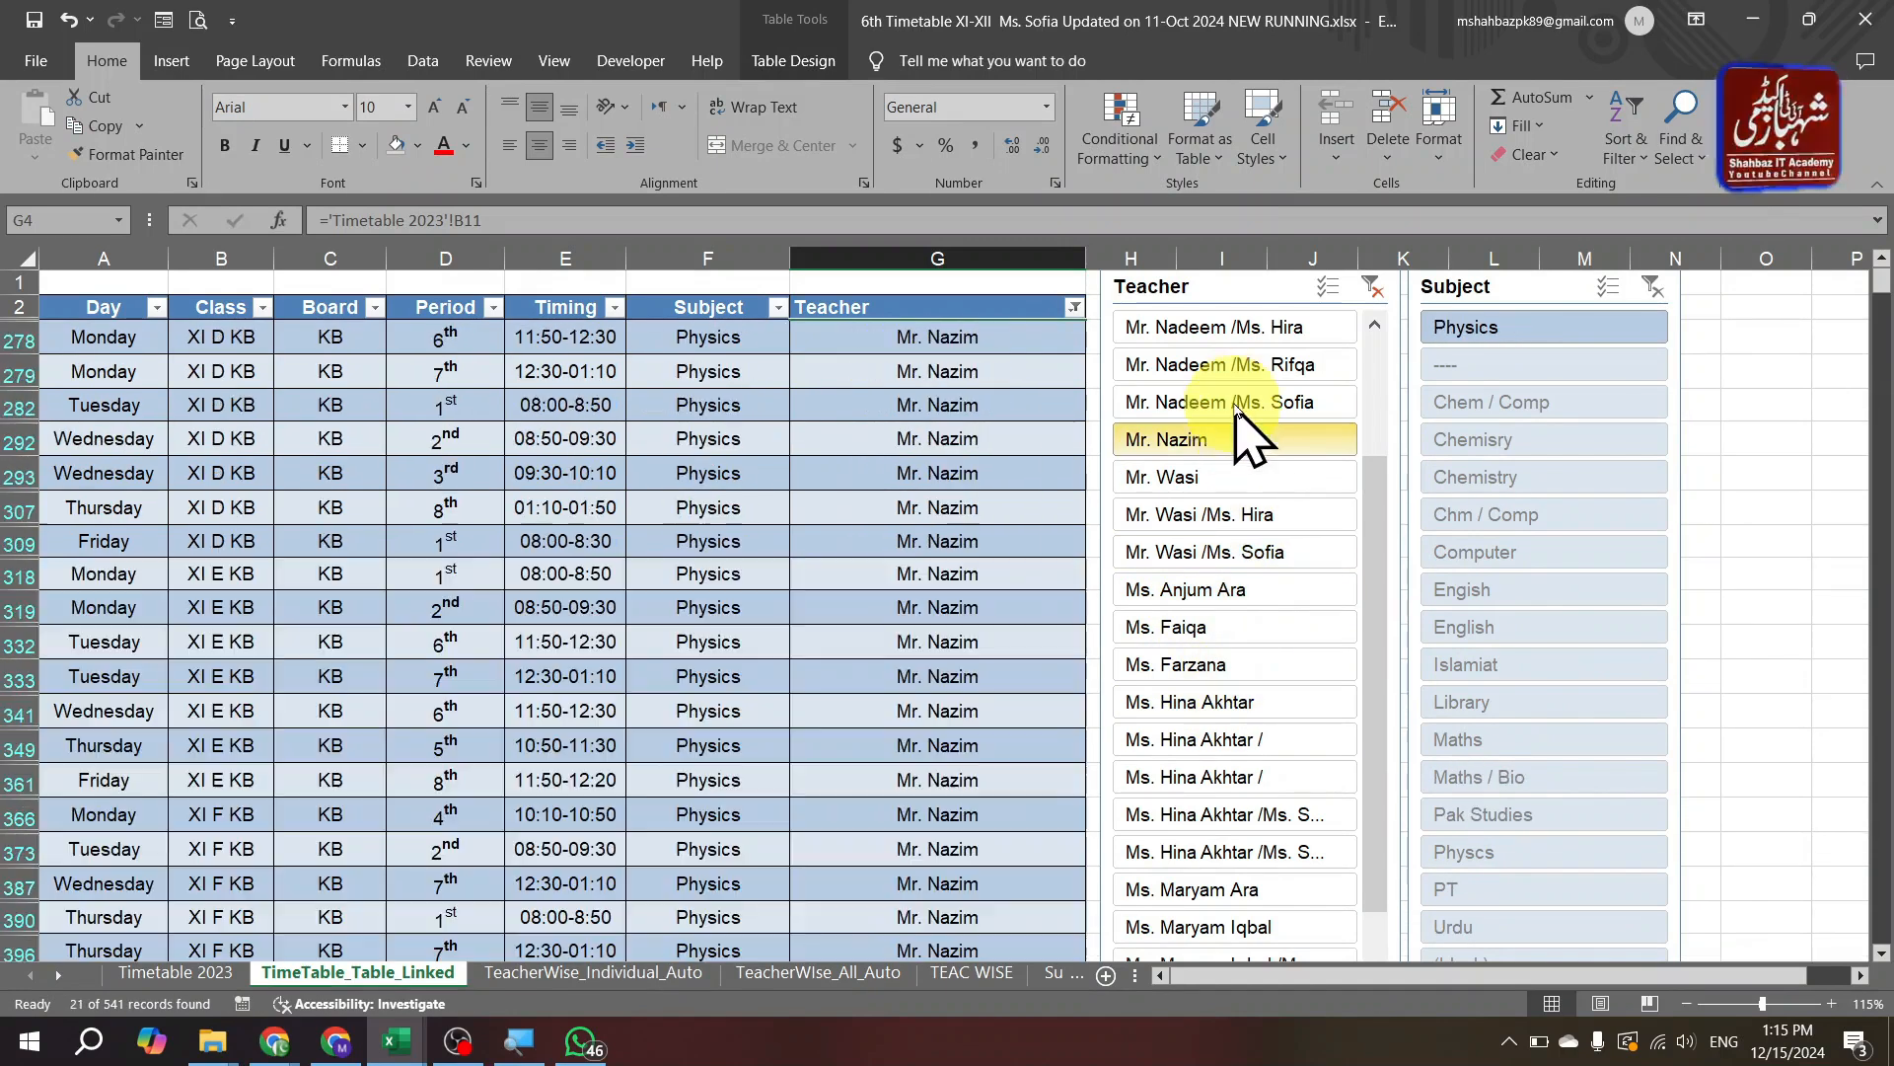
click(1221, 483)
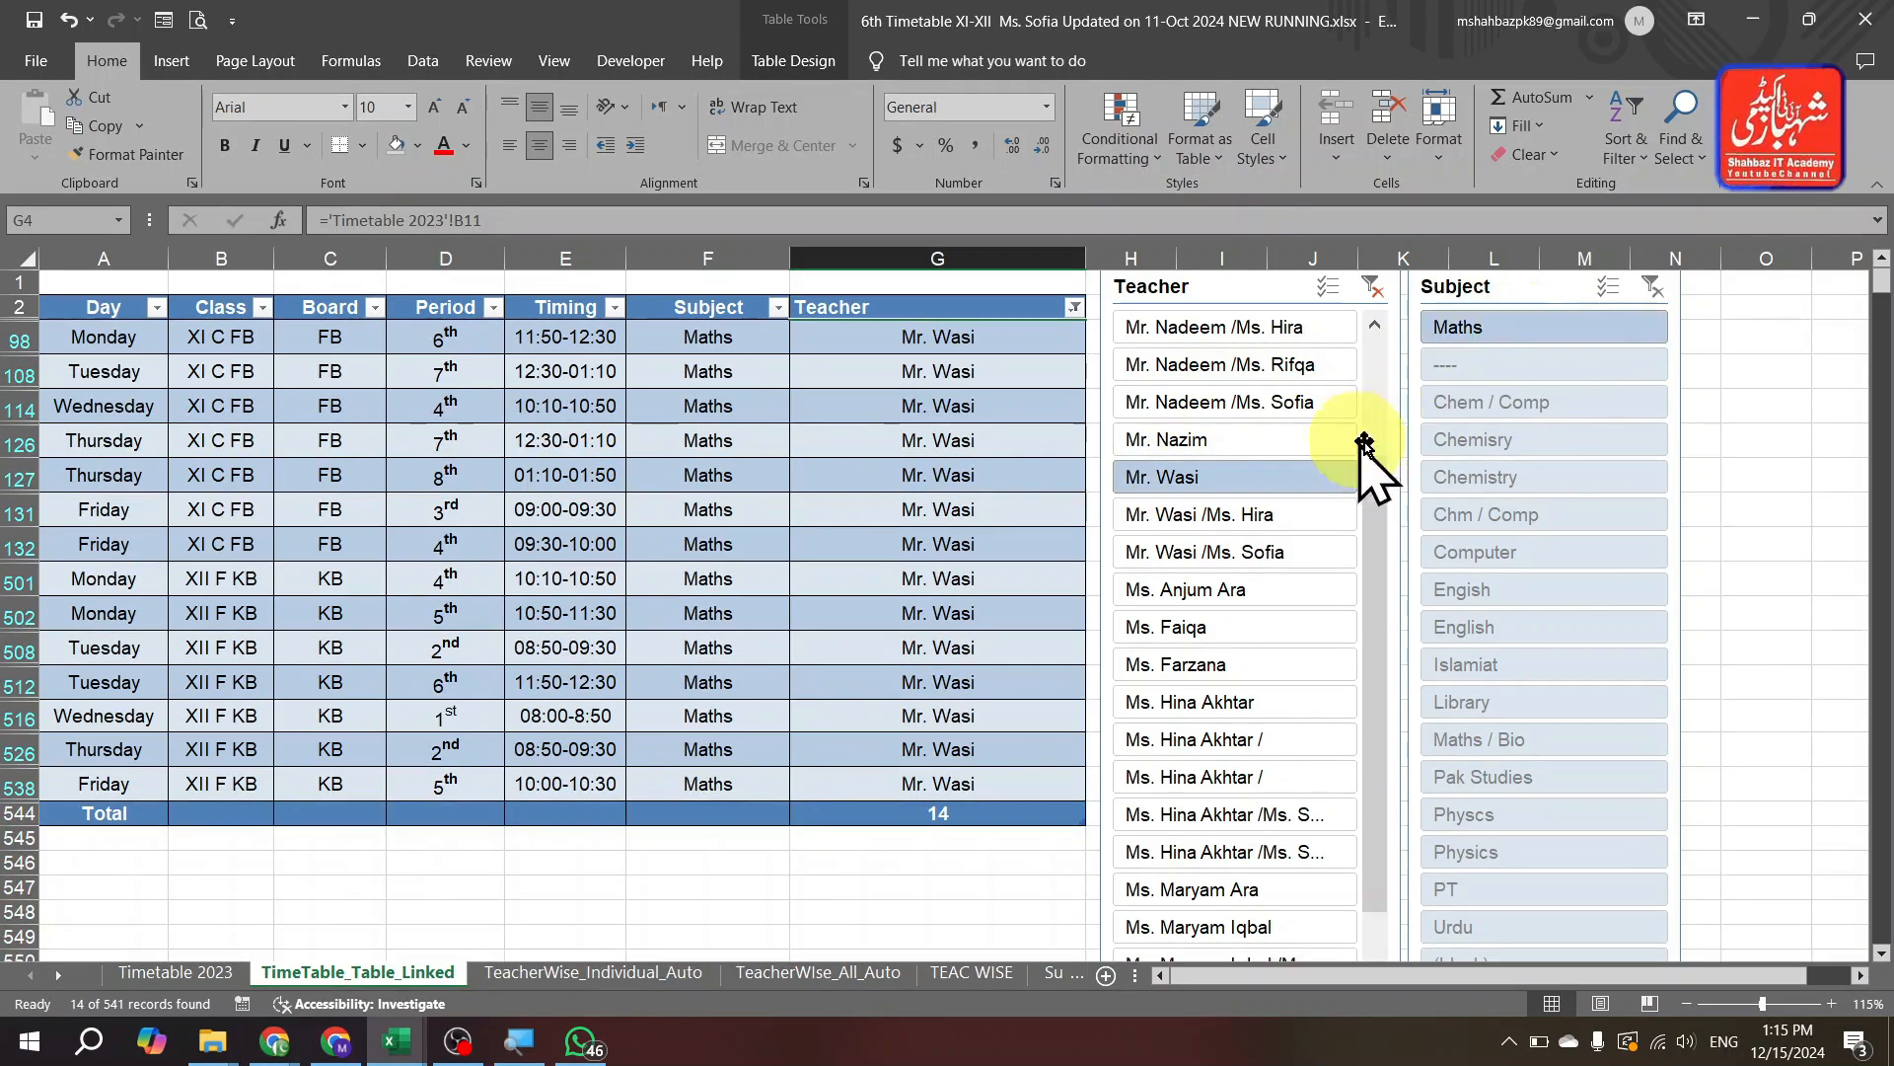
Filter the Subject slicer to Maths, then English, then clear the subject filter.
click(1579, 332)
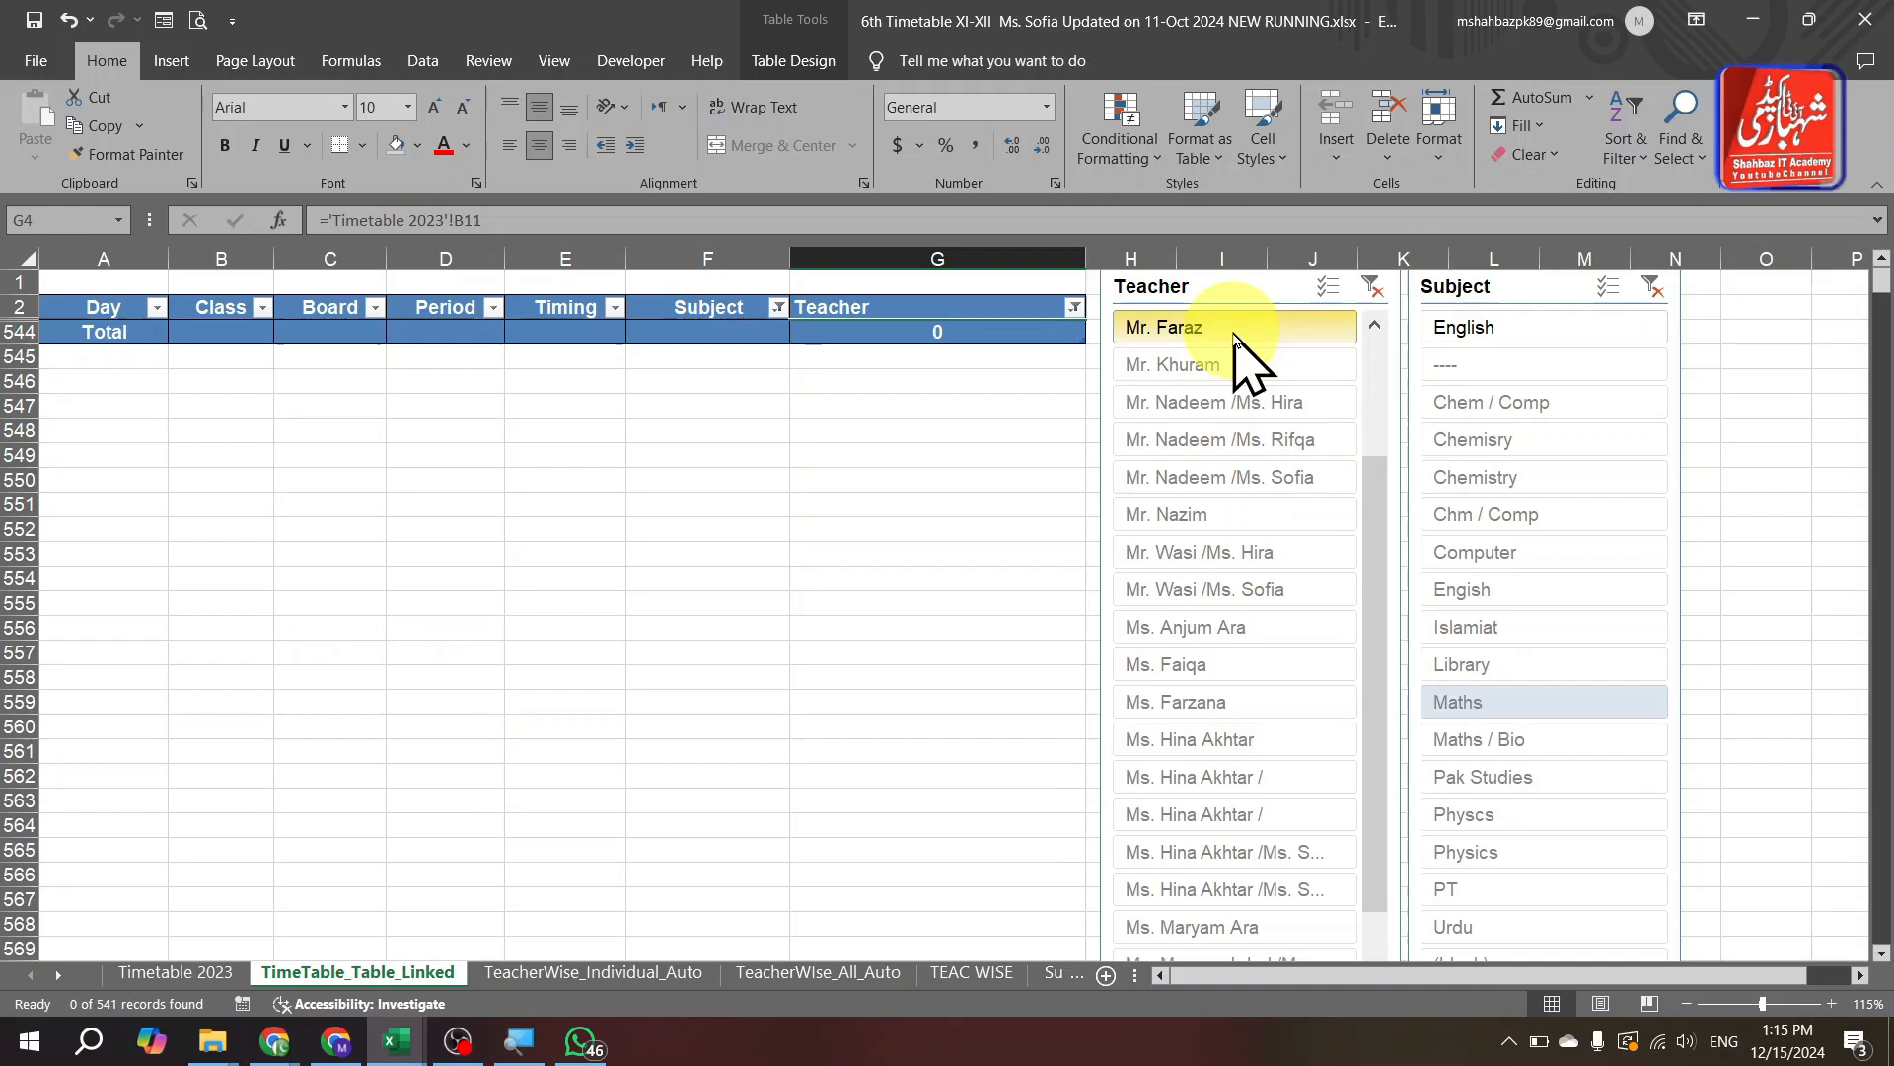
click(1561, 333)
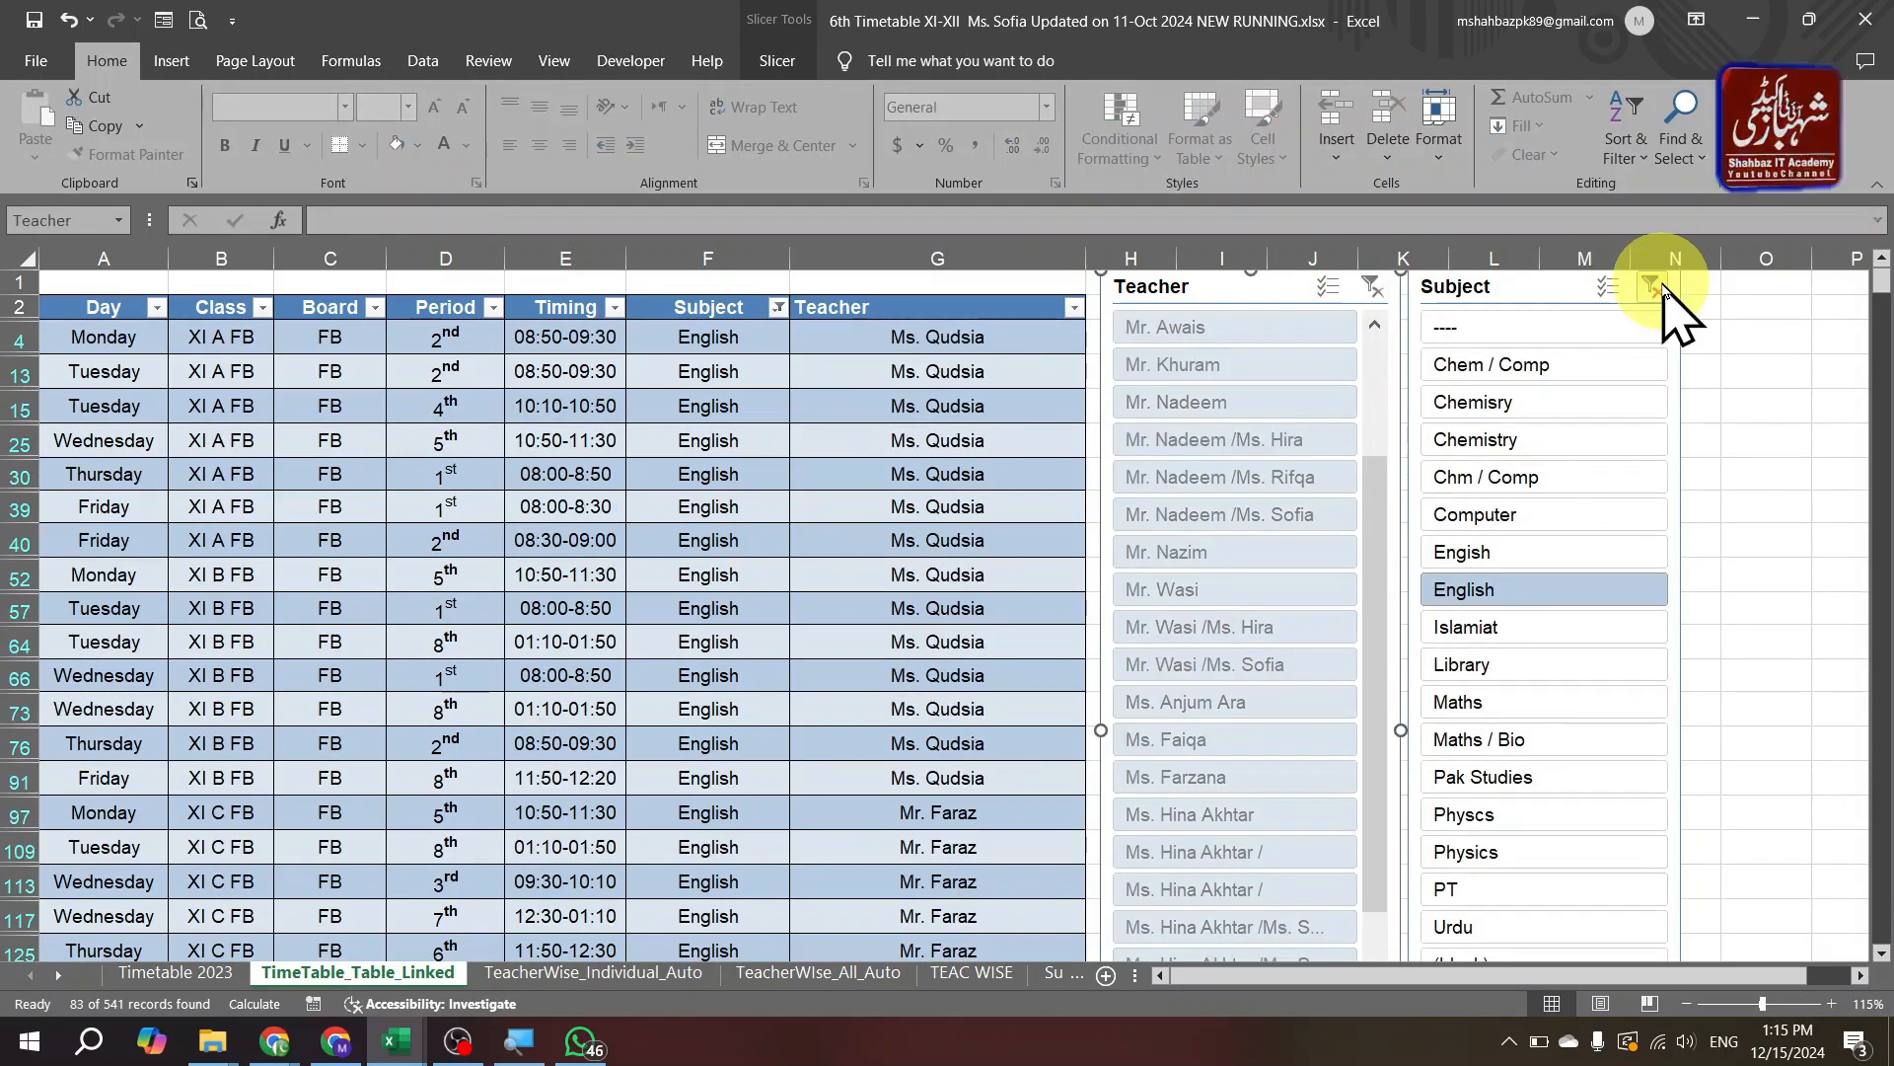
click(1663, 288)
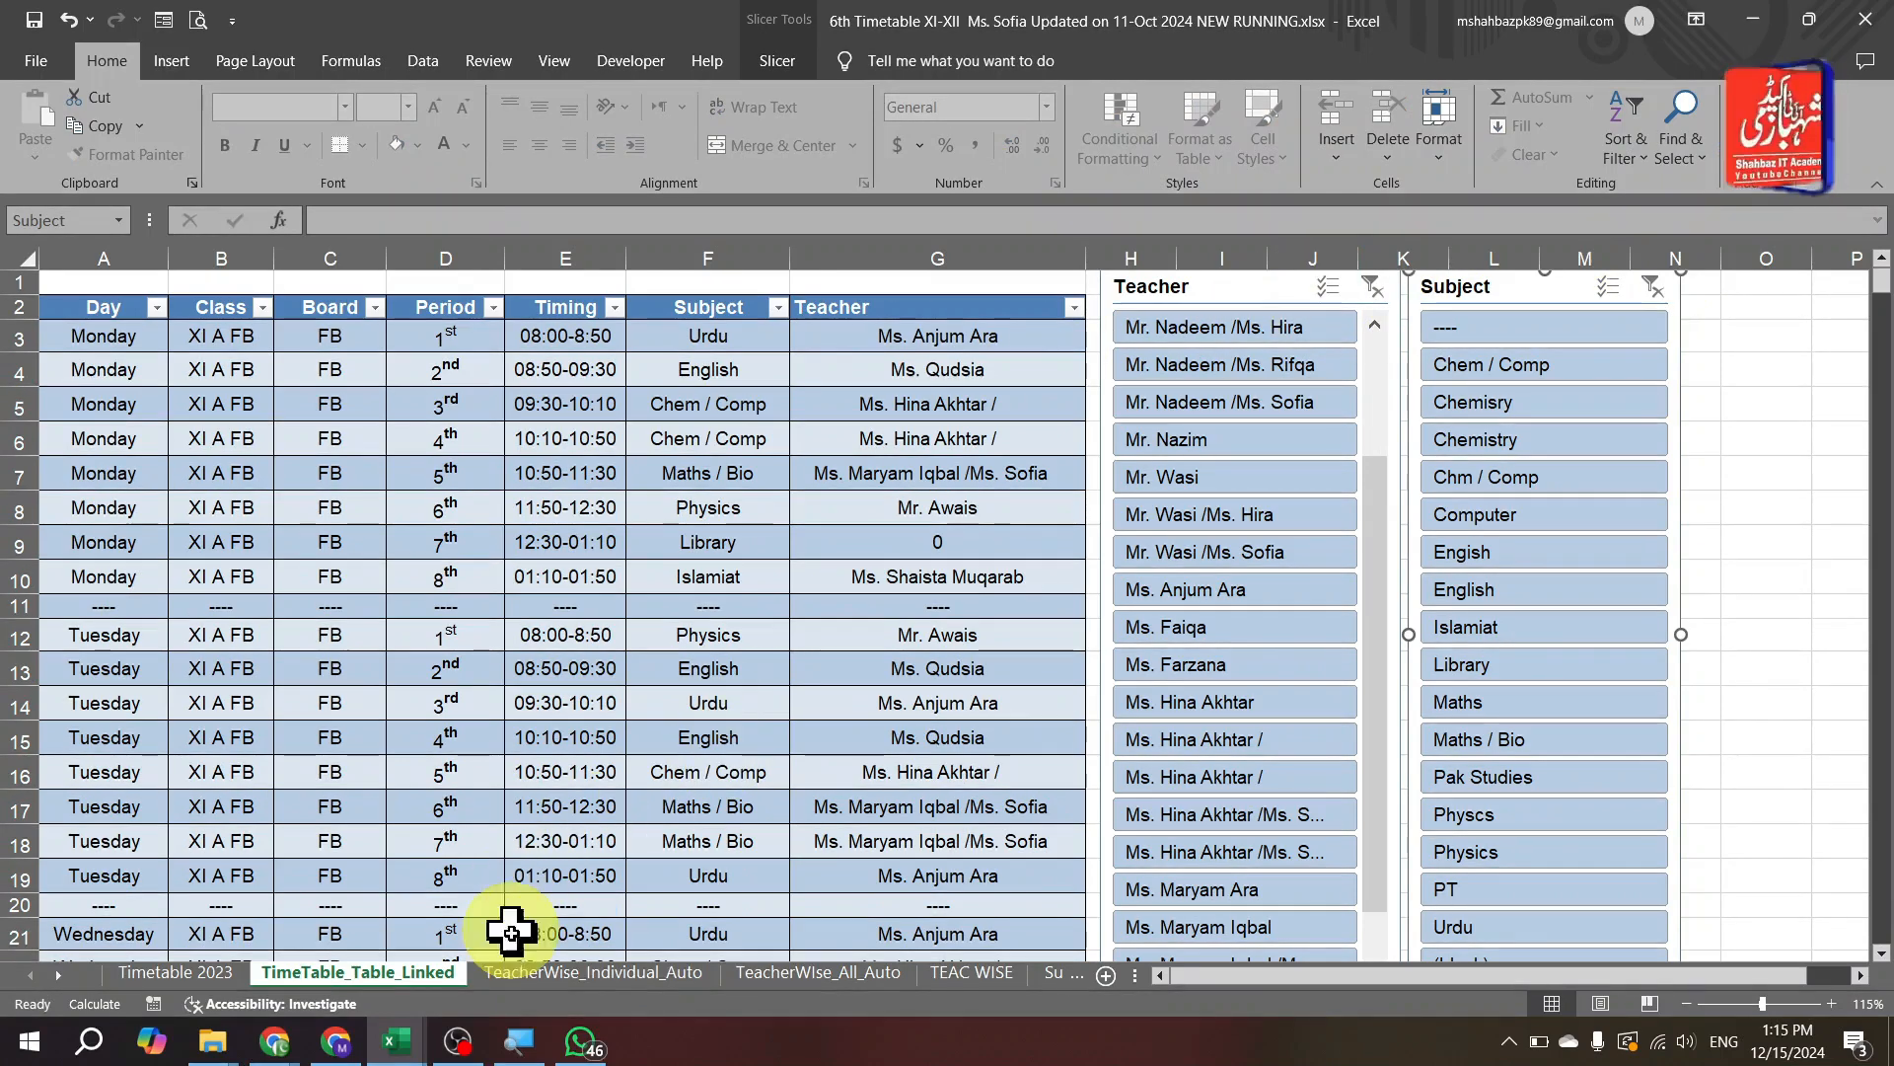
Move through the teacher timetable and workload sheets to the Class Wise timetable.
click(636, 974)
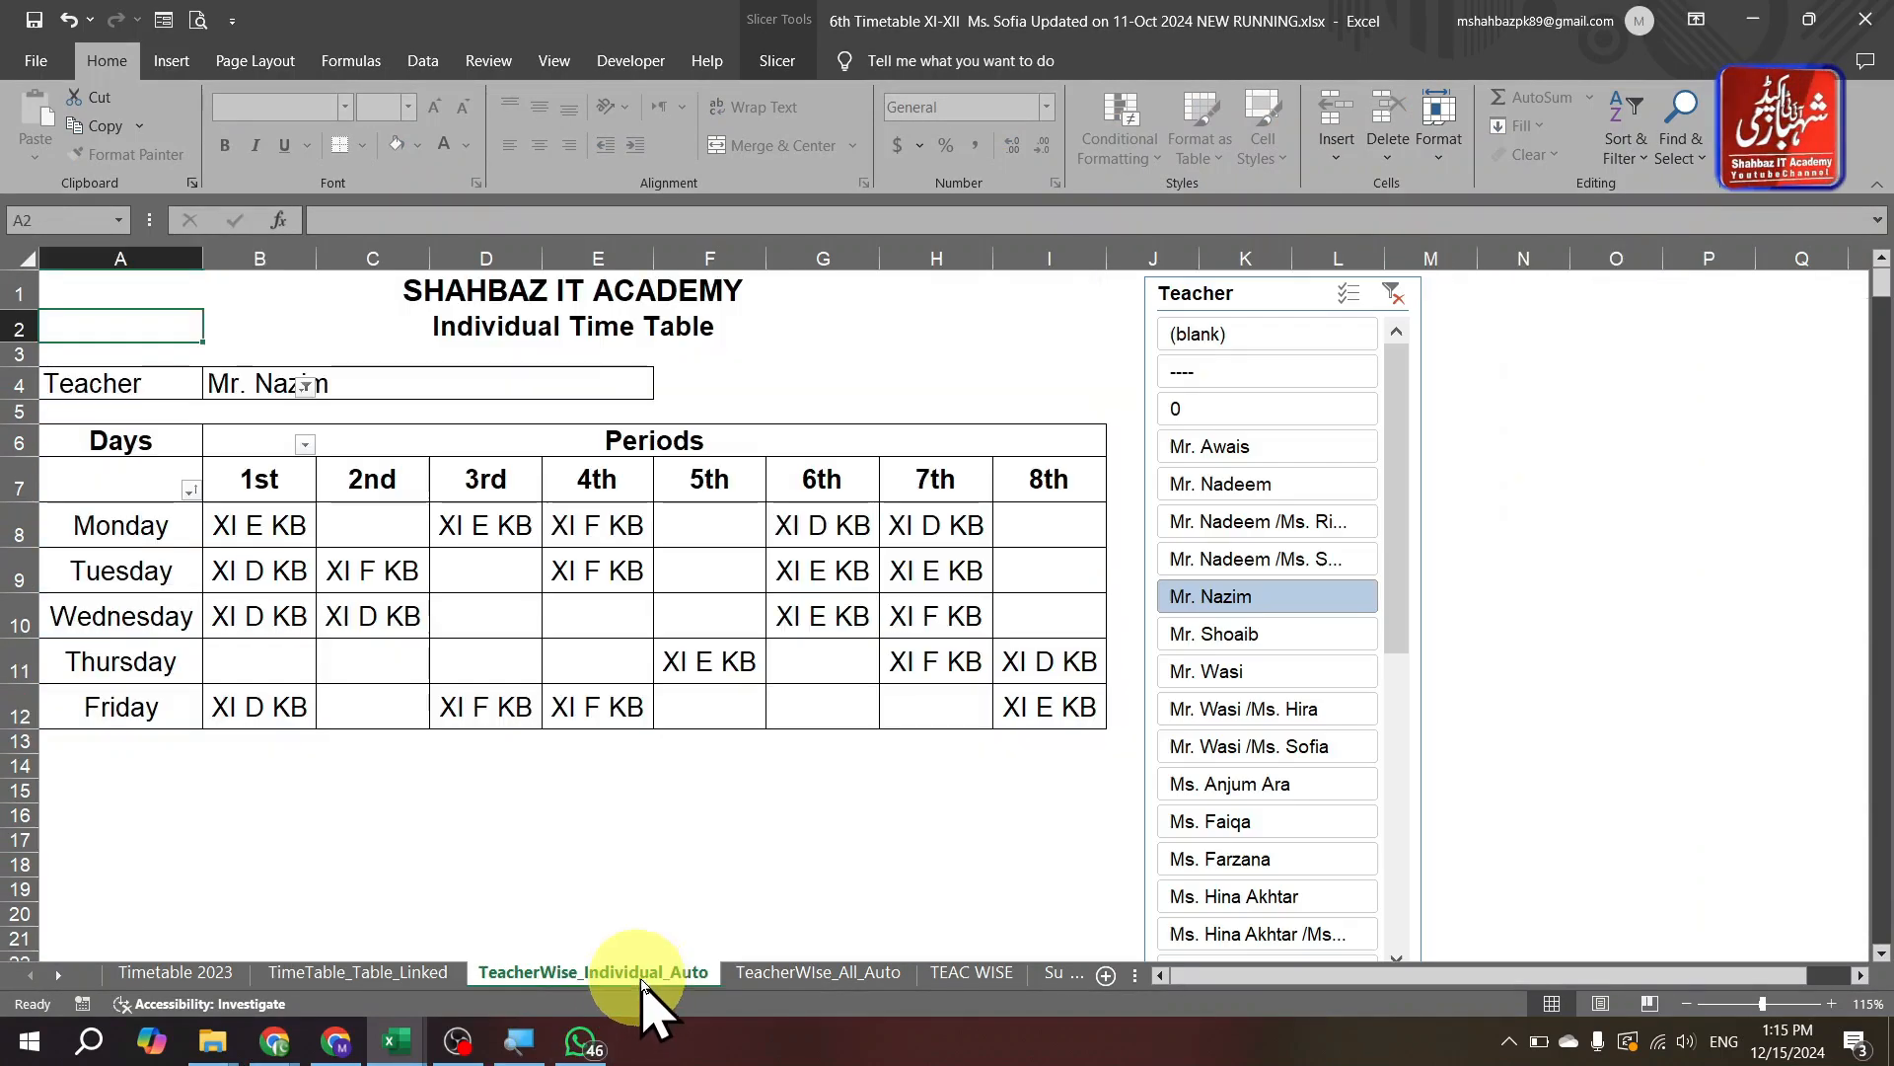
click(789, 975)
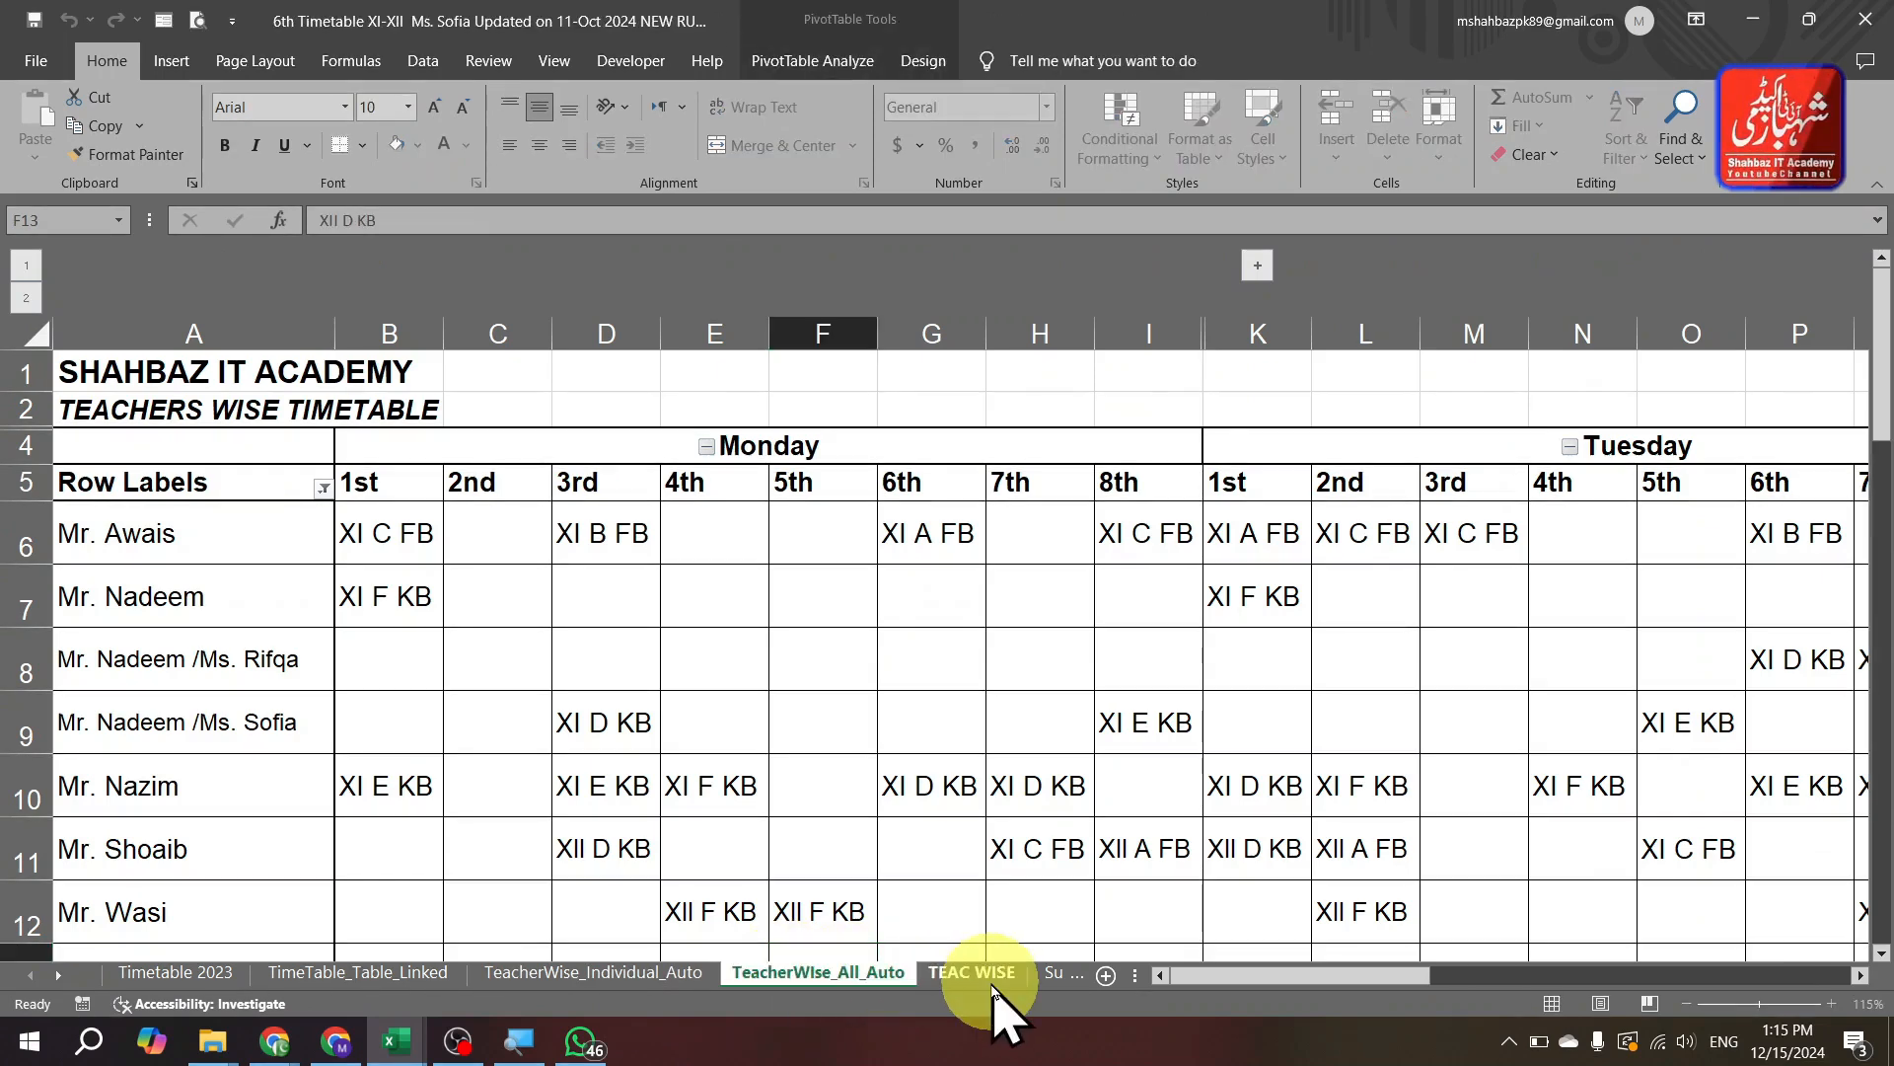
click(972, 974)
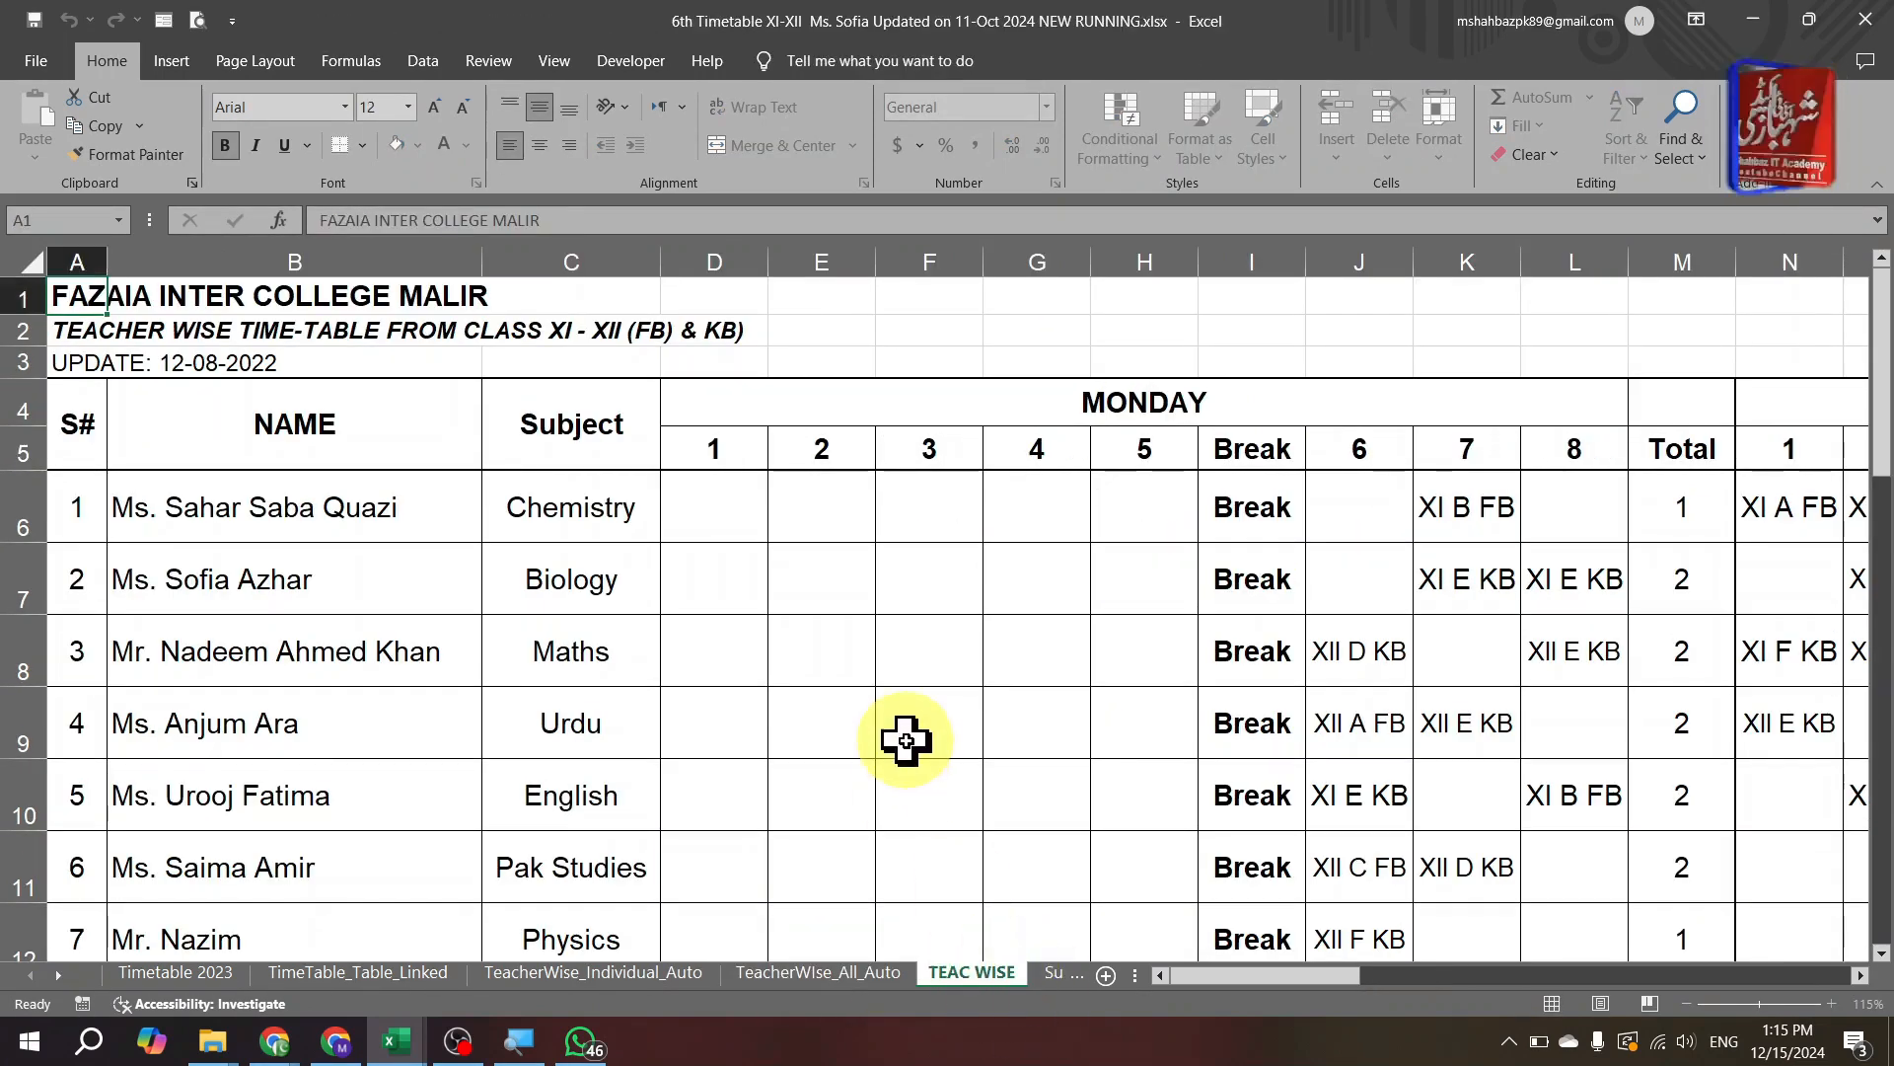
click(900, 740)
key(ctrl+Page_Down)
key(ctrl+Page_Down)
key(ctrl+Page_Down)
key(ctrl+Page_Down)
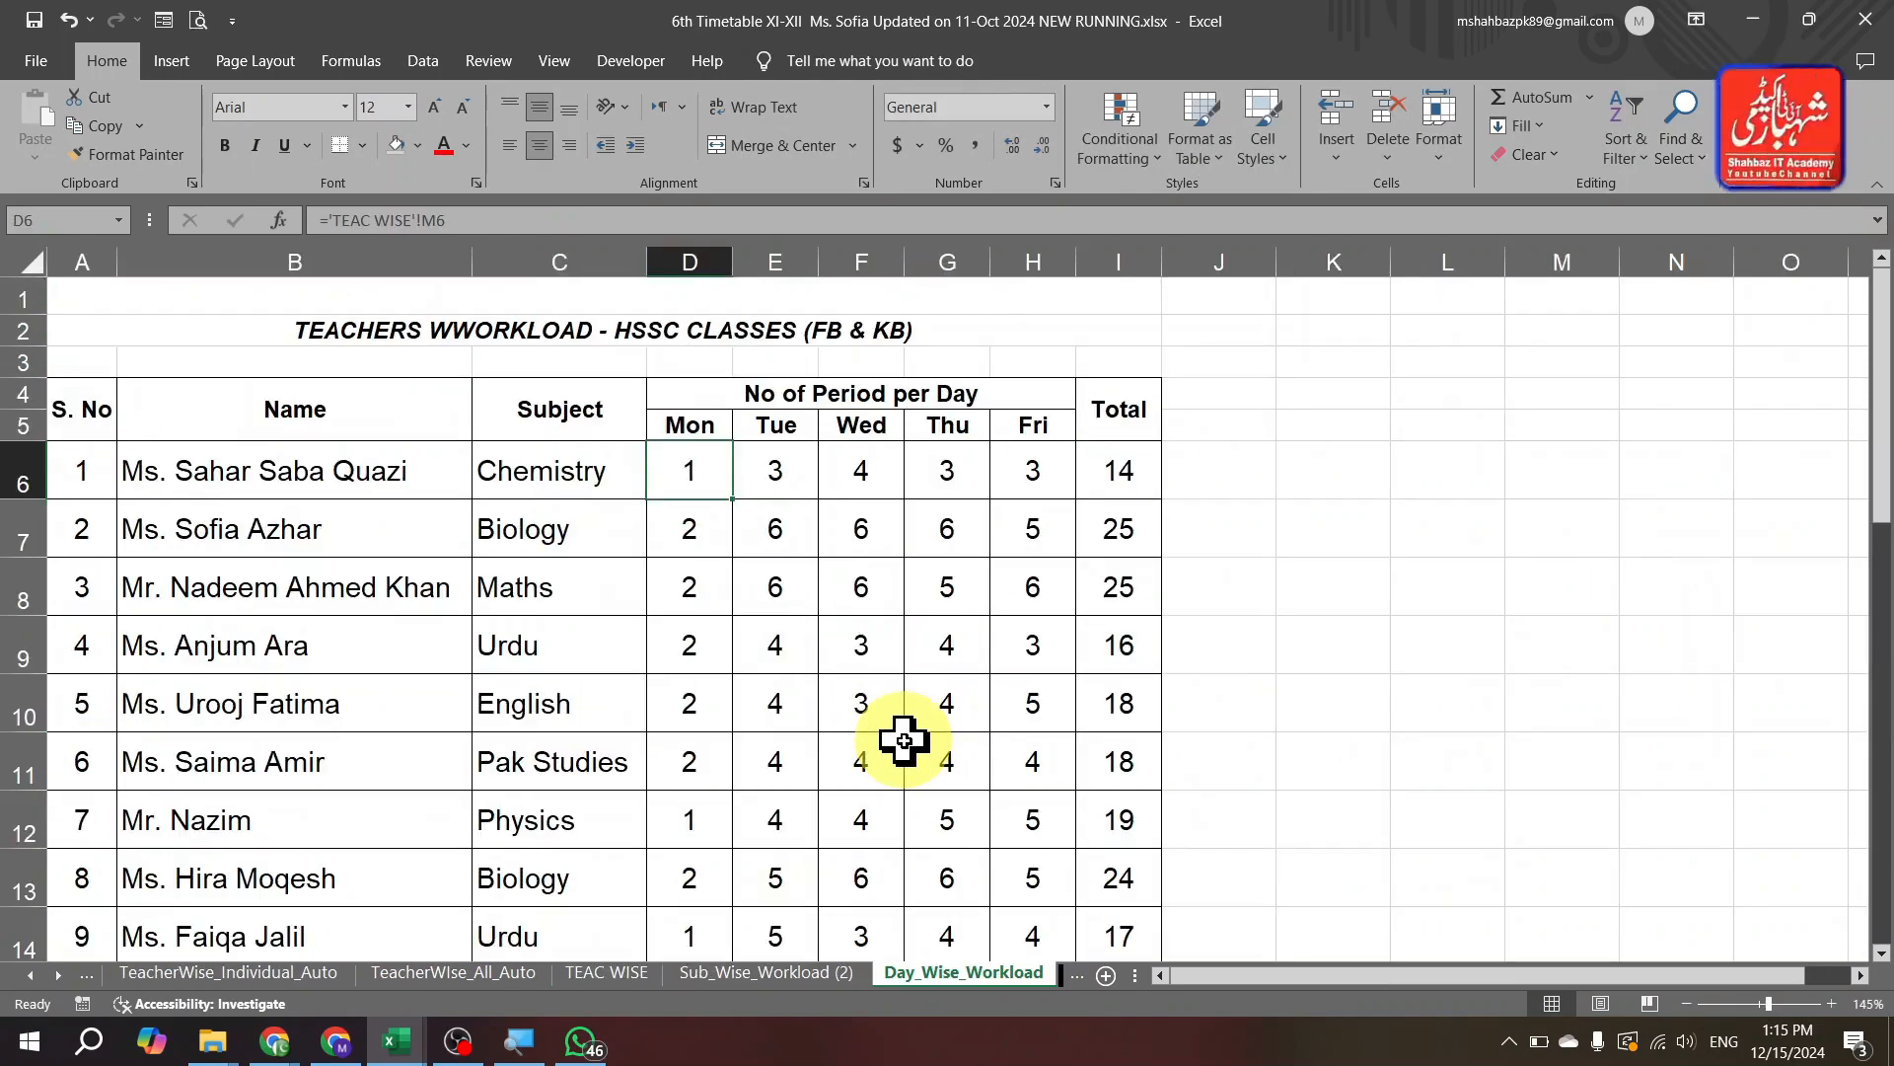
key(ctrl+Page_Up)
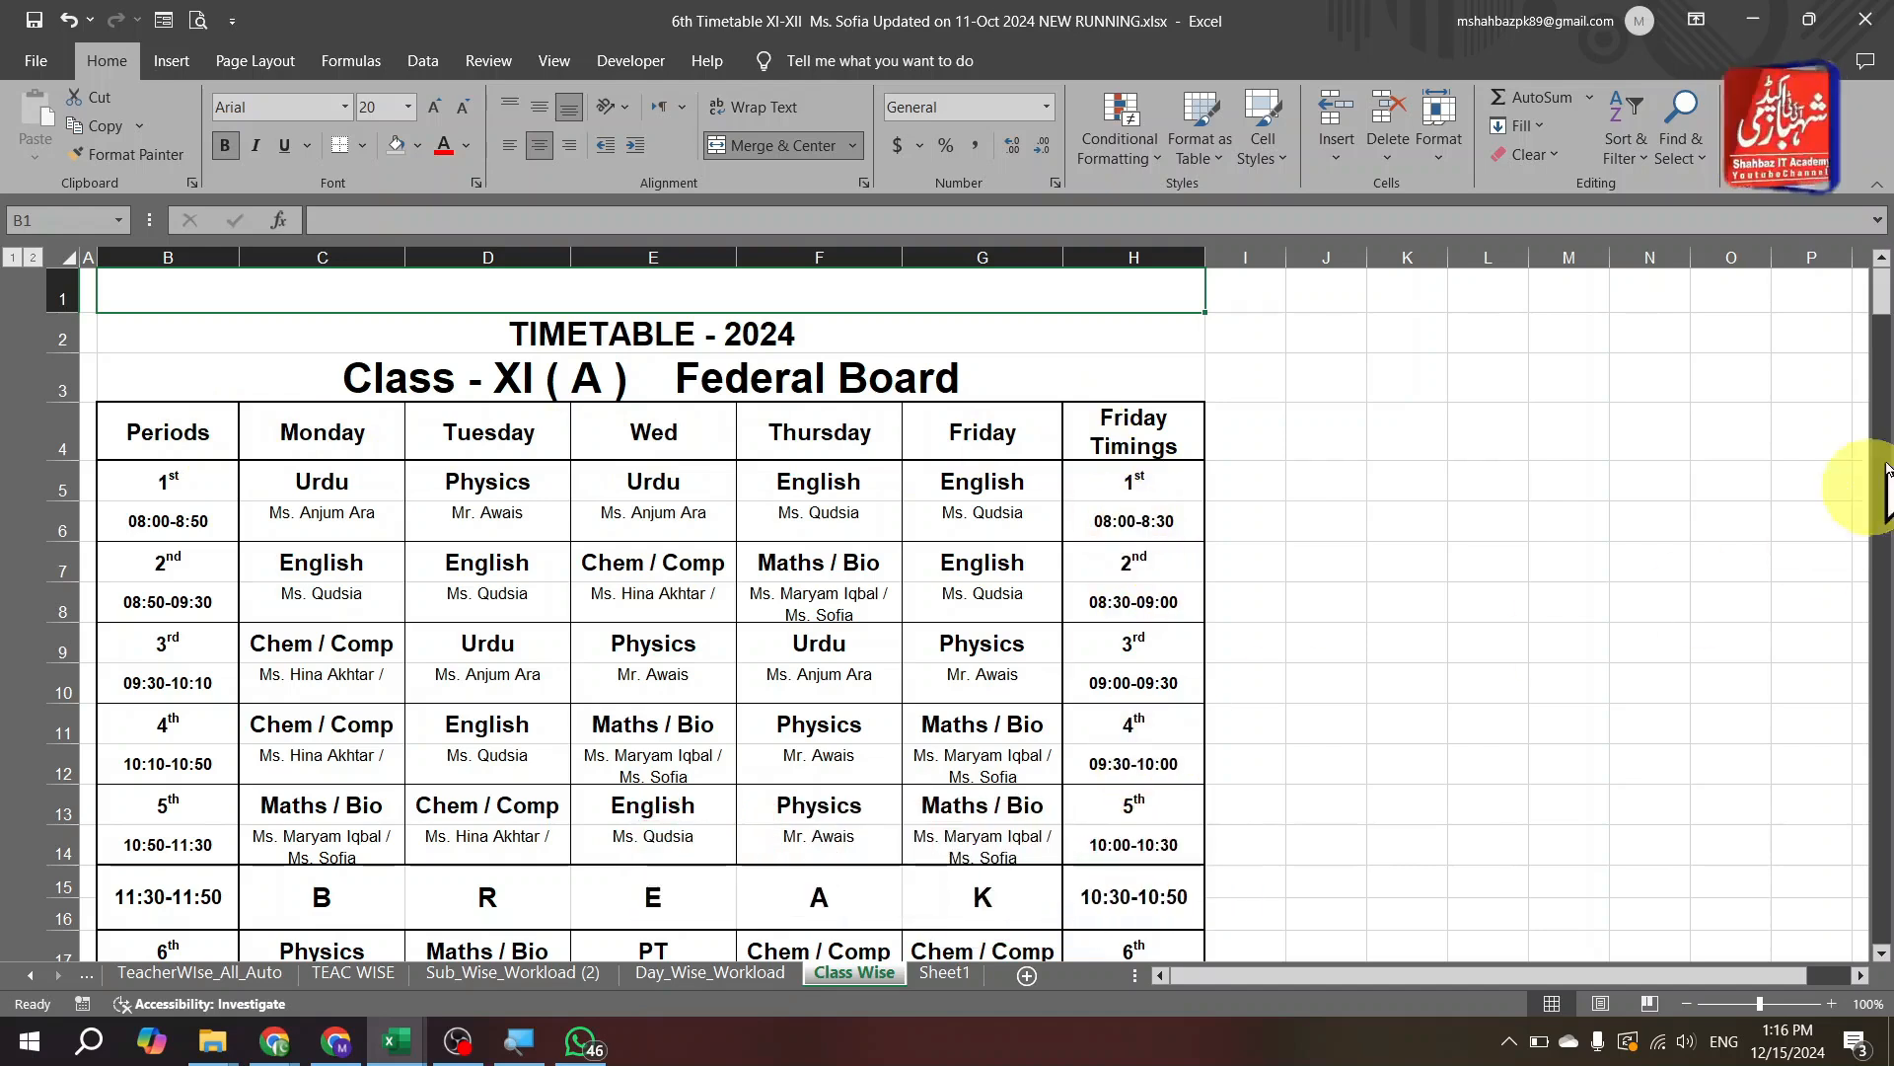
Scroll through the class timetables, return to the top, and move on toward Sheet1.
drag(1887, 301, 1884, 429)
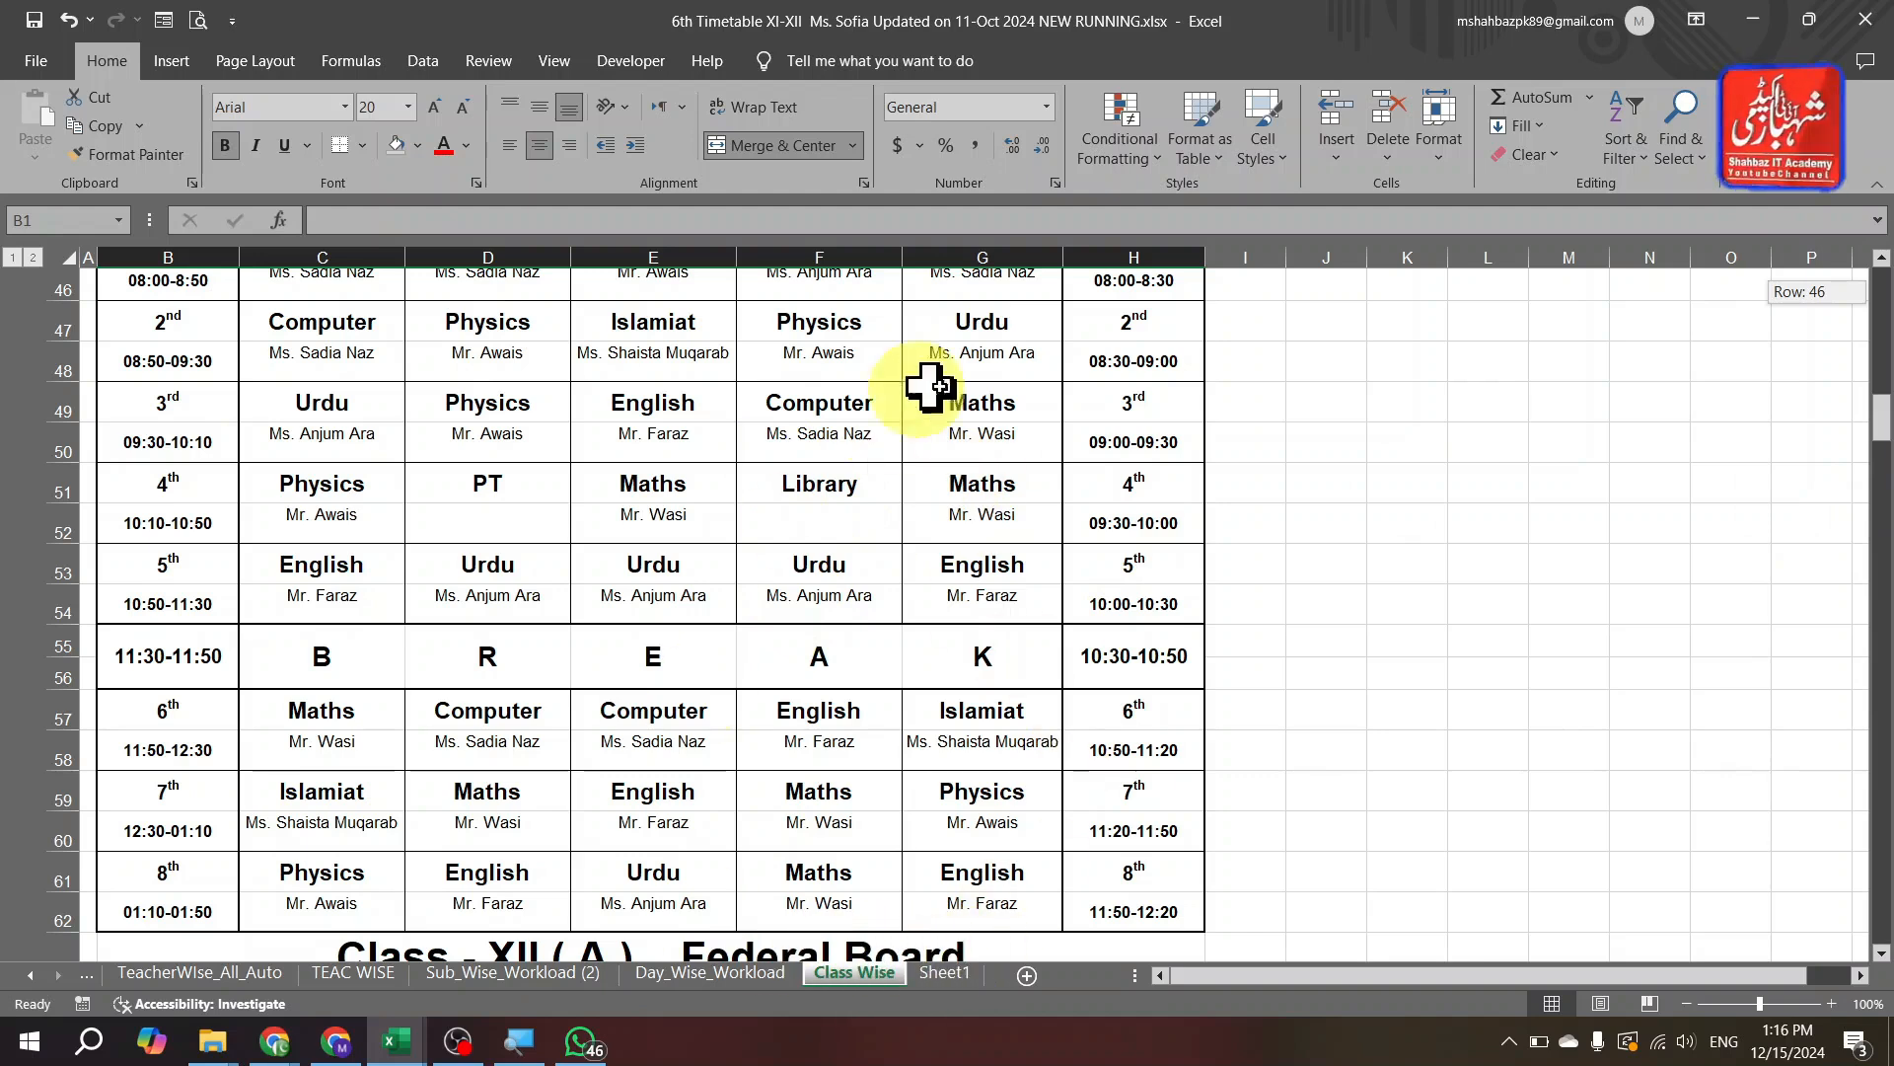
click(1488, 829)
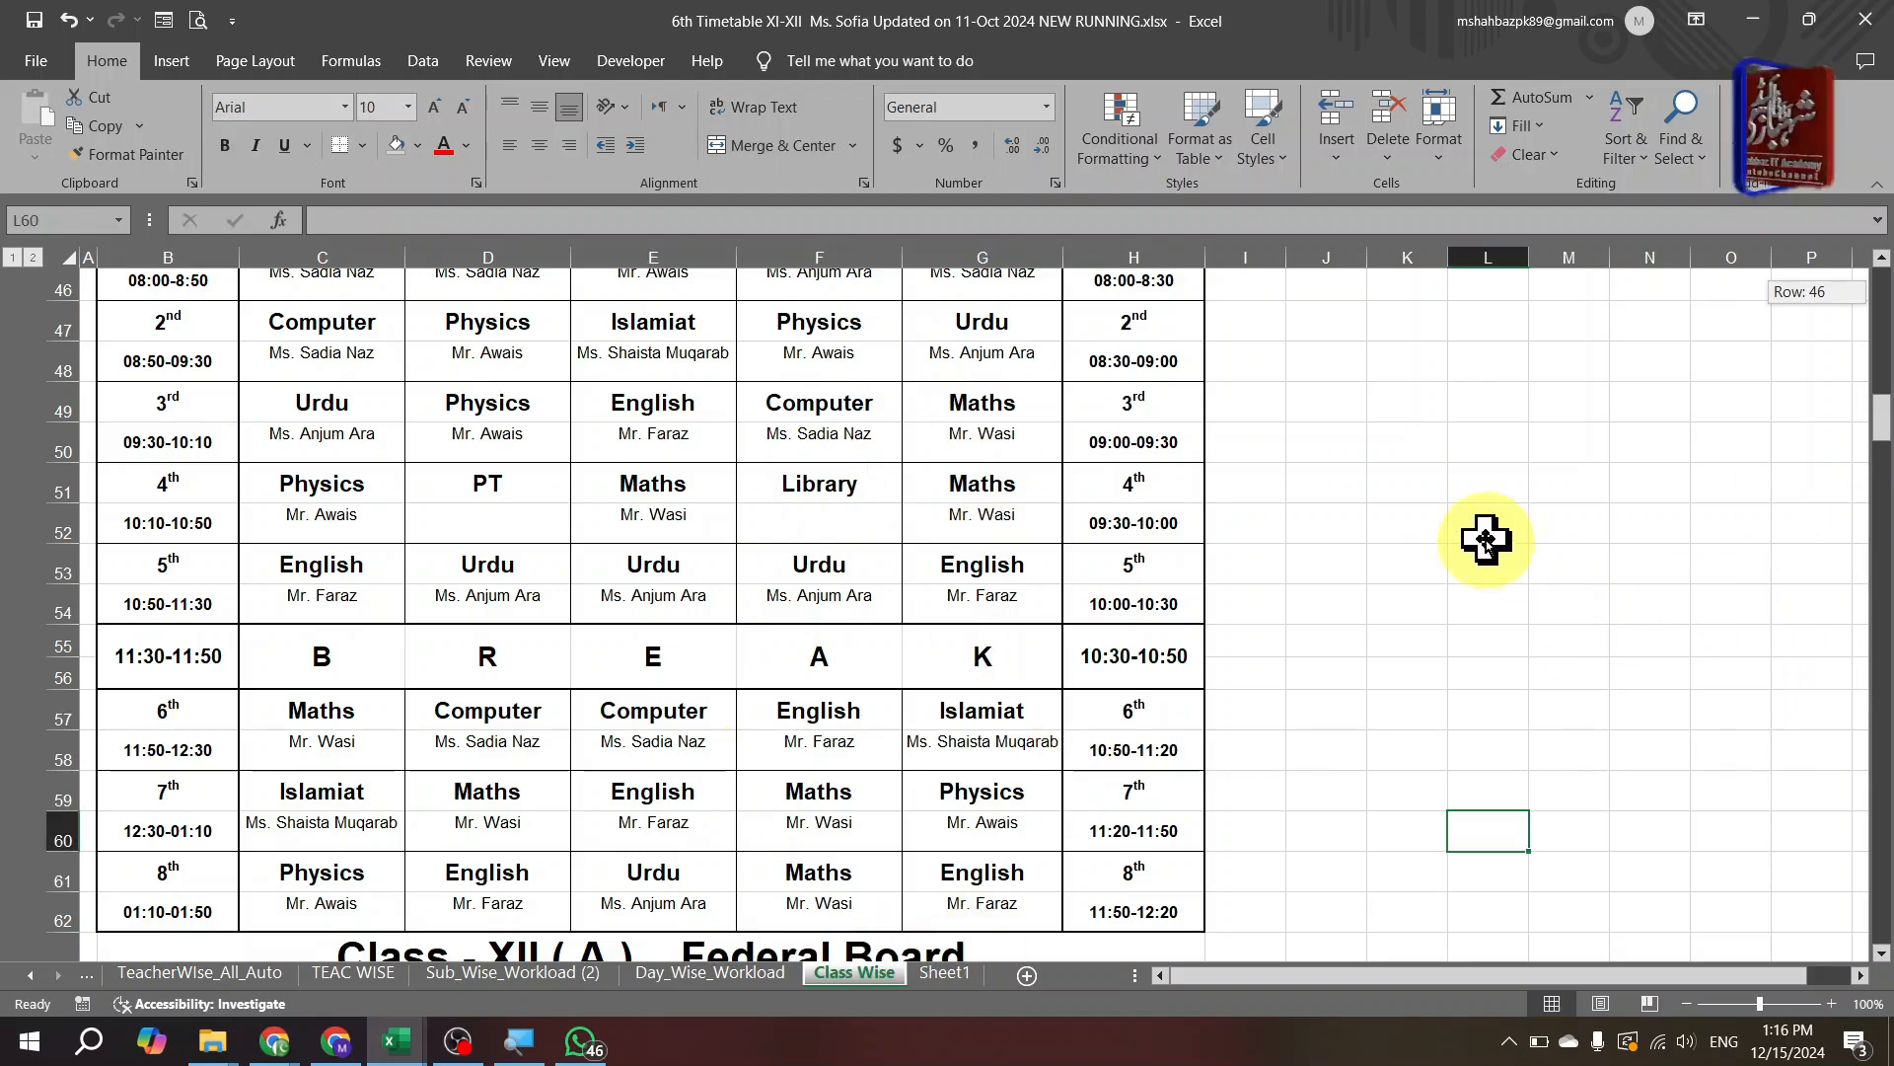
key(Page_Up)
key(Page_Up)
key(Page_Up)
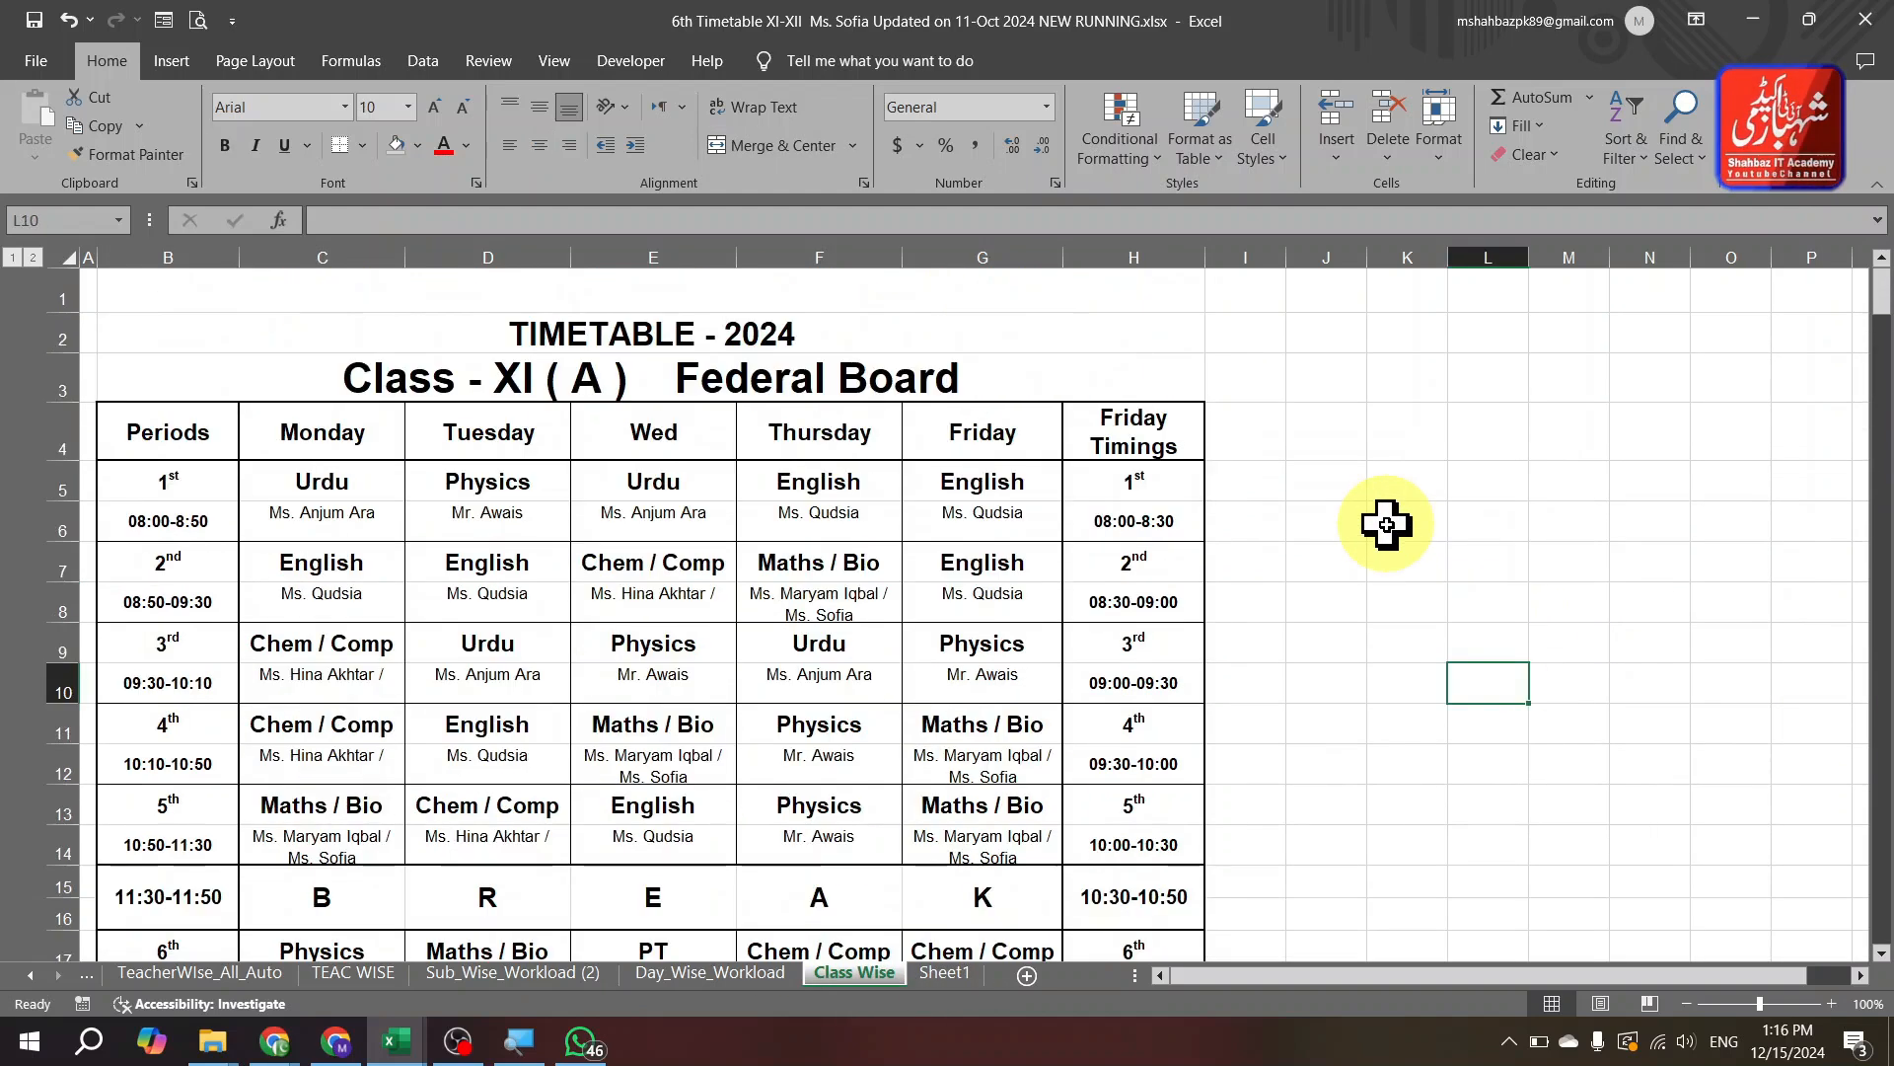
key(ctrl+Page_Up)
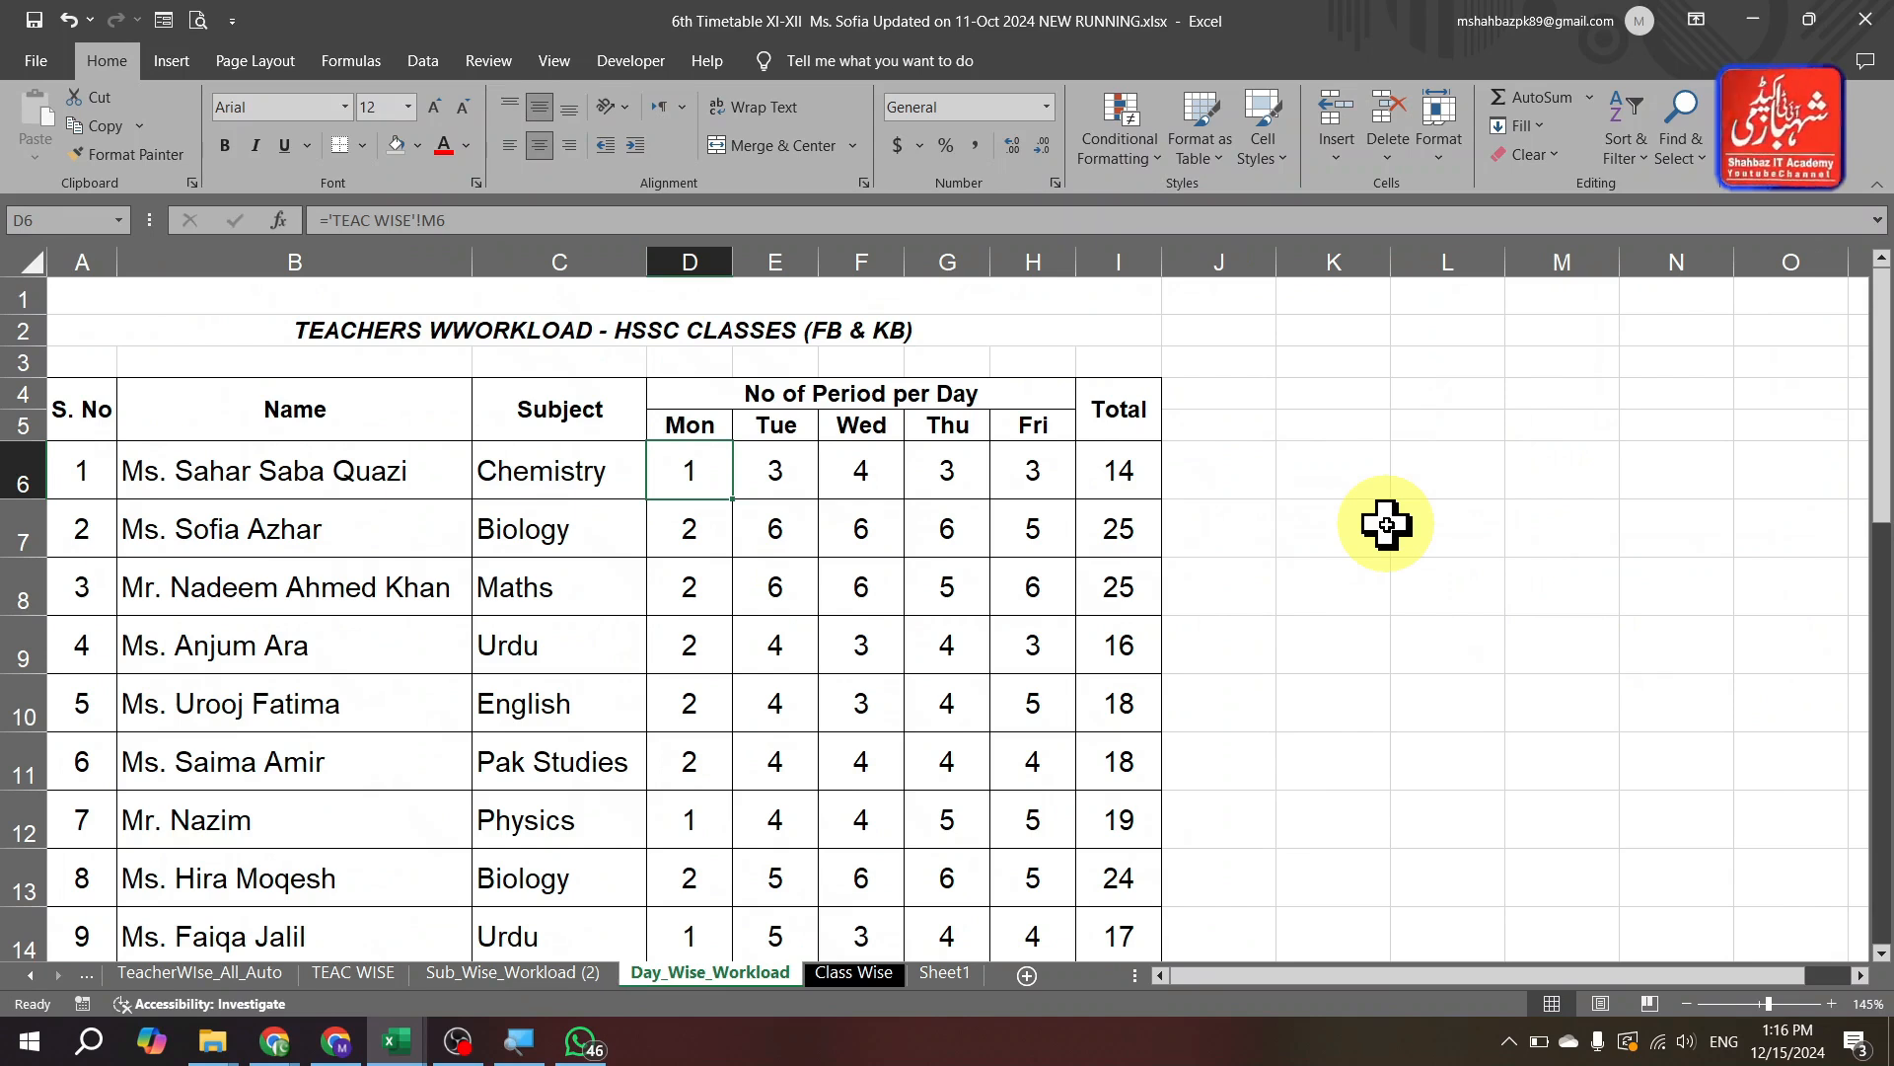
key(ctrl+Page_Down)
key(ctrl+Page_Down)
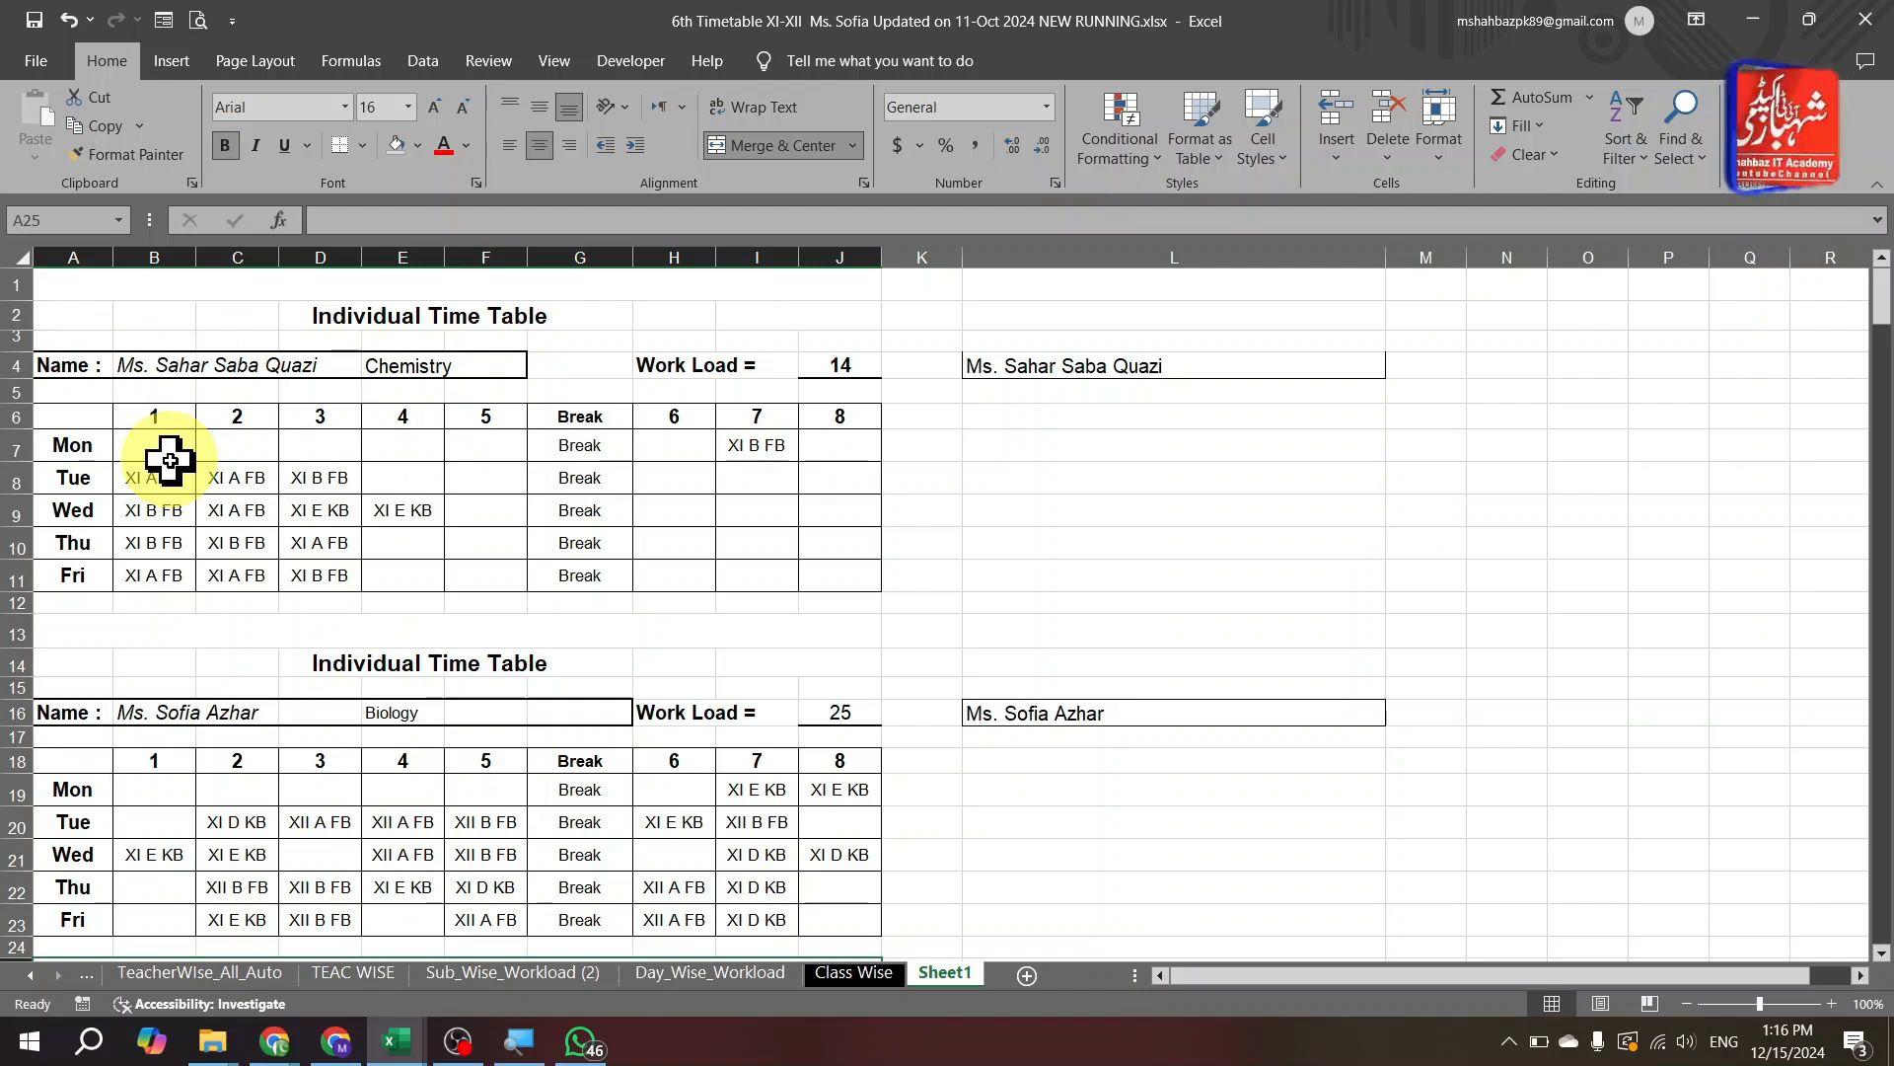
Inspect the formula behind a teacher's name on Sheet1 without changing it.
click(140, 368)
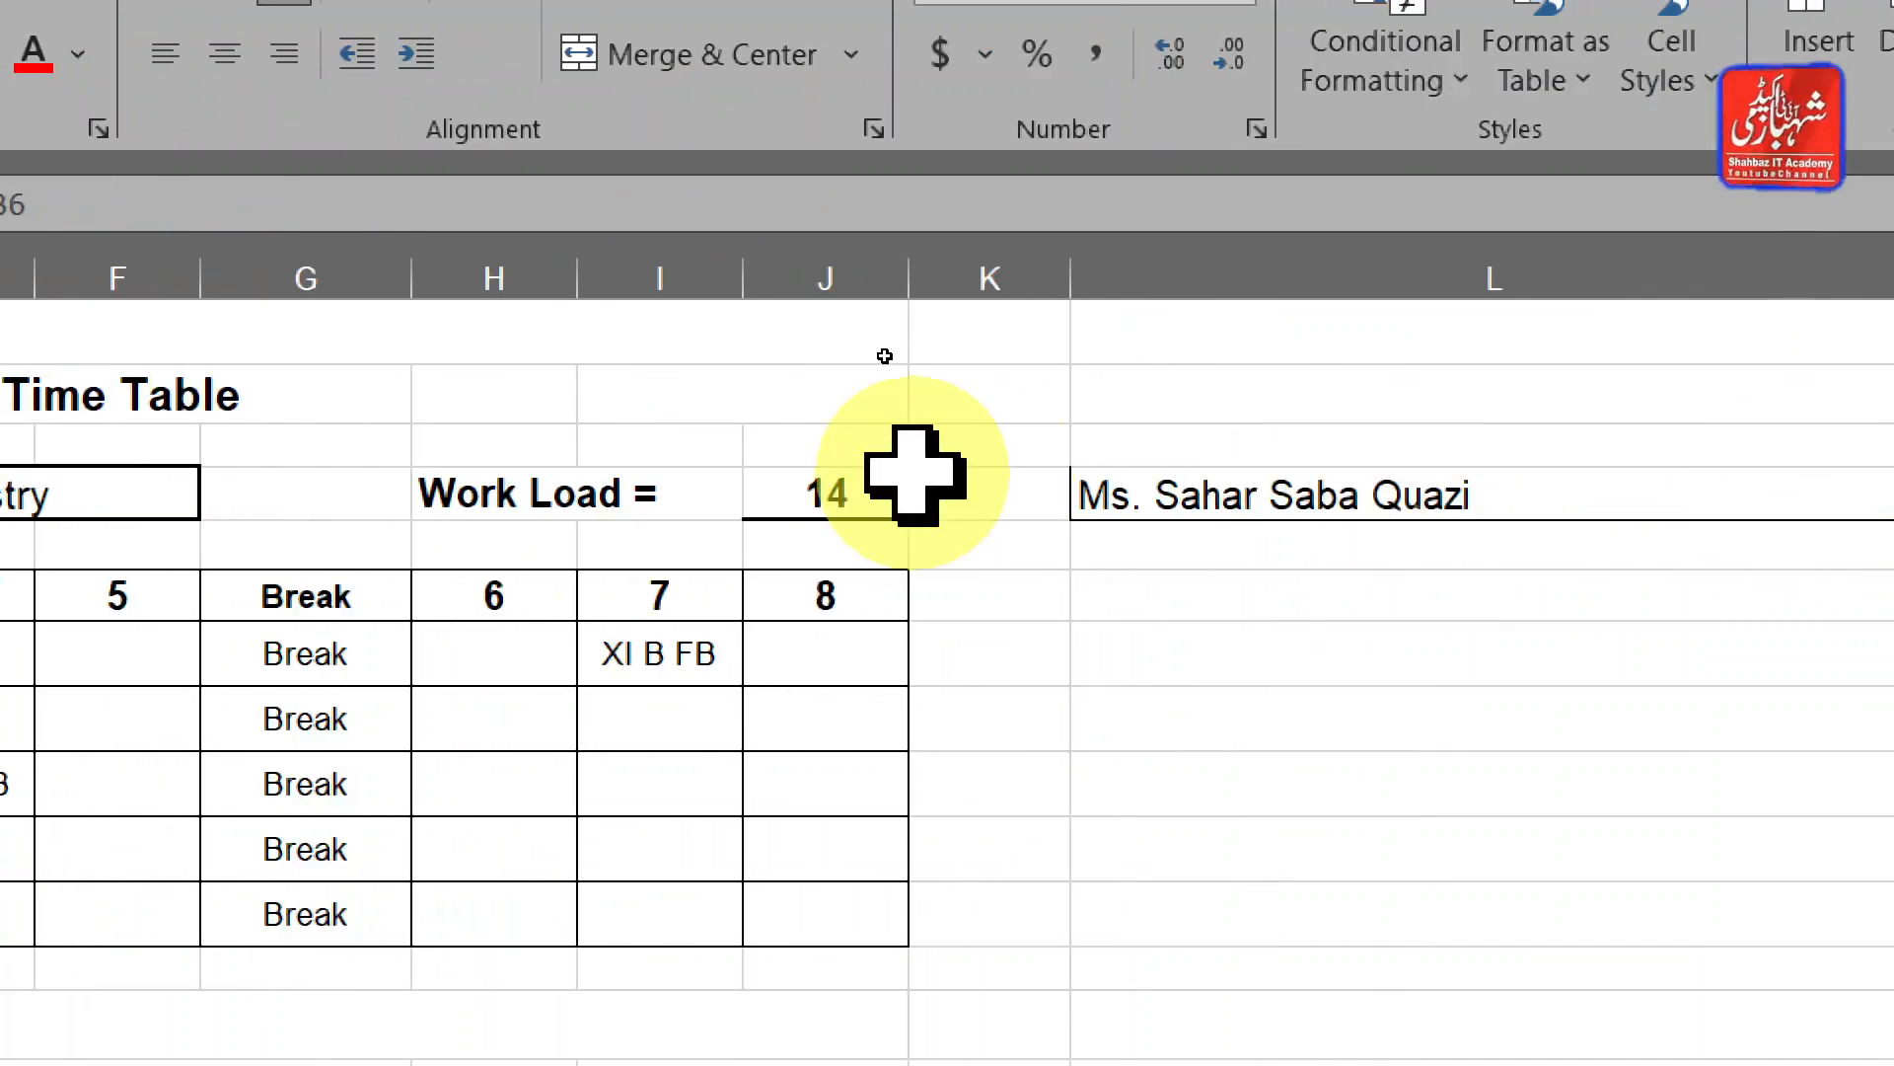
double_click(1112, 483)
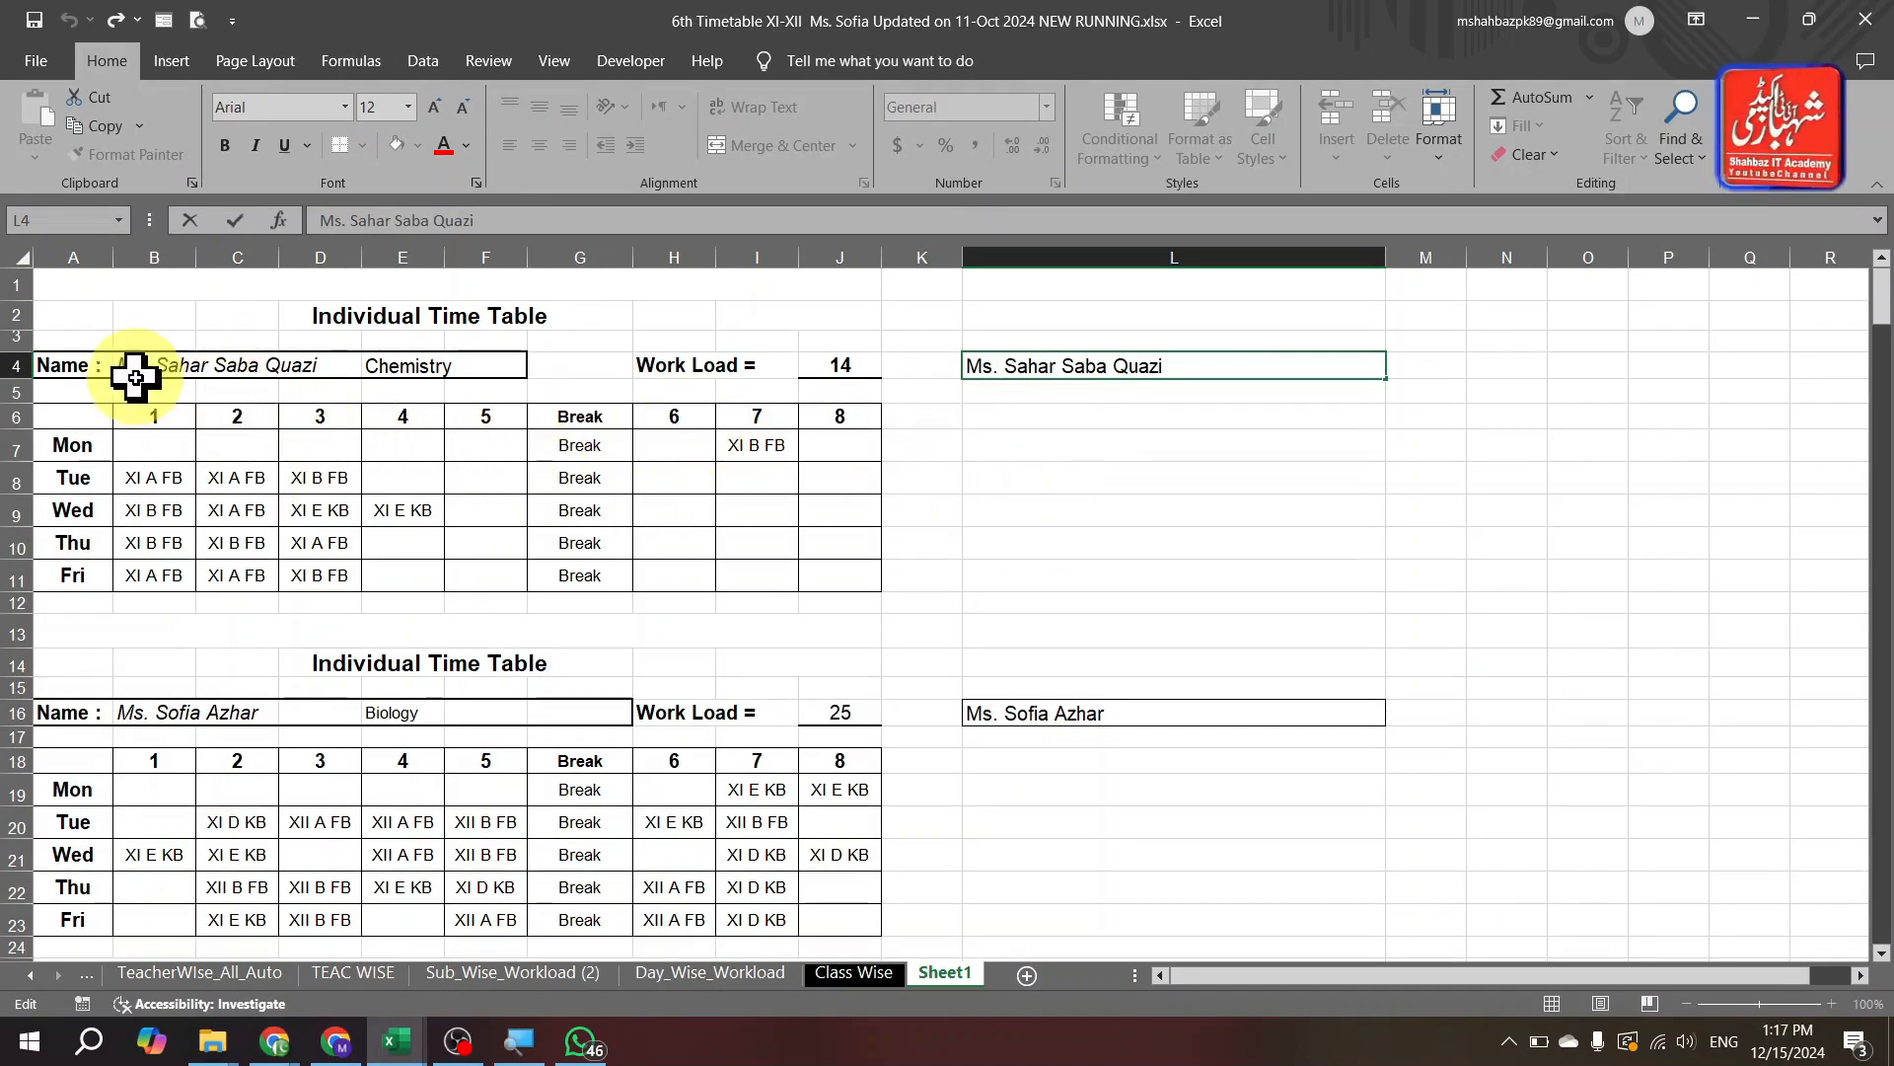
click(923, 580)
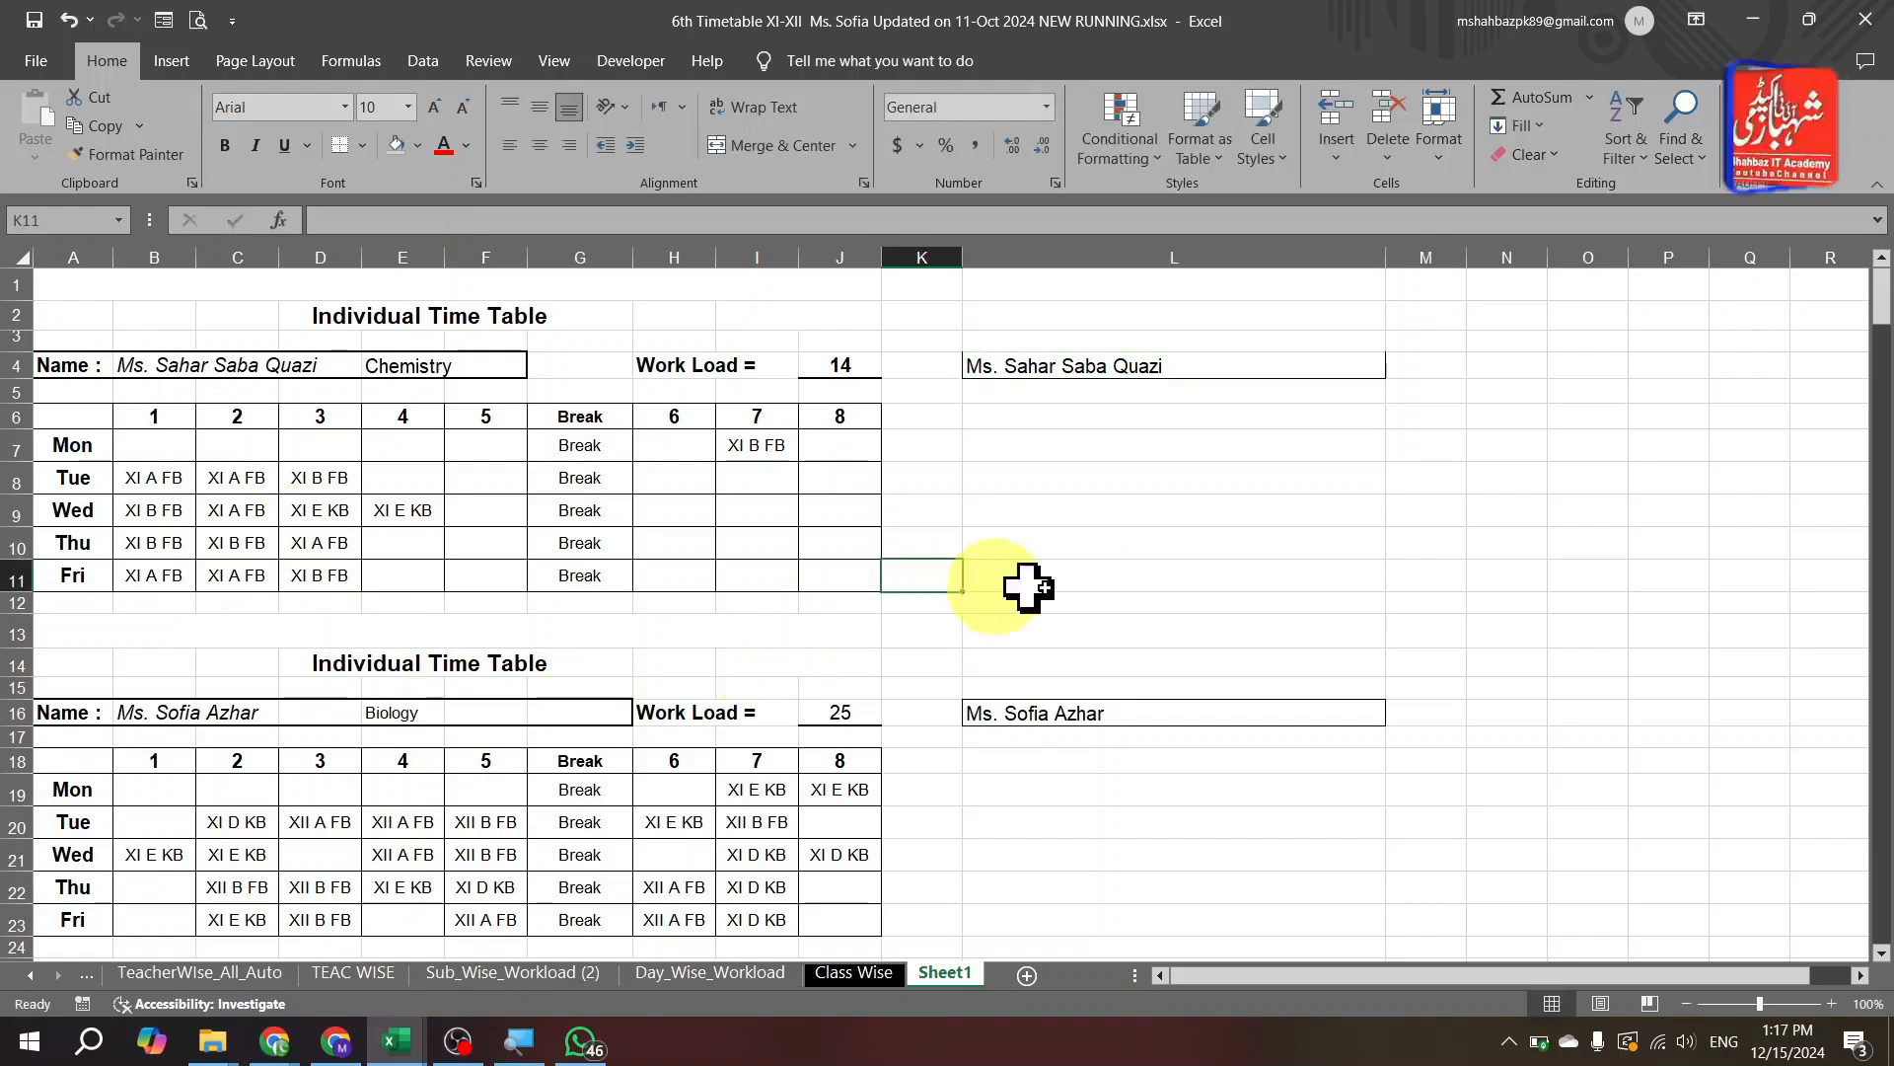
Page through the remaining time tables, check a lookup formula, and return to TeacherWise_All_Auto.
key(Page_Down)
key(Page_Down)
key(Page_Down)
key(Page_Down)
key(Page_Down)
key(Page_Down)
key(Page_Down)
key(Page_Down)
key(Page_Down)
key(Page_Down)
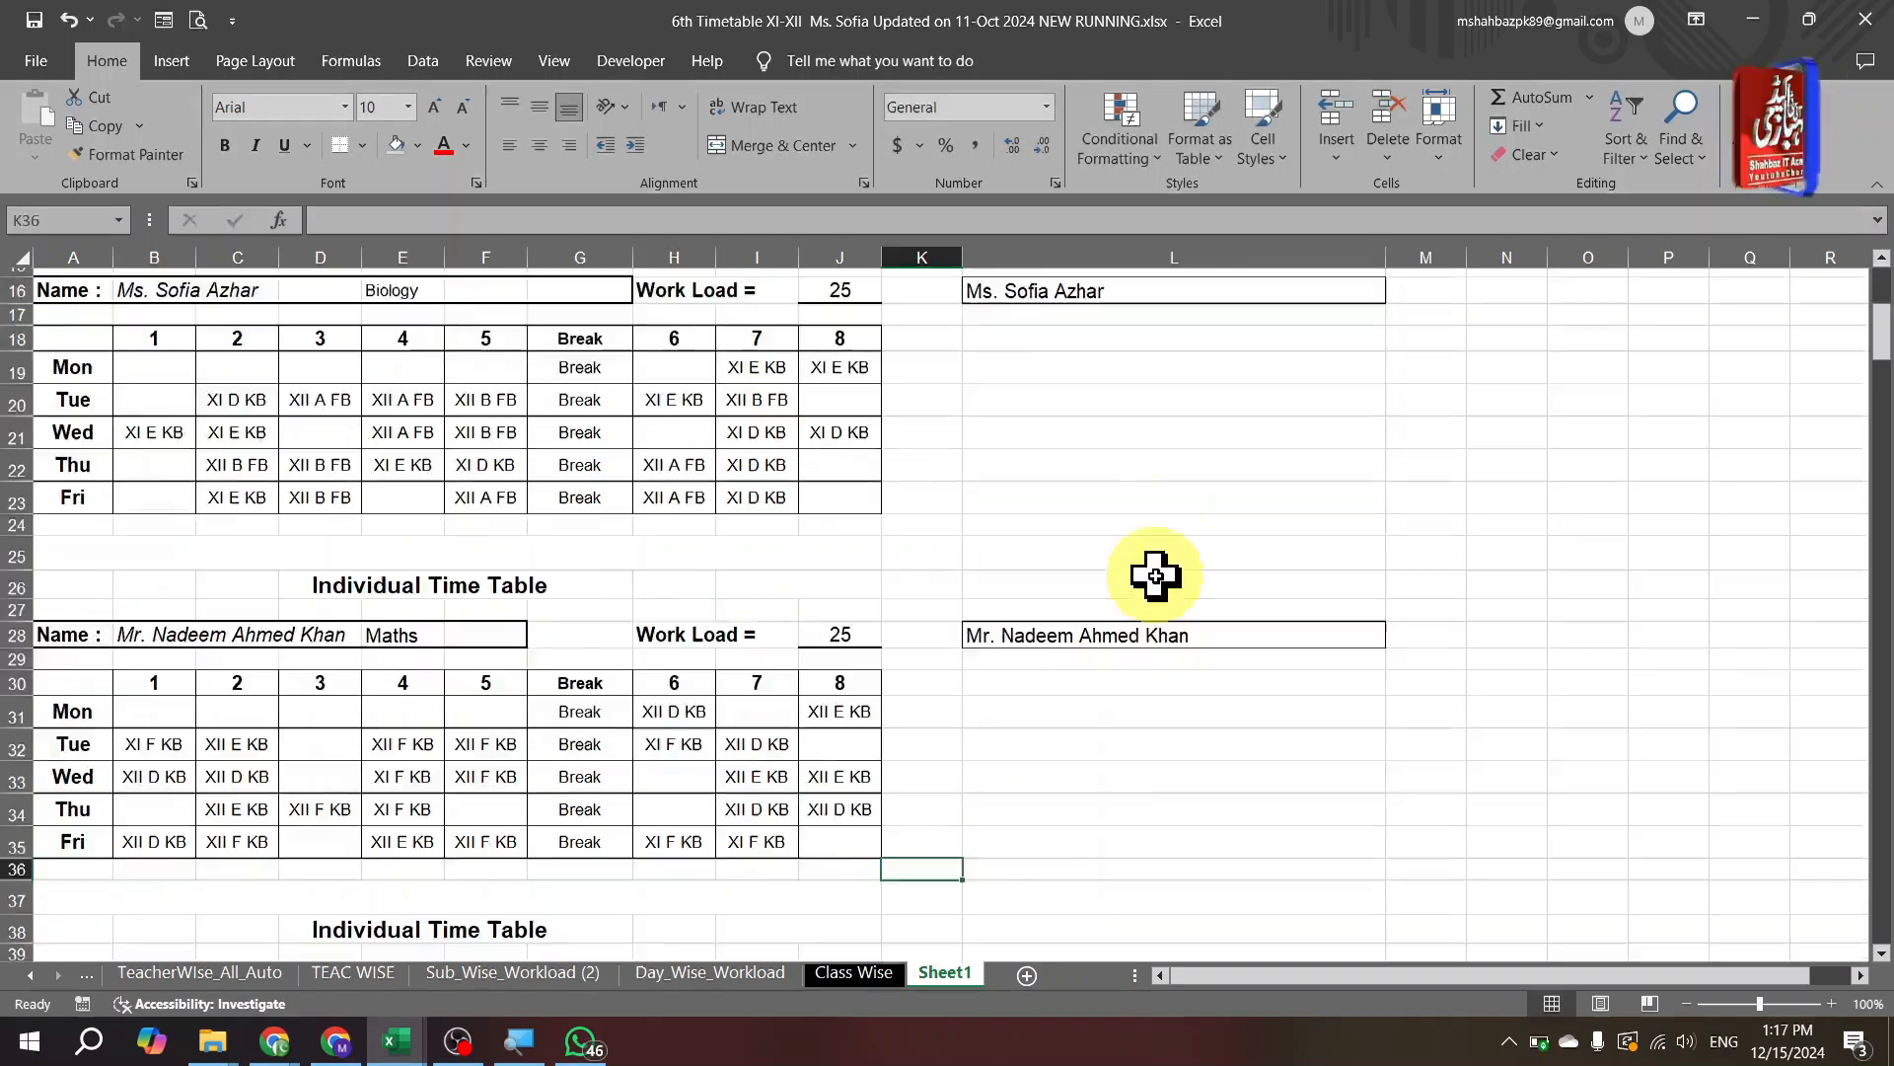
key(Page_Down)
key(Page_Down)
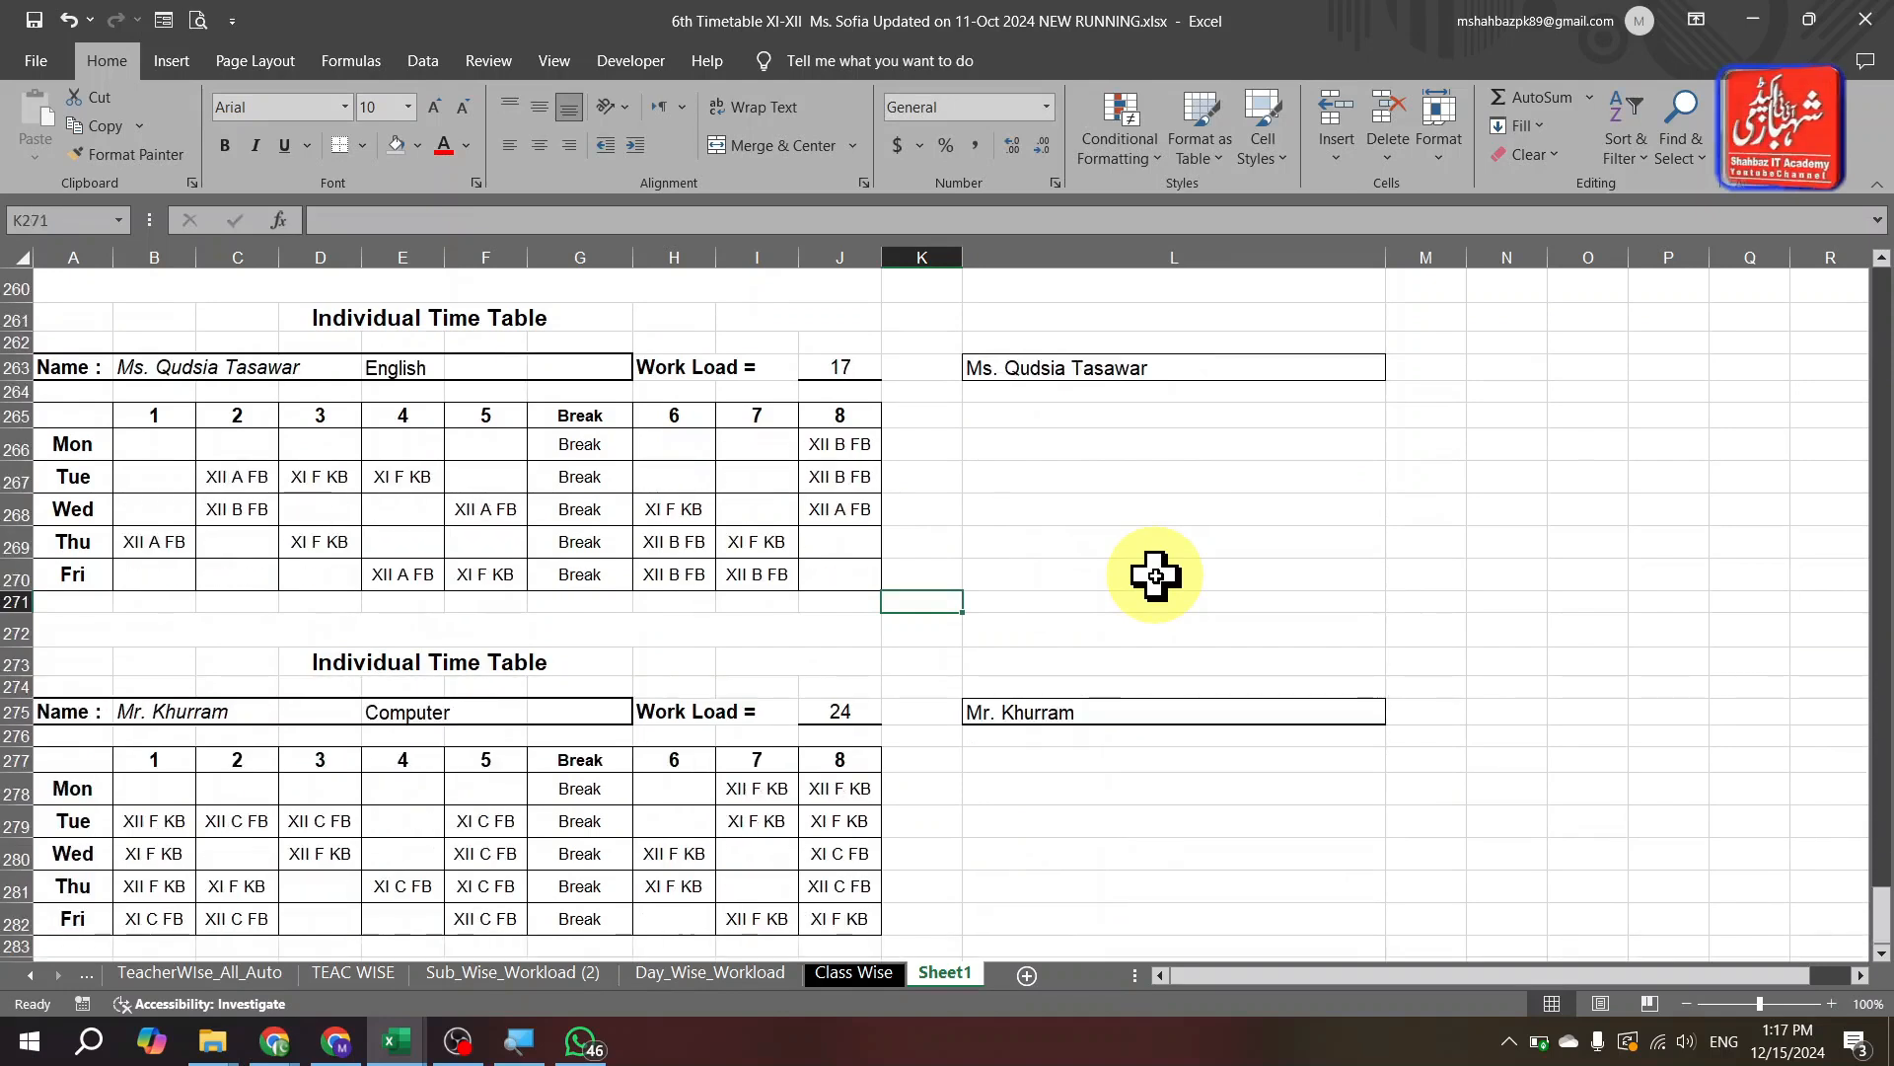
key(Page_Up)
key(Page_Up)
key(Page_Up)
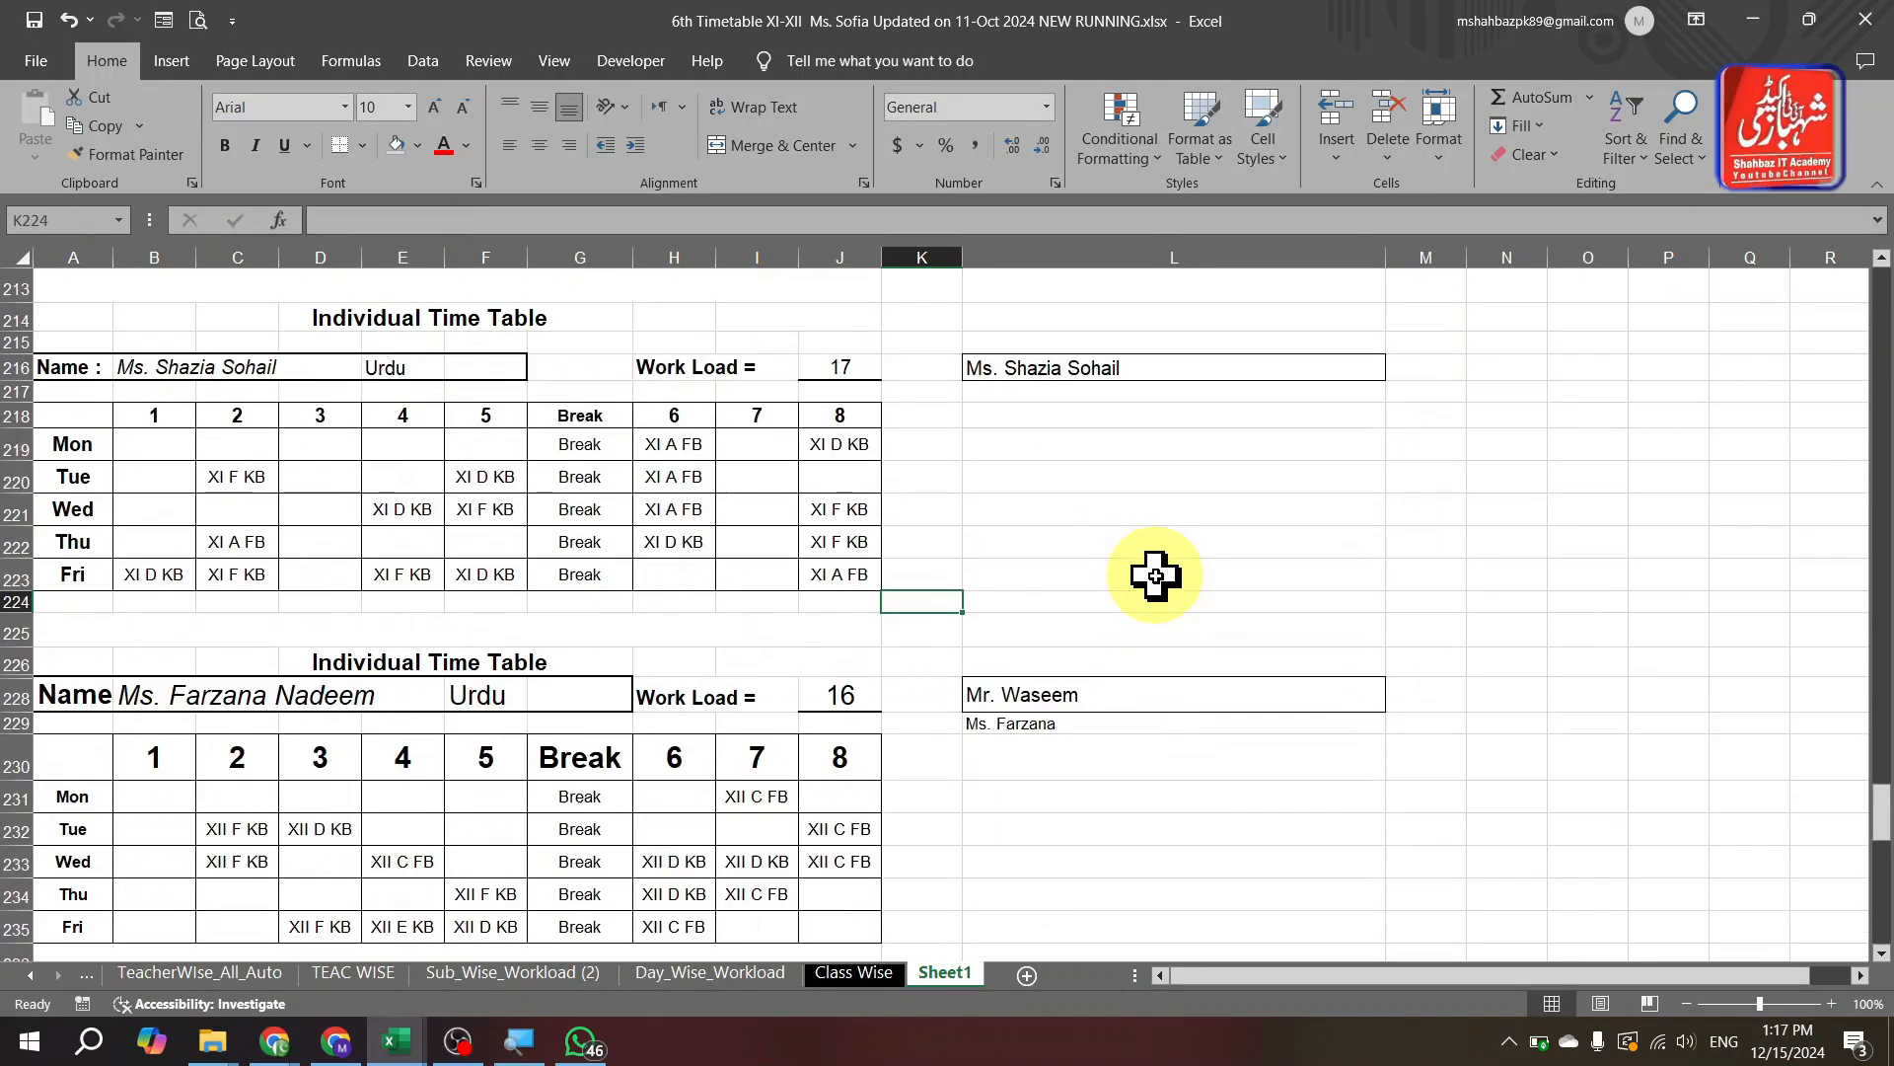
click(488, 505)
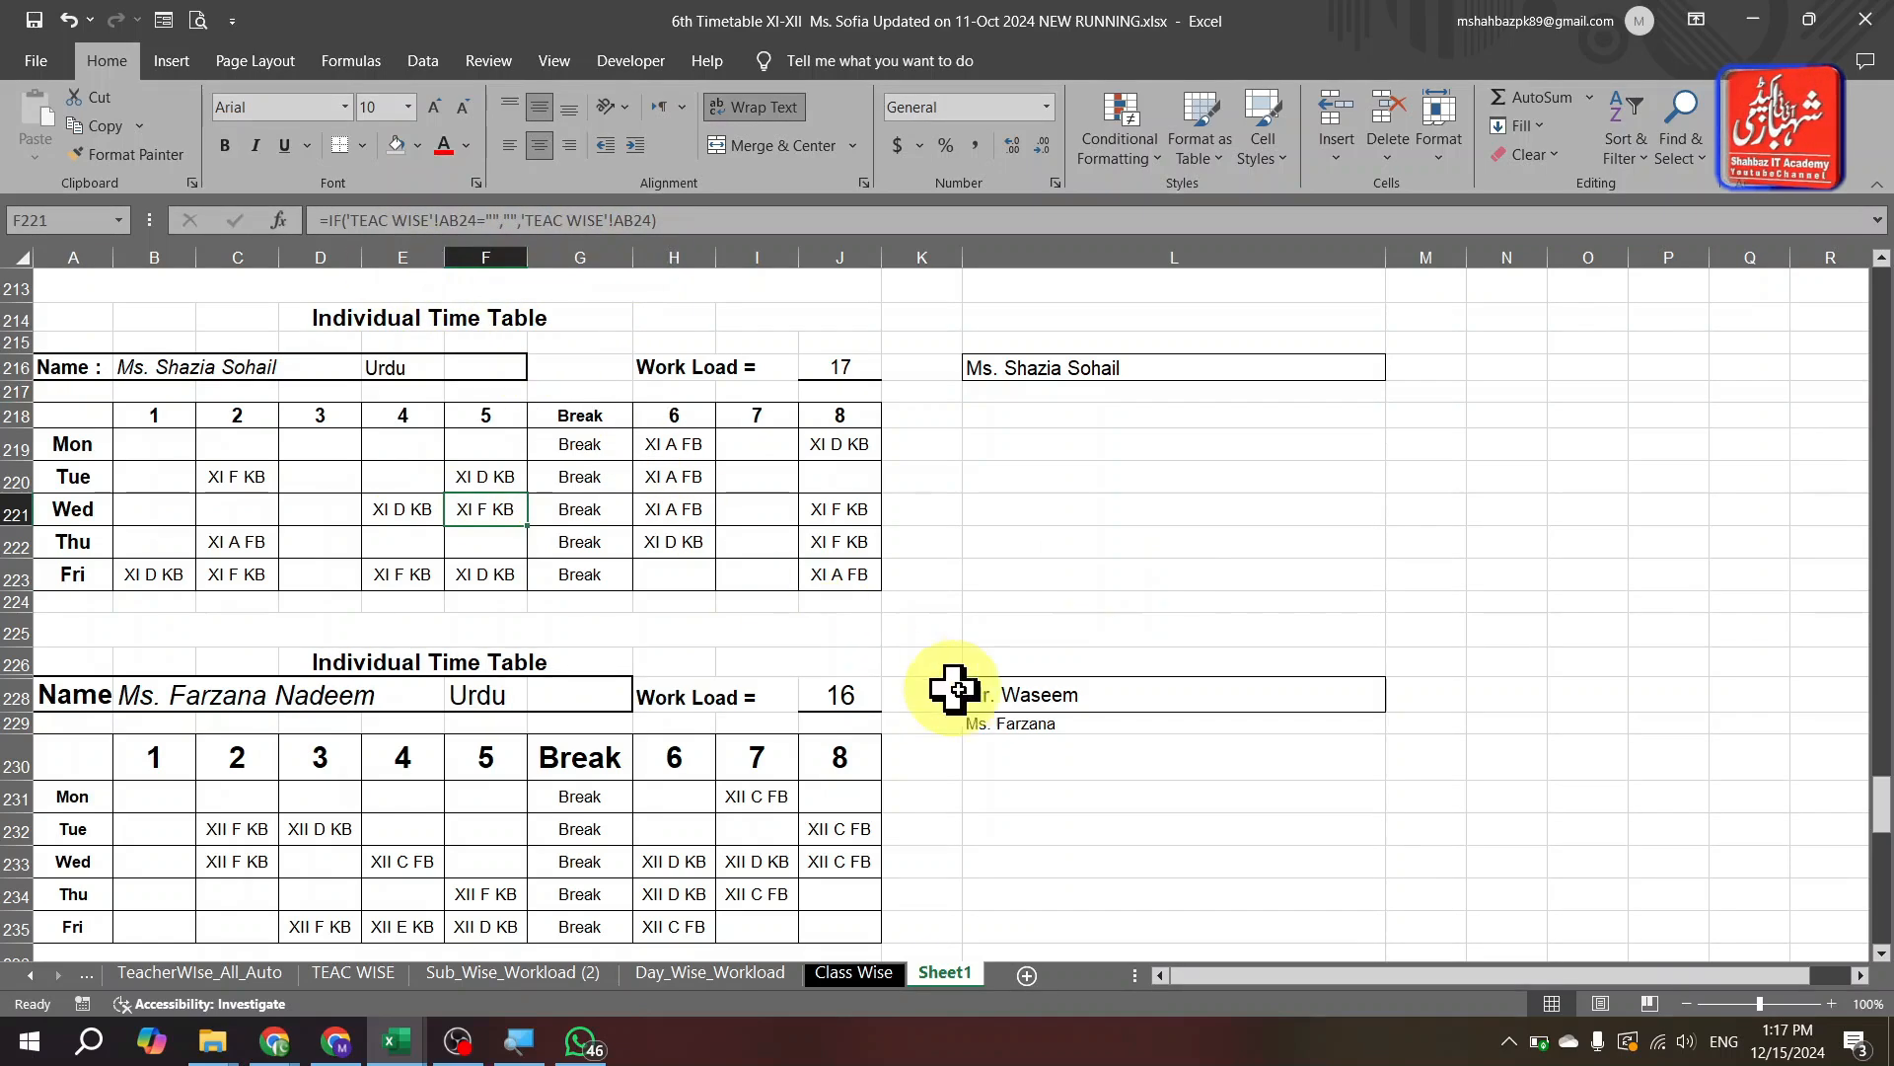
double_click(1047, 542)
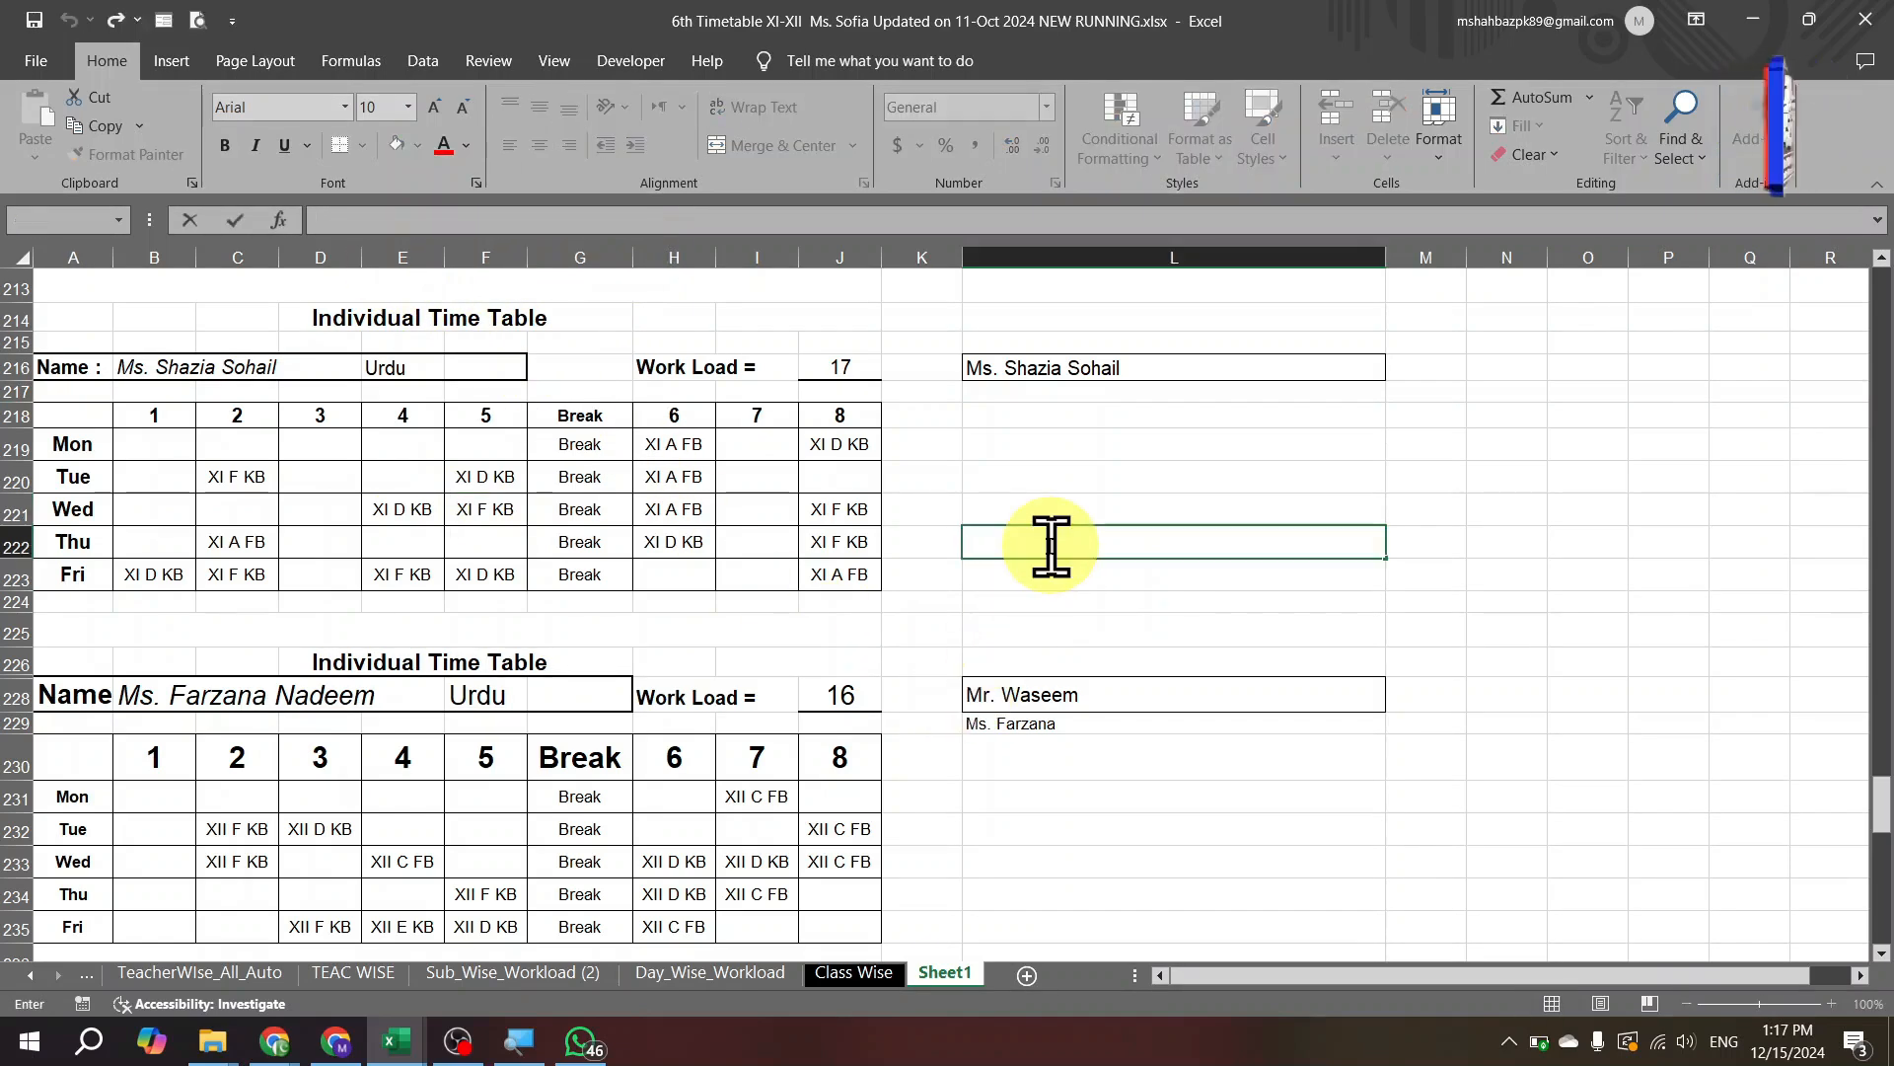
key(ctrl+Page_Up)
key(ctrl+Page_Up)
key(ctrl+Page_Up)
key(ctrl+Page_Up)
key(ctrl+Page_Up)
key(ctrl+Page_Up)
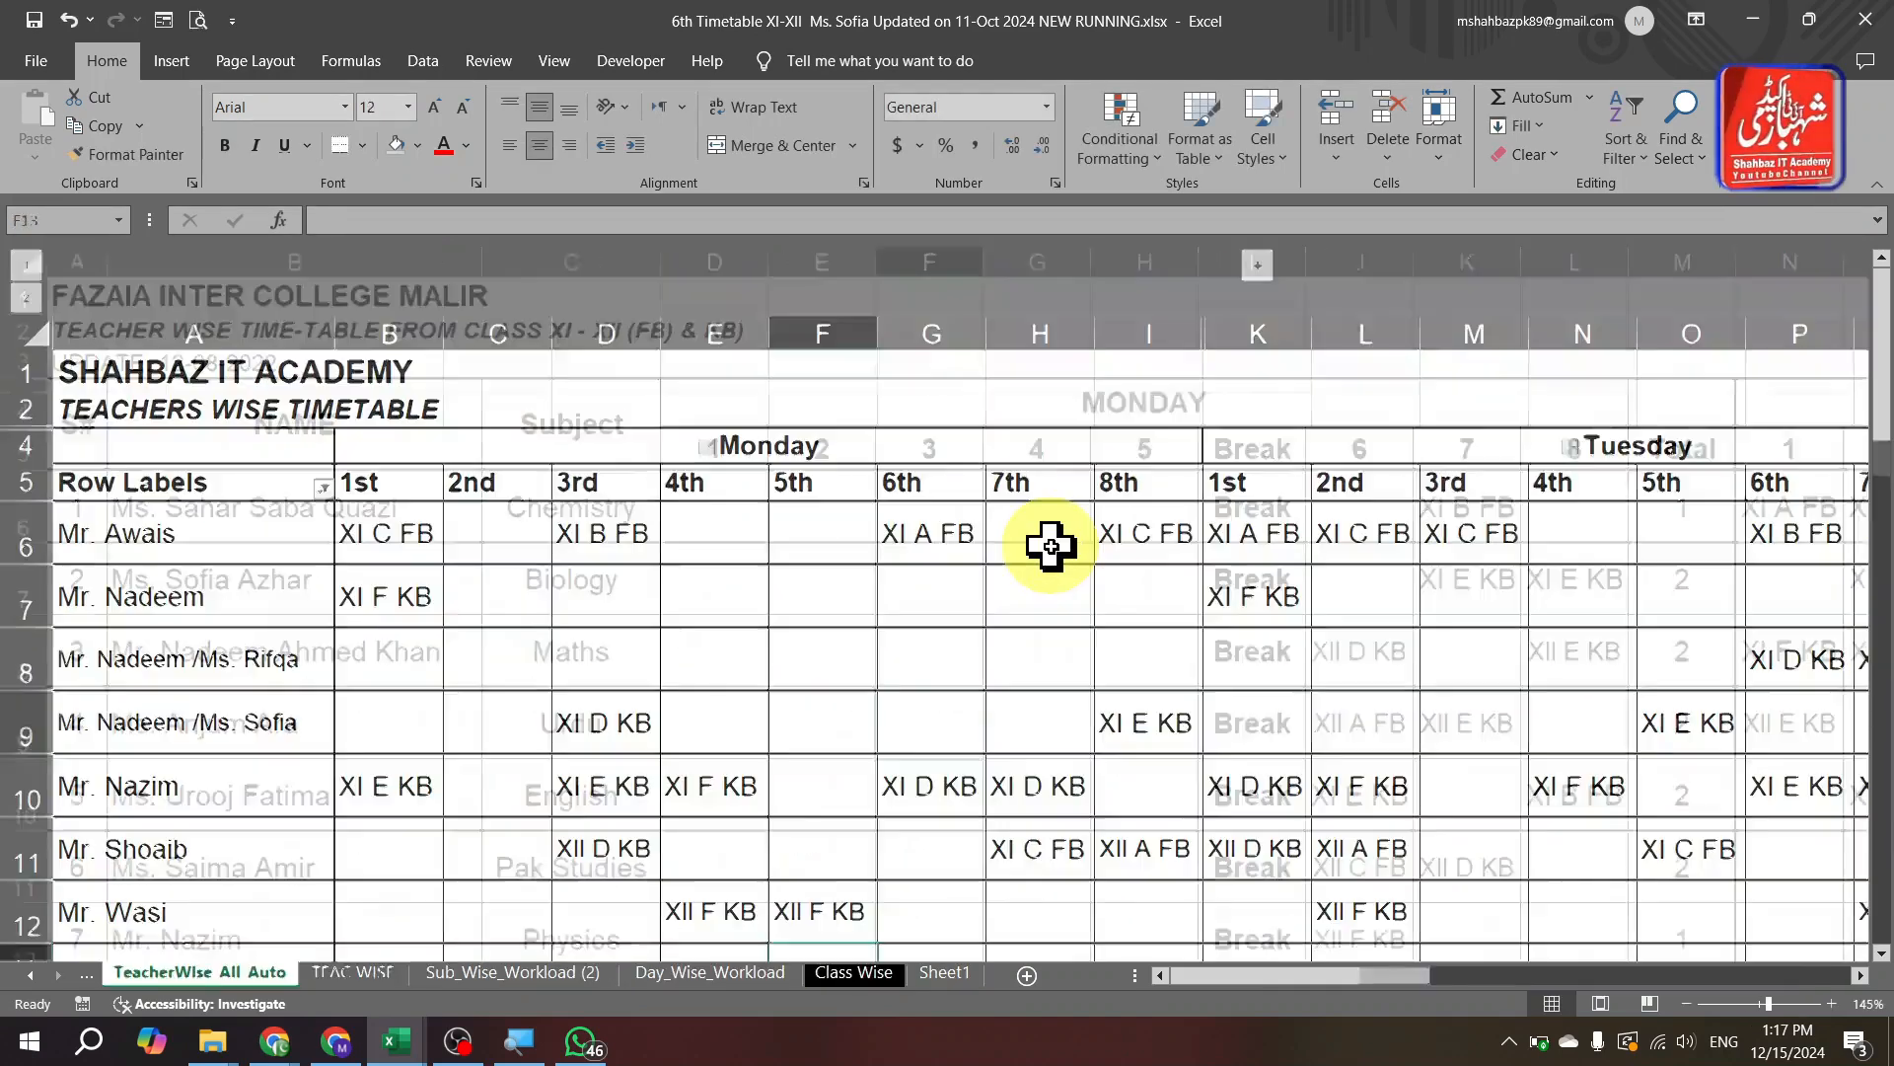
Compare the linked table and teacher pivot sheets, then switch to the Tech_Company_Sales_Data workbook.
key(ctrl+Page_Up)
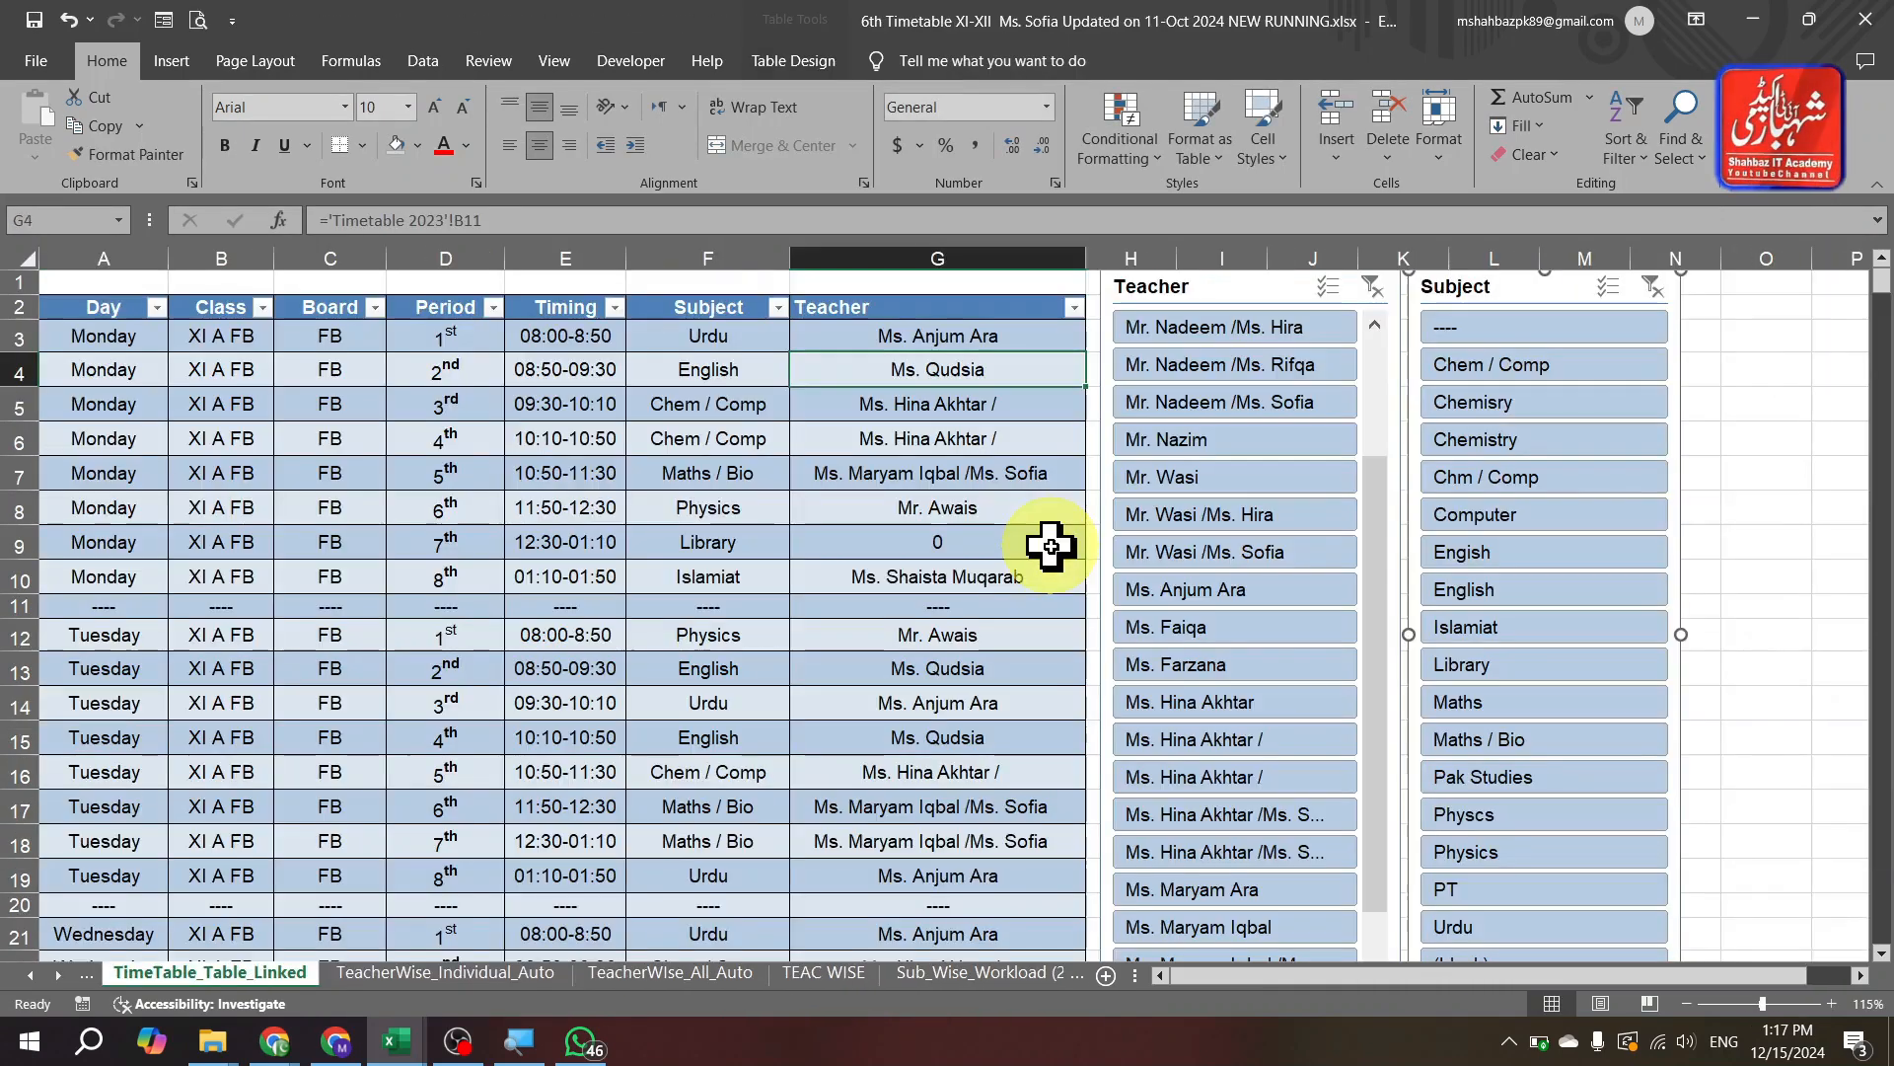
key(ctrl+Page_Down)
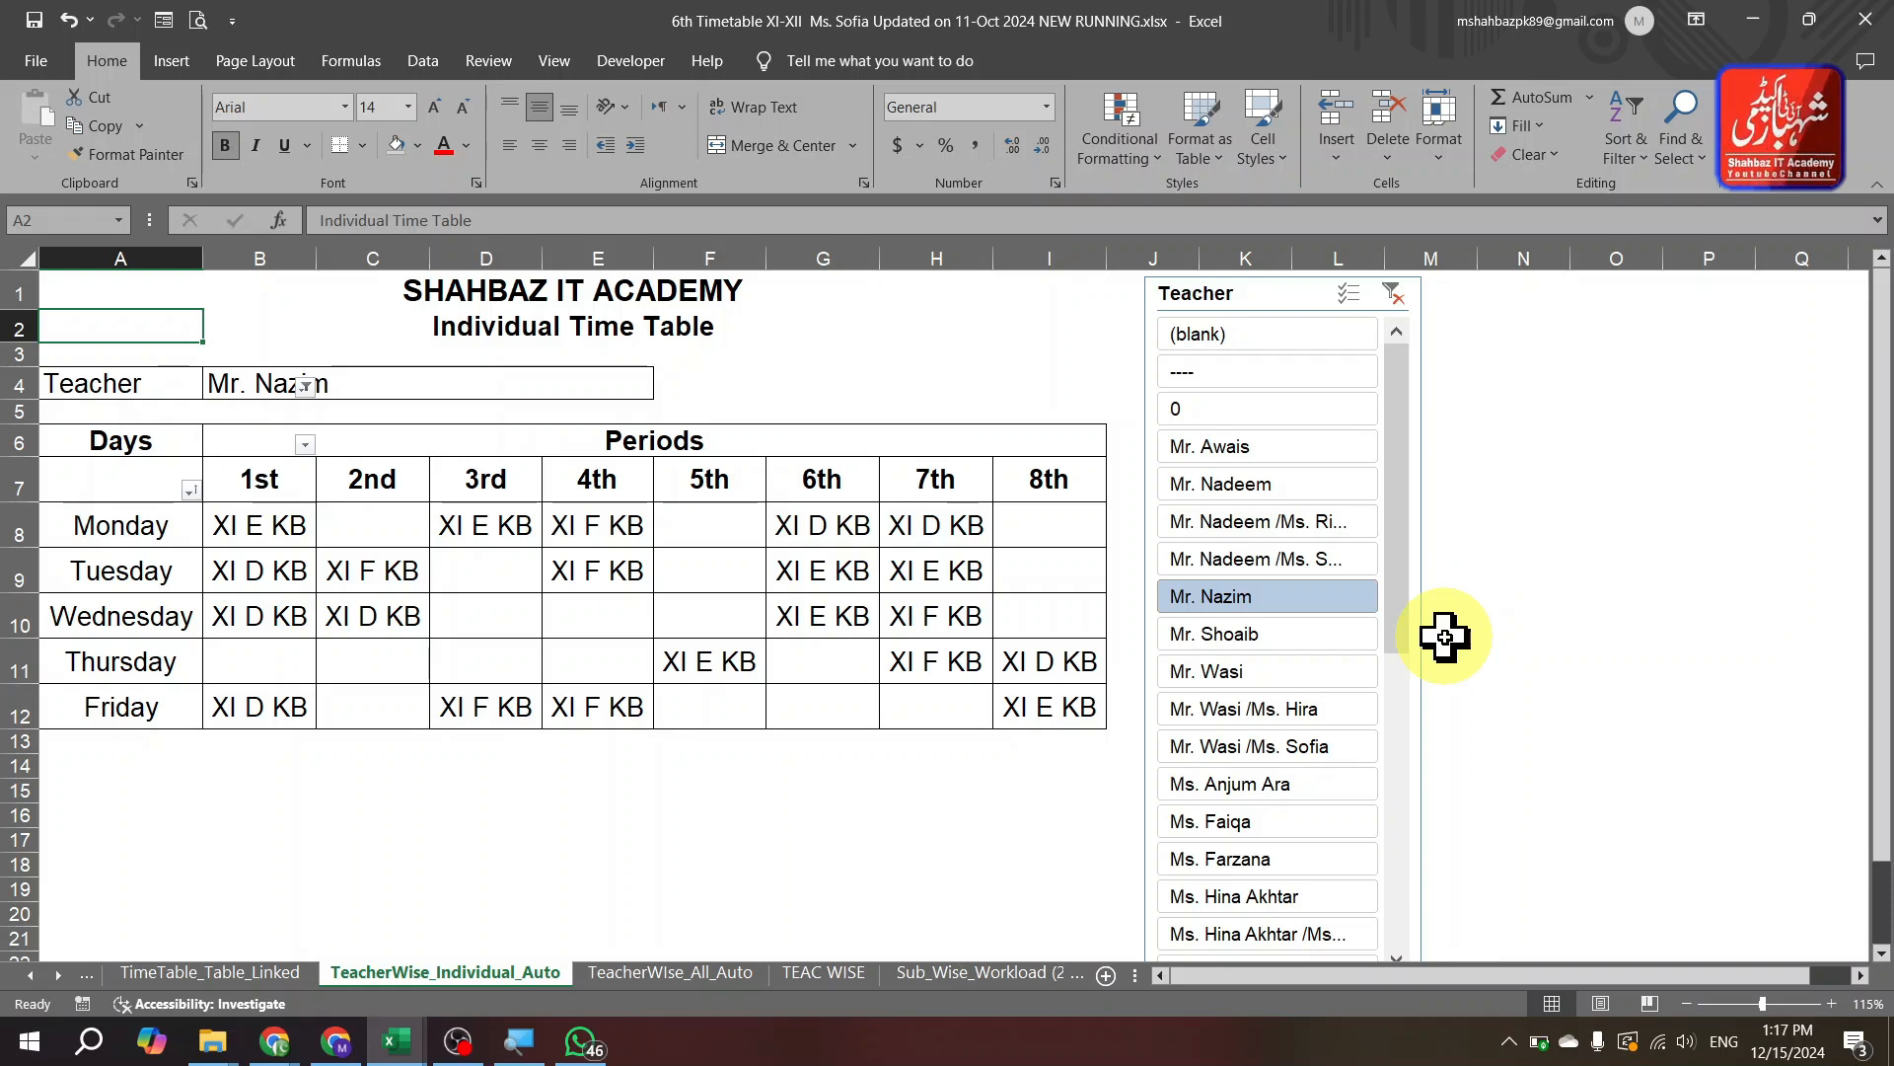
key(ctrl+Page_Down)
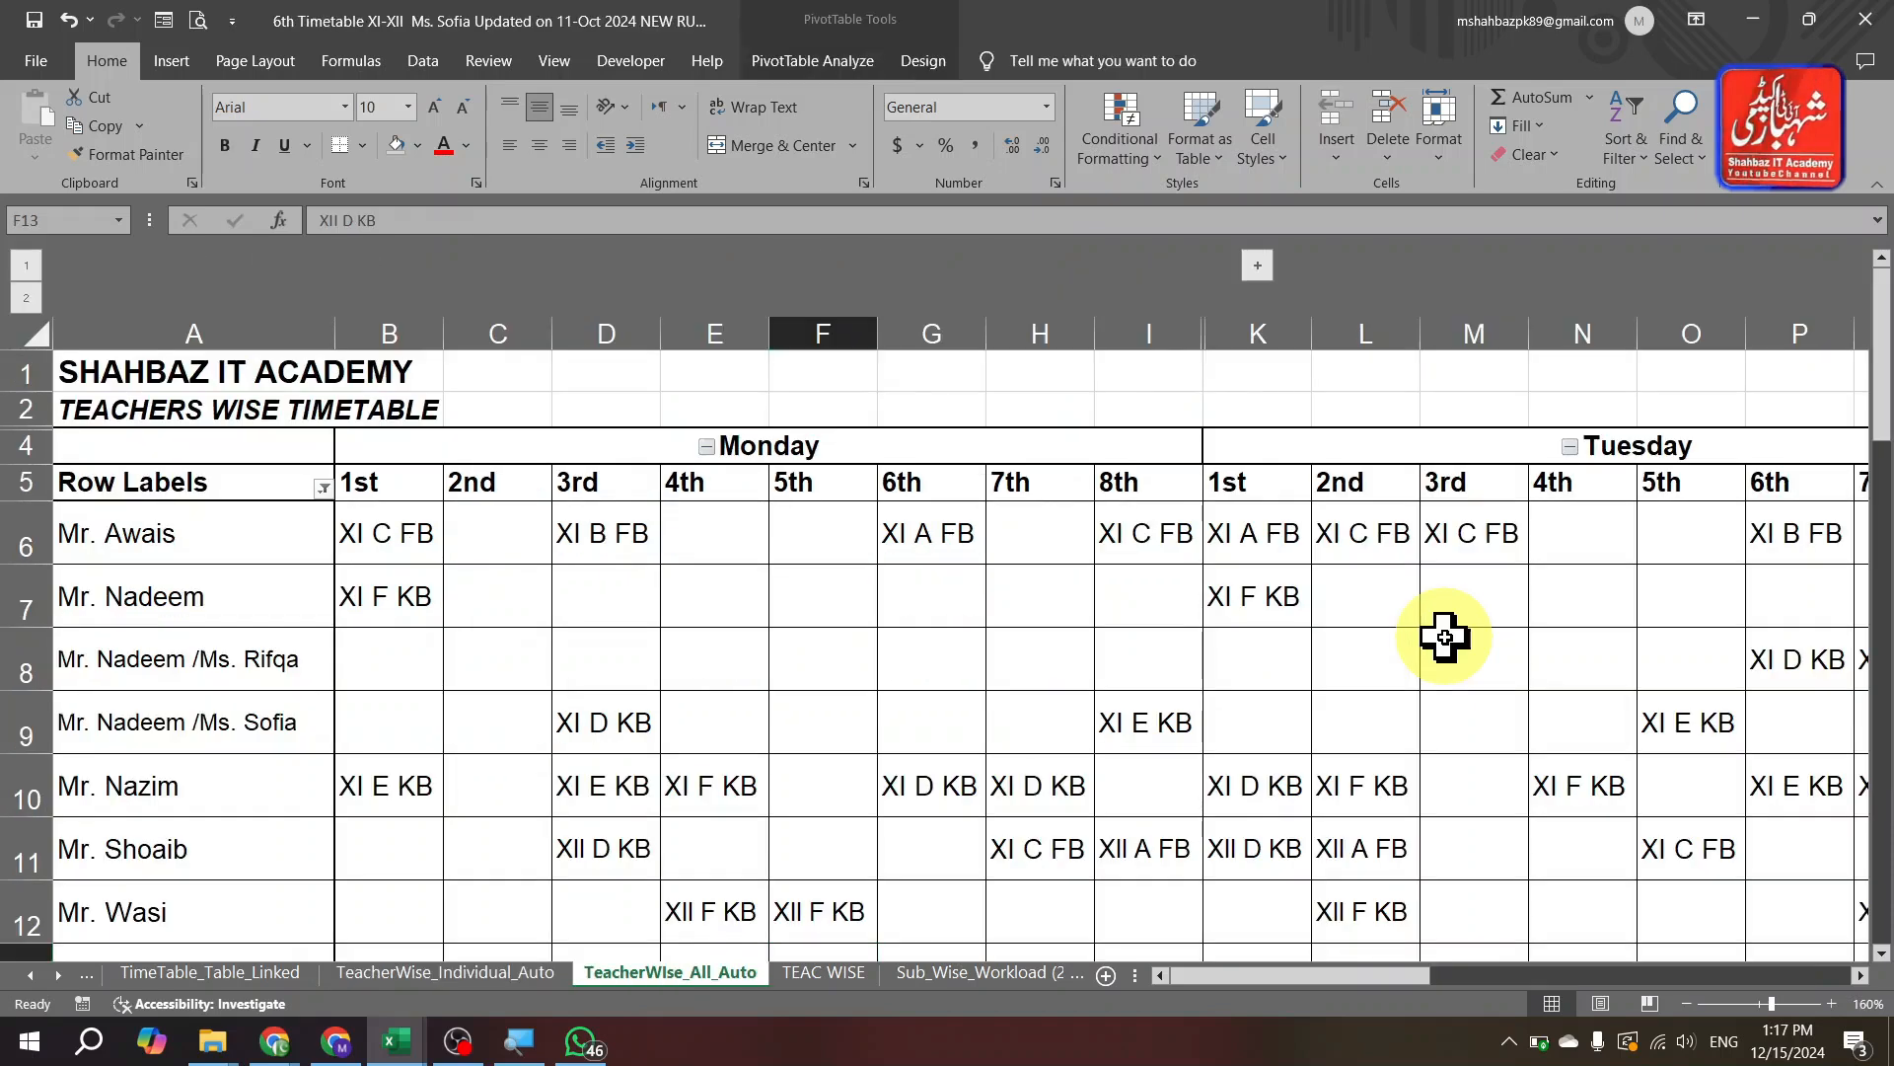
key(ctrl+Page_Up)
key(ctrl+Page_Up)
key(ctrl+Page_Up)
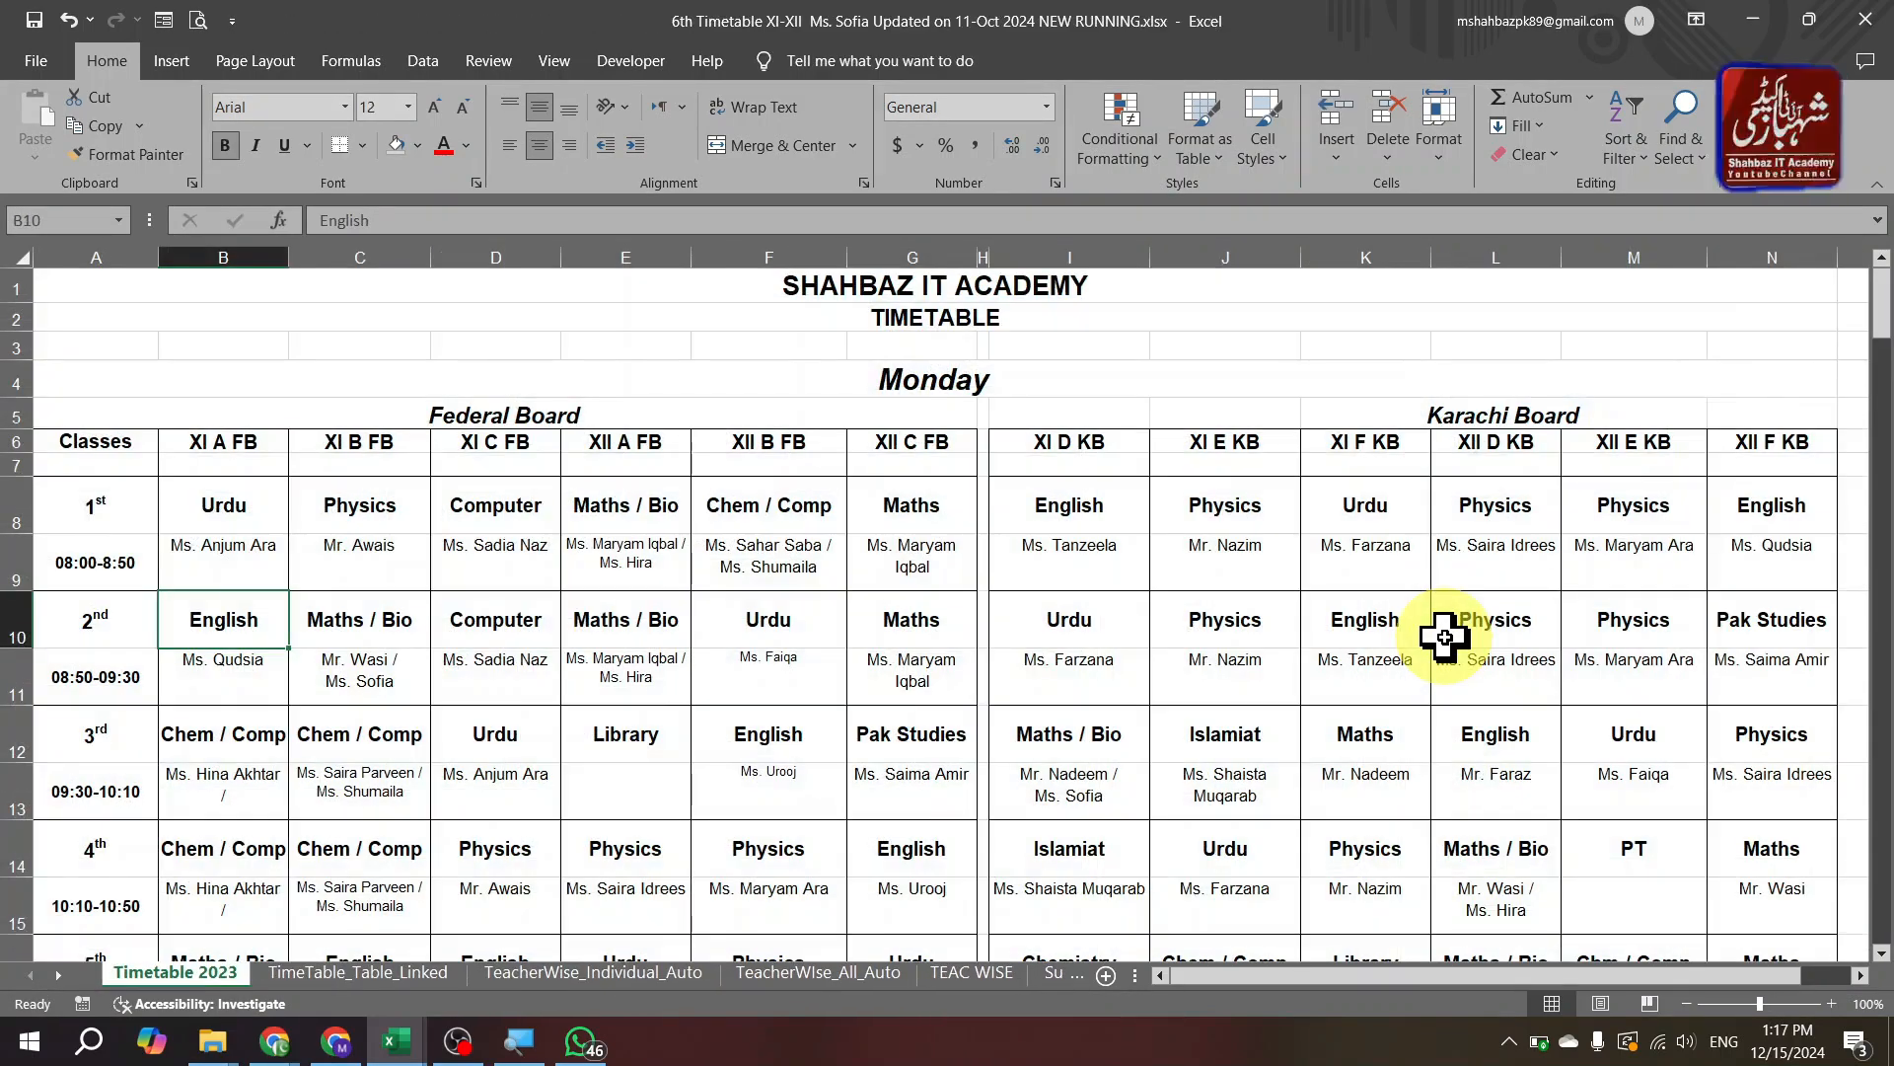
key(ctrl+Page_Down)
key(ctrl+Page_Down)
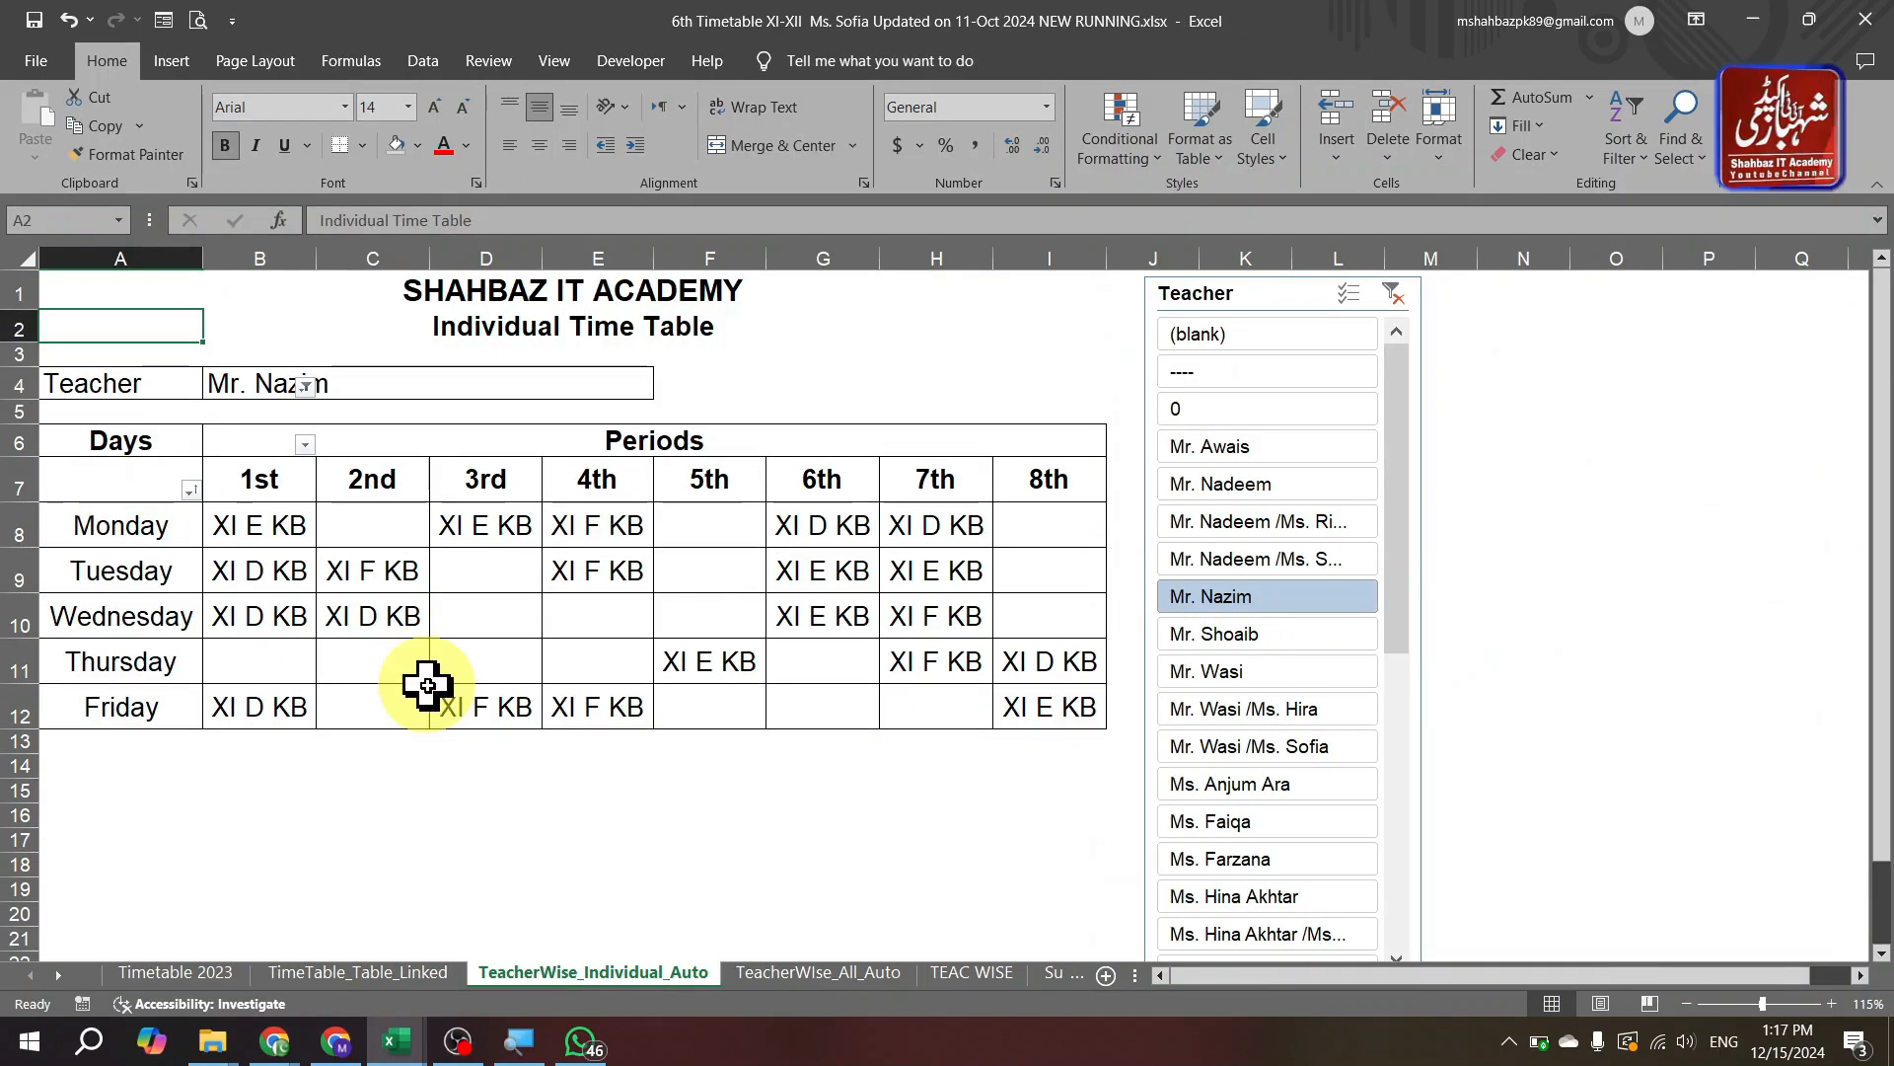
key(ctrl+Page_Down)
key(ctrl+Page_Down)
key(ctrl+Page_Down)
key(ctrl+Page_Down)
key(ctrl+Page_Down)
key(ctrl+Page_Down)
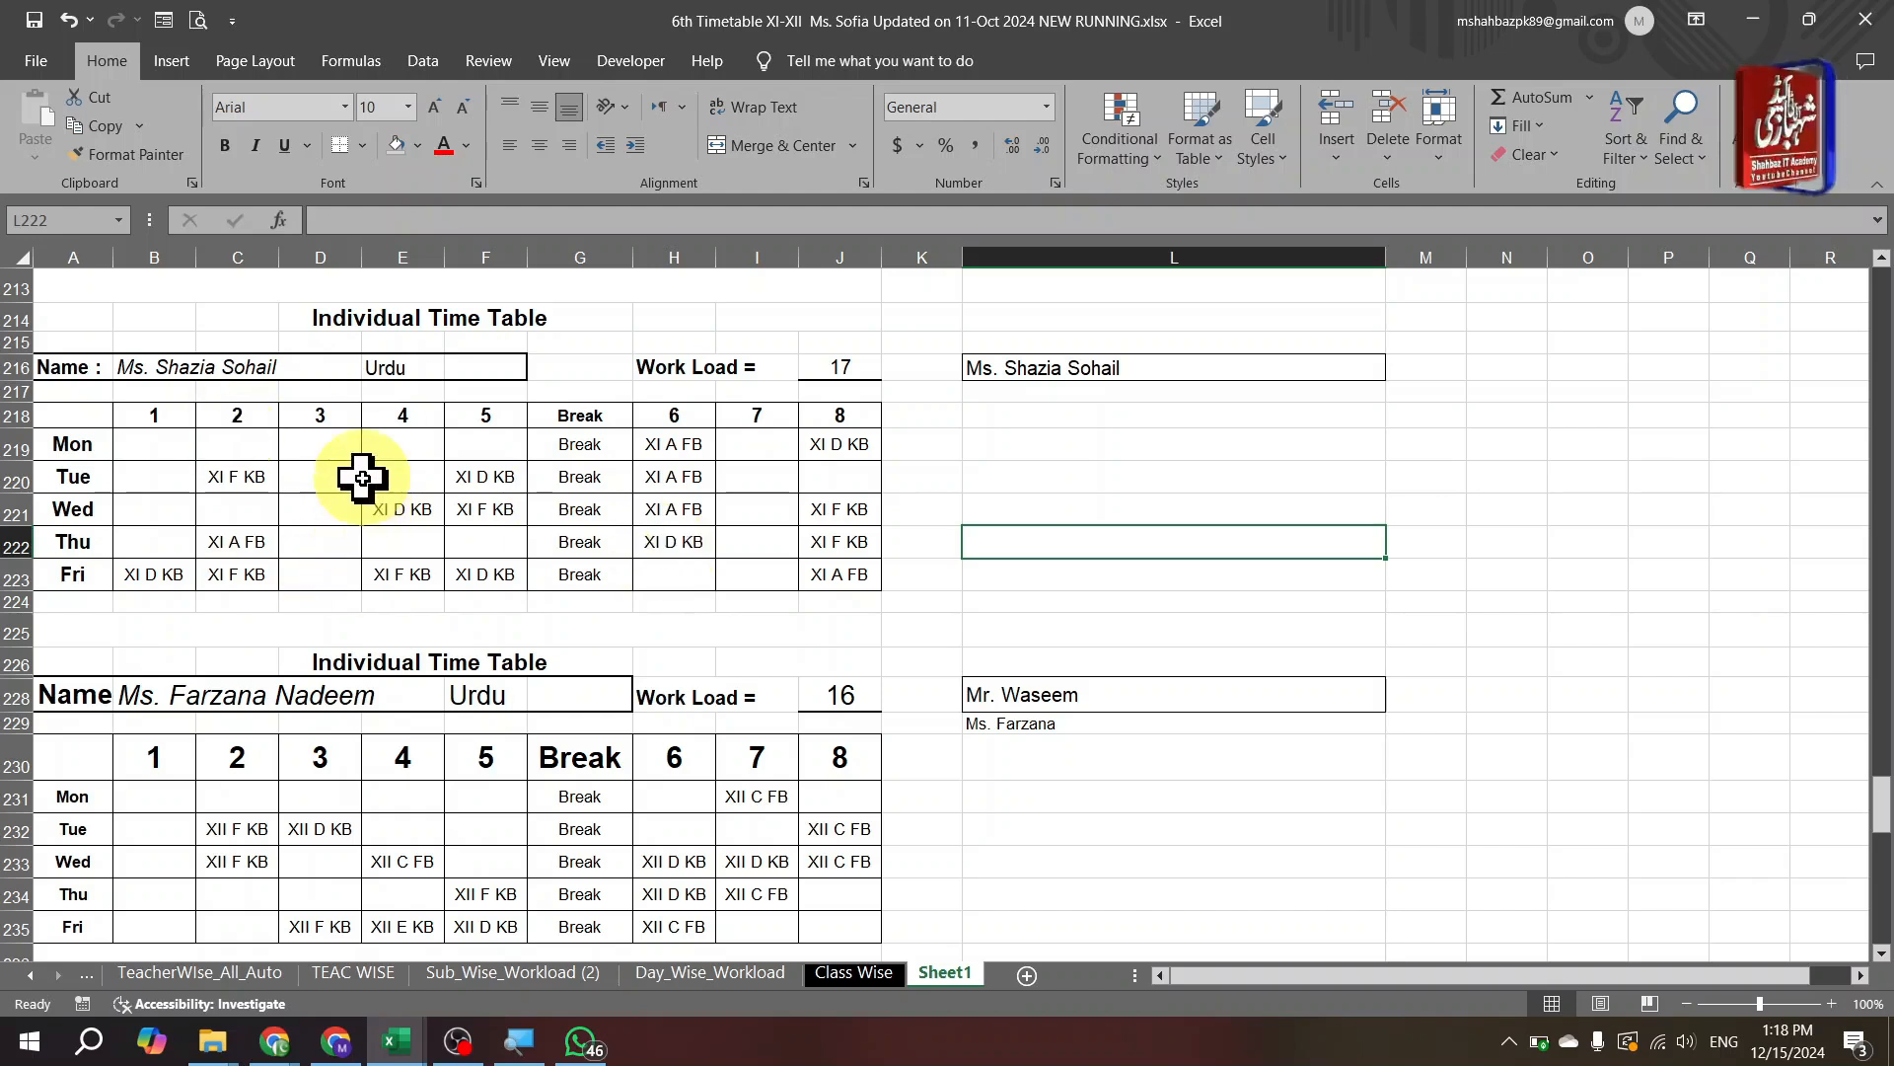
key(alt+Tab)
key(alt+Tab)
key(alt+Tab)
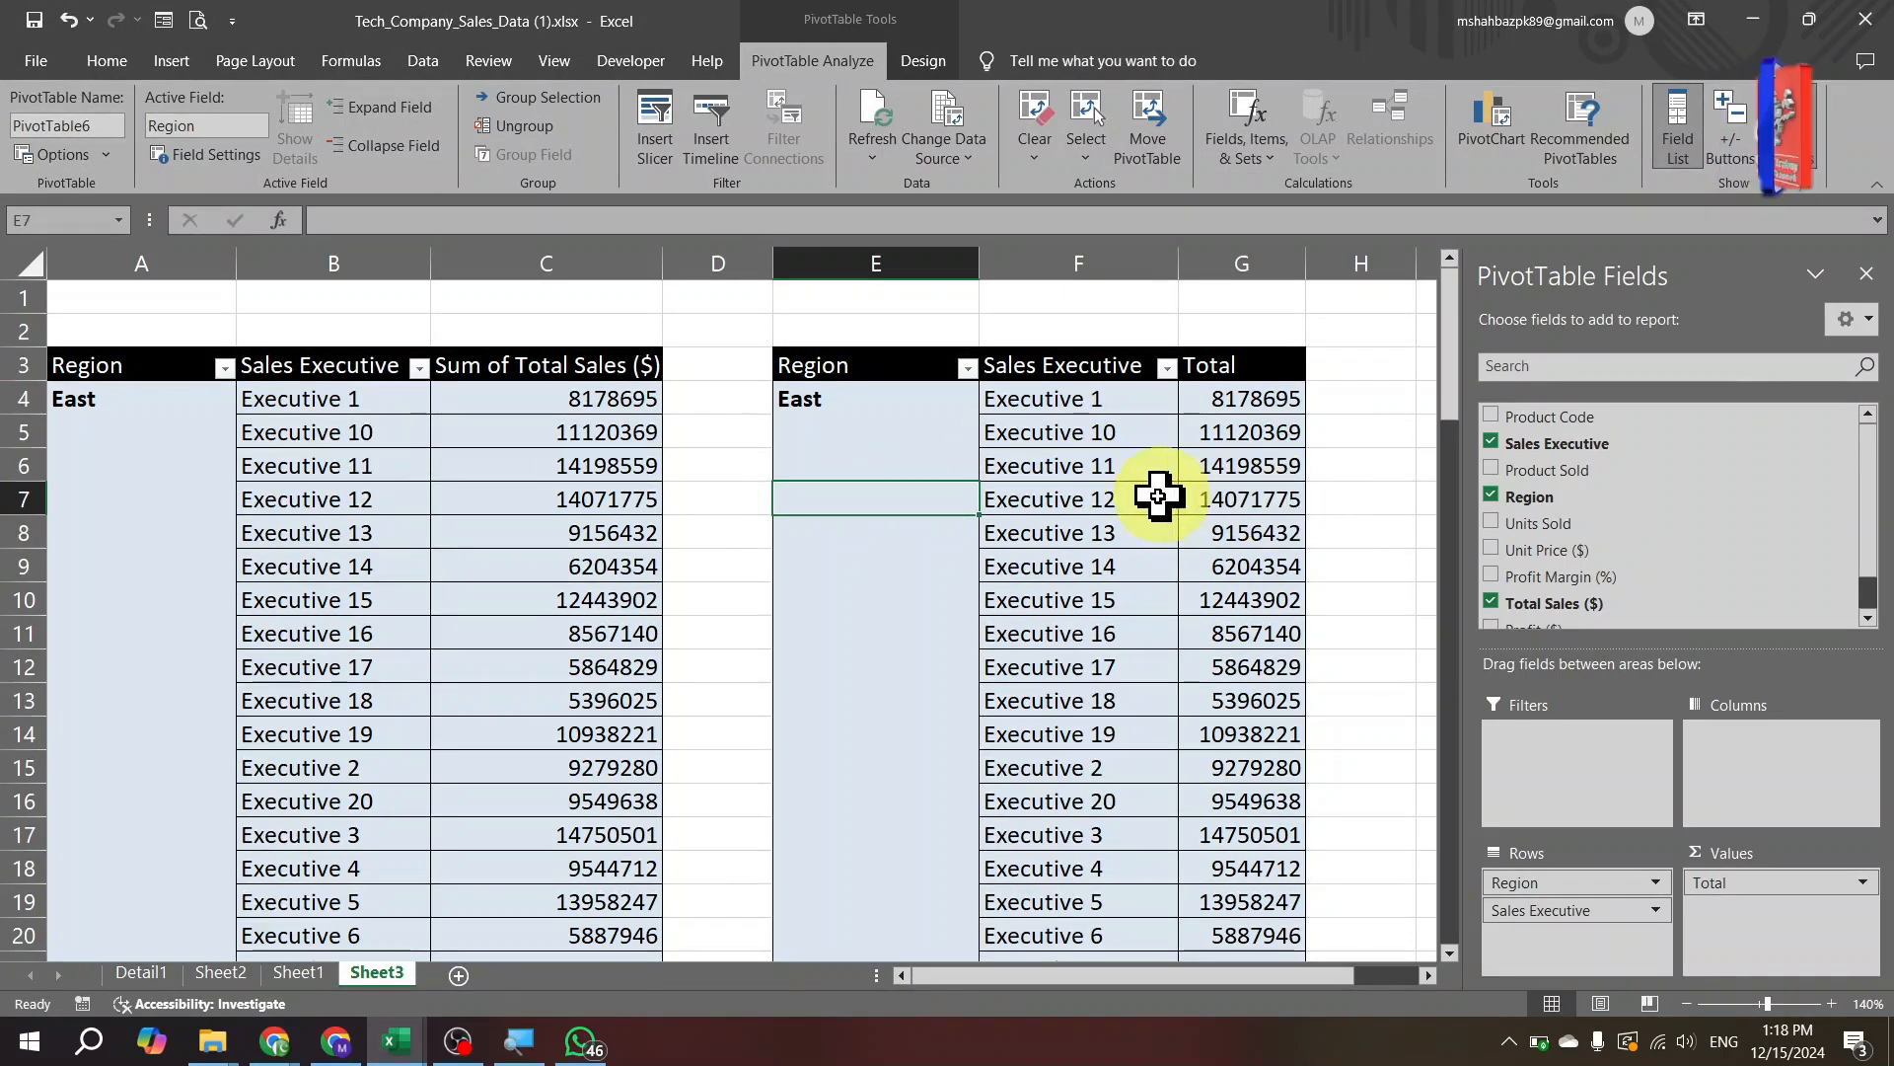
Browse the sales data, Sheet2 region pivot and Detail1 sheets, then return to the timetable workbook.
key(ctrl+Page_Up)
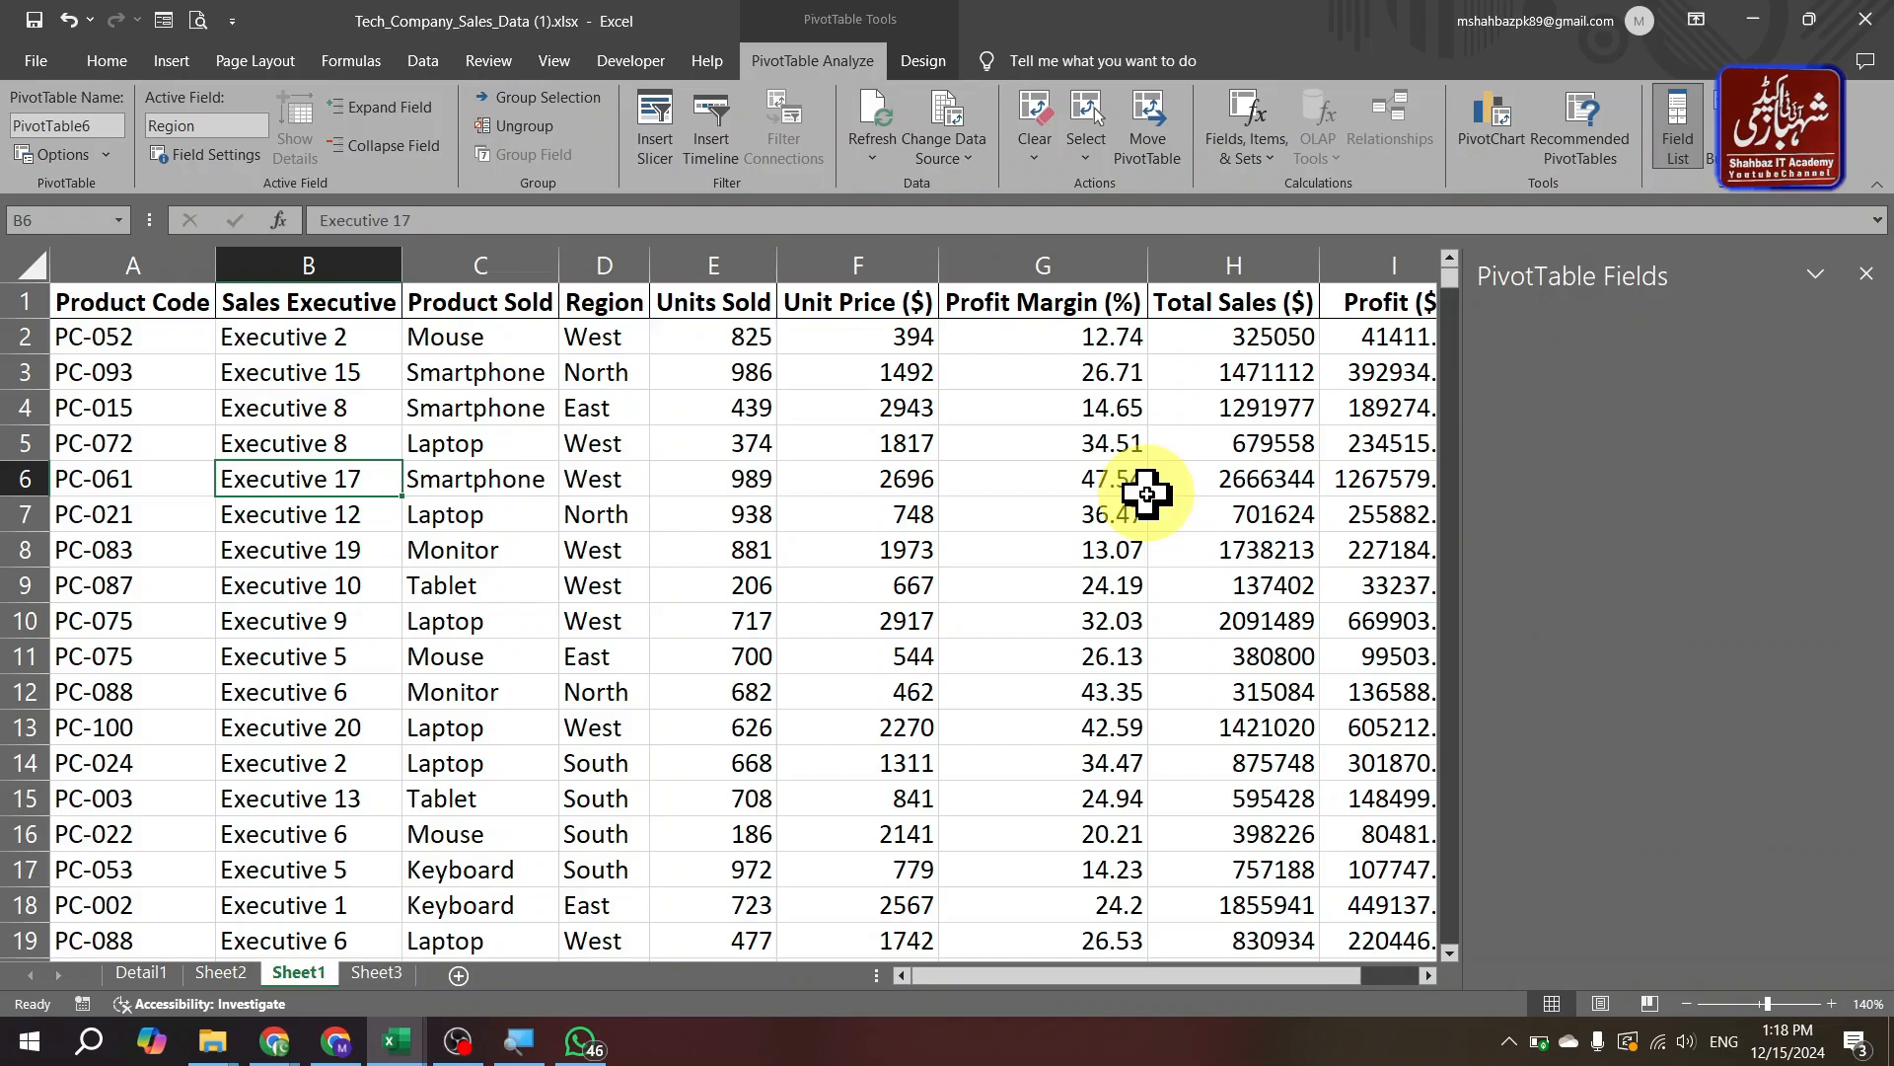
key(ctrl+Page_Up)
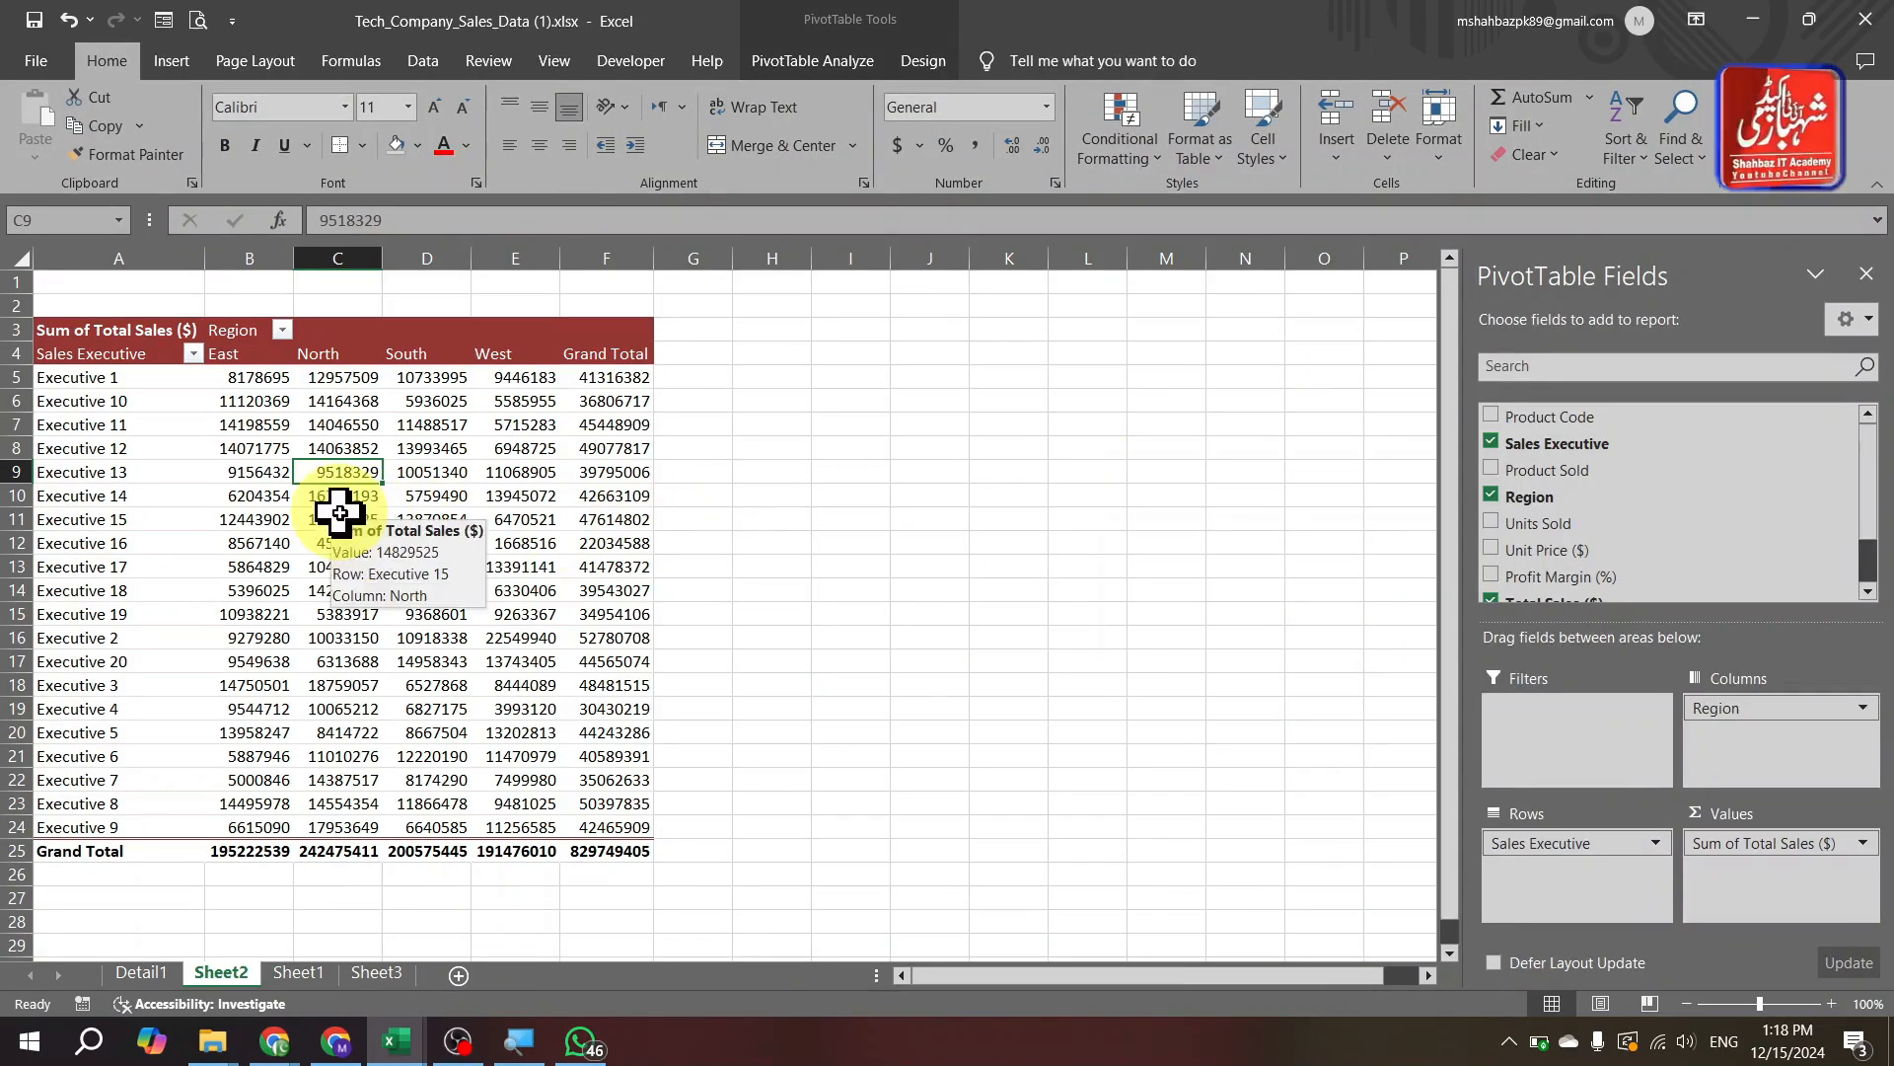
key(ctrl+Page_Up)
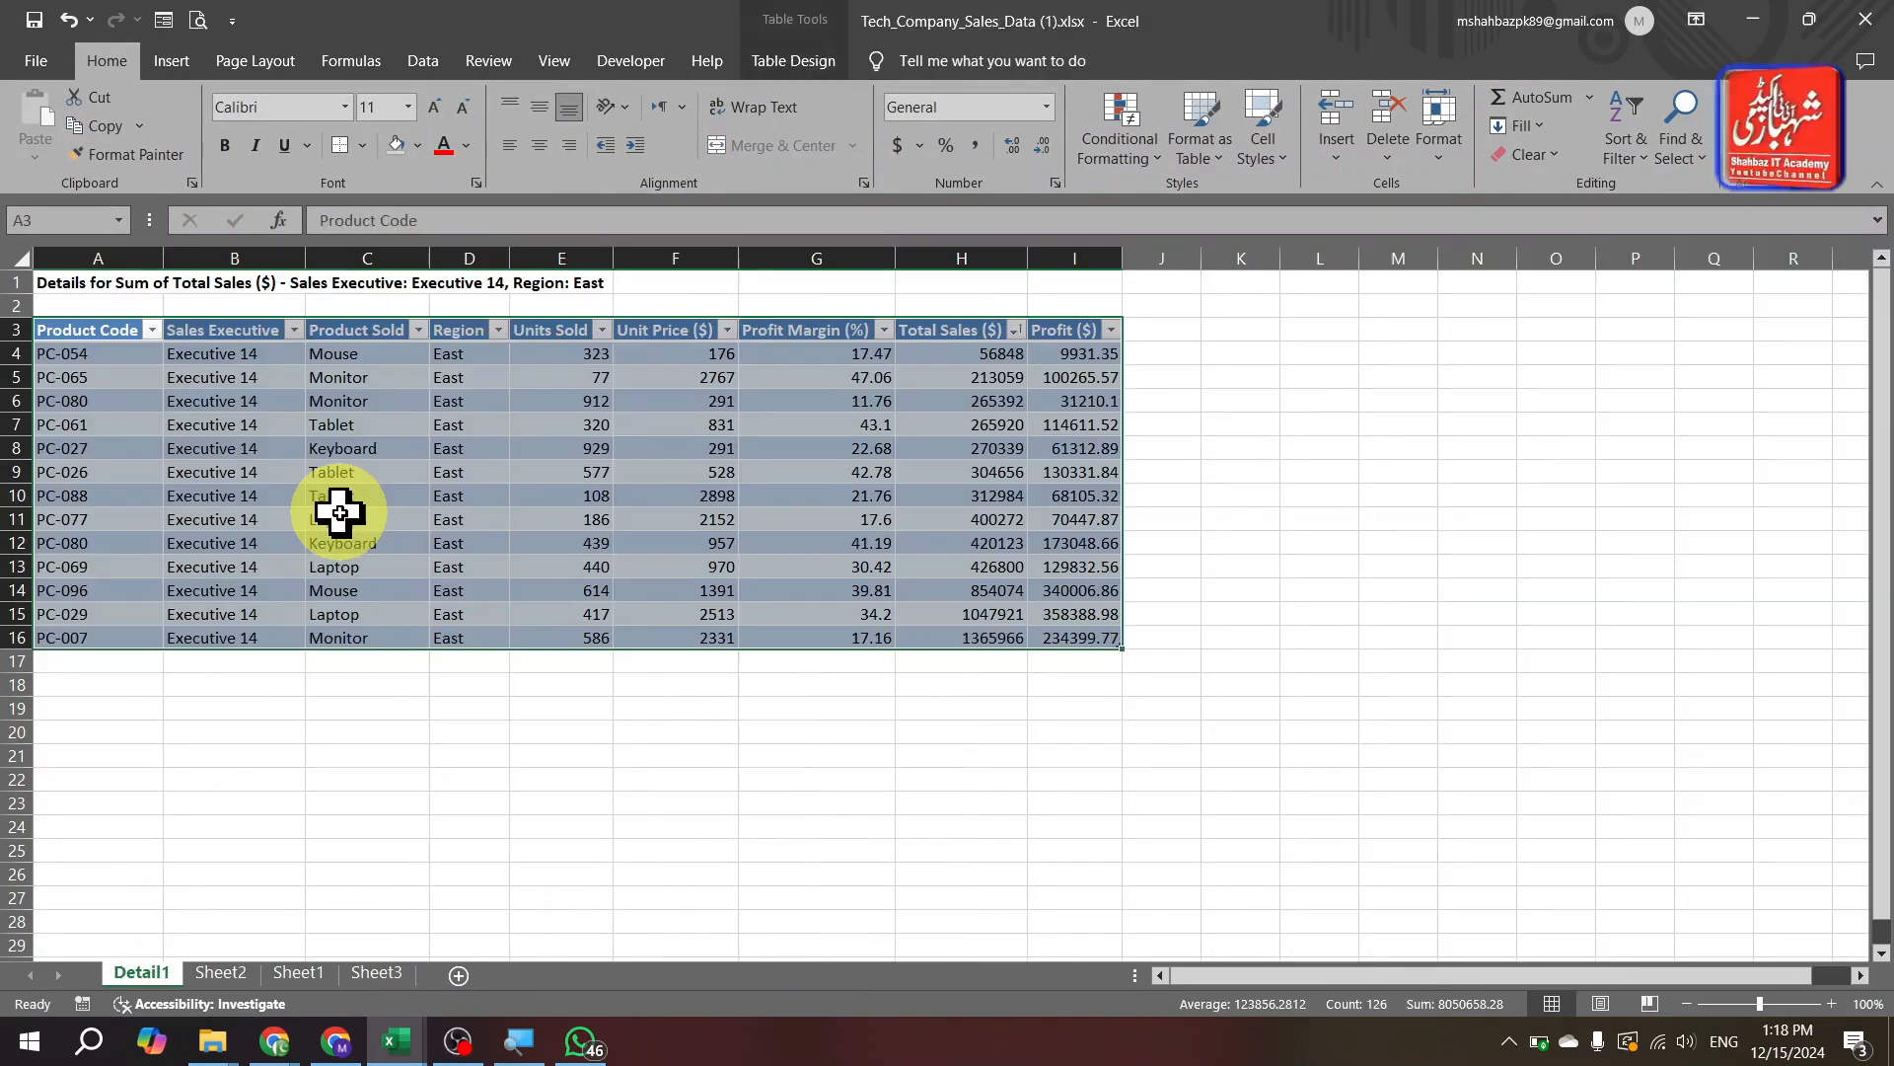
key(ctrl+Page_Down)
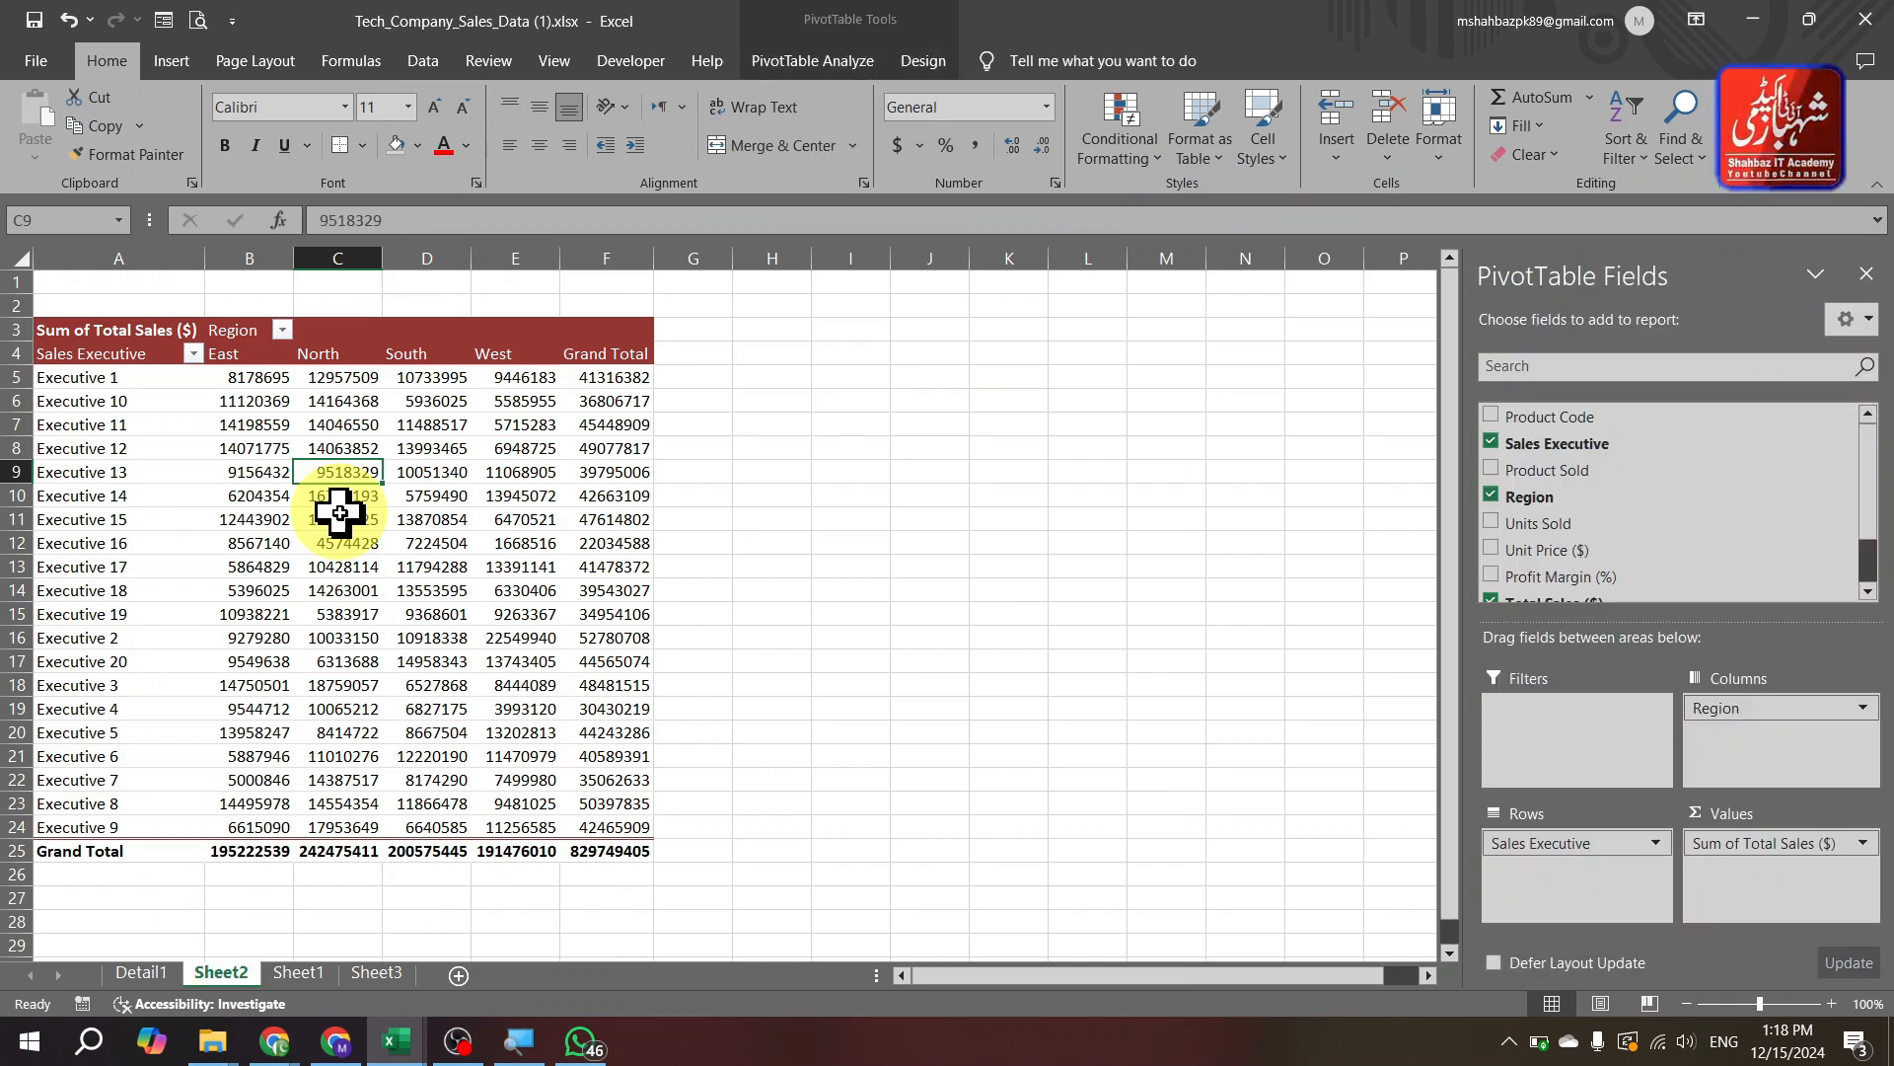
key(ctrl+Tab)
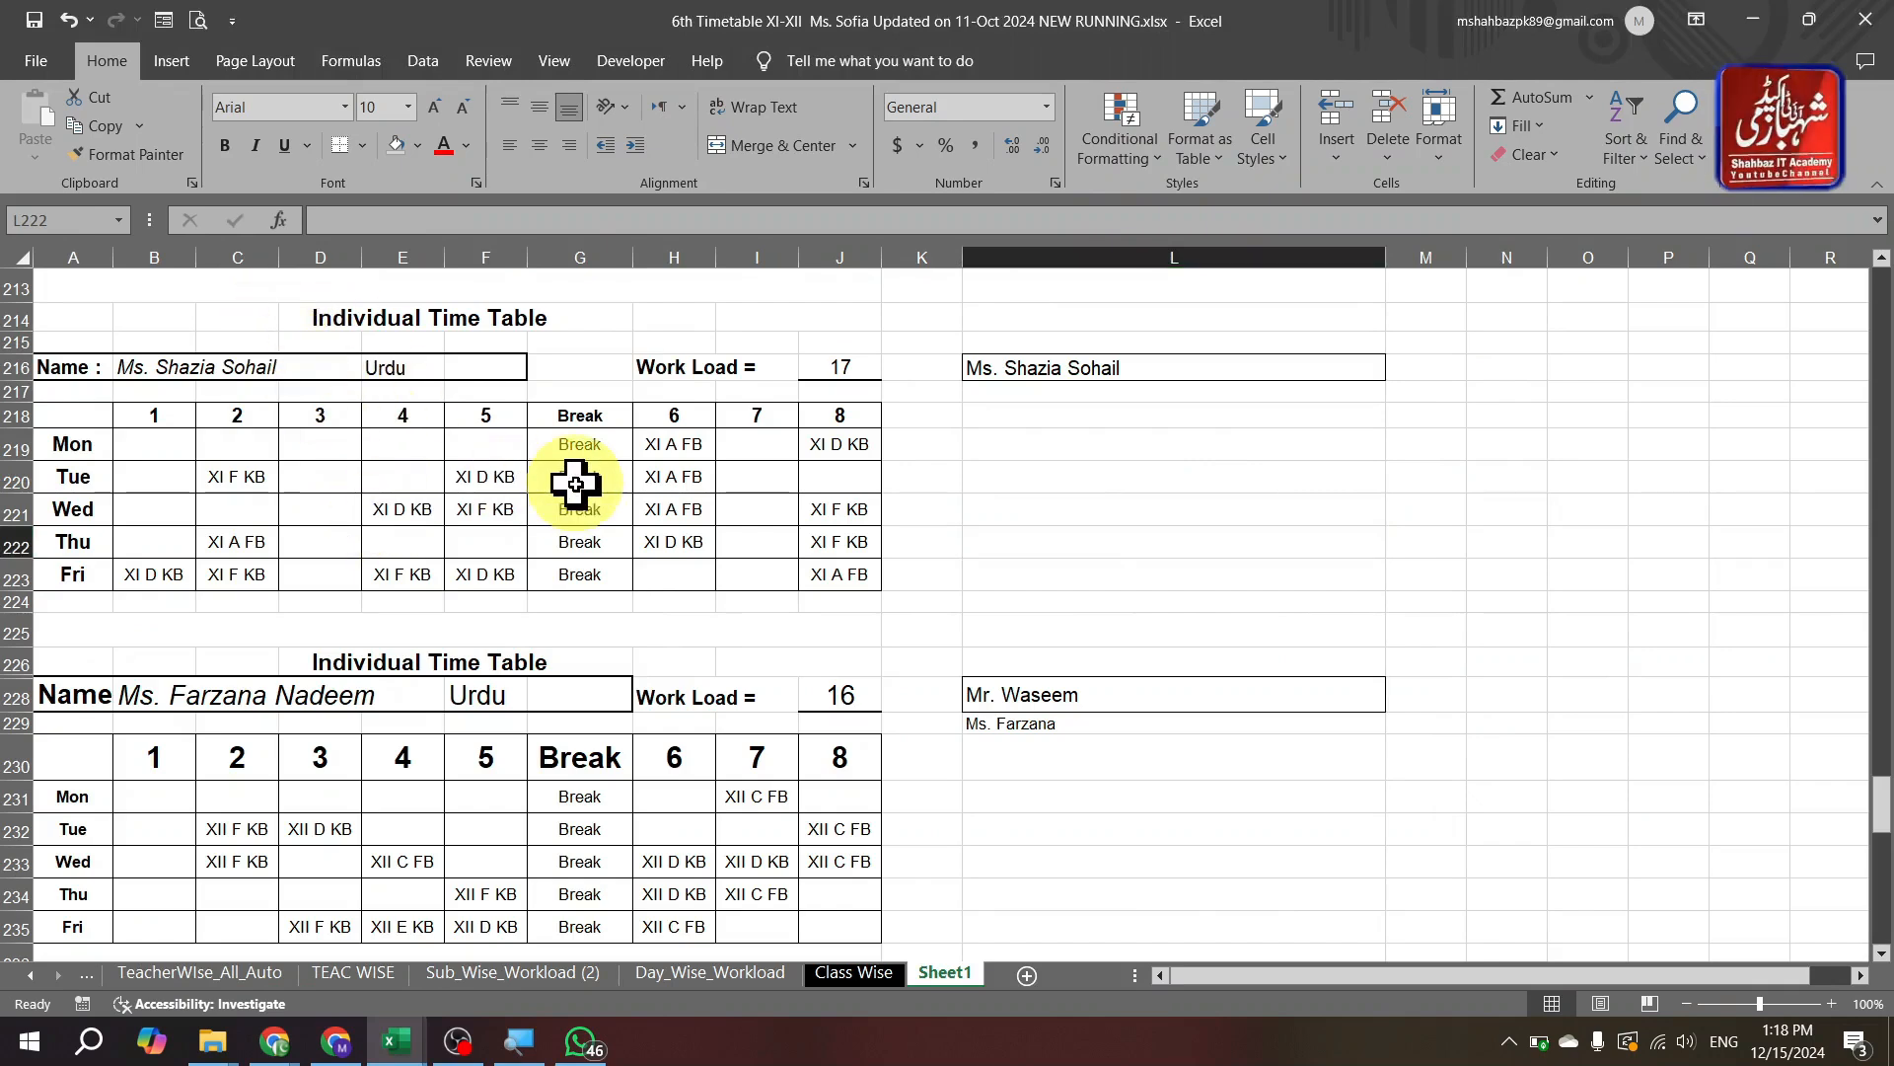
key(ctrl+Page_Up)
key(ctrl+Page_Up)
key(ctrl+Page_Up)
key(ctrl+Page_Up)
key(ctrl+Page_Up)
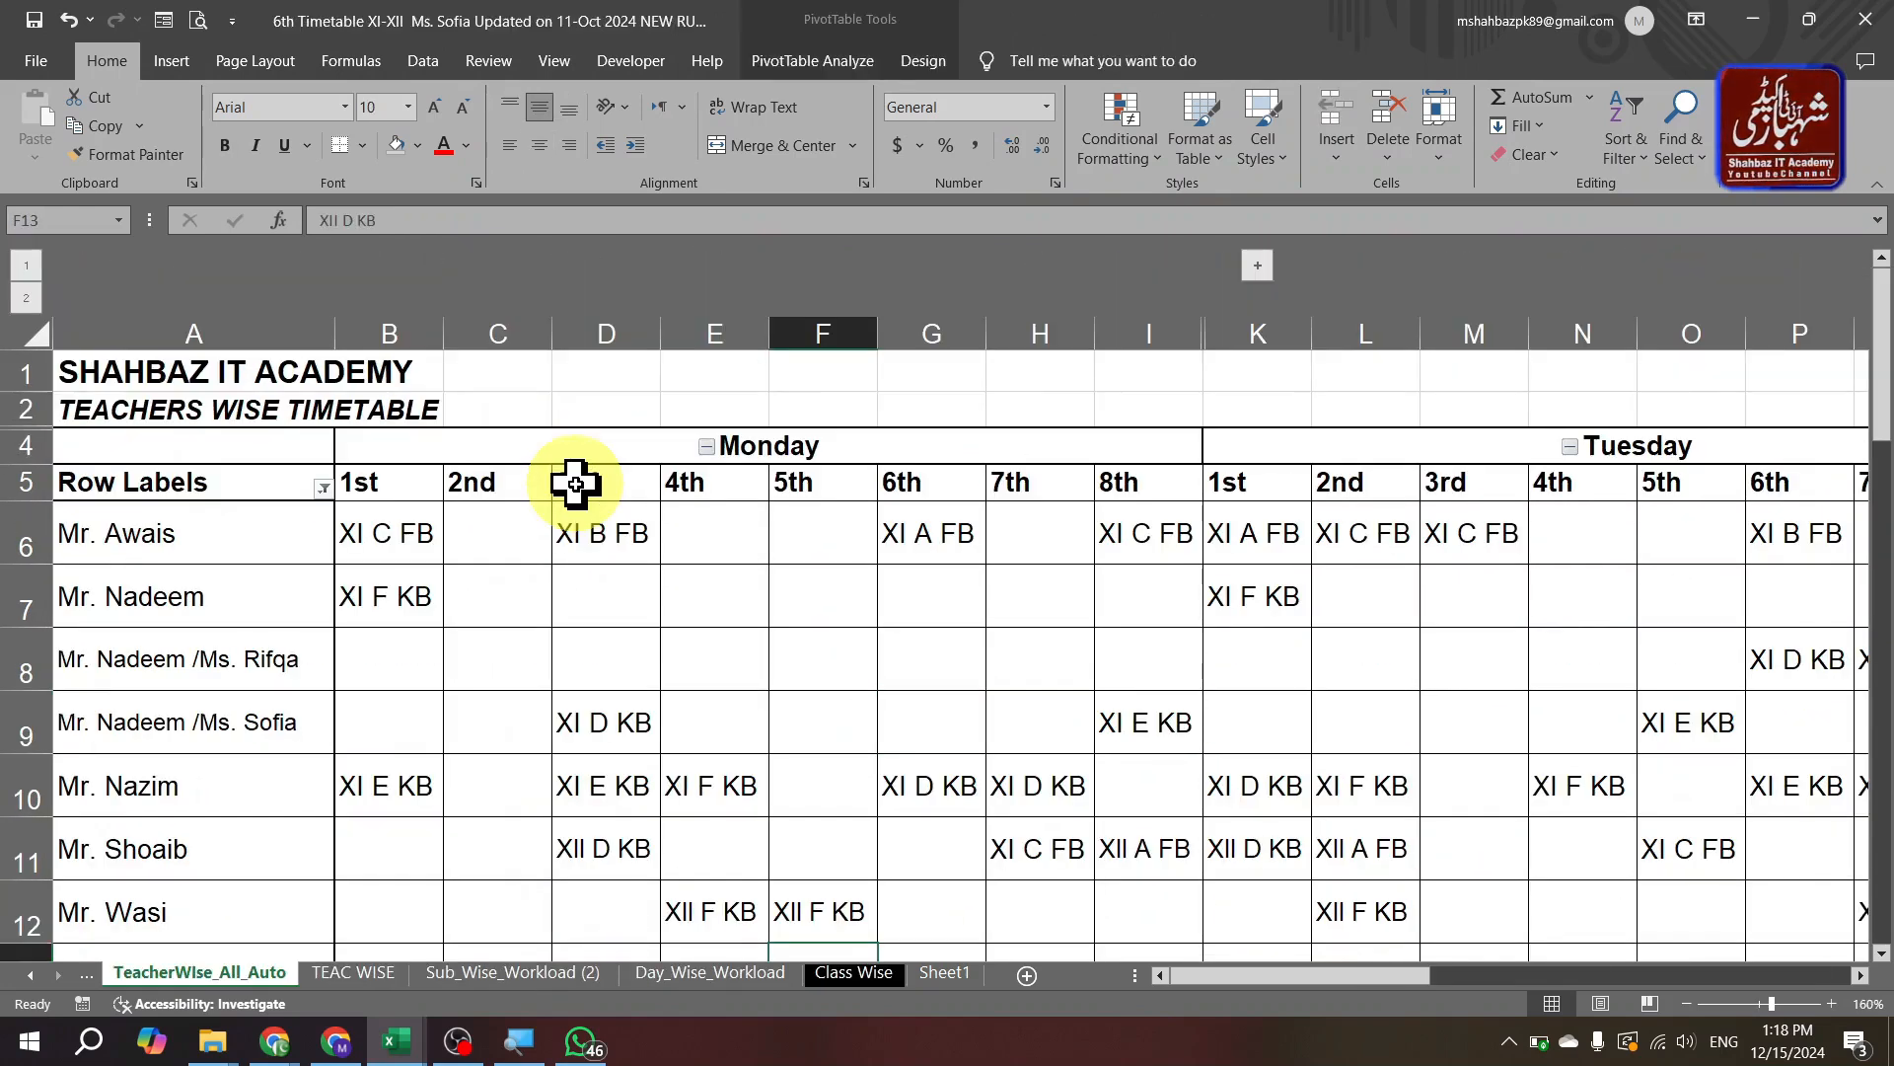
key(ctrl+Page_Up)
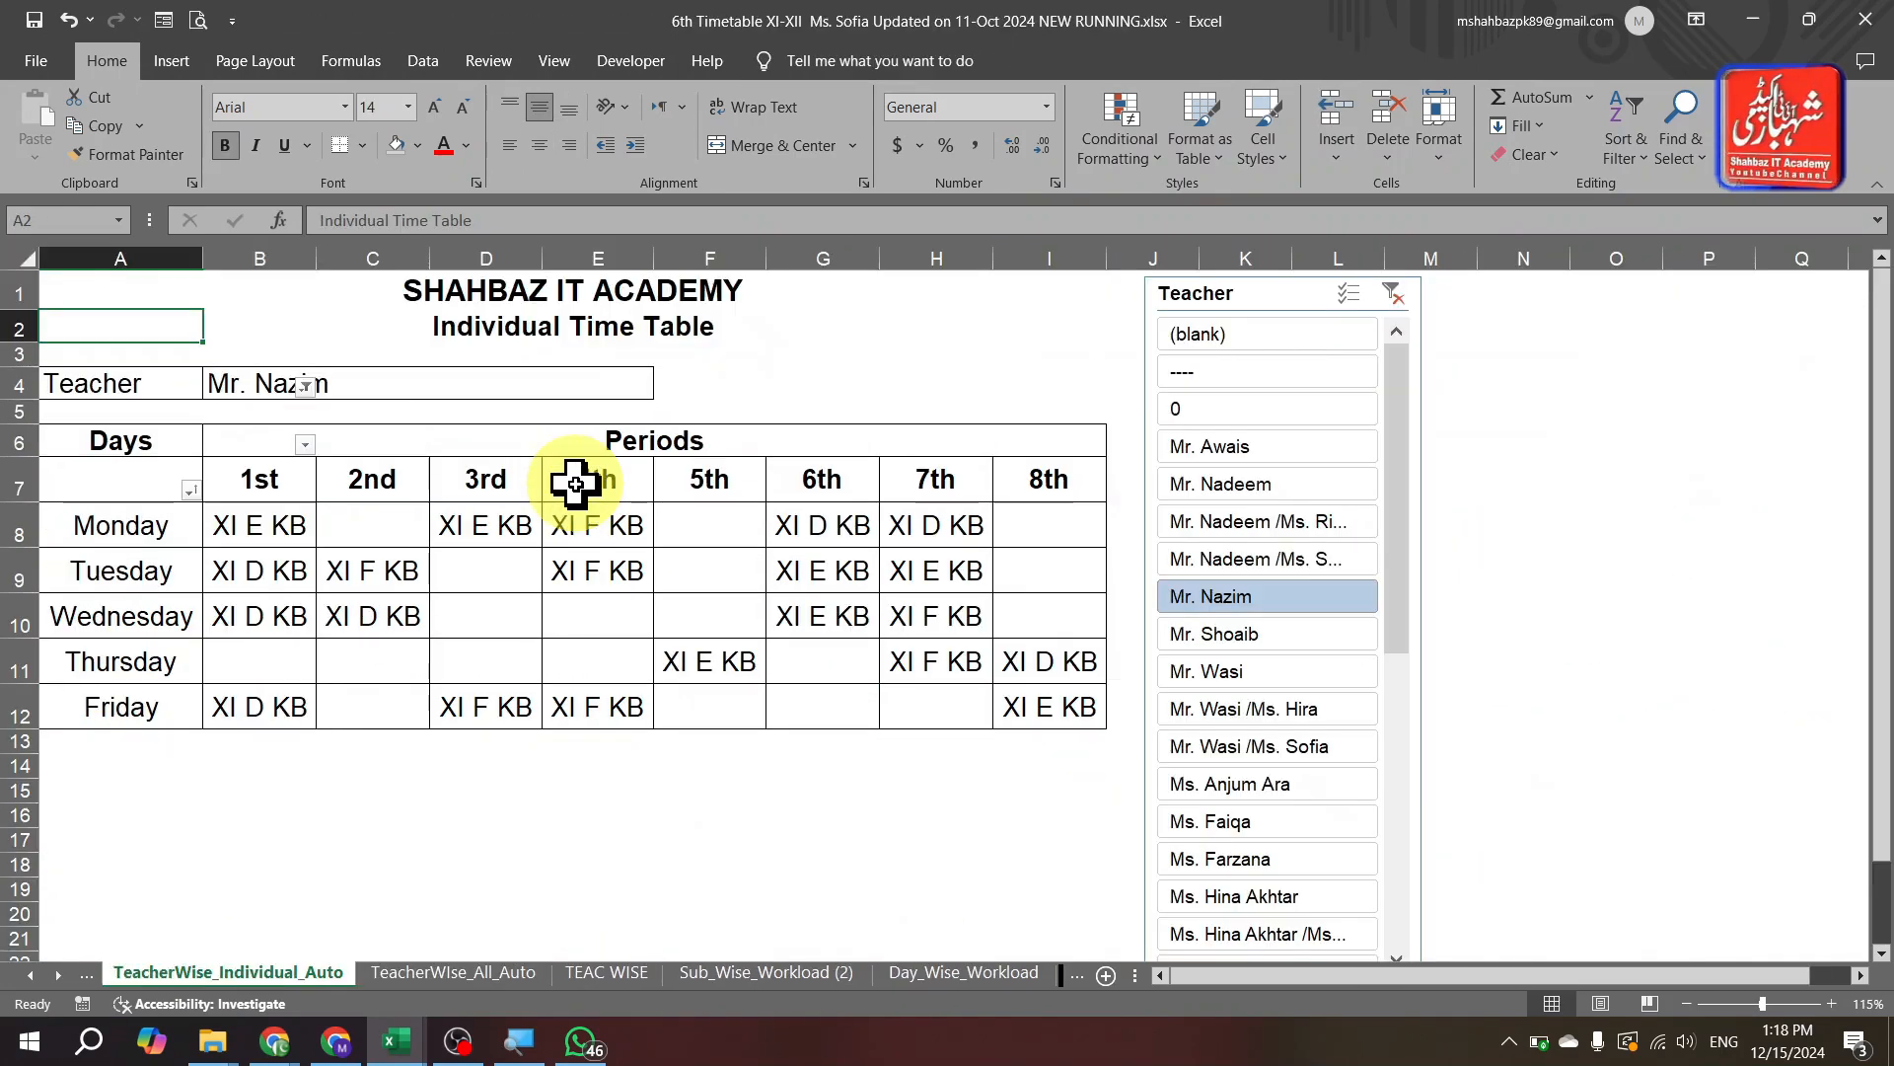
key(ctrl+Page_Down)
key(ctrl+Page_Down)
key(ctrl+Page_Down)
key(ctrl+Page_Down)
key(ctrl+Page_Down)
key(ctrl+Page_Down)
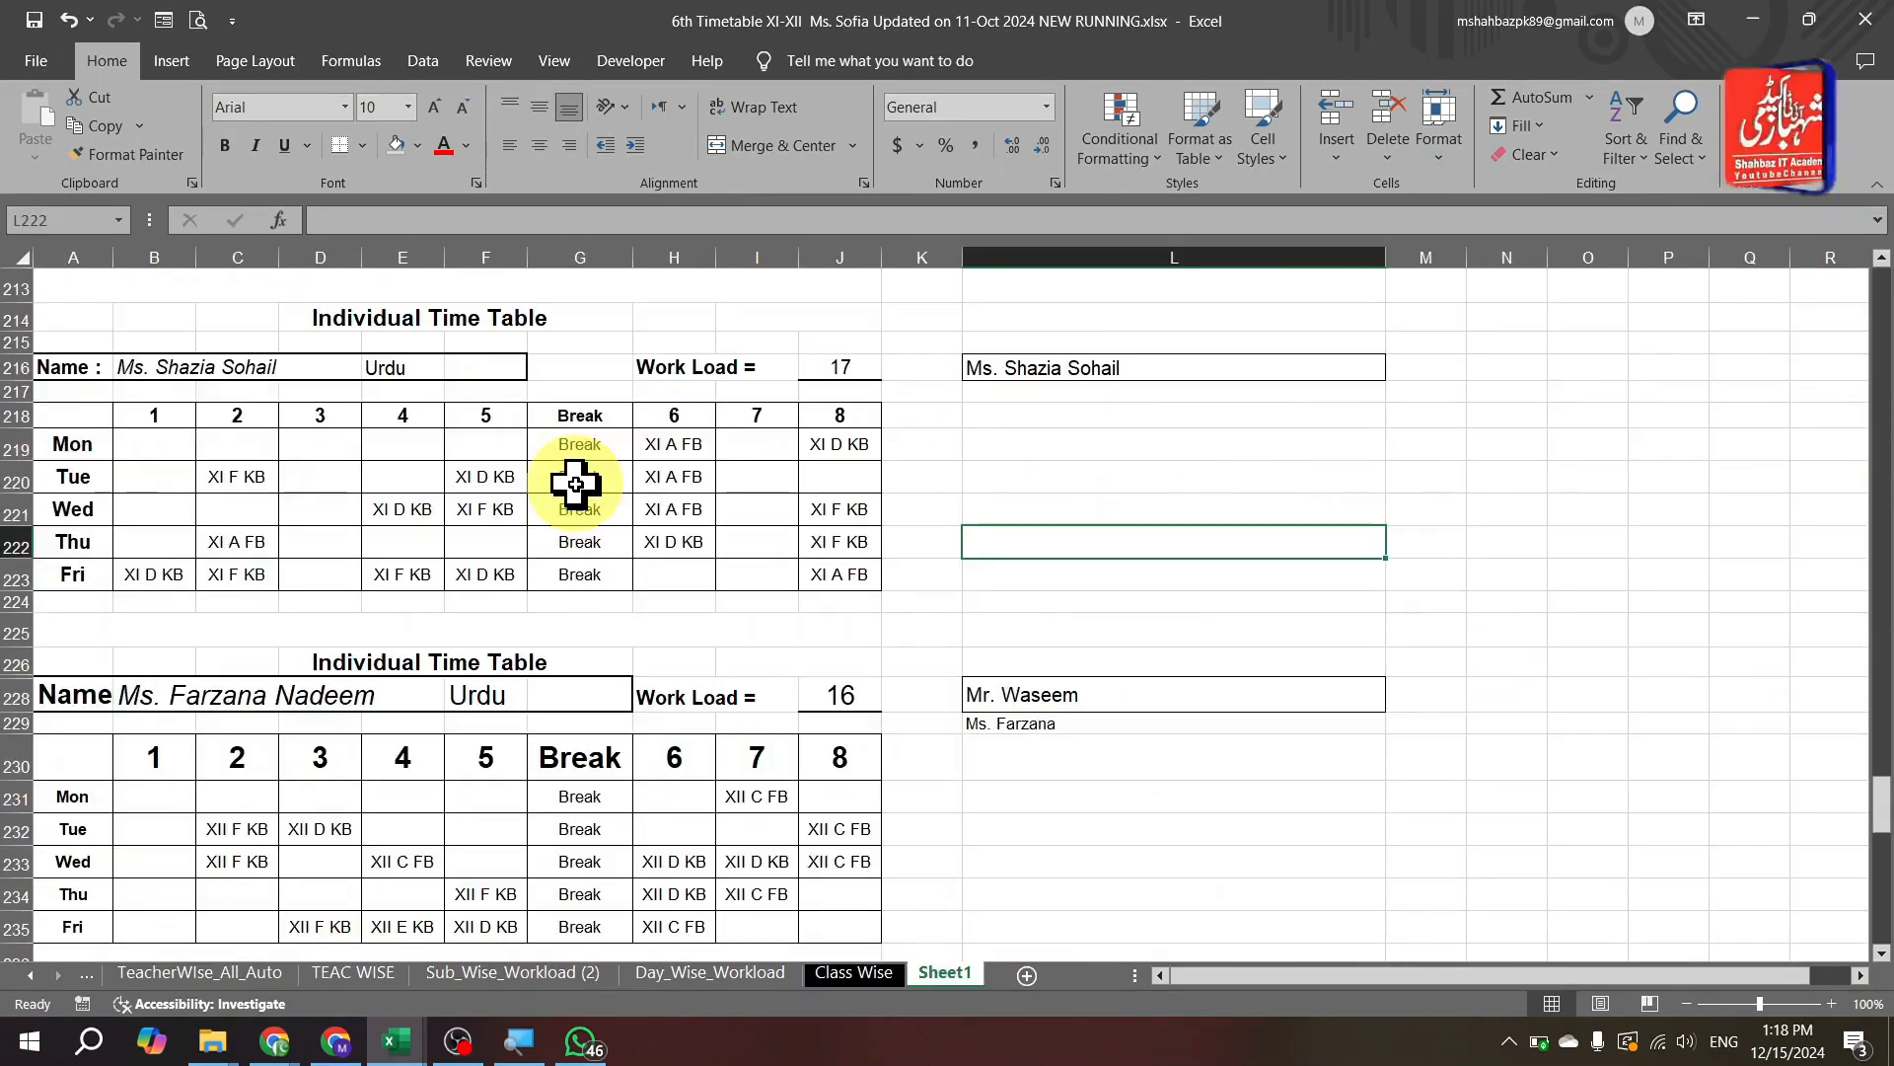
key(ctrl+Page_Up)
key(ctrl+Page_Up)
key(ctrl+Page_Up)
key(ctrl+Page_Up)
key(ctrl+Page_Up)
key(ctrl+Page_Up)
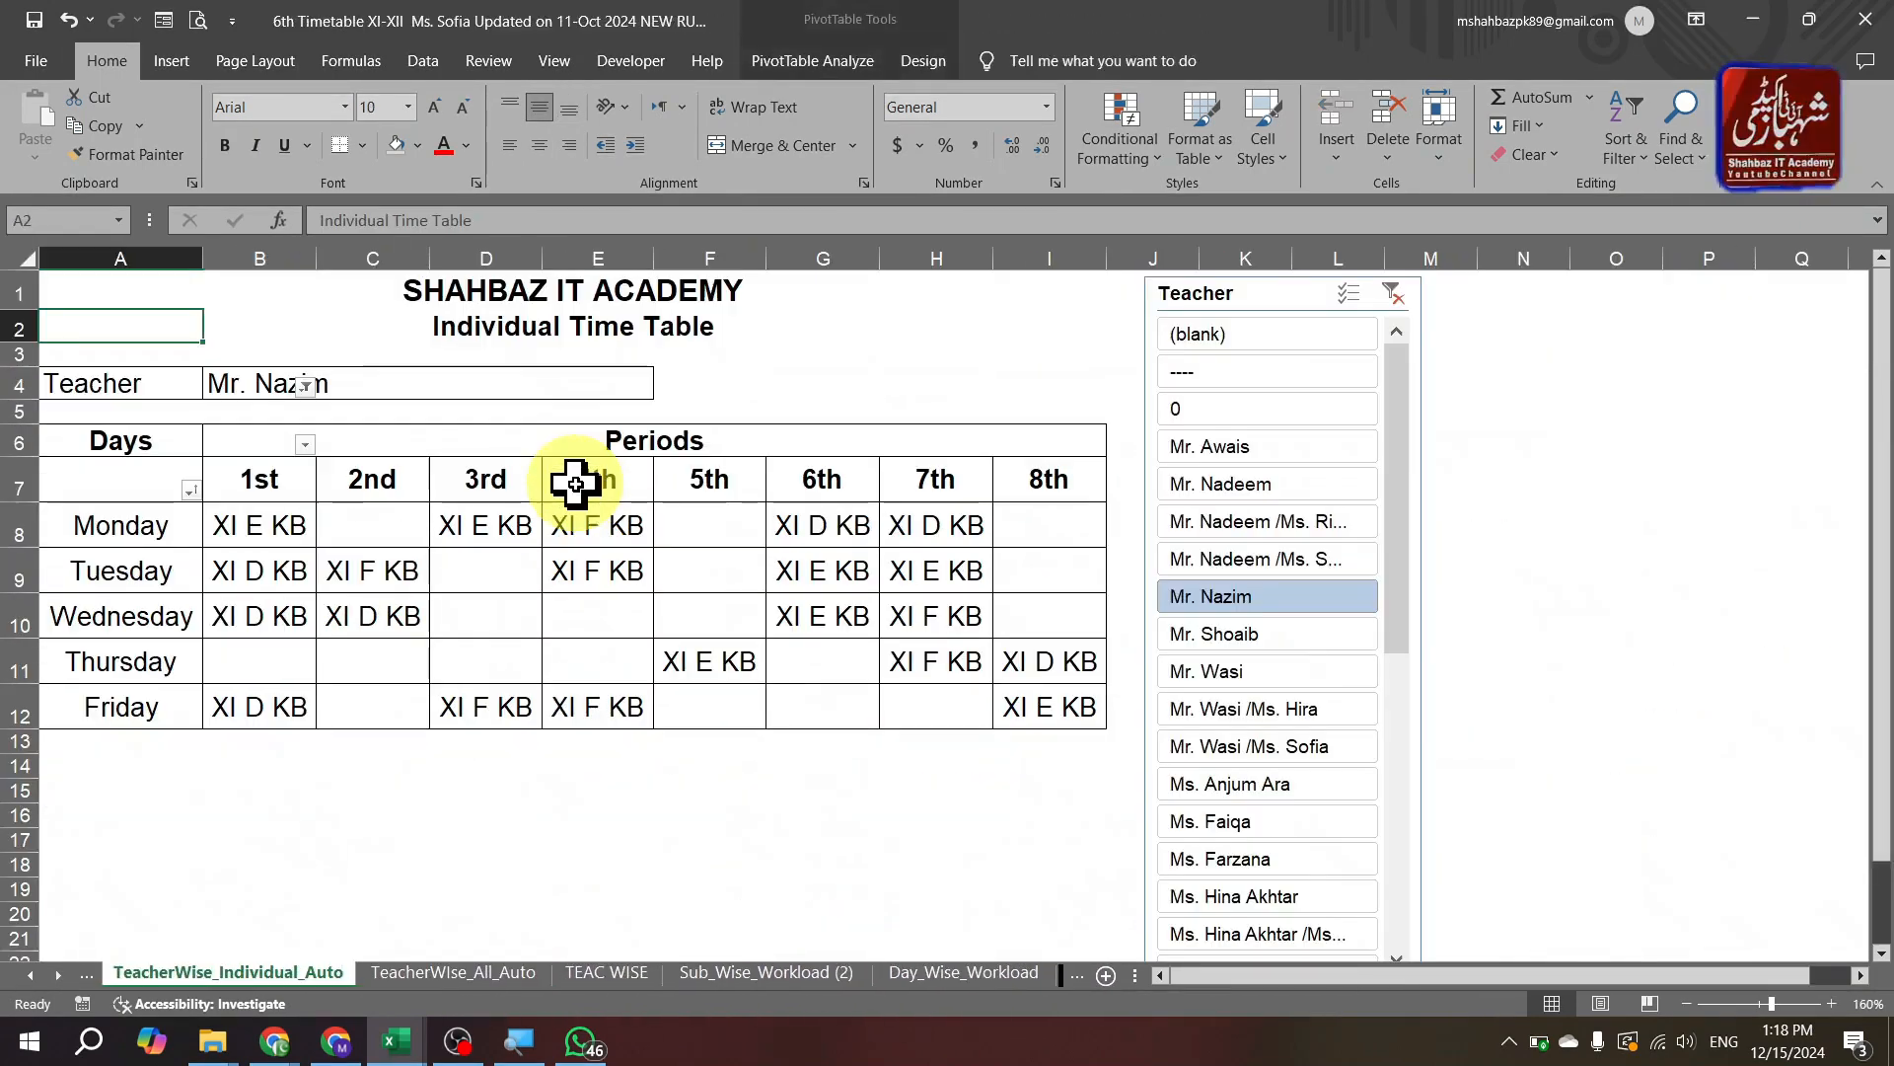
key(ctrl+Page_Up)
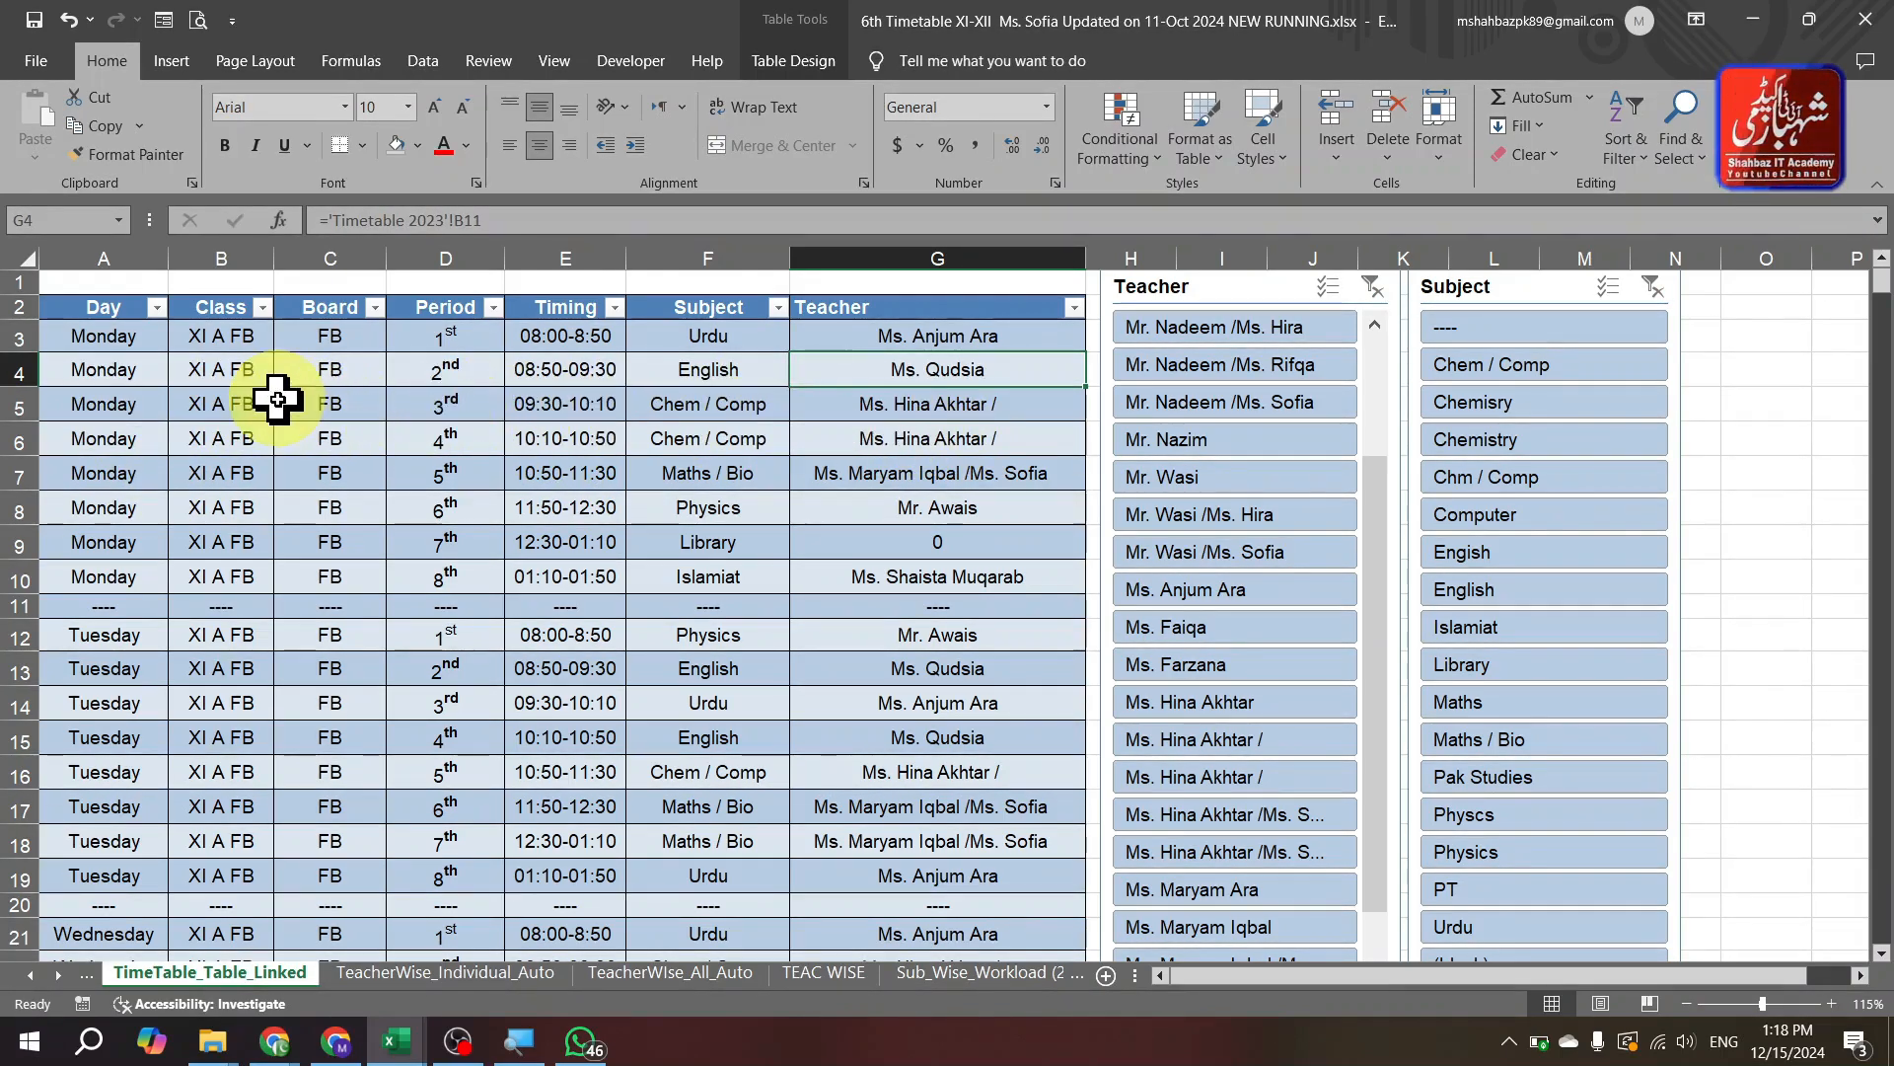
key(ctrl+Page_Up)
key(ctrl+Page_Down)
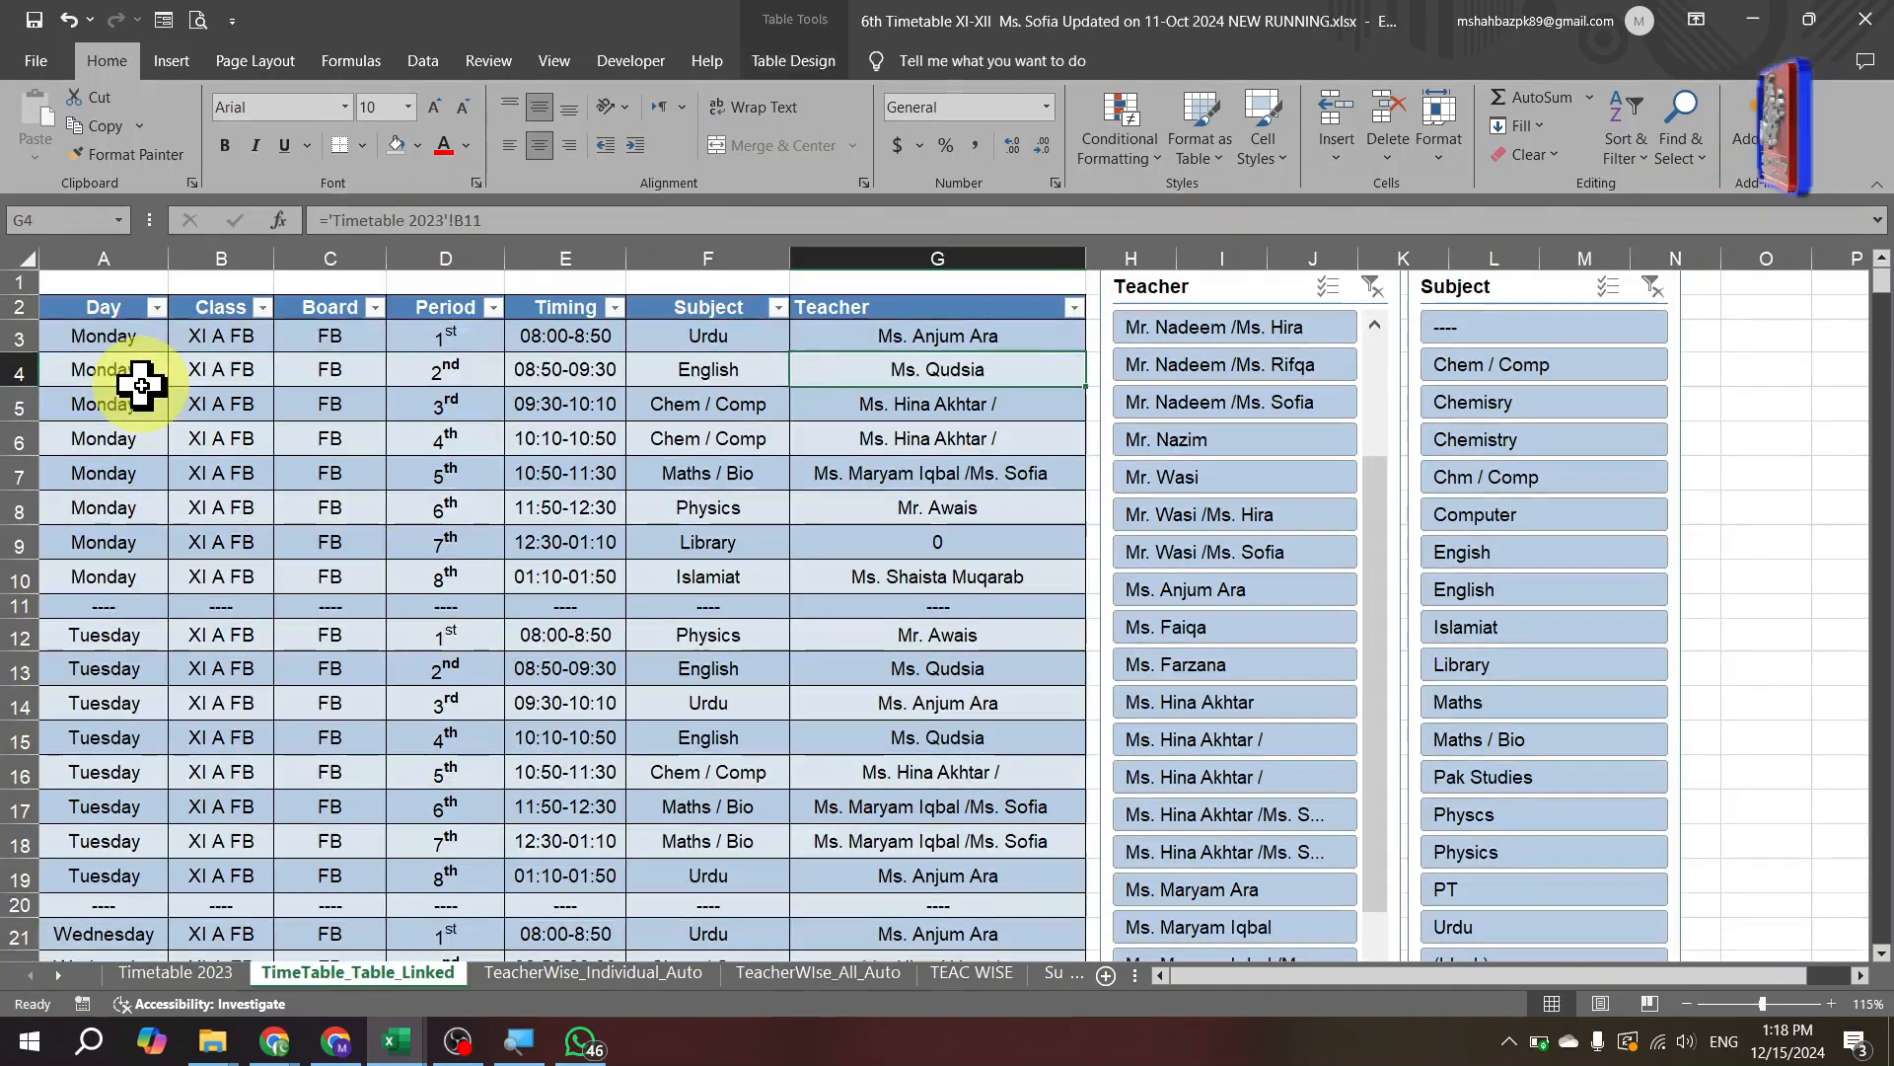
key(ctrl+Page_Down)
key(ctrl+Page_Down)
key(ctrl+Page_Down)
key(ctrl+Page_Down)
key(ctrl+Page_Down)
key(ctrl+Page_Down)
key(ctrl+Page_Down)
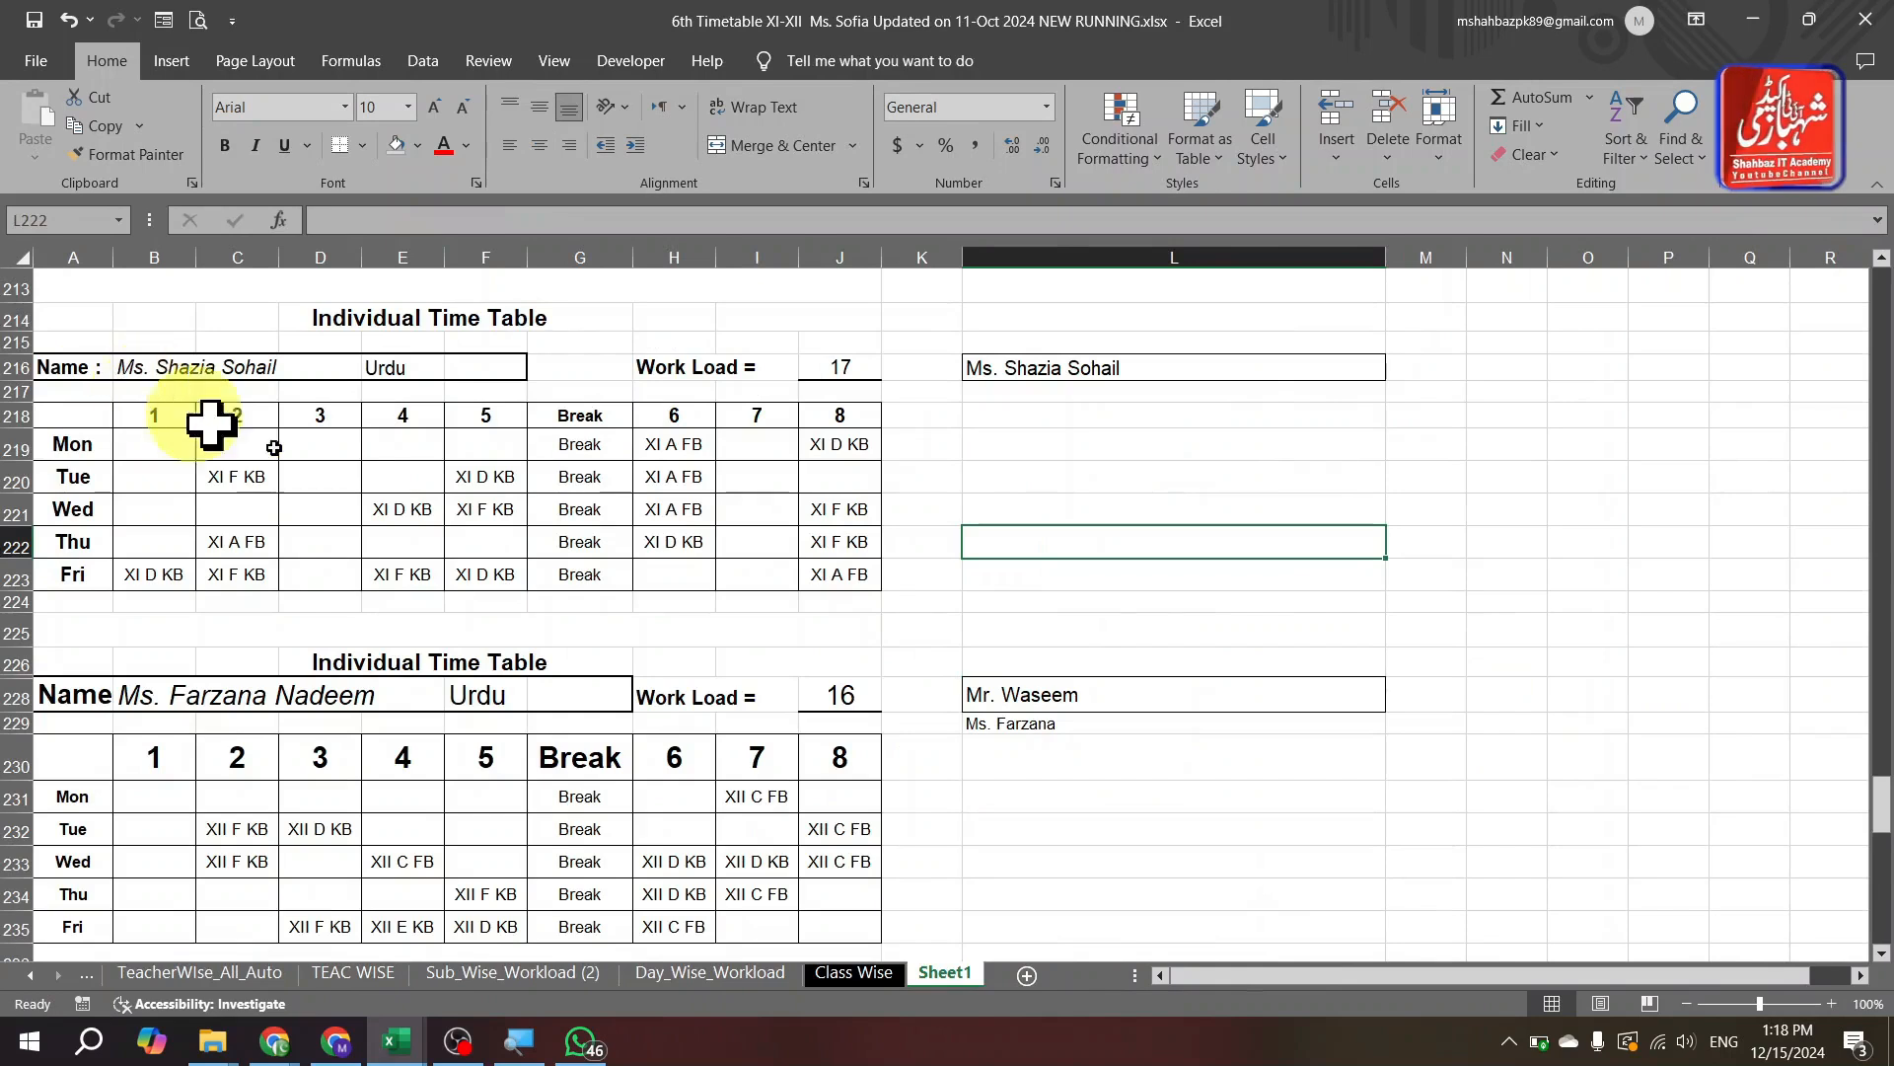
Scroll Sheet1, then step via Day_Wise_Workload to TeacherWise_Individual_Auto showing Mr. Nazim's timetable.
drag(1884, 824, 1882, 928)
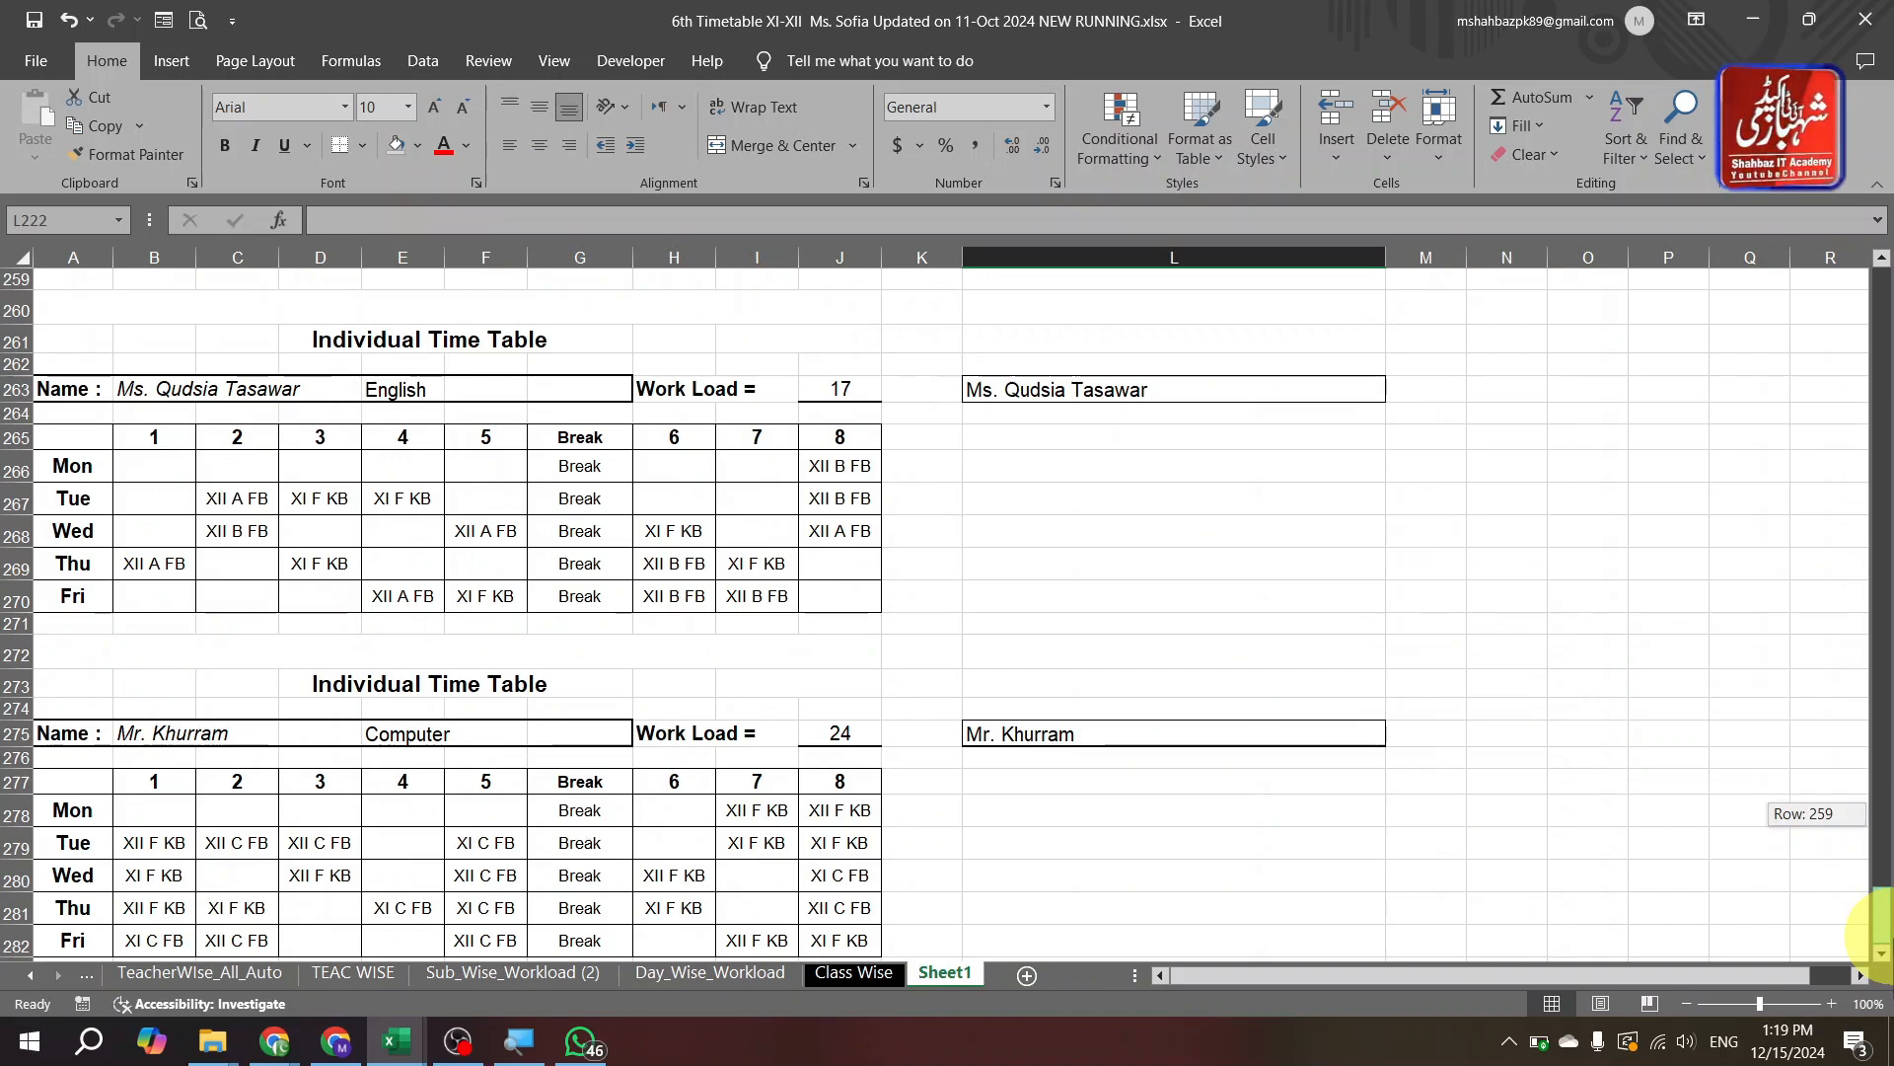
drag(1879, 917, 1880, 575)
key(ctrl+Page_Up)
key(ctrl+Page_Up)
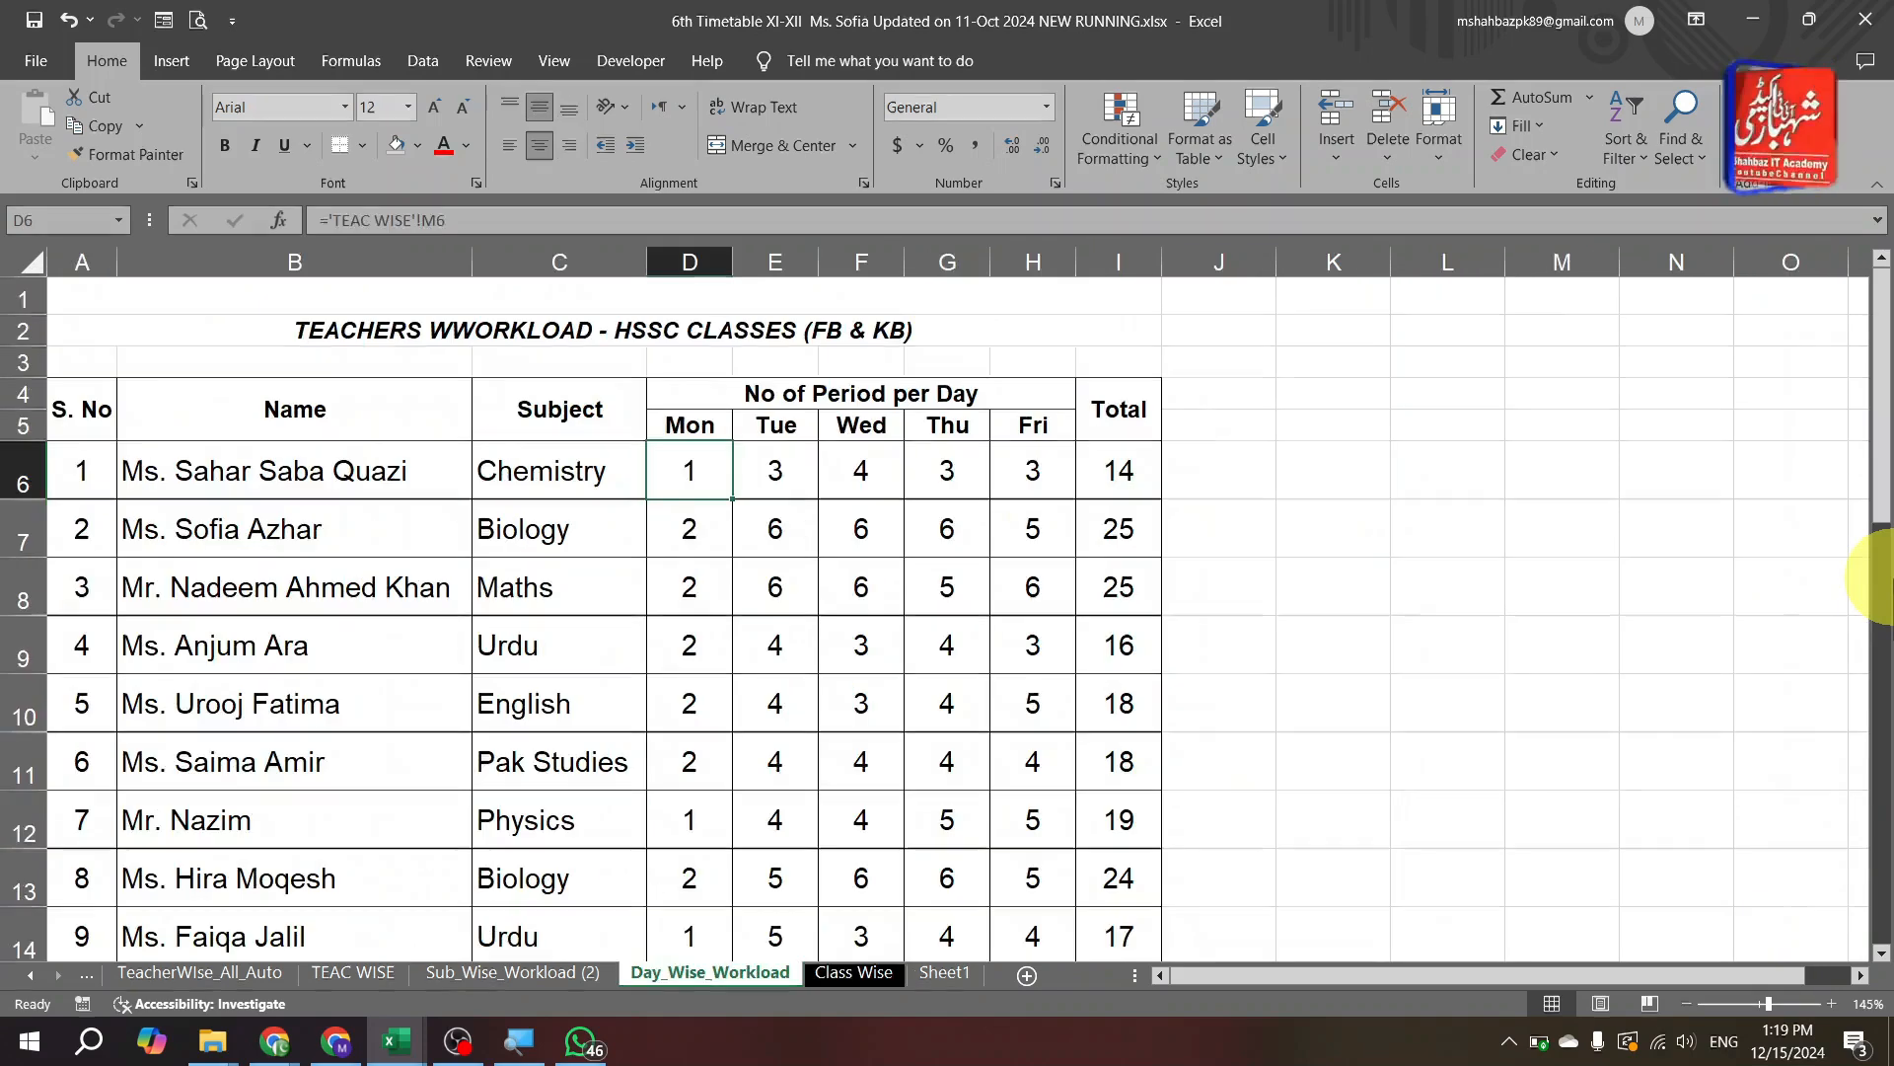
key(ctrl+Page_Up)
key(ctrl+Page_Up)
key(ctrl+Page_Up)
key(ctrl+Page_Up)
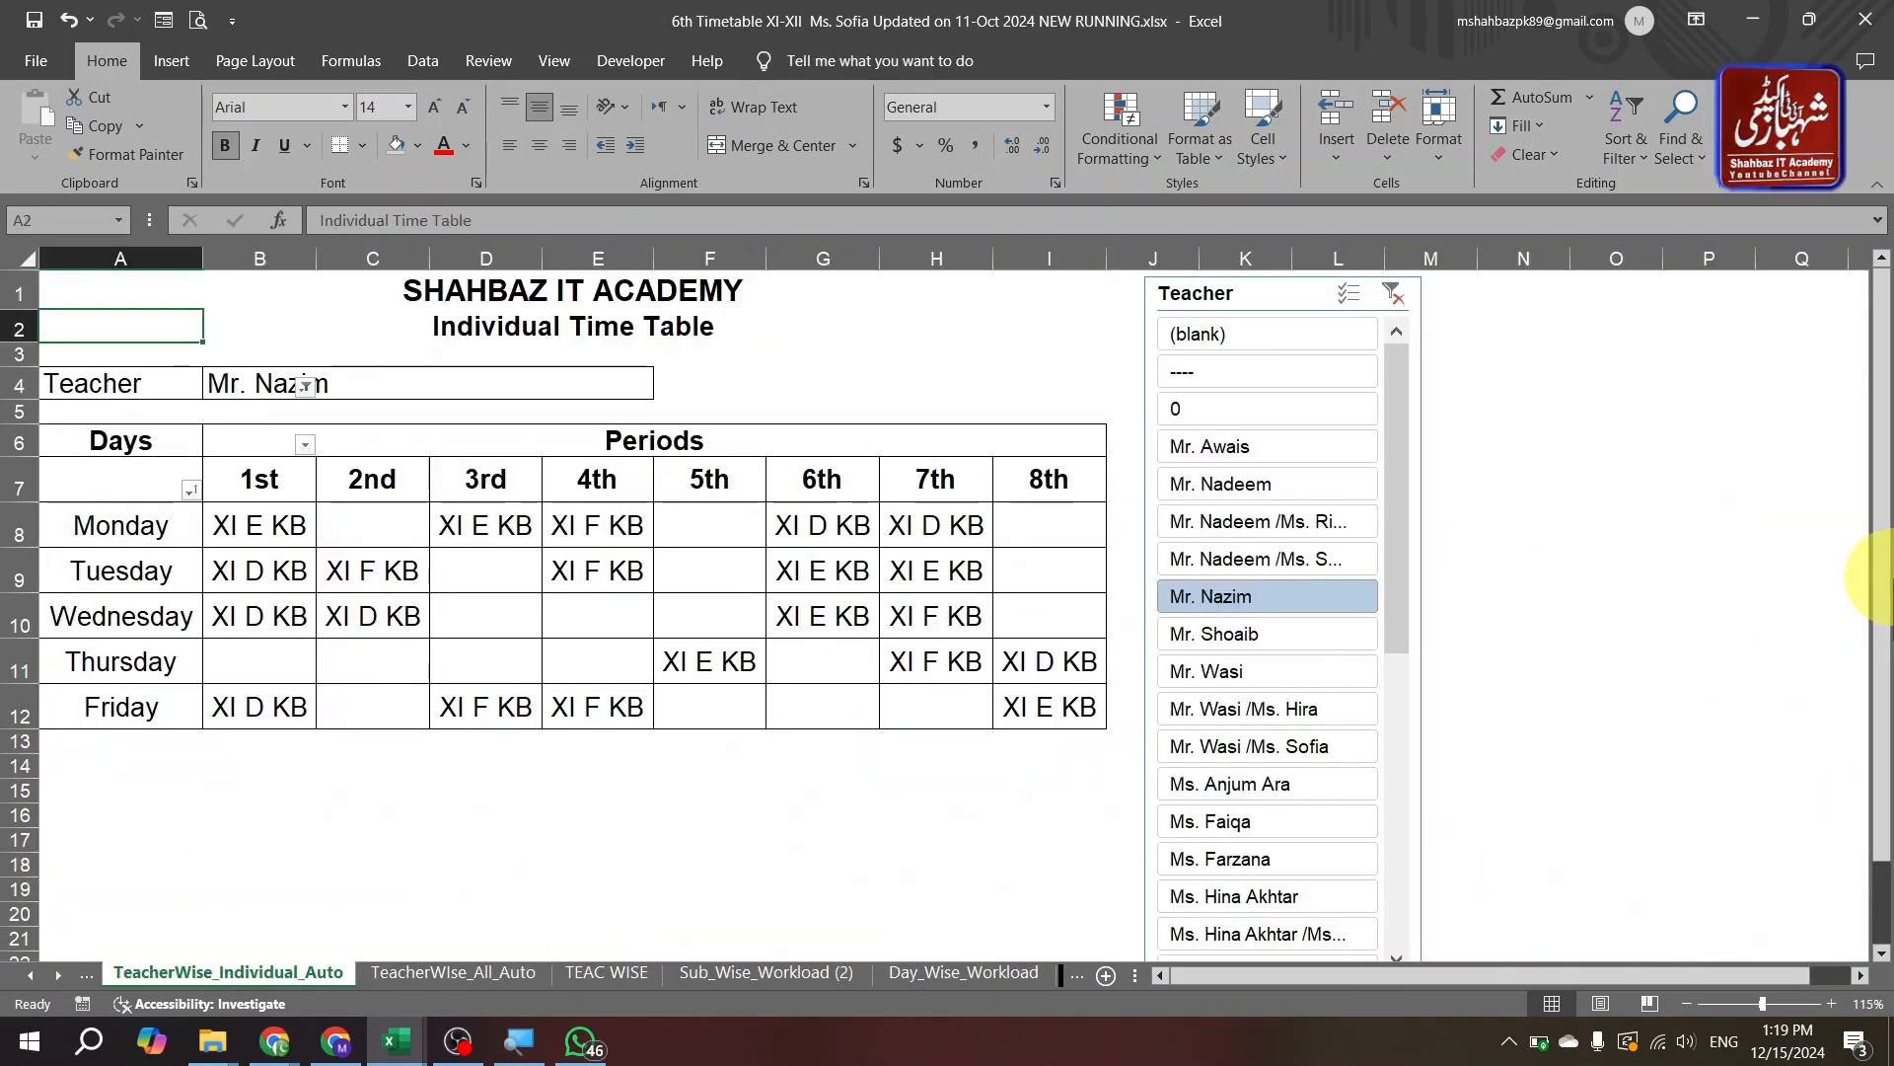
click(437, 524)
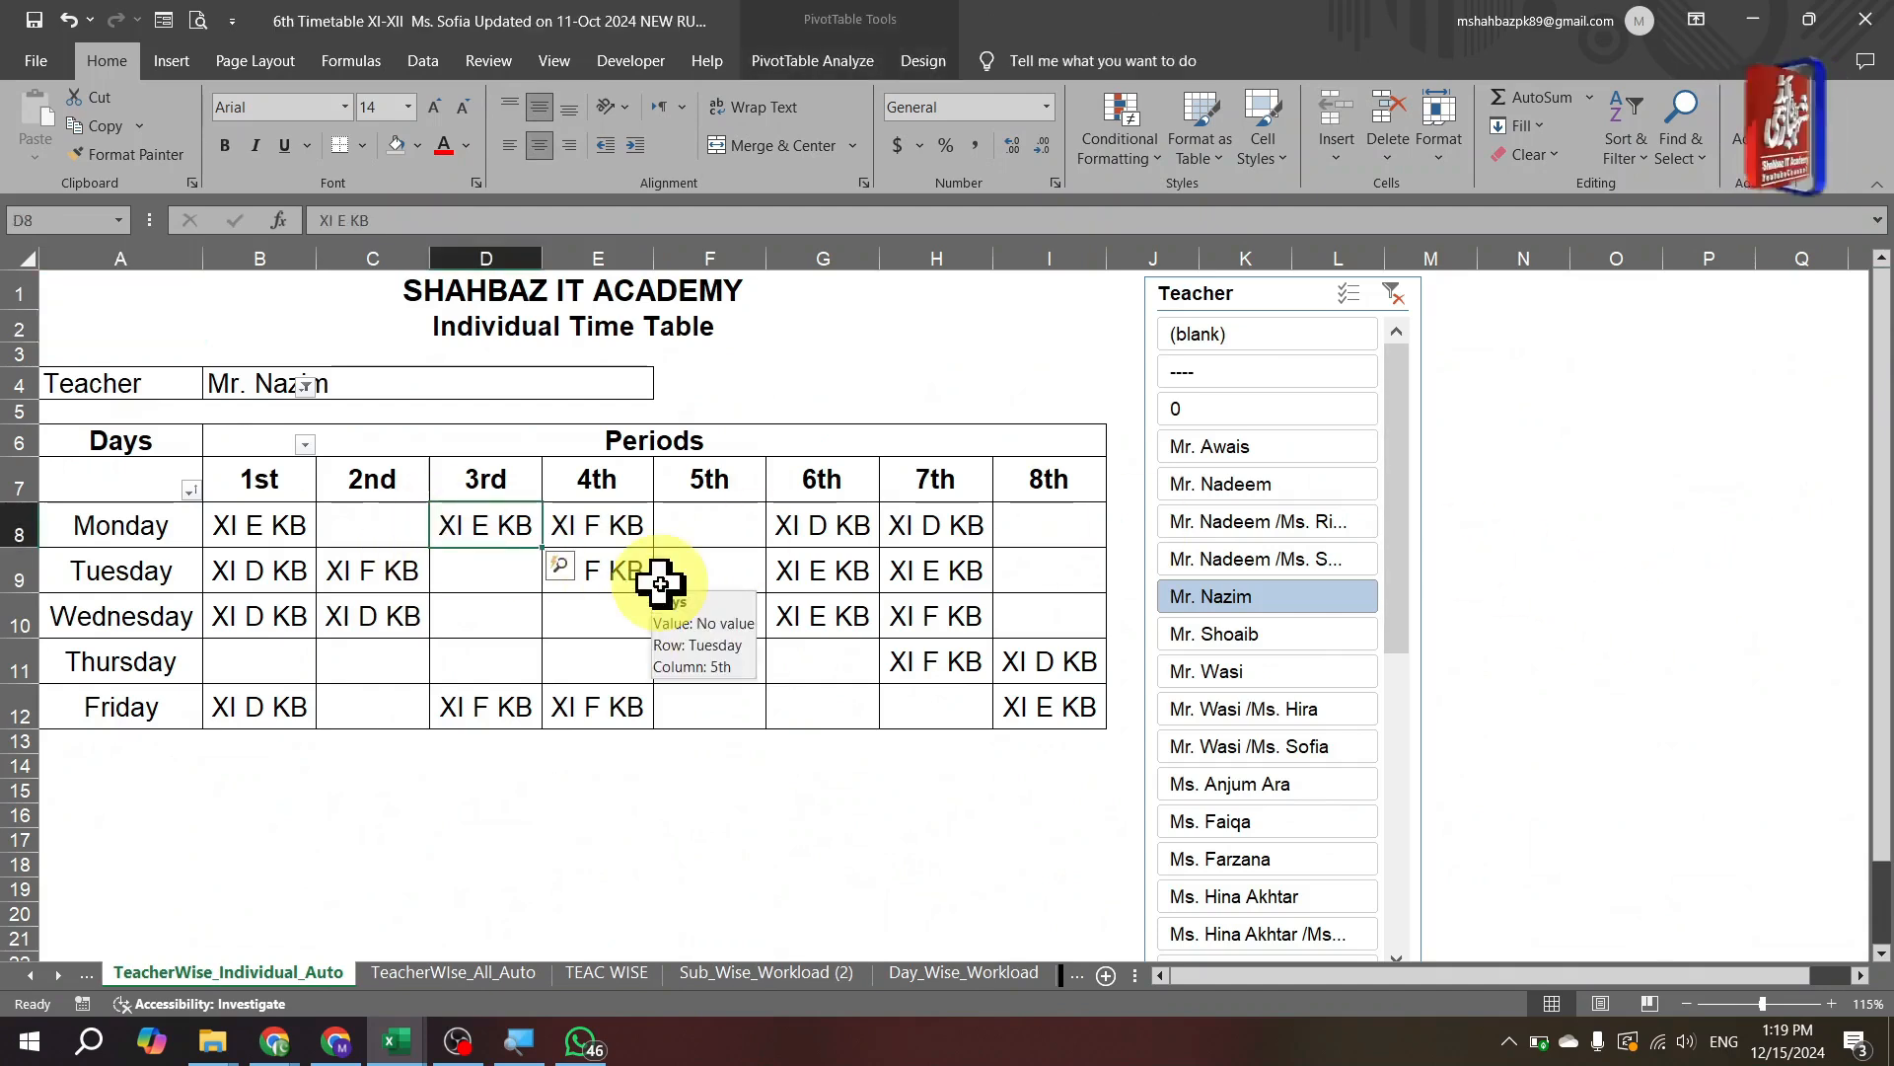
key(ctrl+Page_Up)
key(ctrl+Page_Up)
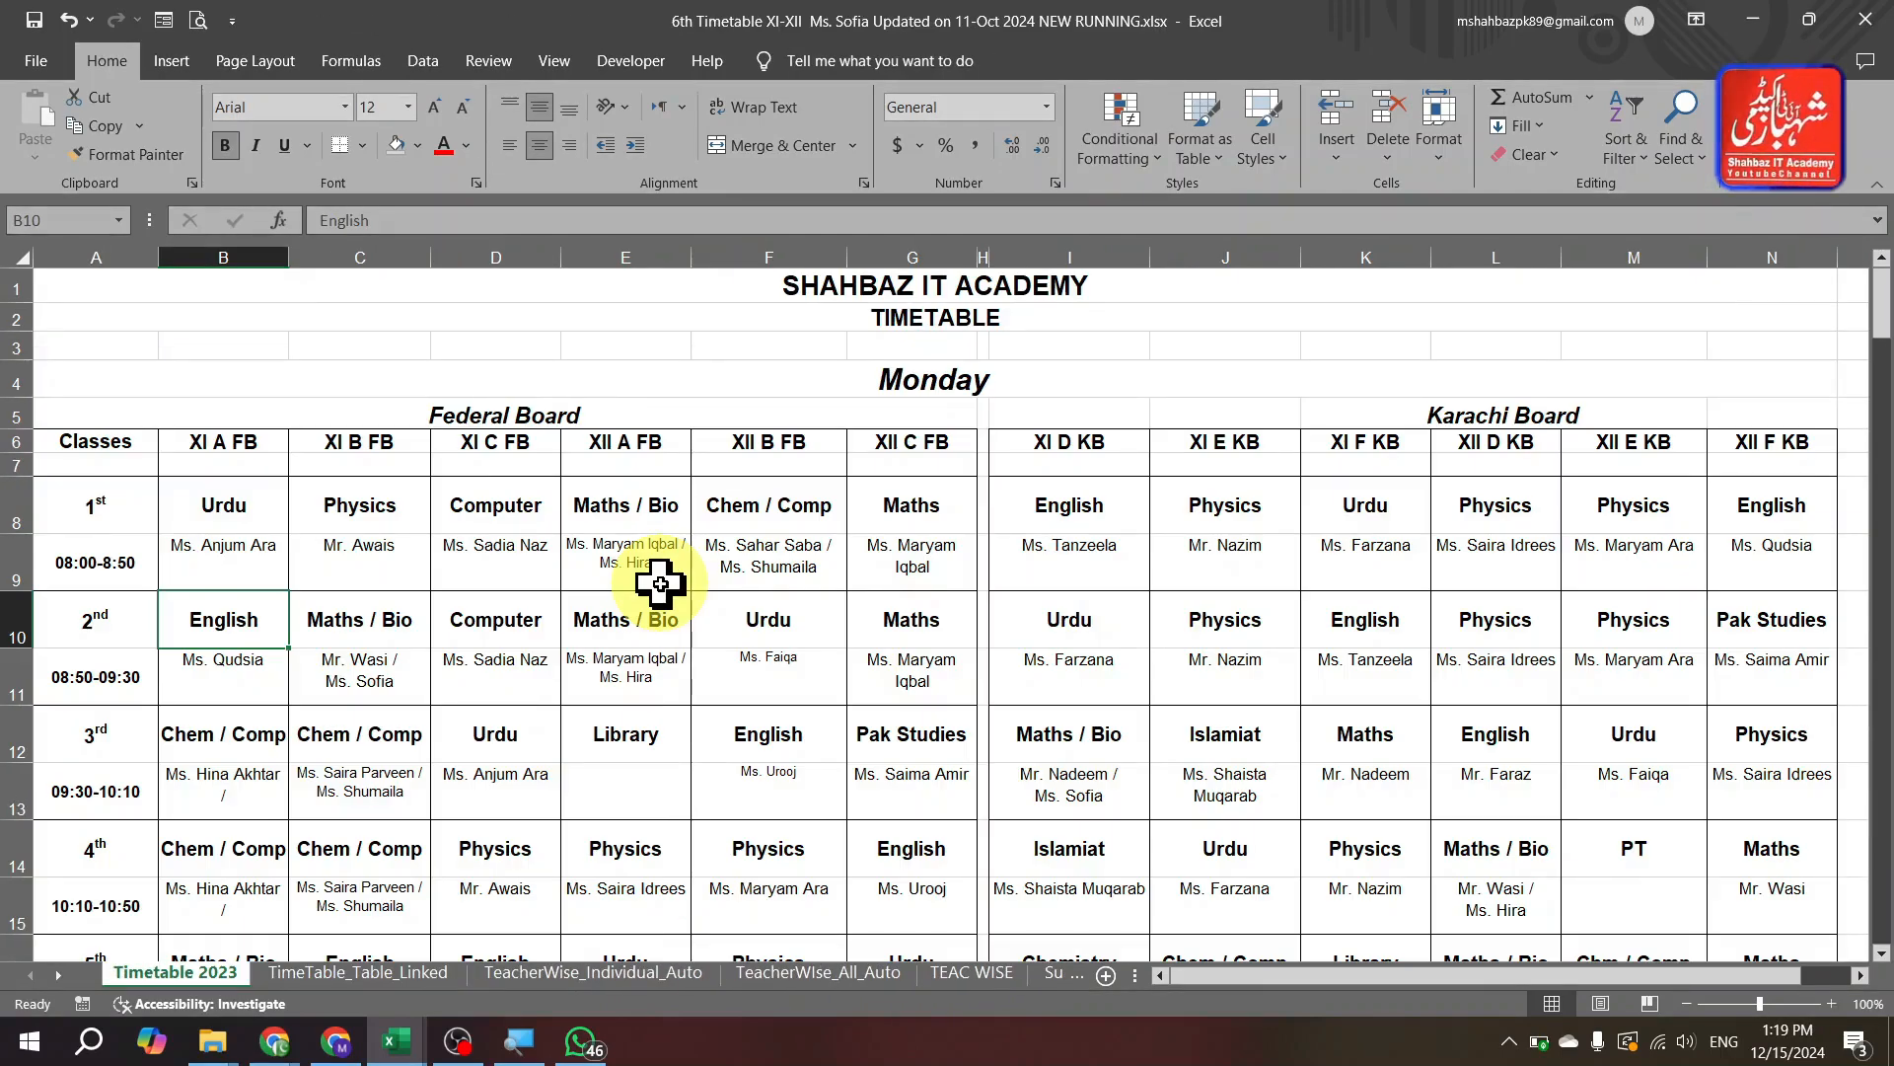
key(ctrl+Page_Down)
key(ctrl+Page_Down)
key(ctrl+Page_Down)
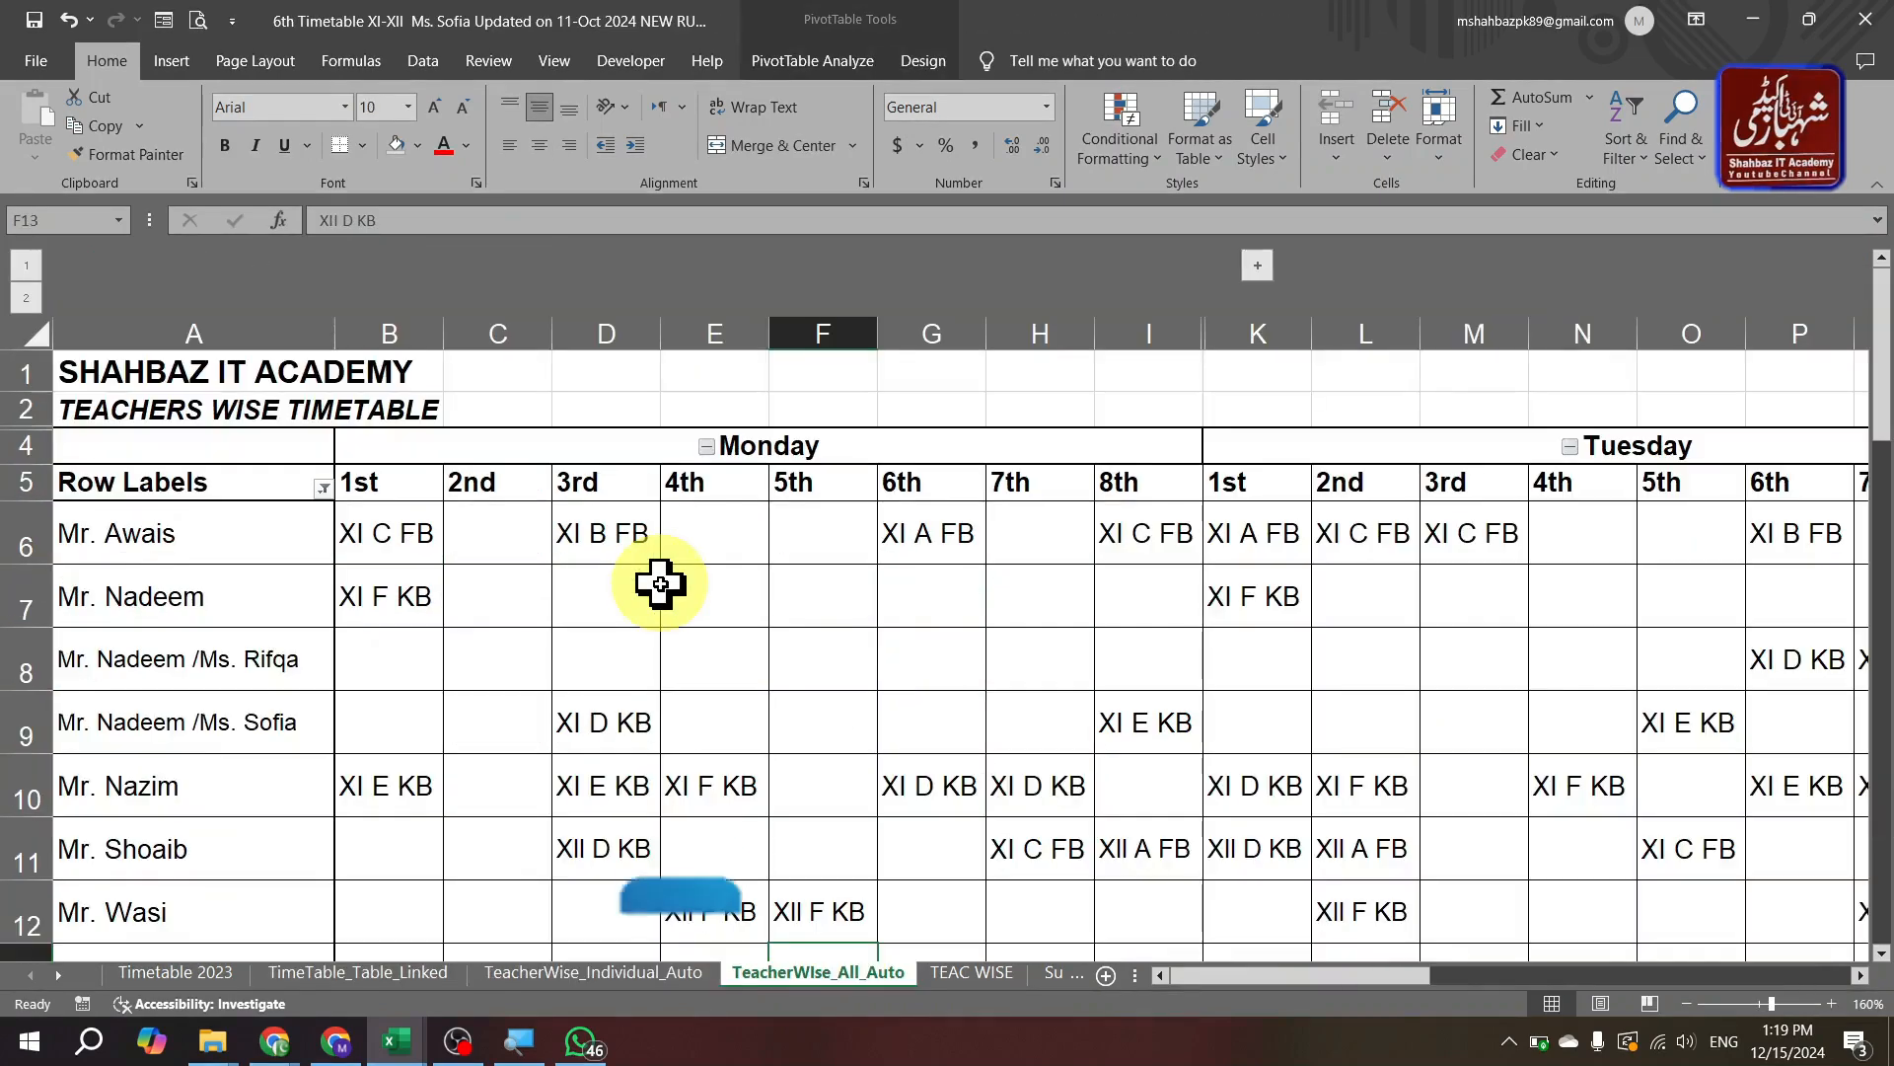
key(ctrl+Page_Up)
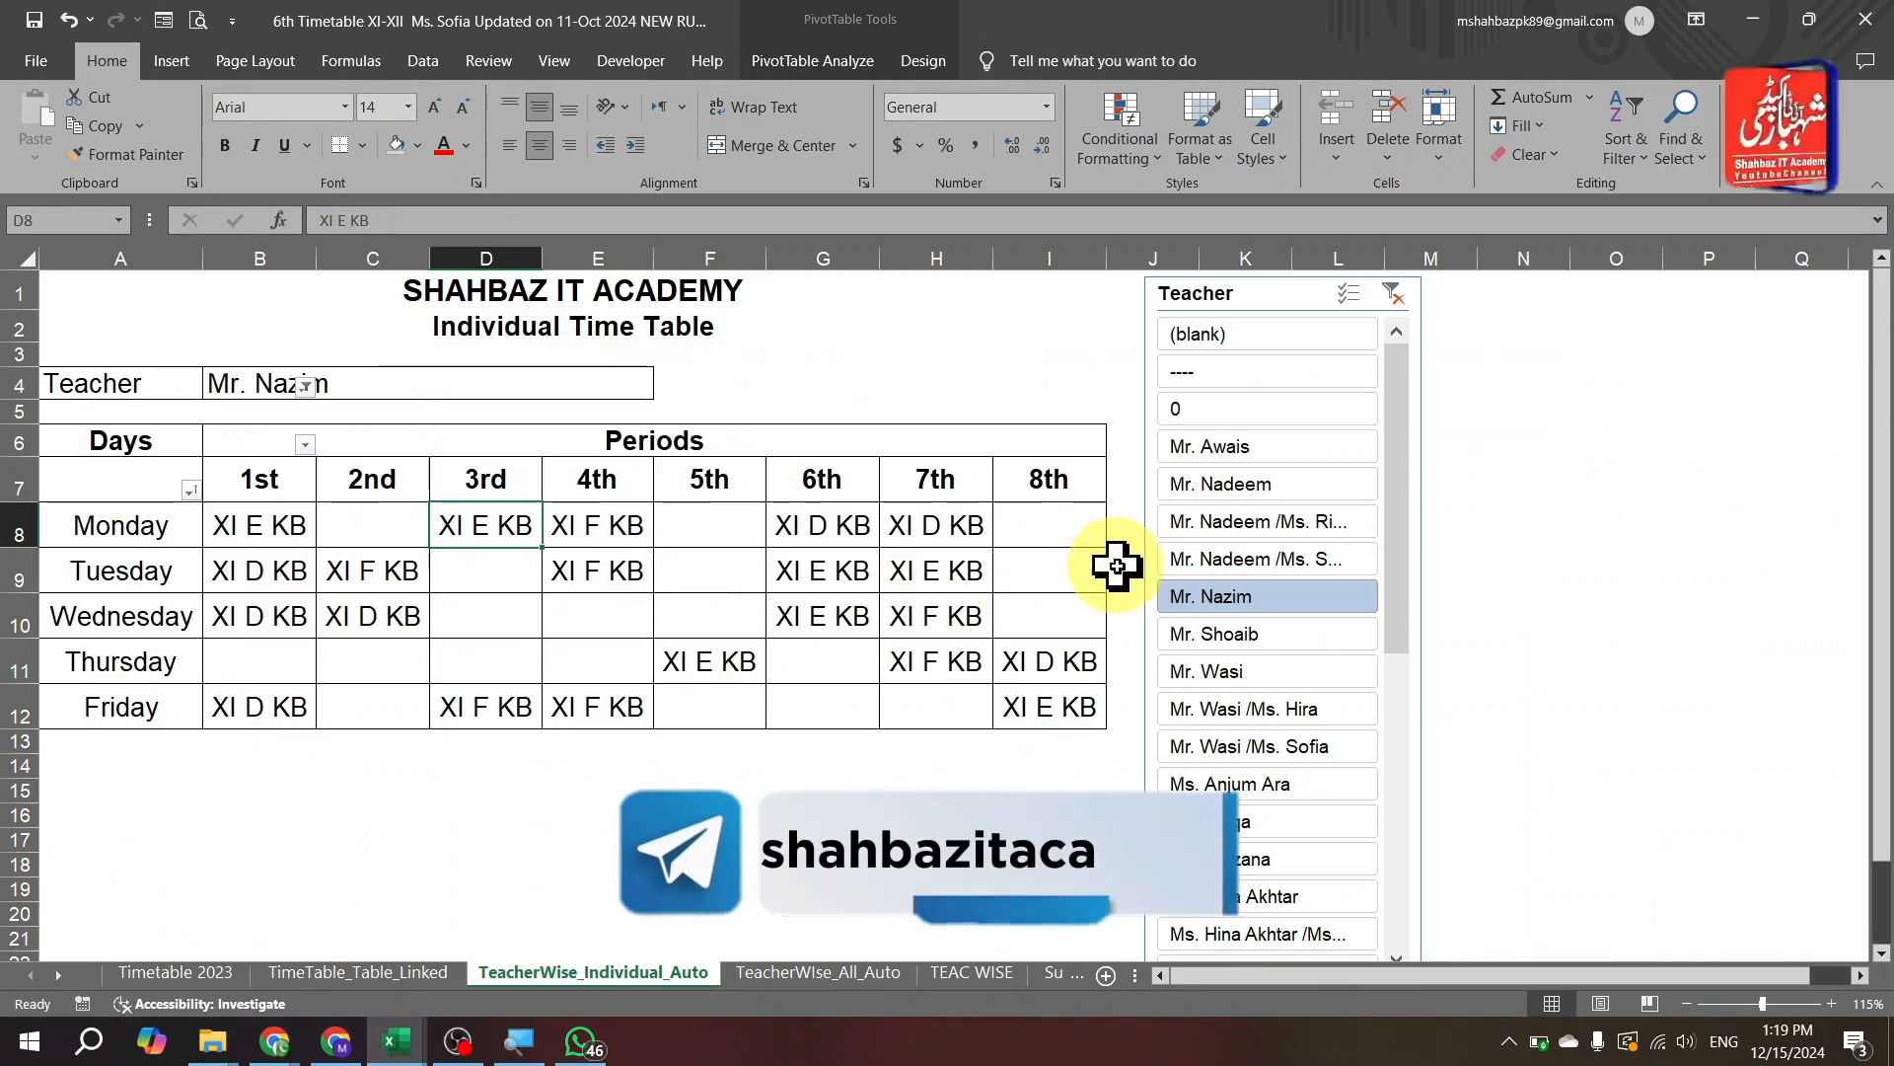
mouse_move(1395, 562)
mouse_down()
mouse_move(1412, 752)
mouse_move(1417, 546)
mouse_up()
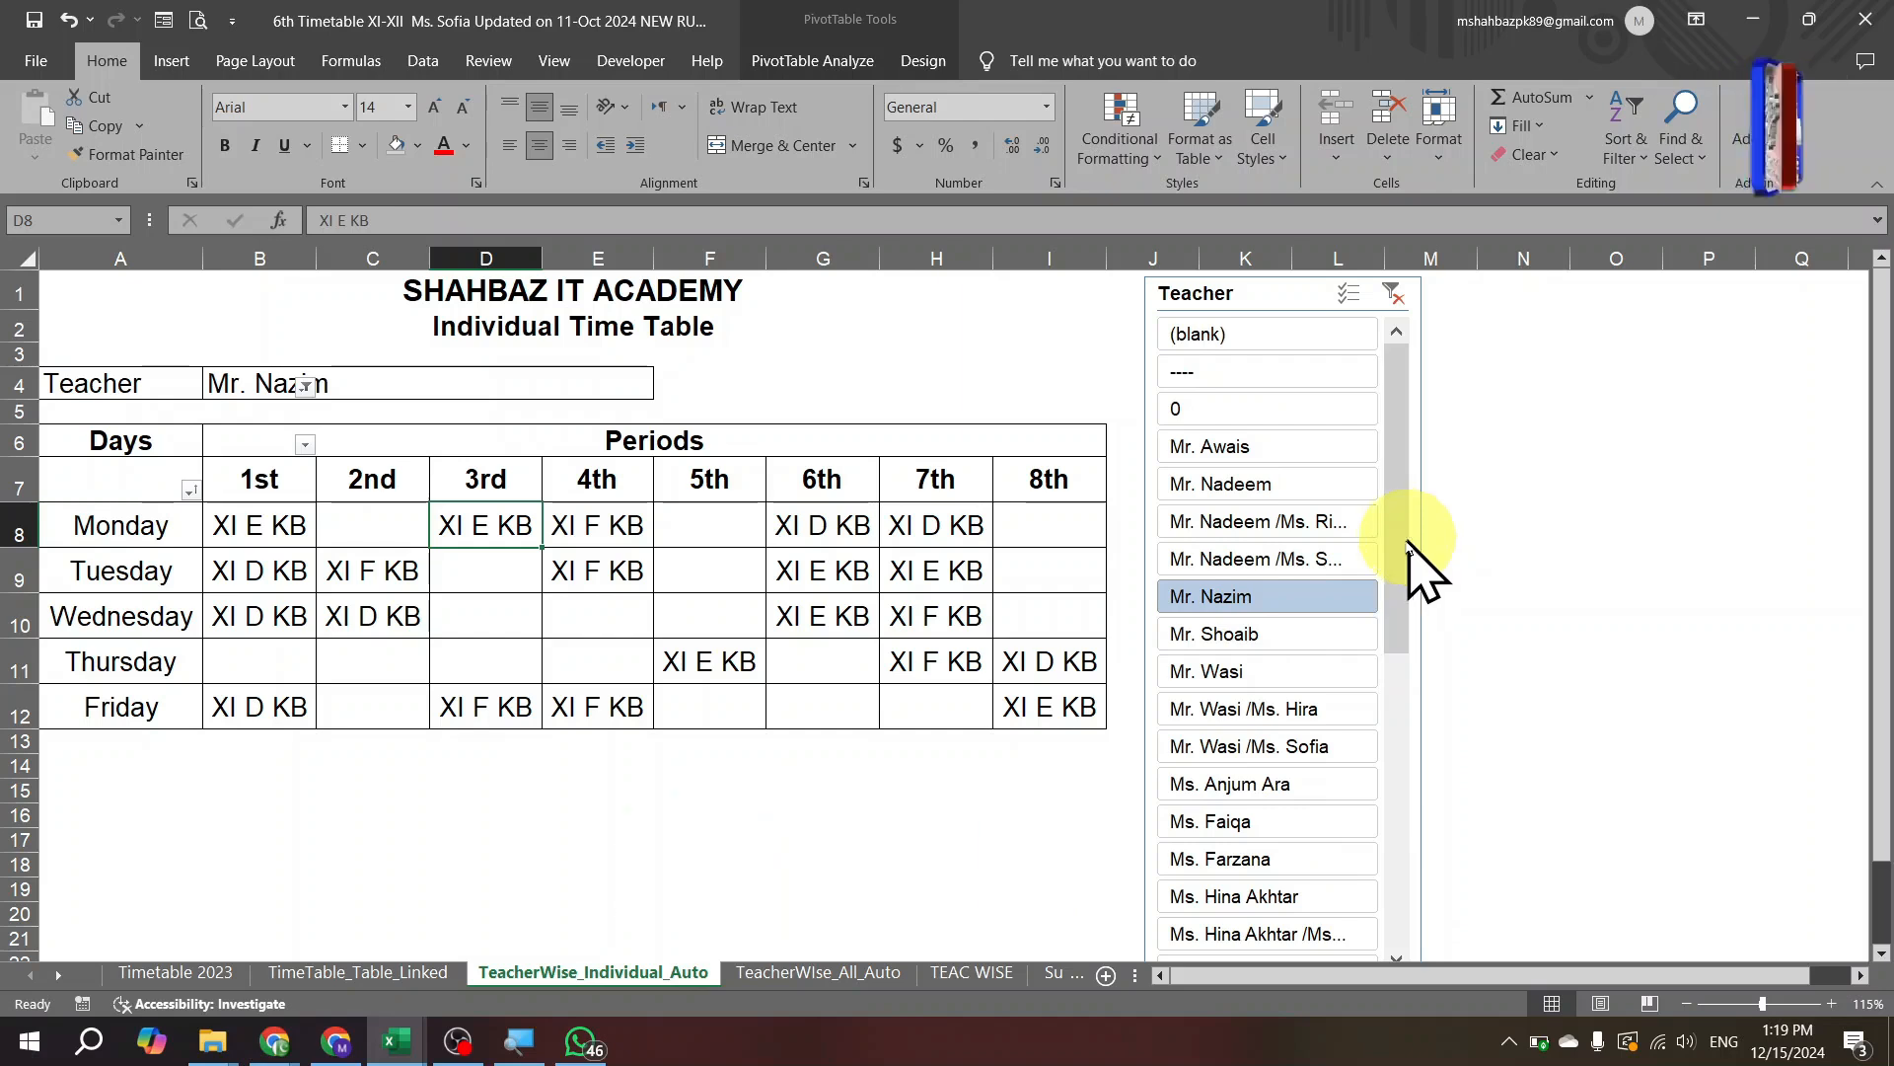
Filter the individual timetable to Mr. Nadeem, adding the Ms. Rifqa and Ms. Sofia pairings.
click(1277, 496)
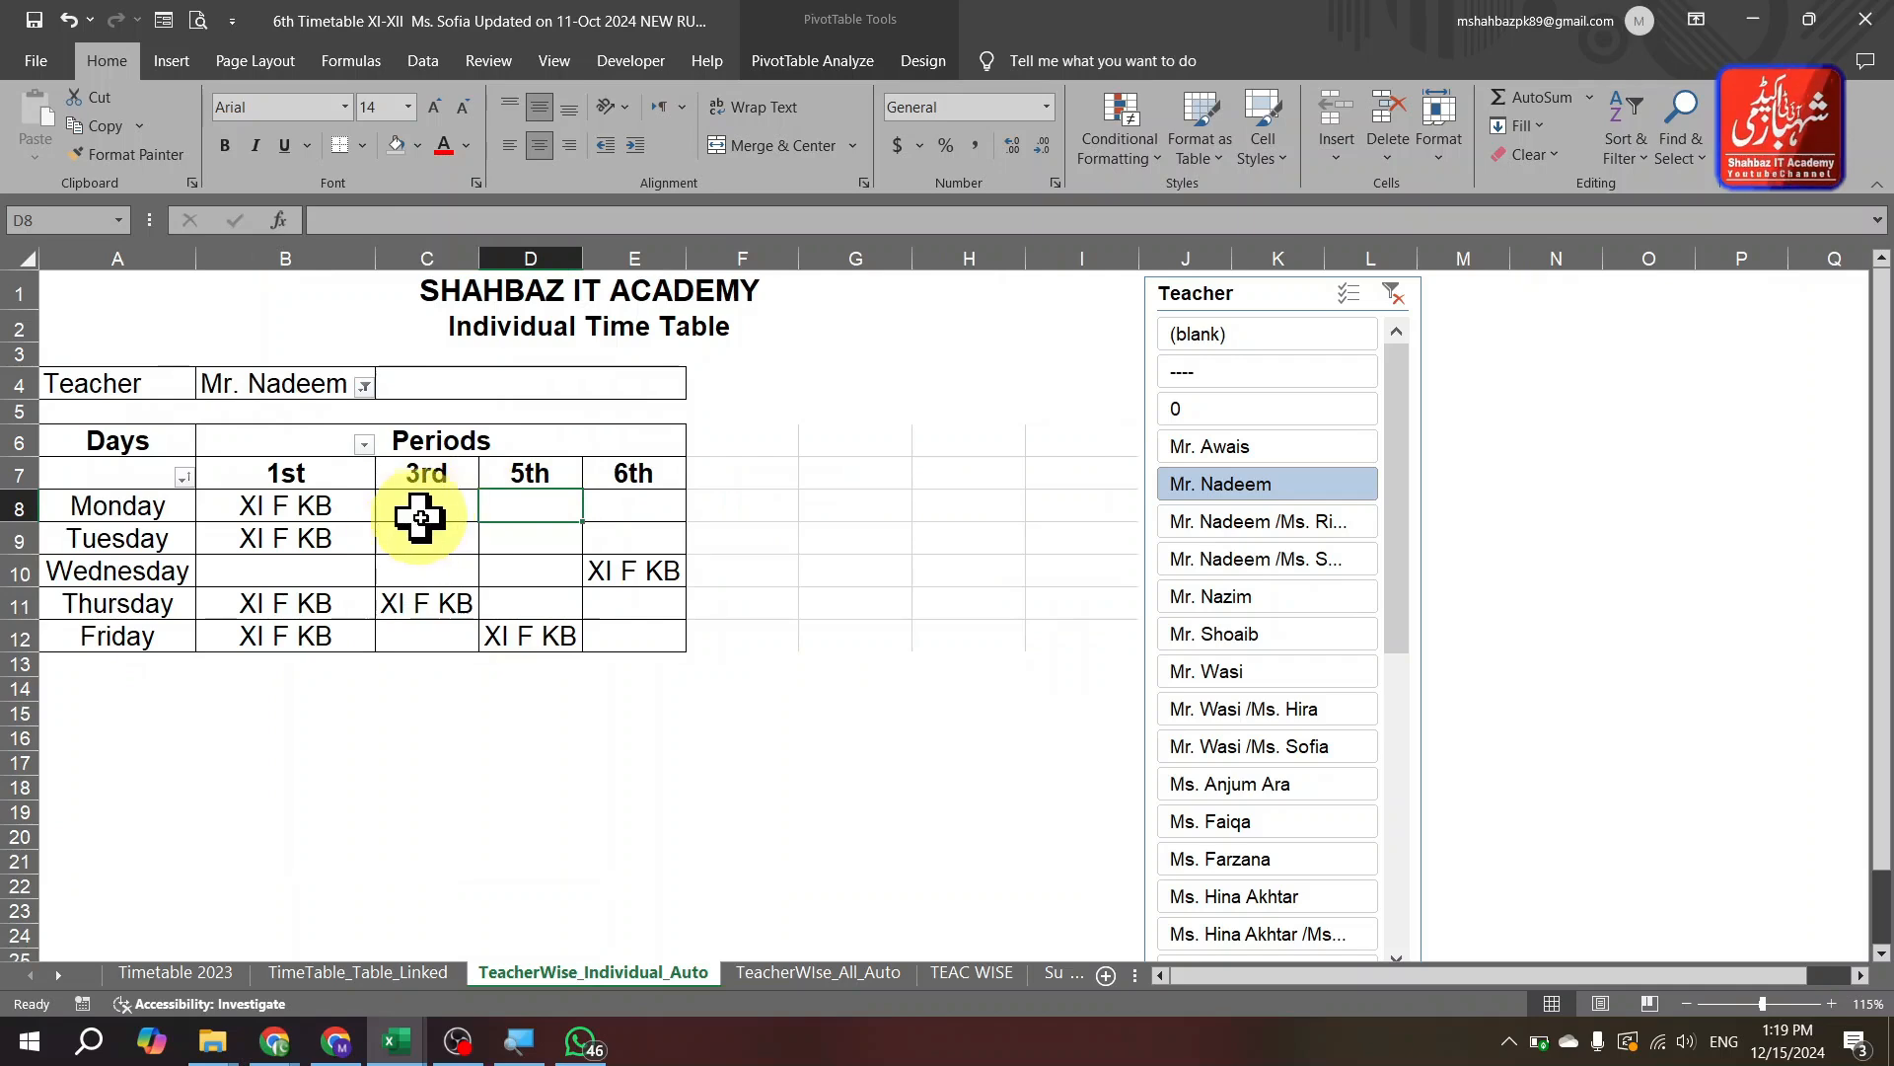
ctrl+click(1337, 523)
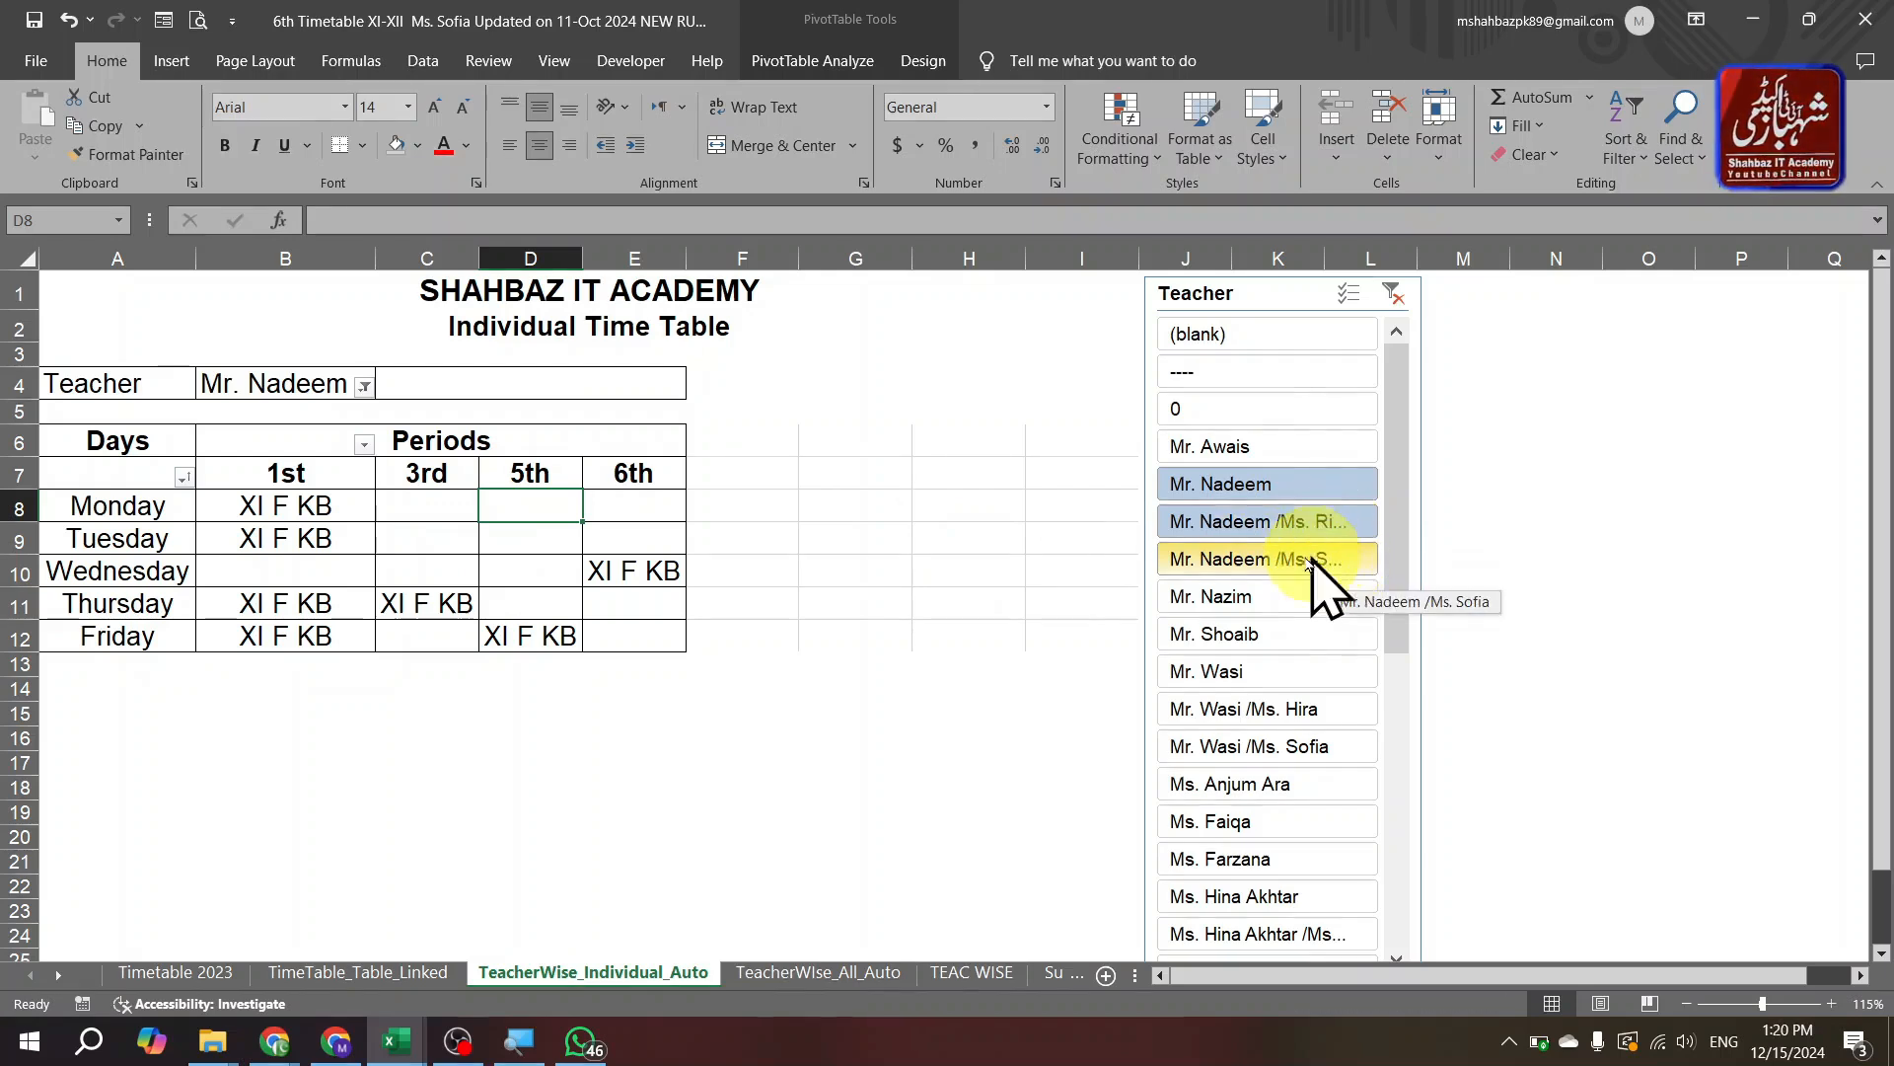
ctrl+click(1337, 561)
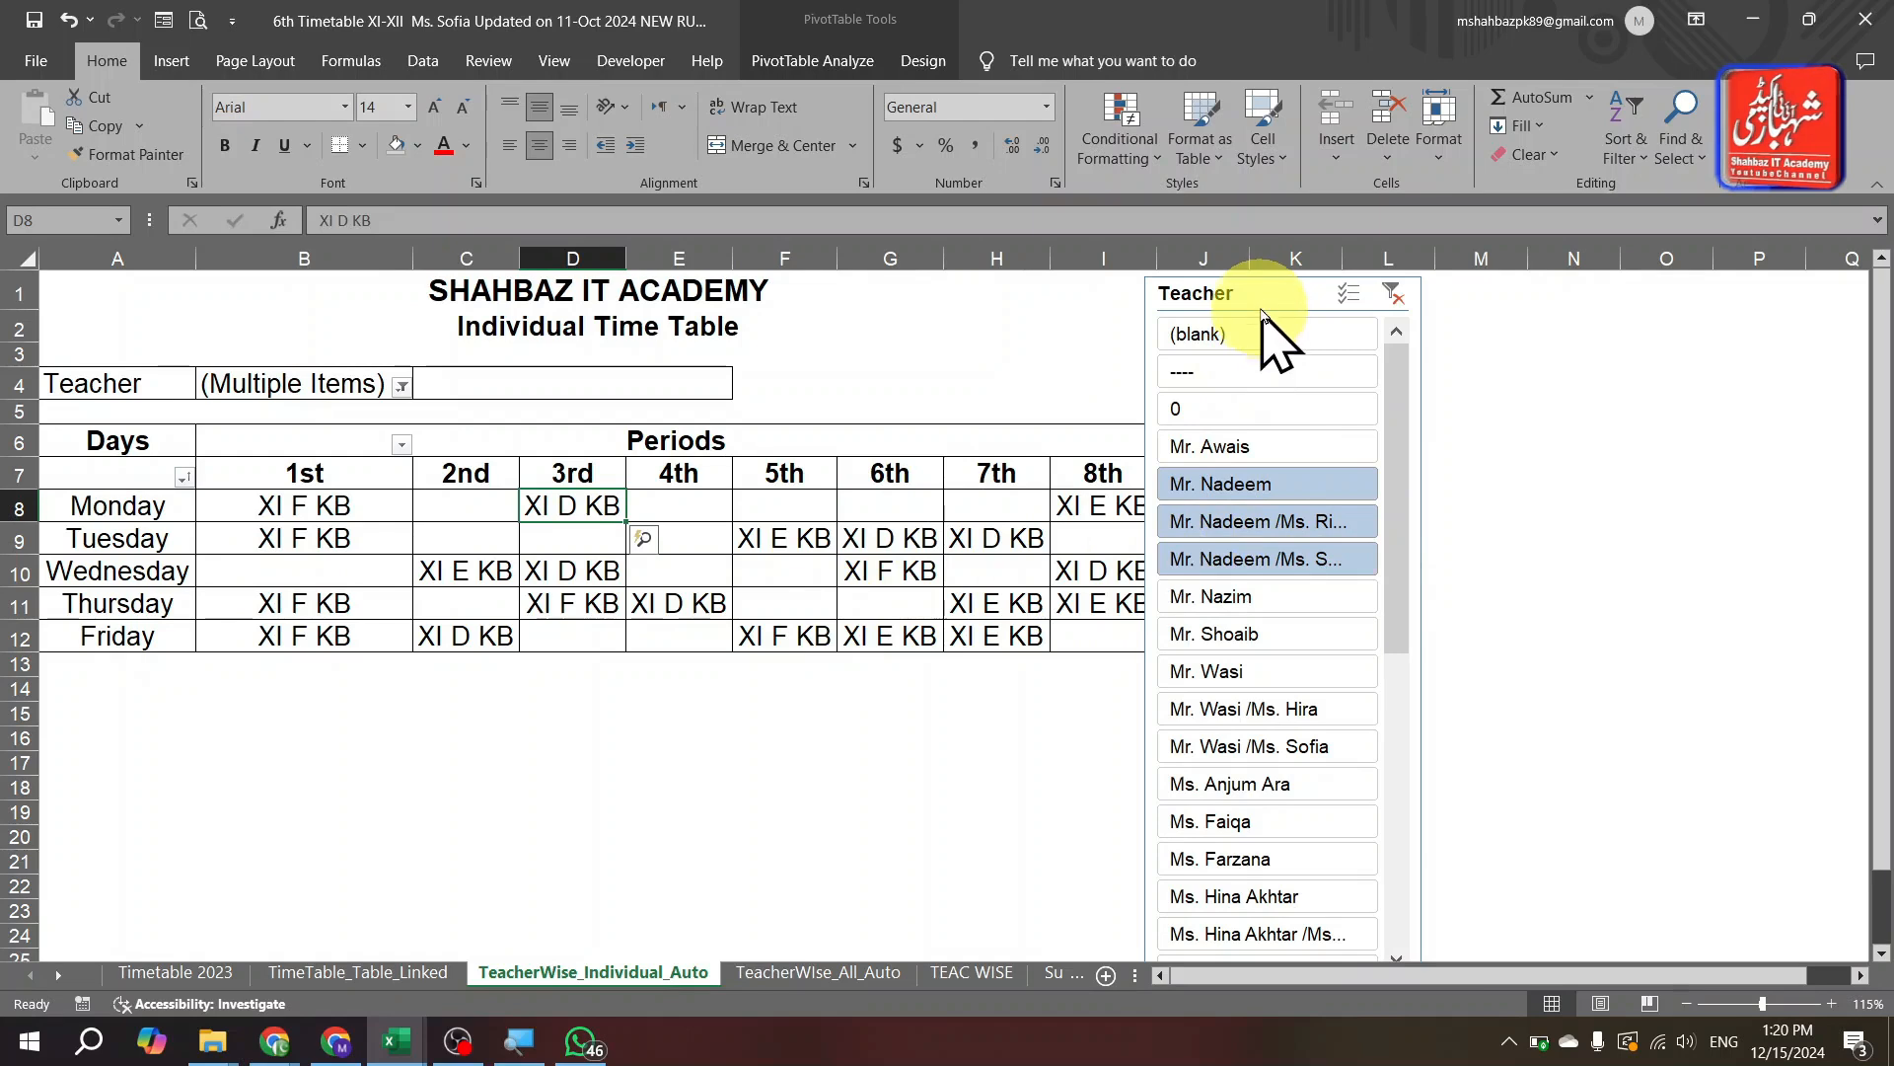
click(1352, 299)
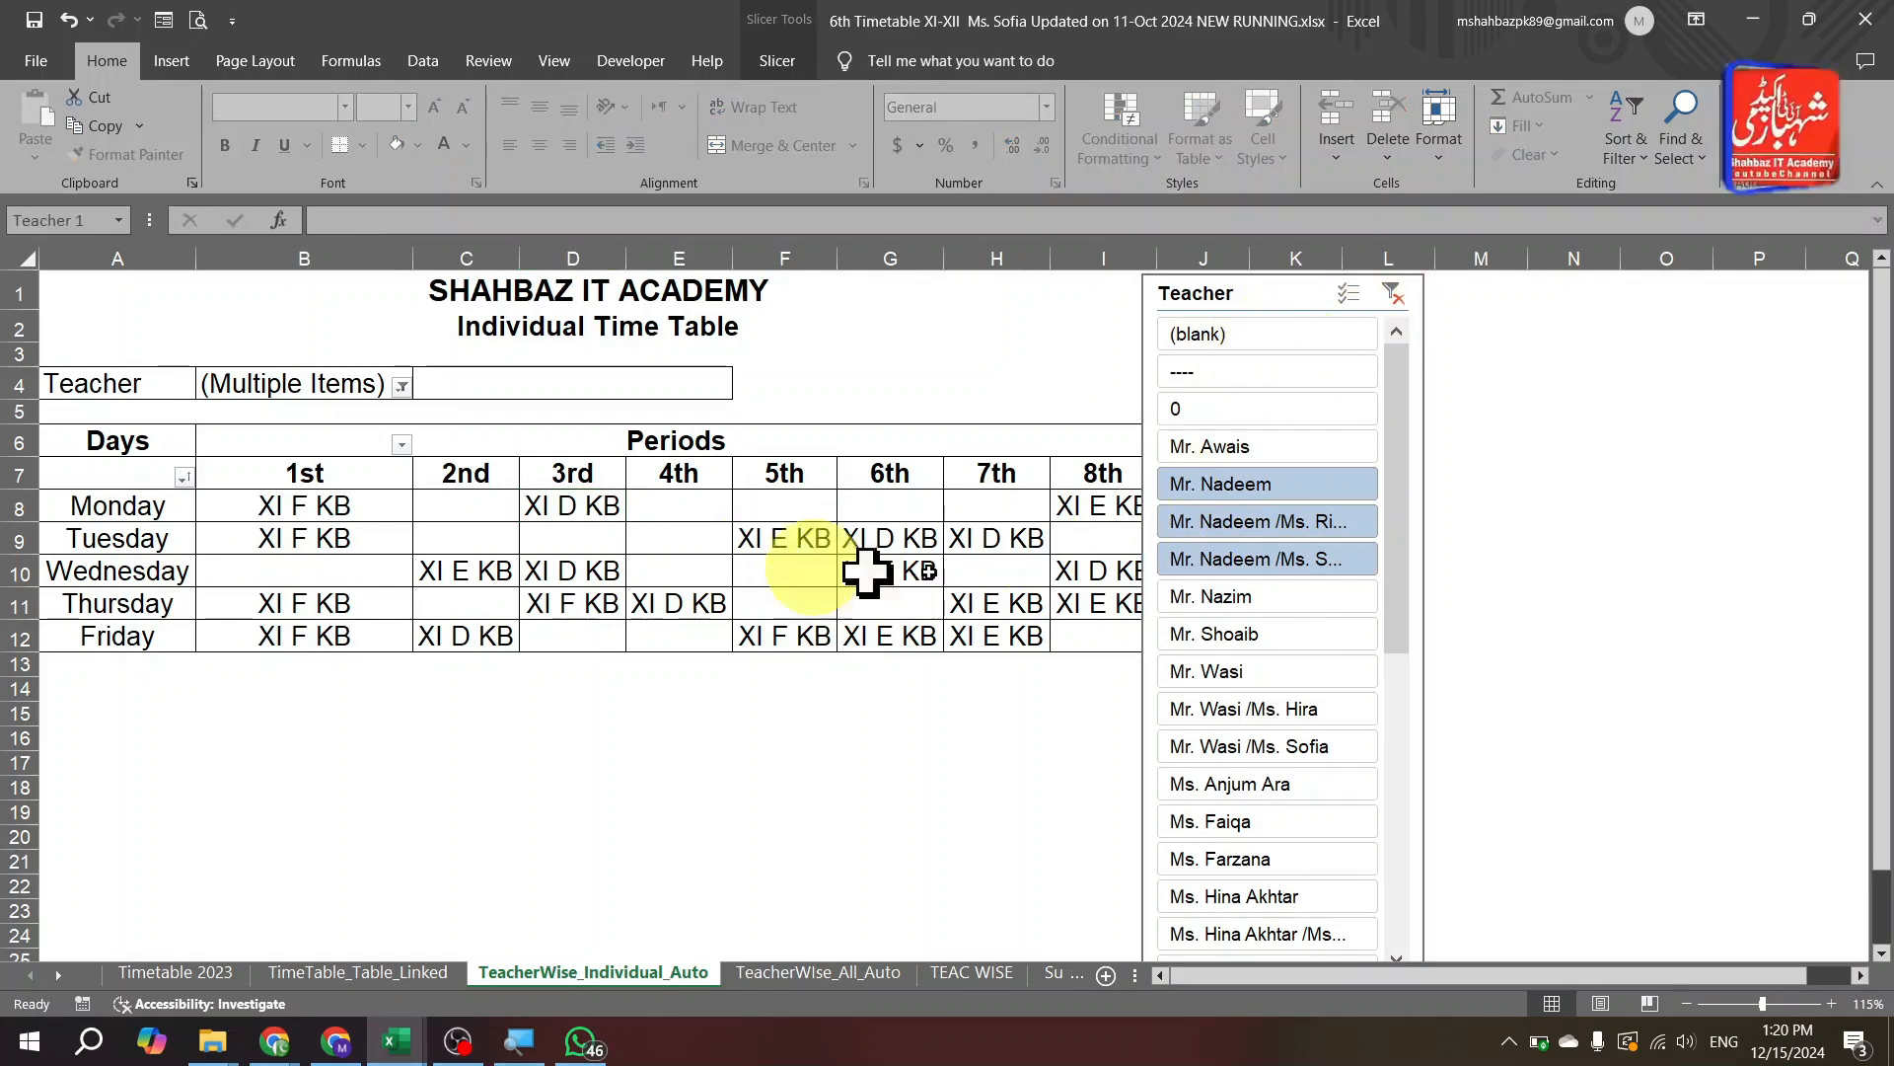
Try Mr. Shoaib and Mr. Wasi, settle on Ms. Farzana, and select her Tuesday 2nd period.
click(1263, 638)
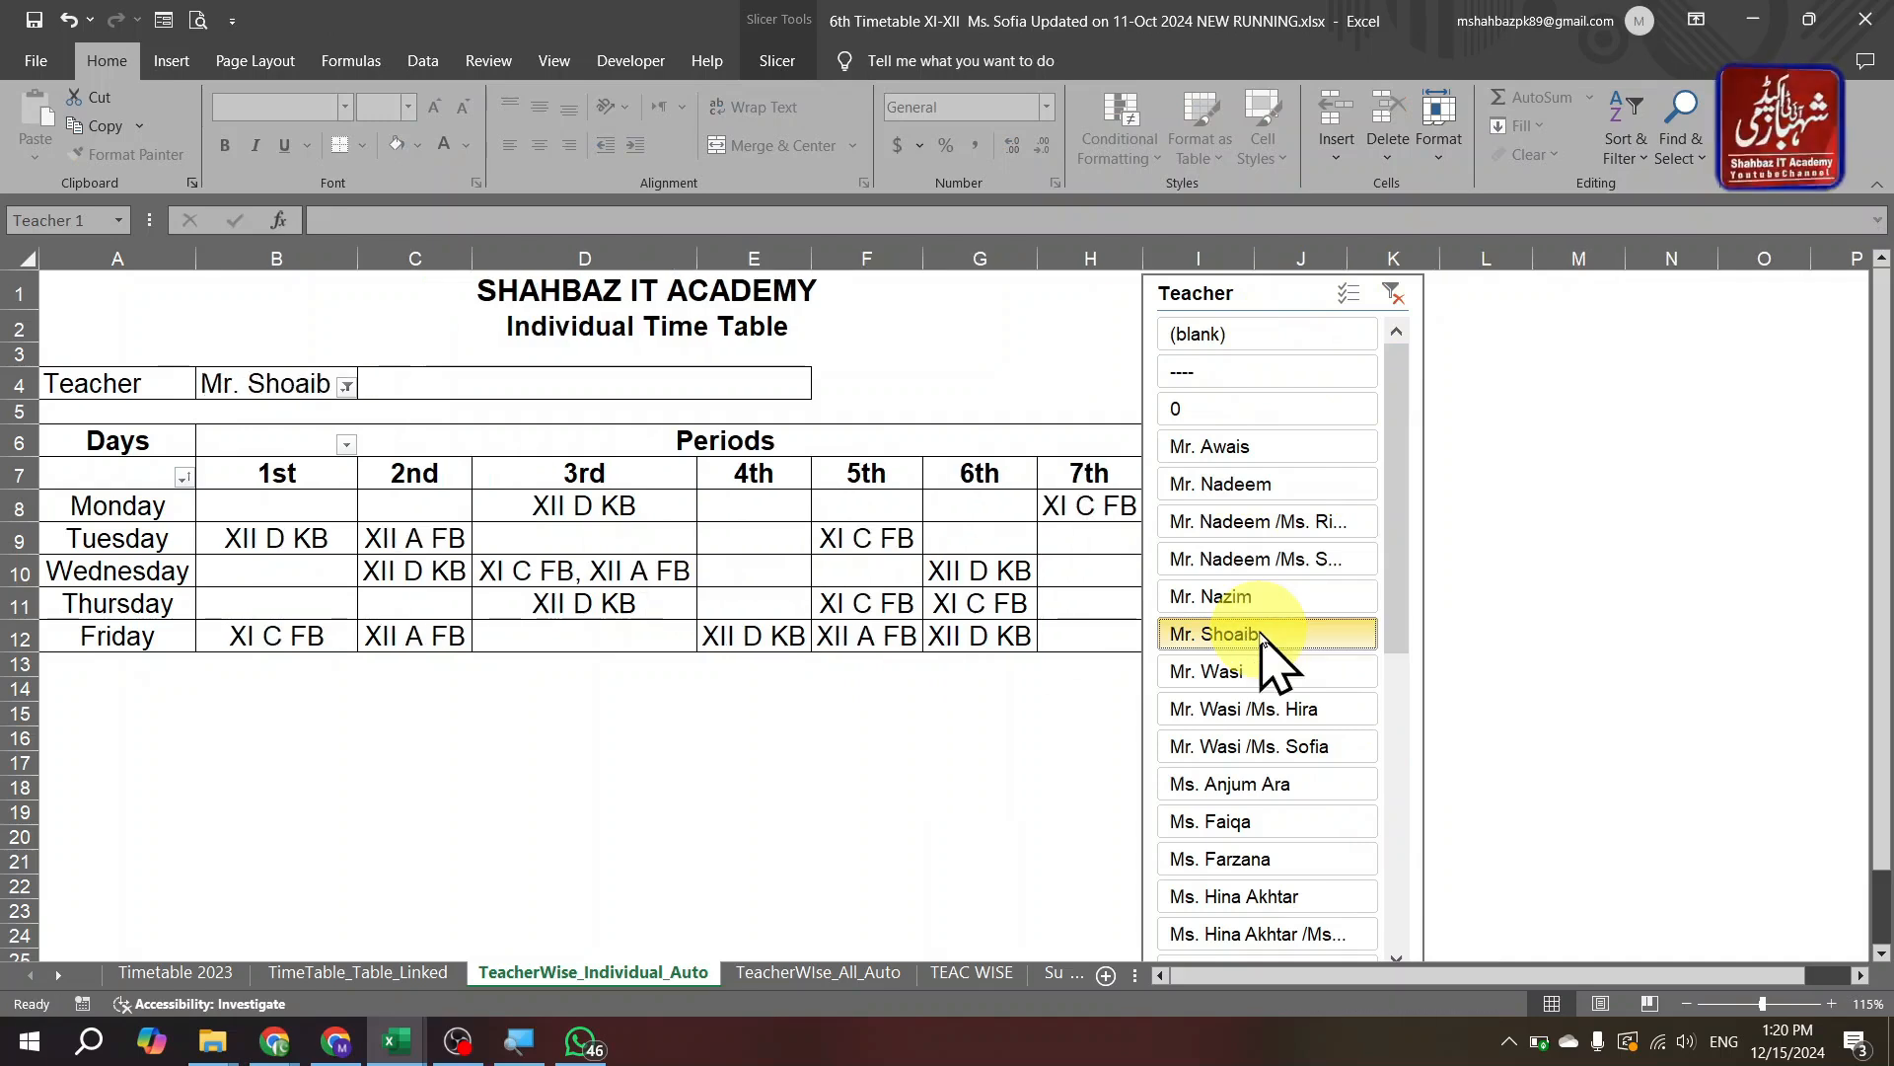
click(1318, 687)
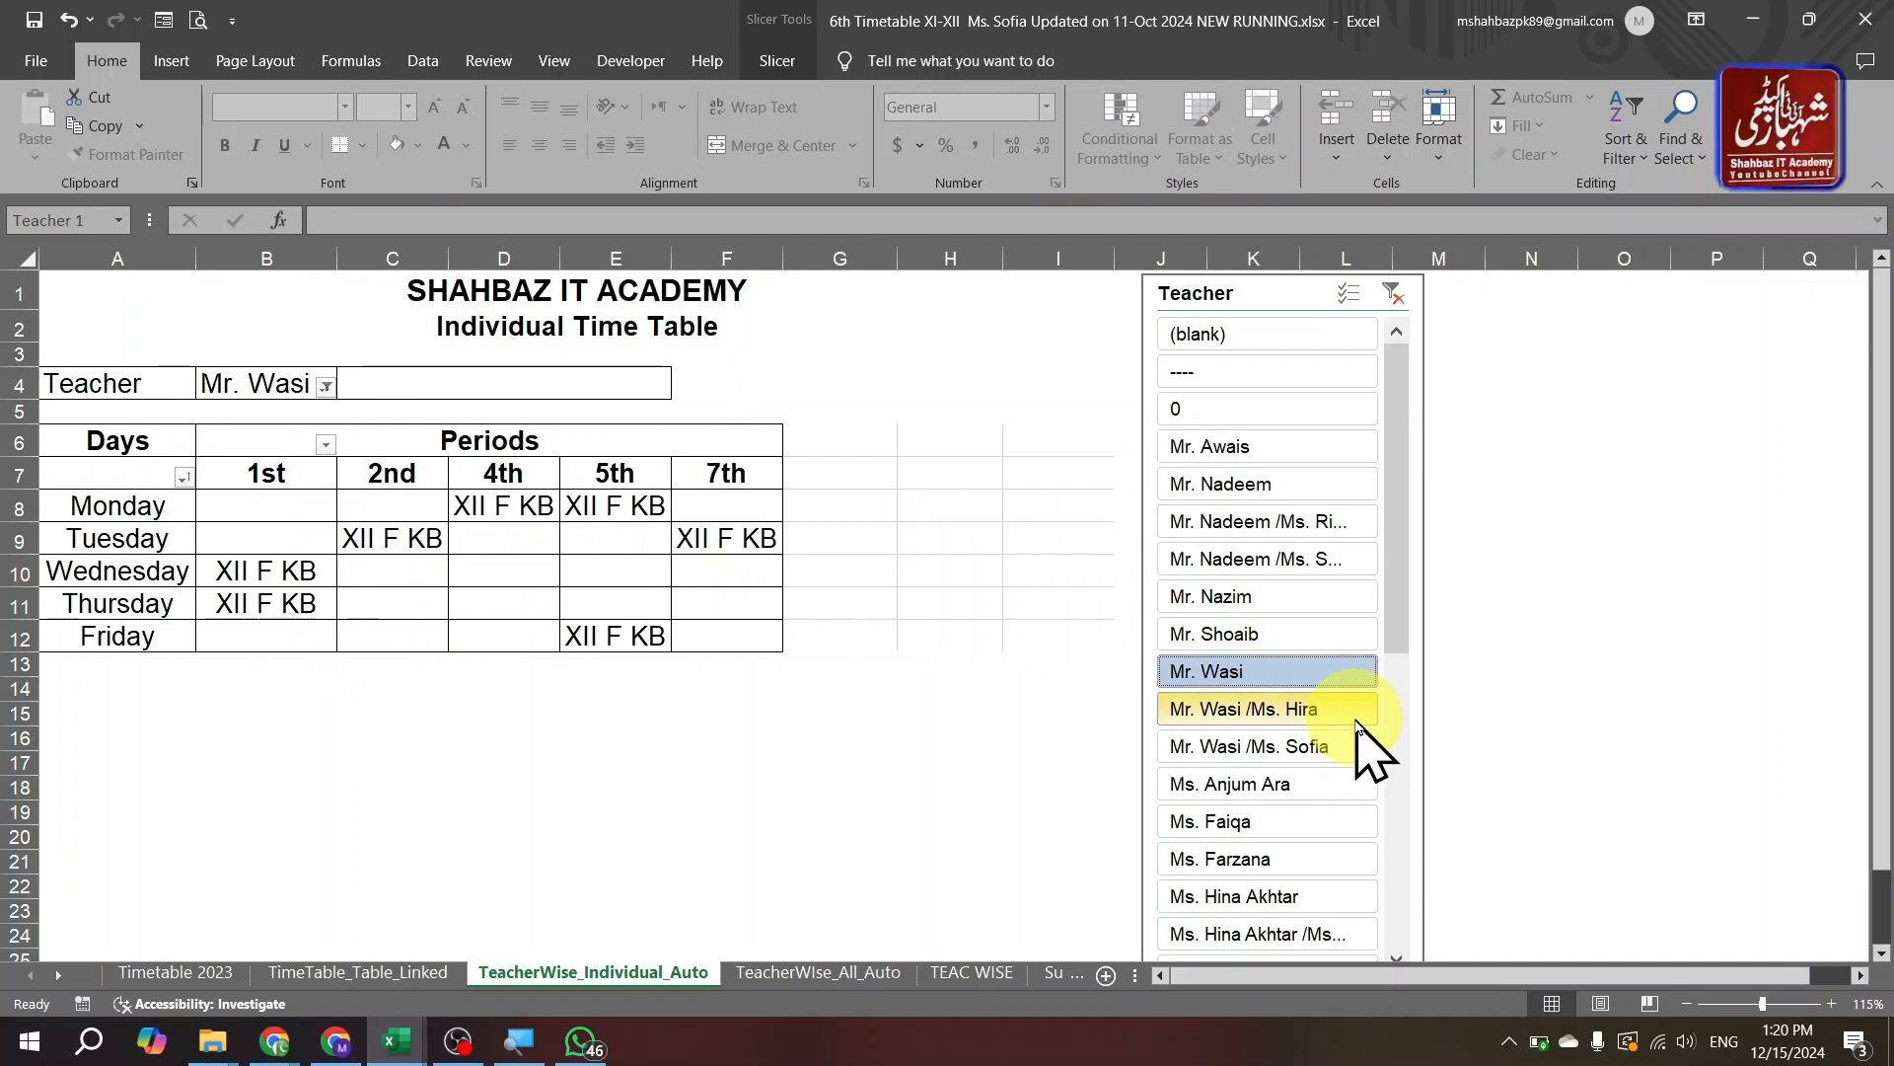
click(1305, 864)
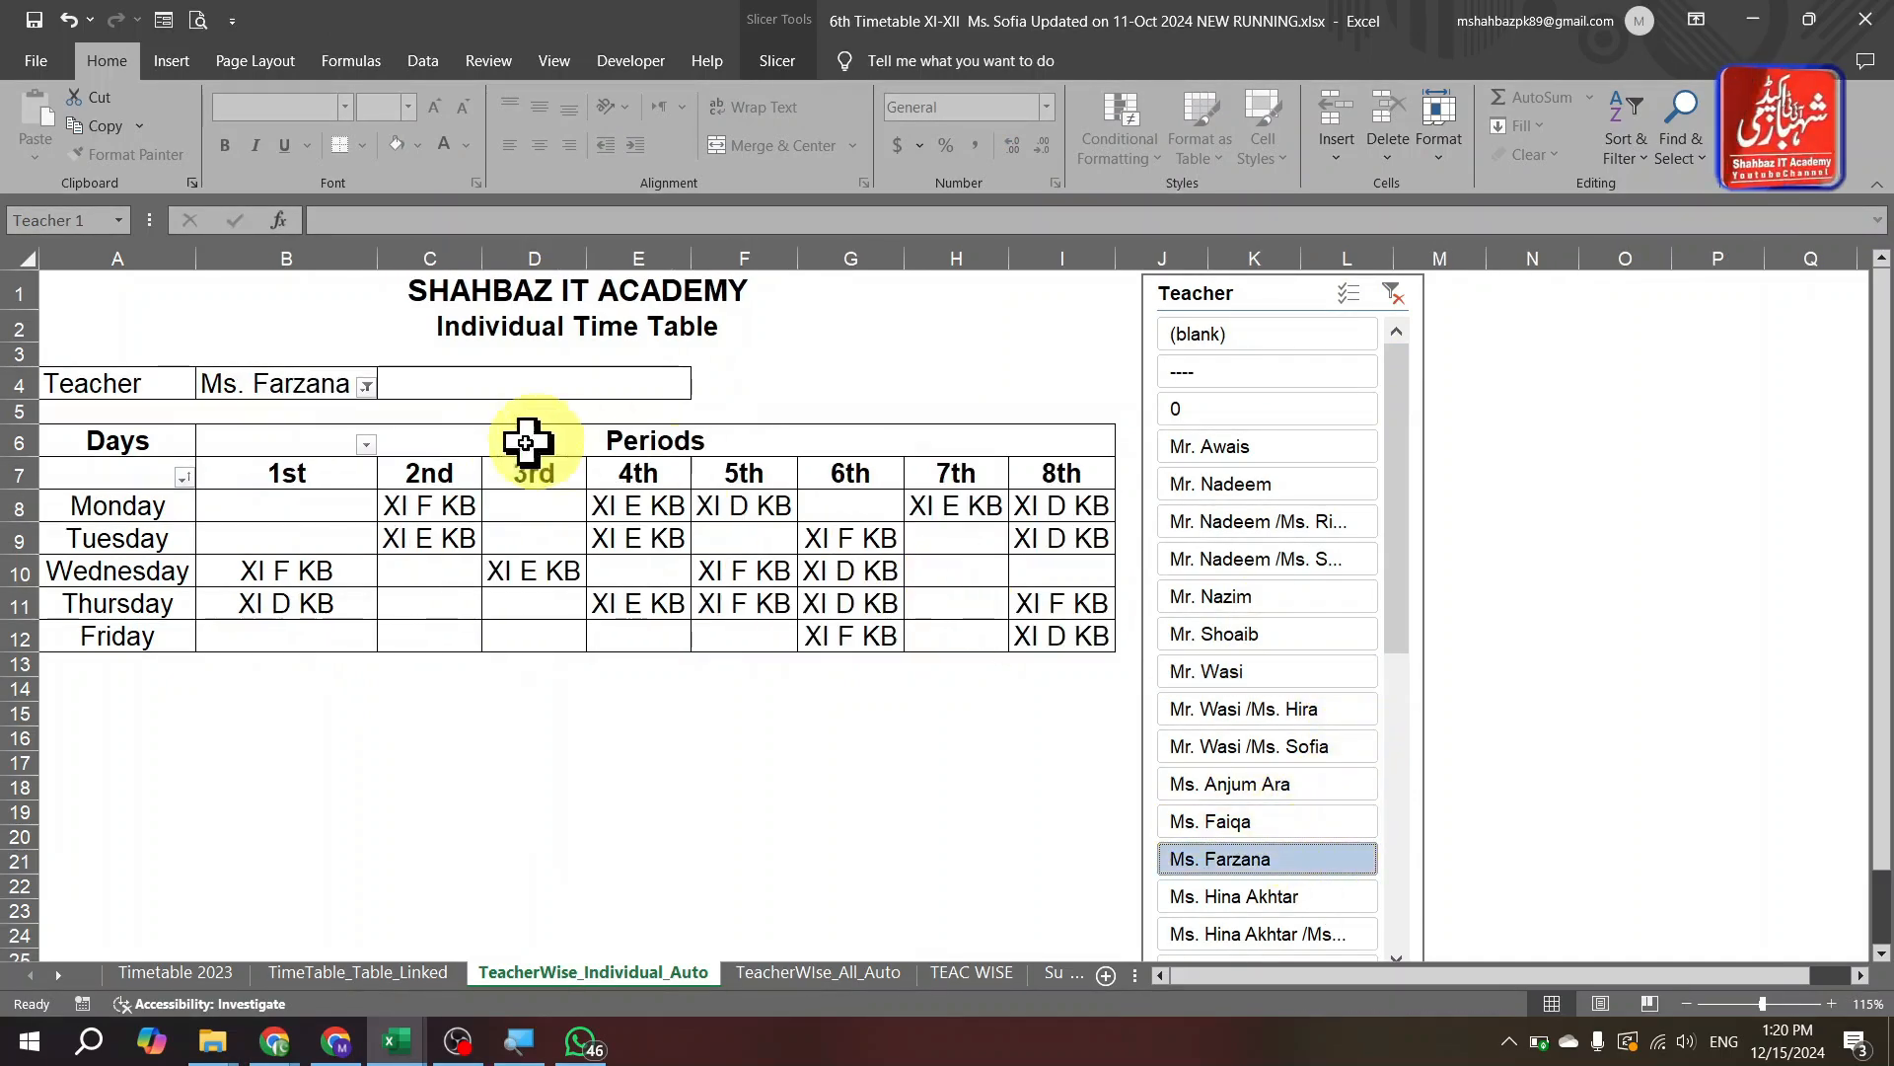
click(415, 547)
Drill through Ms. Farzana's Tuesday 2nd period to a new Sheet2, then open the PivotTable Analyze commands.
double_click(416, 547)
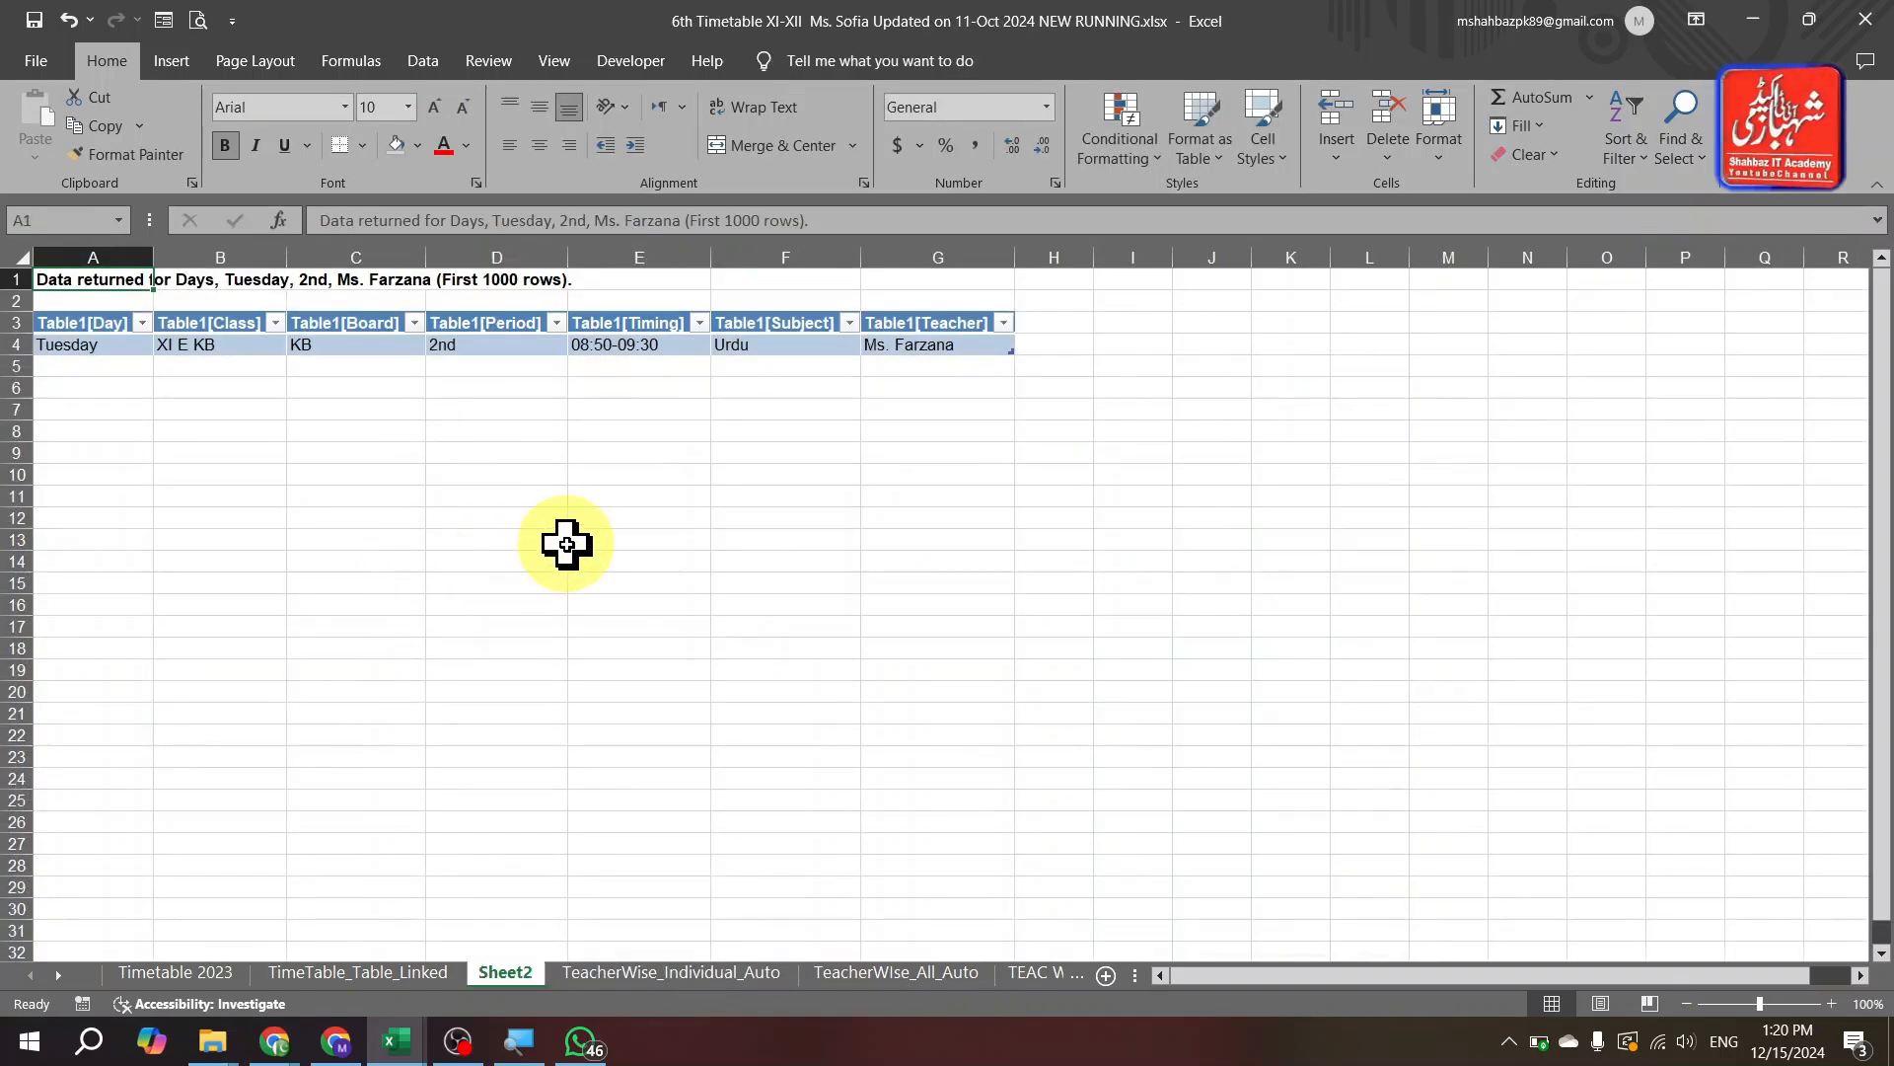
key(ctrl+Page_Down)
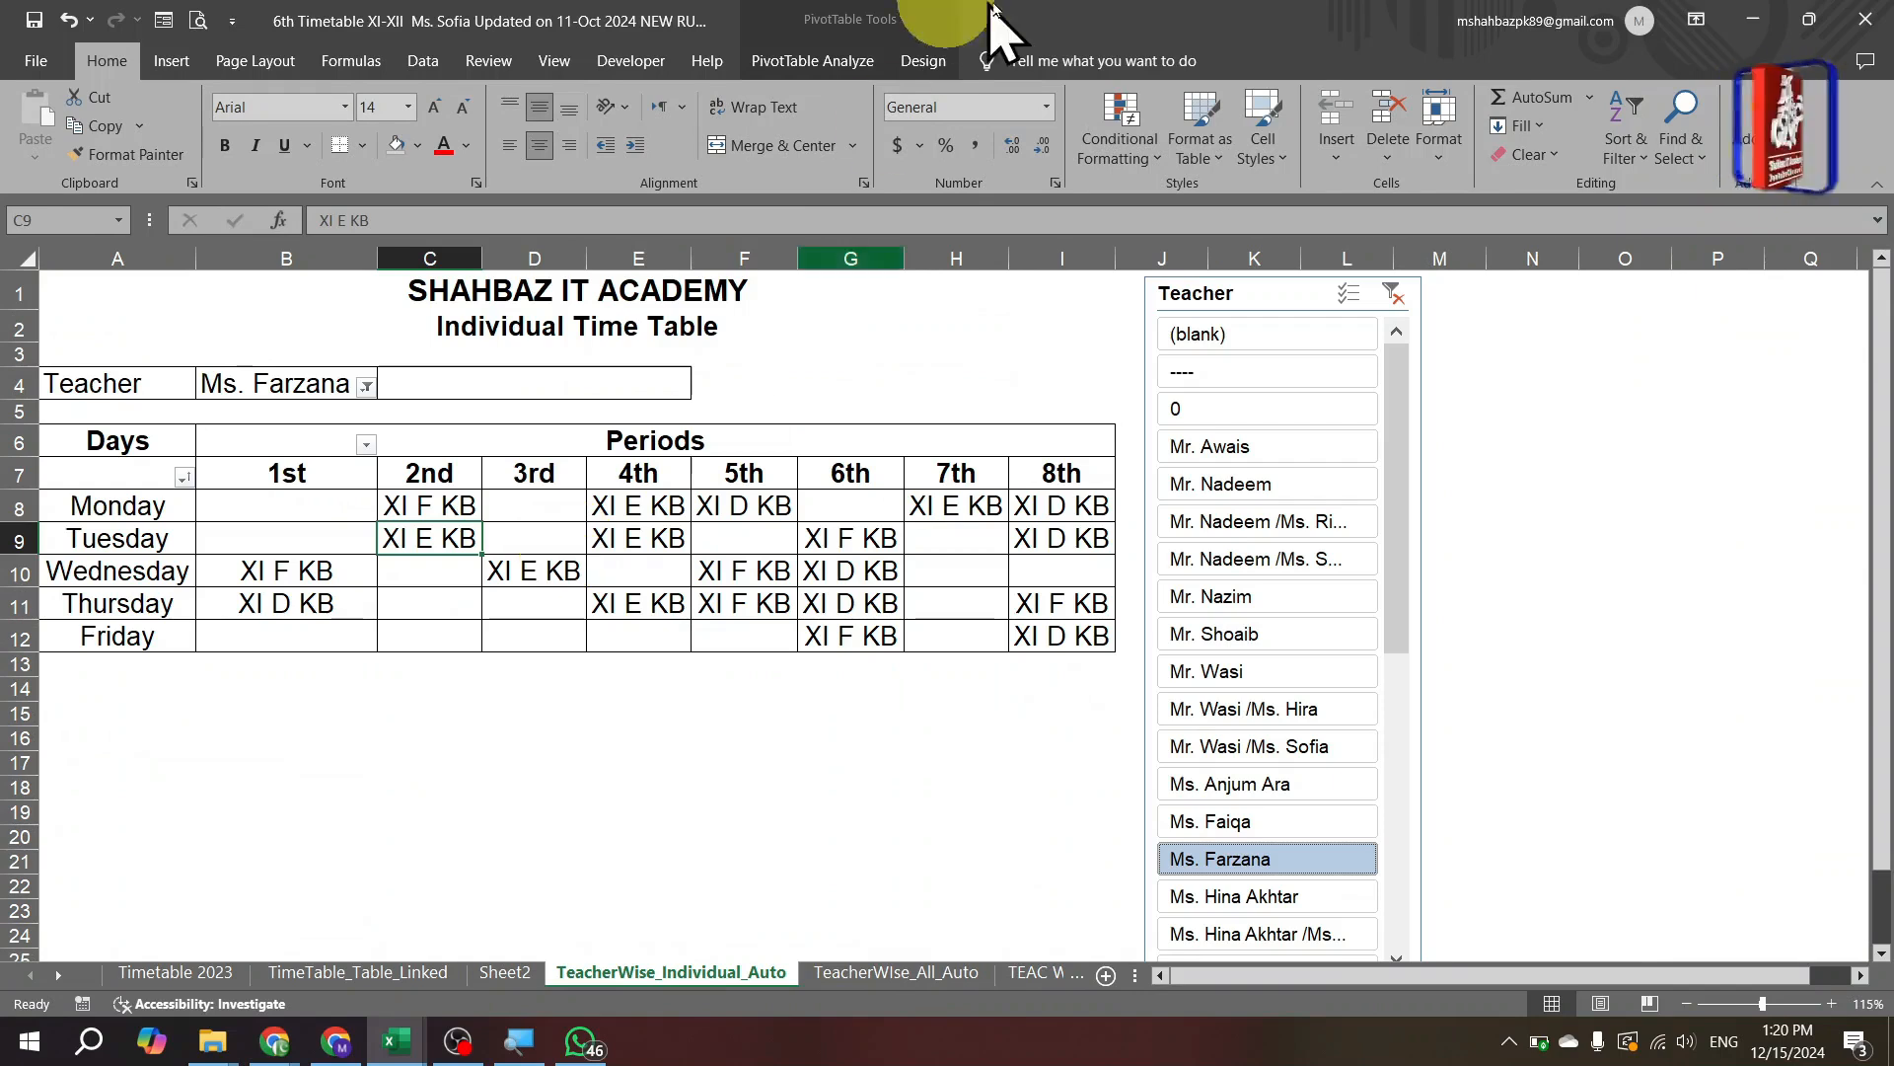
click(898, 65)
click(845, 61)
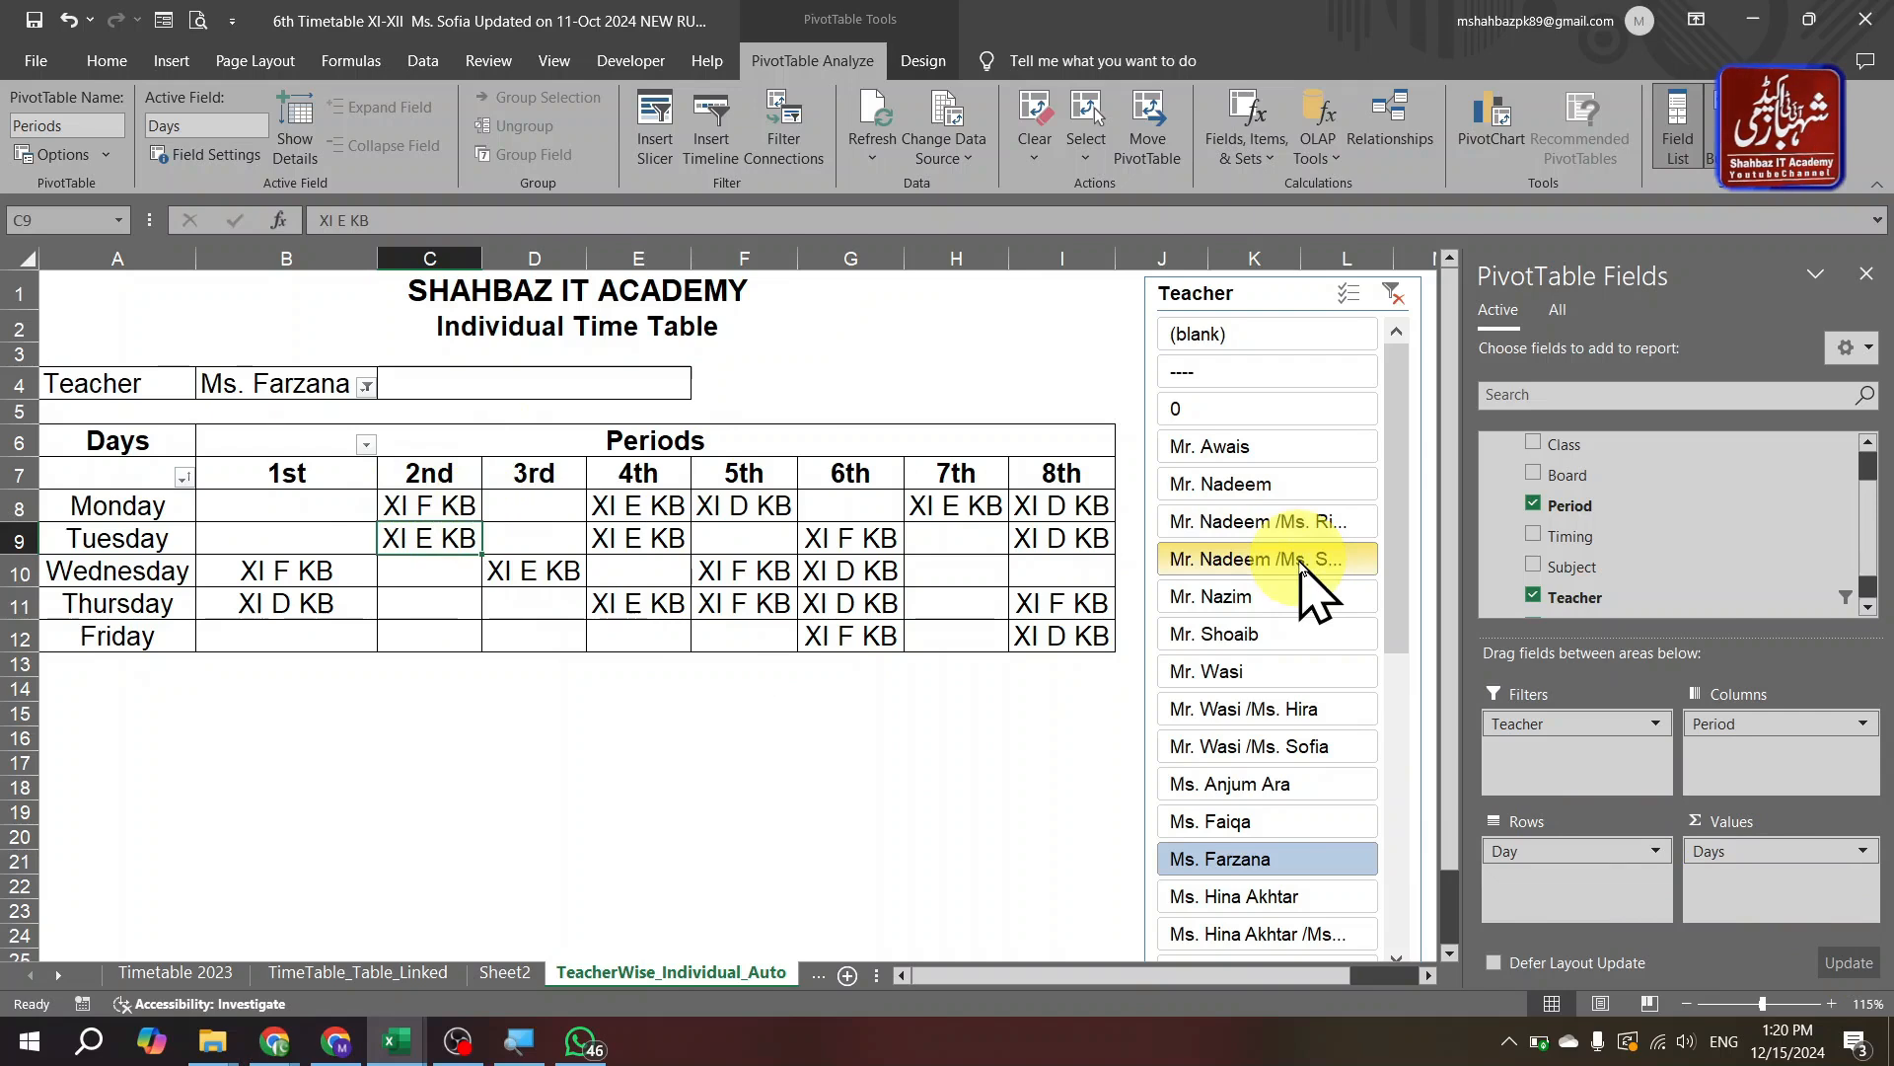
click(1863, 852)
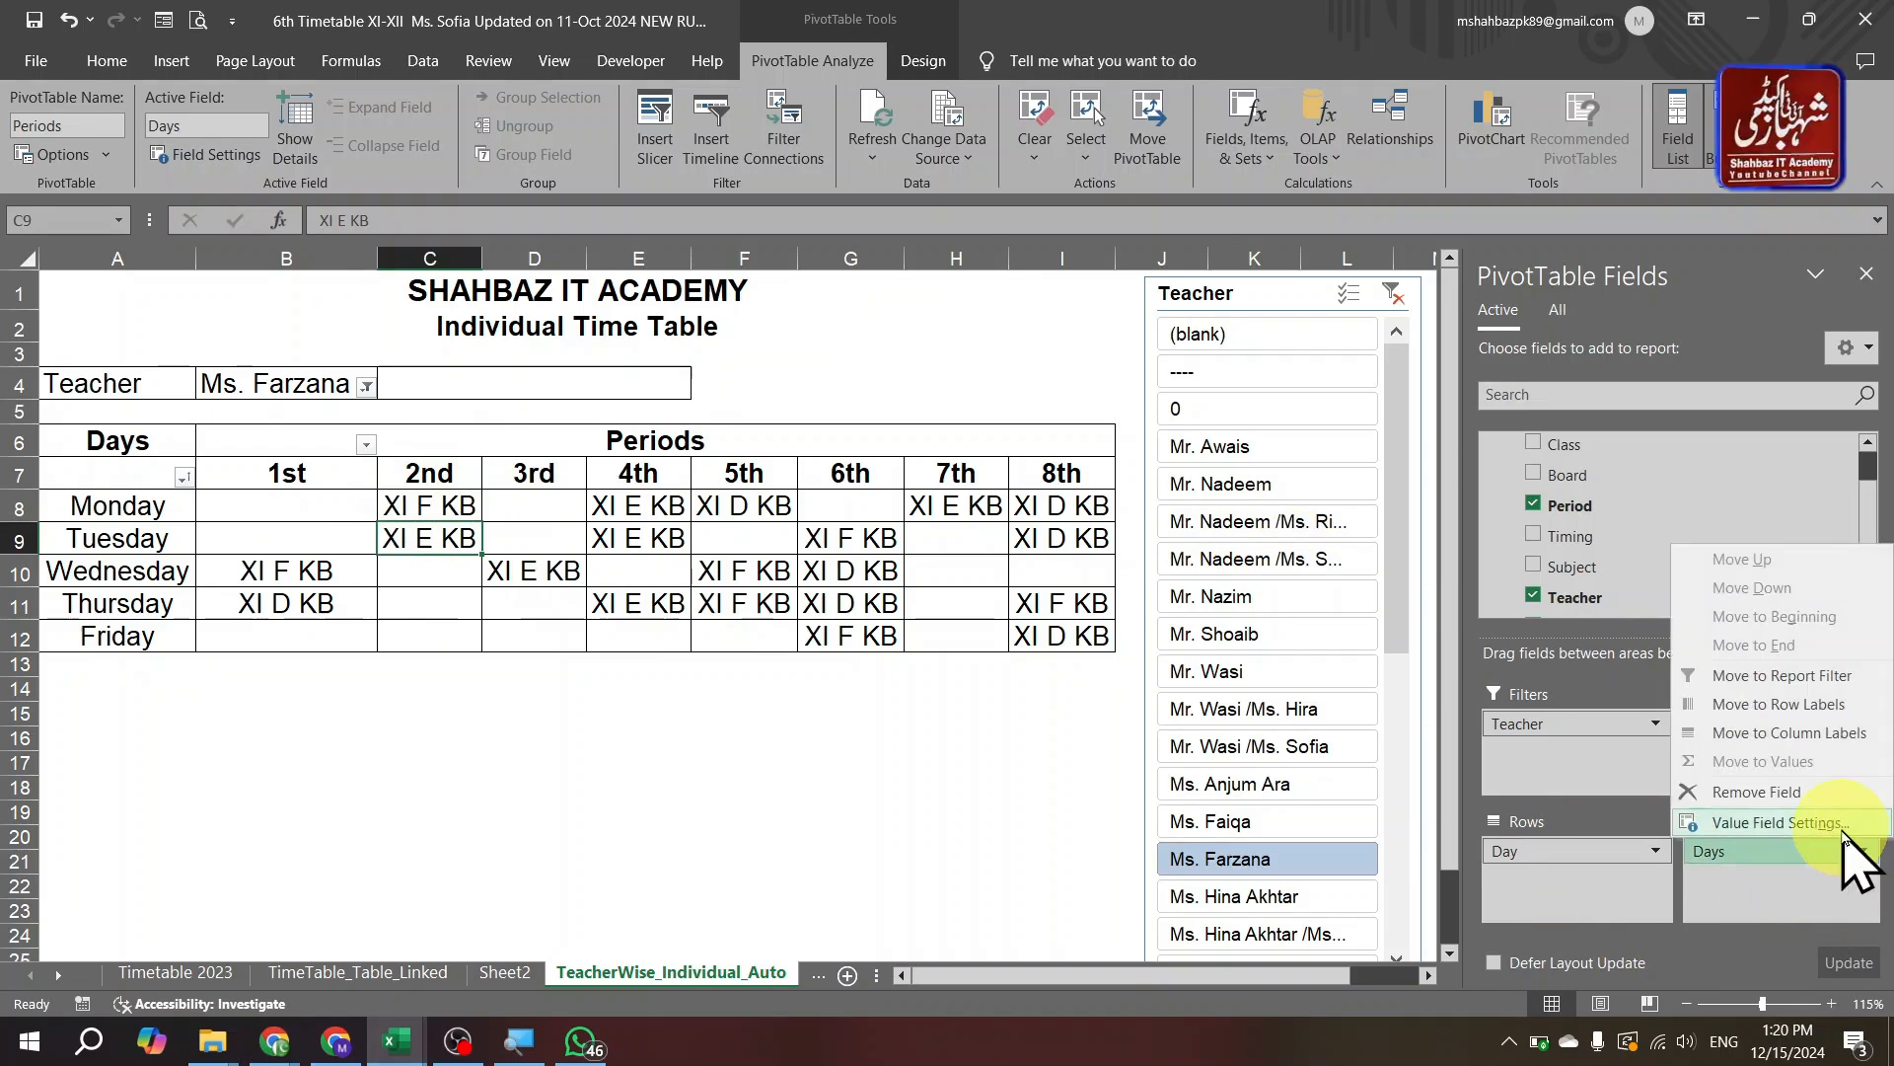
click(1843, 829)
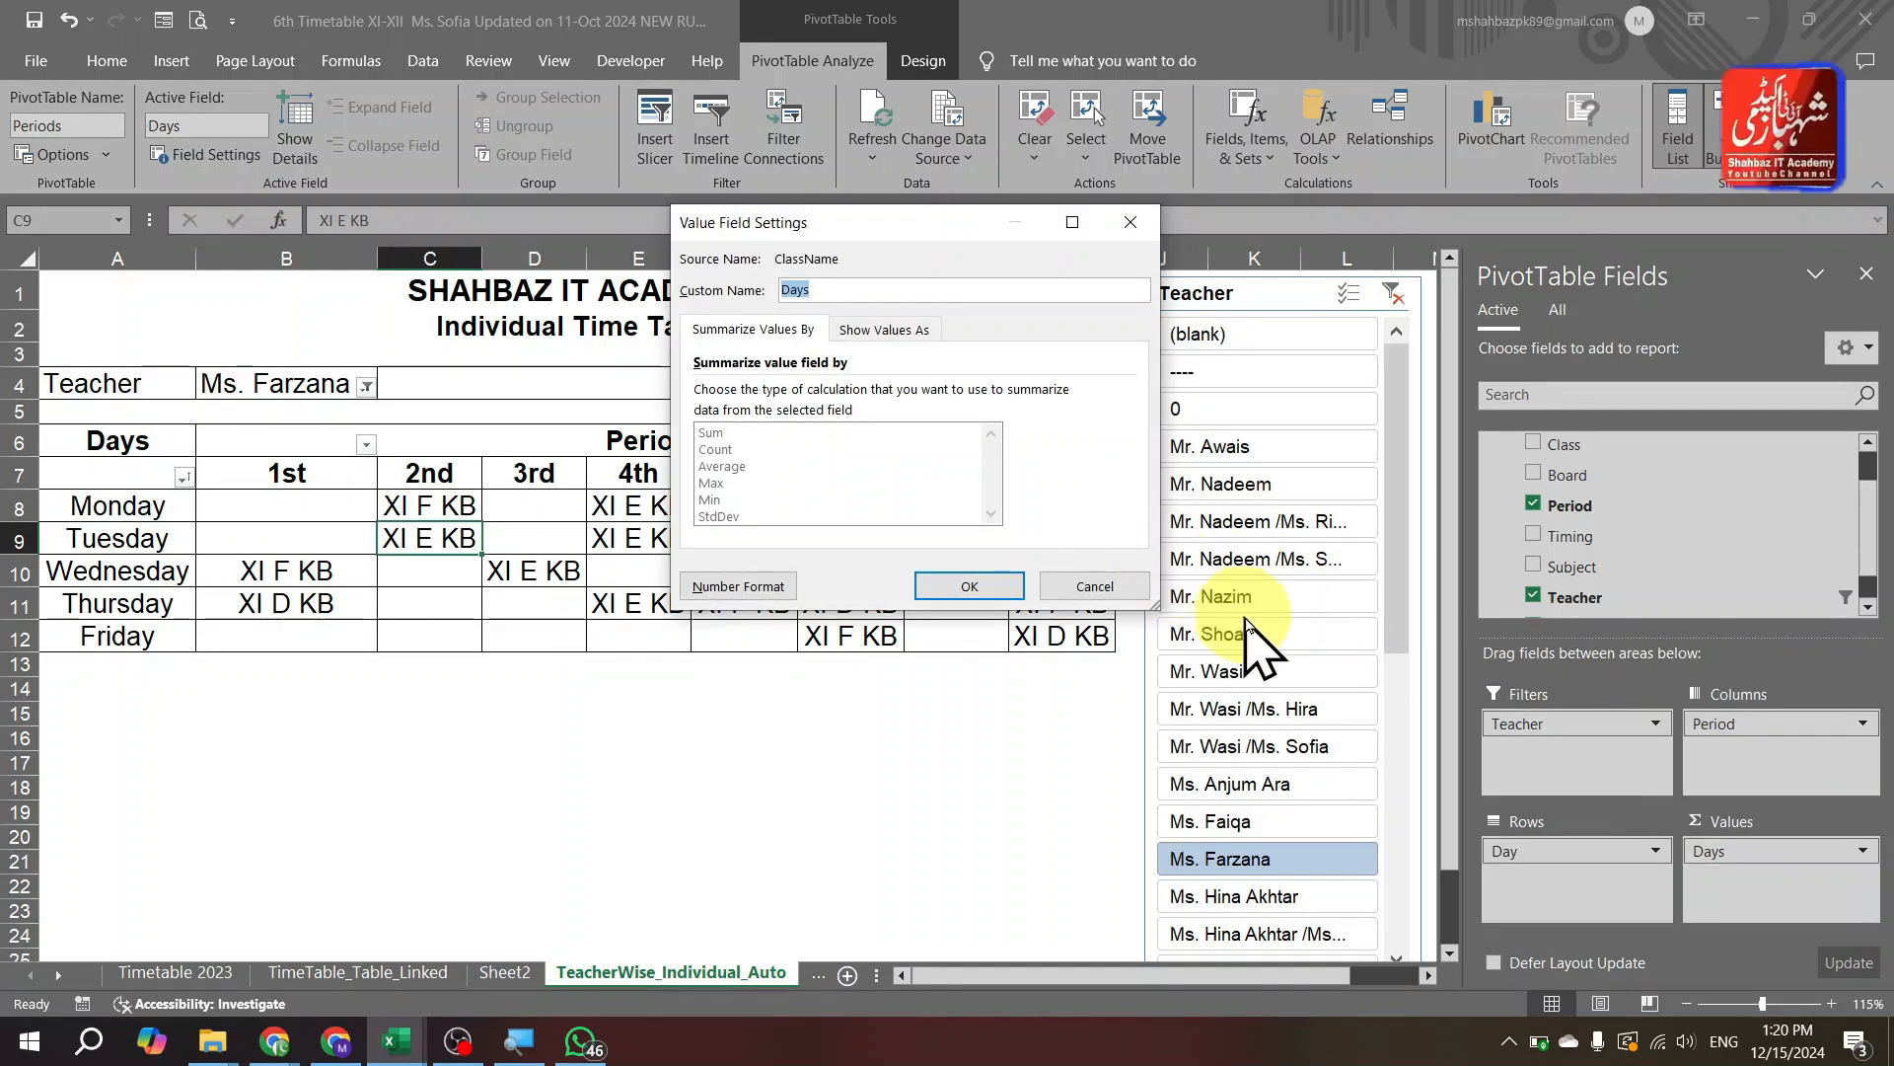
key(Escape)
click(1863, 851)
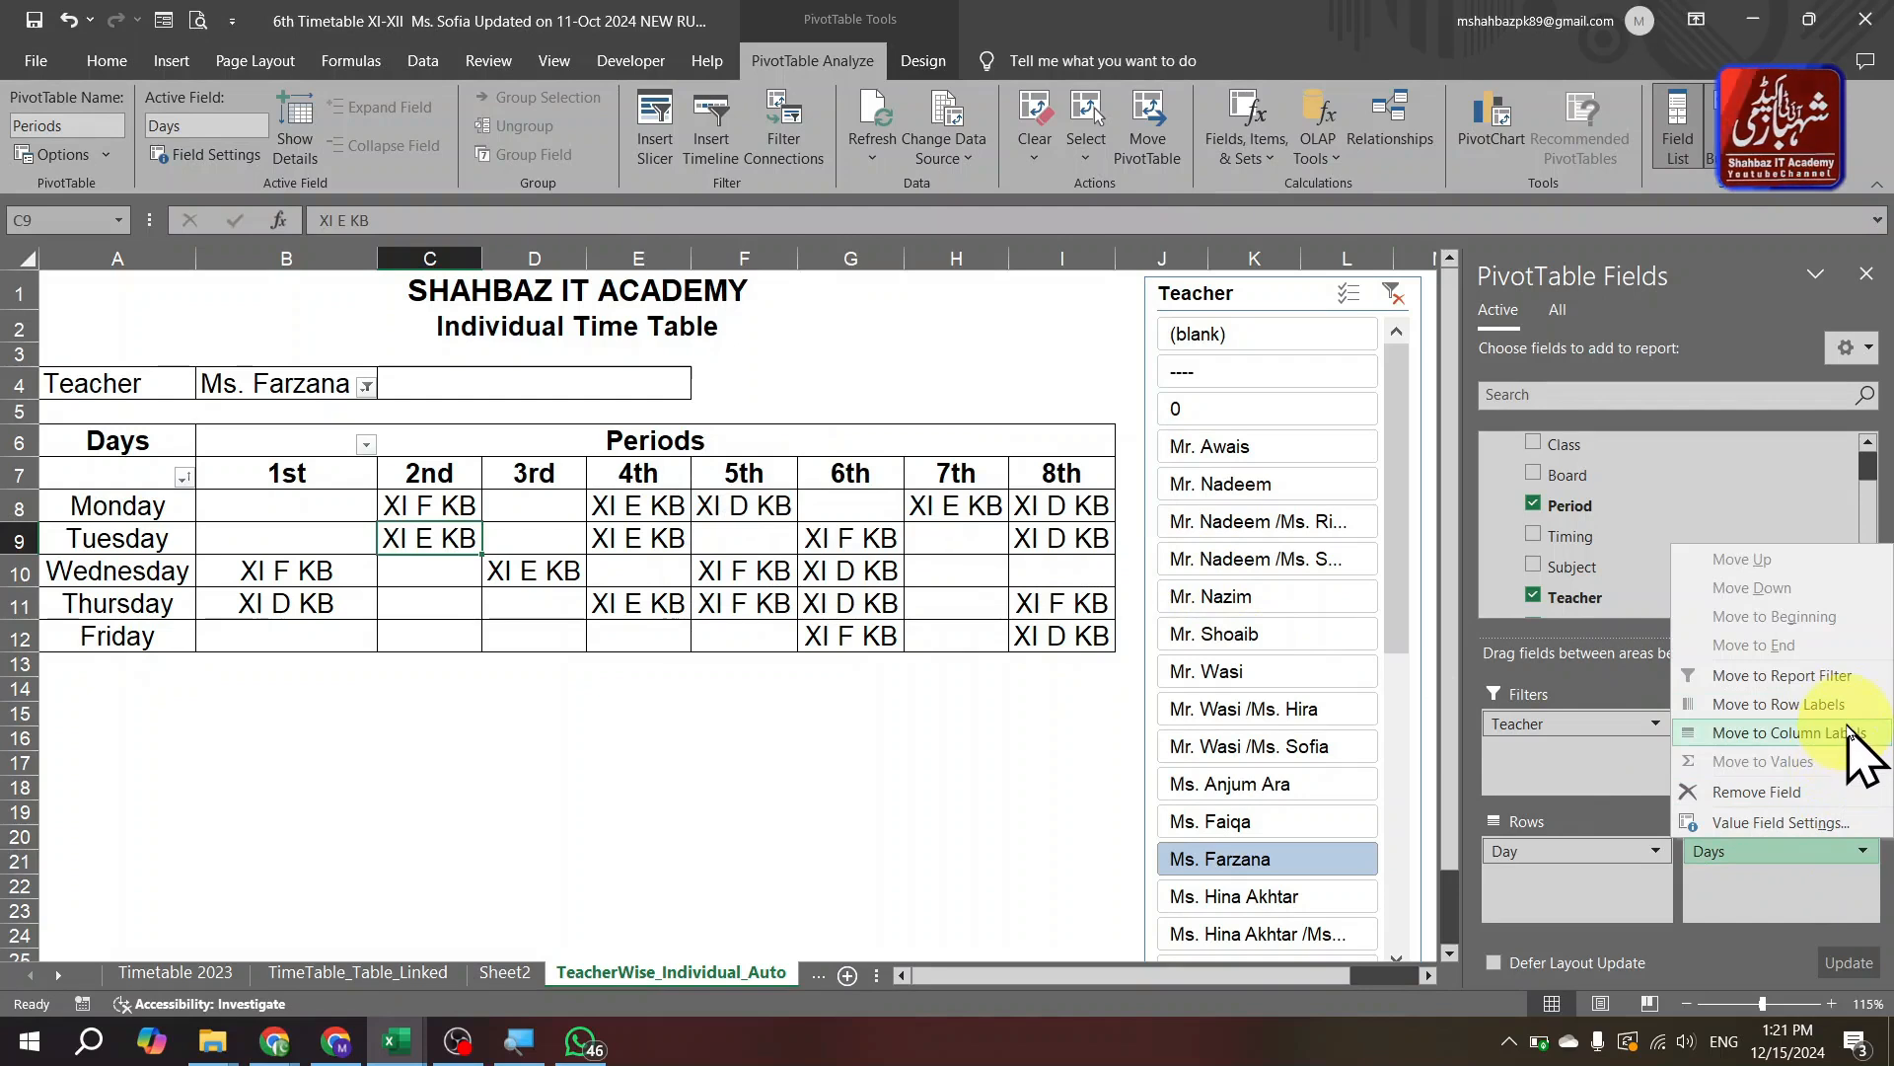
click(1820, 826)
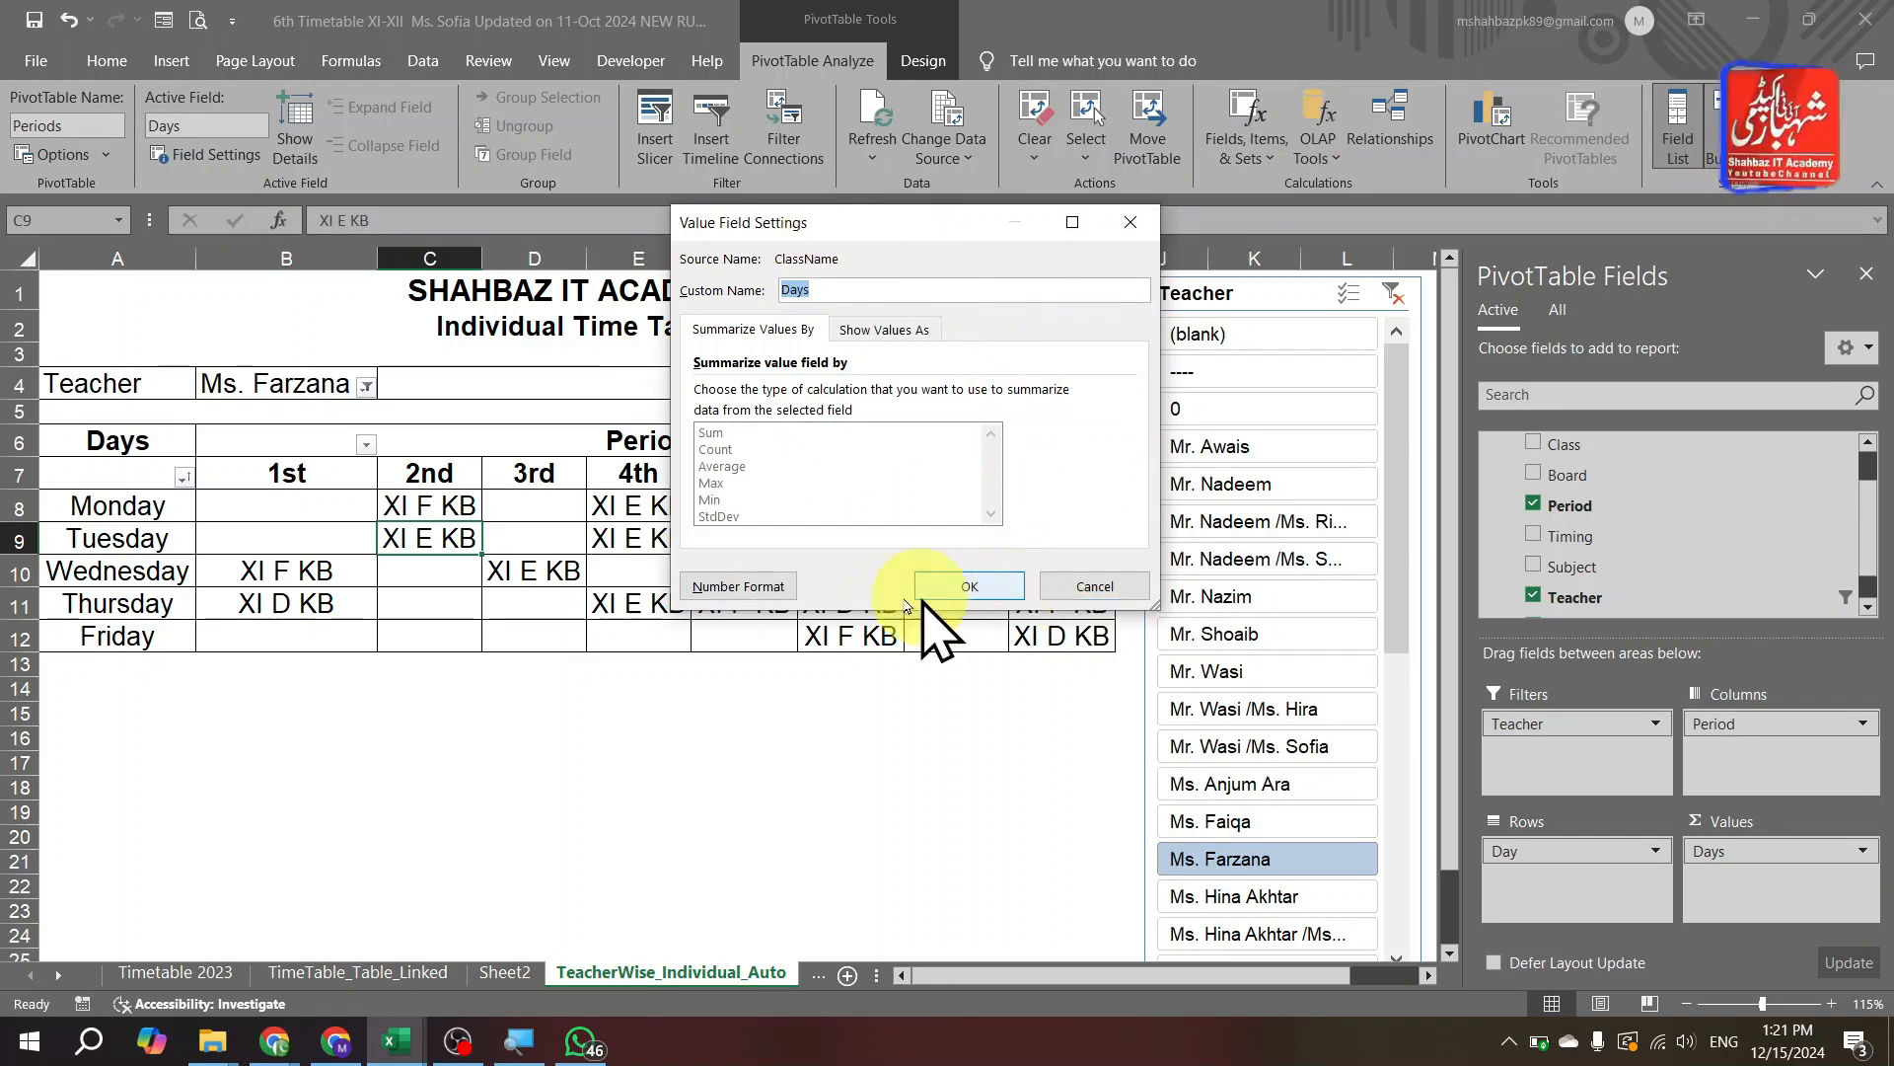
click(768, 589)
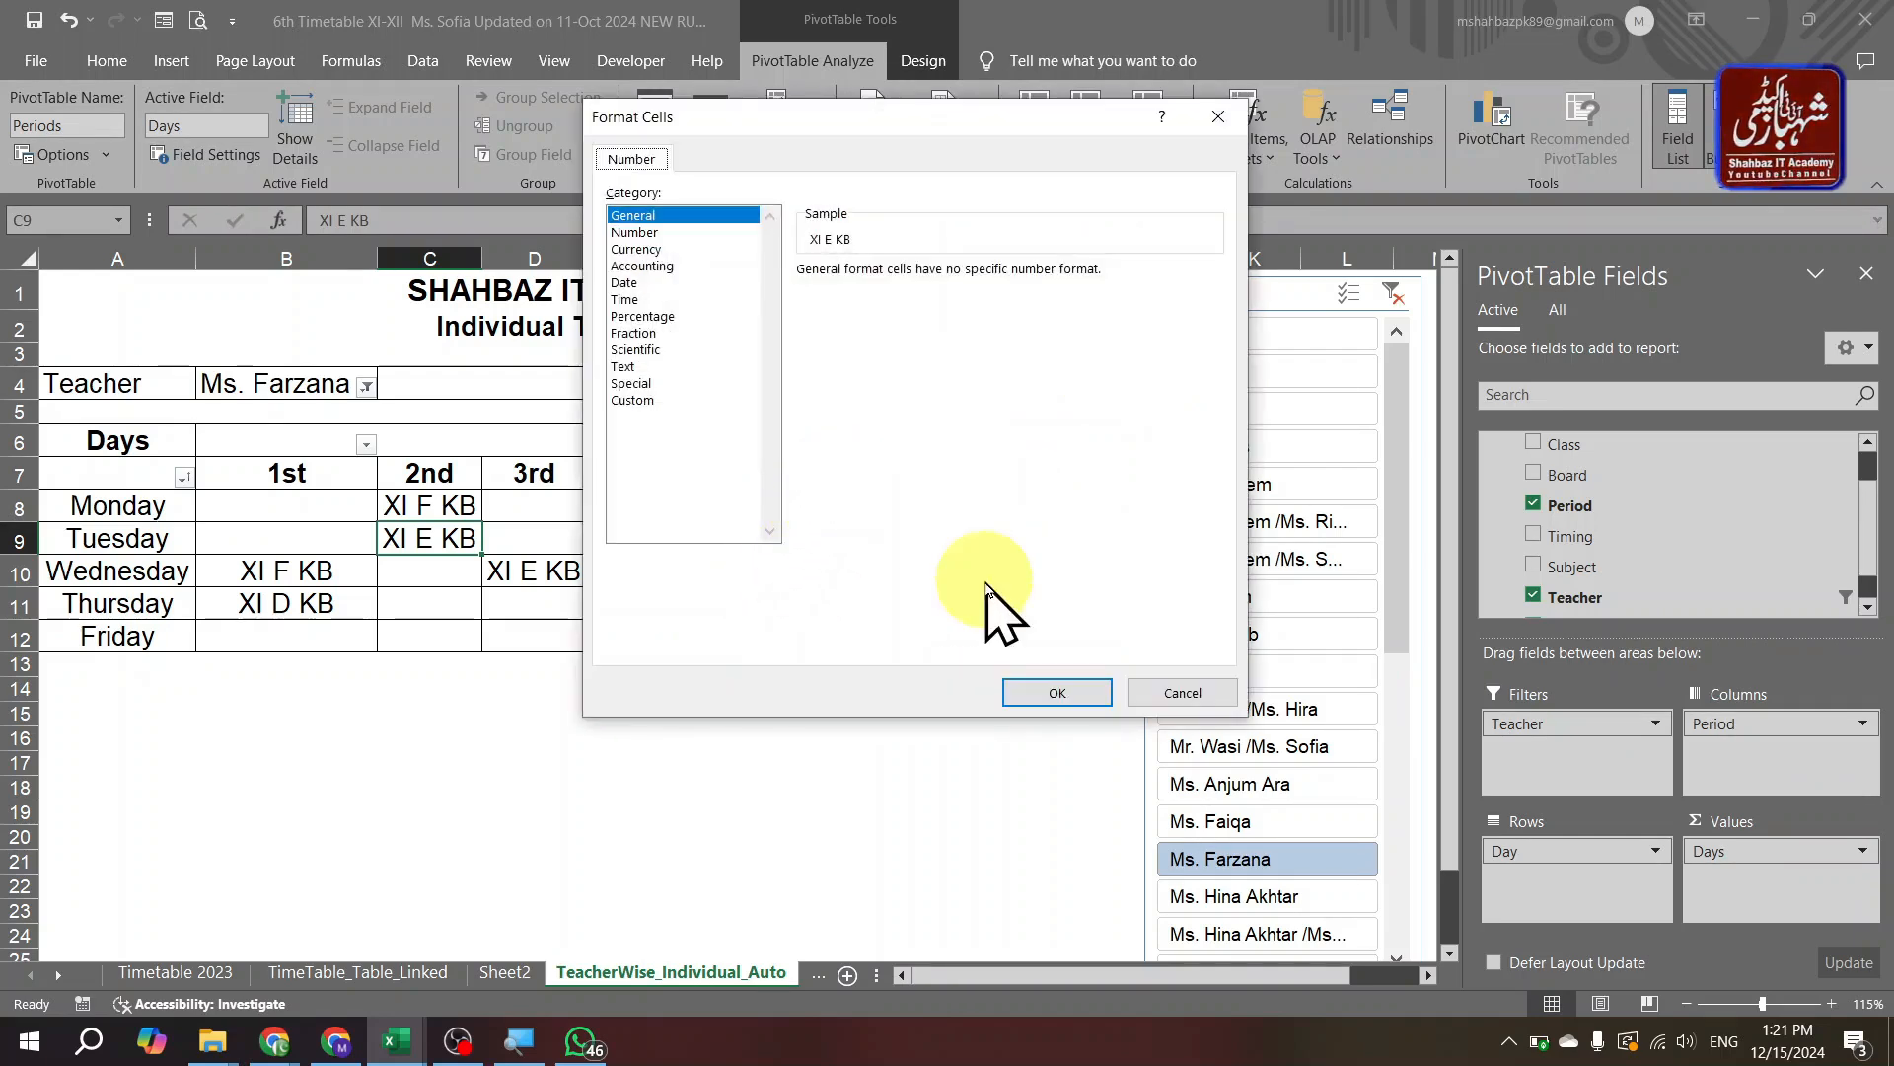
click(1078, 687)
key(Escape)
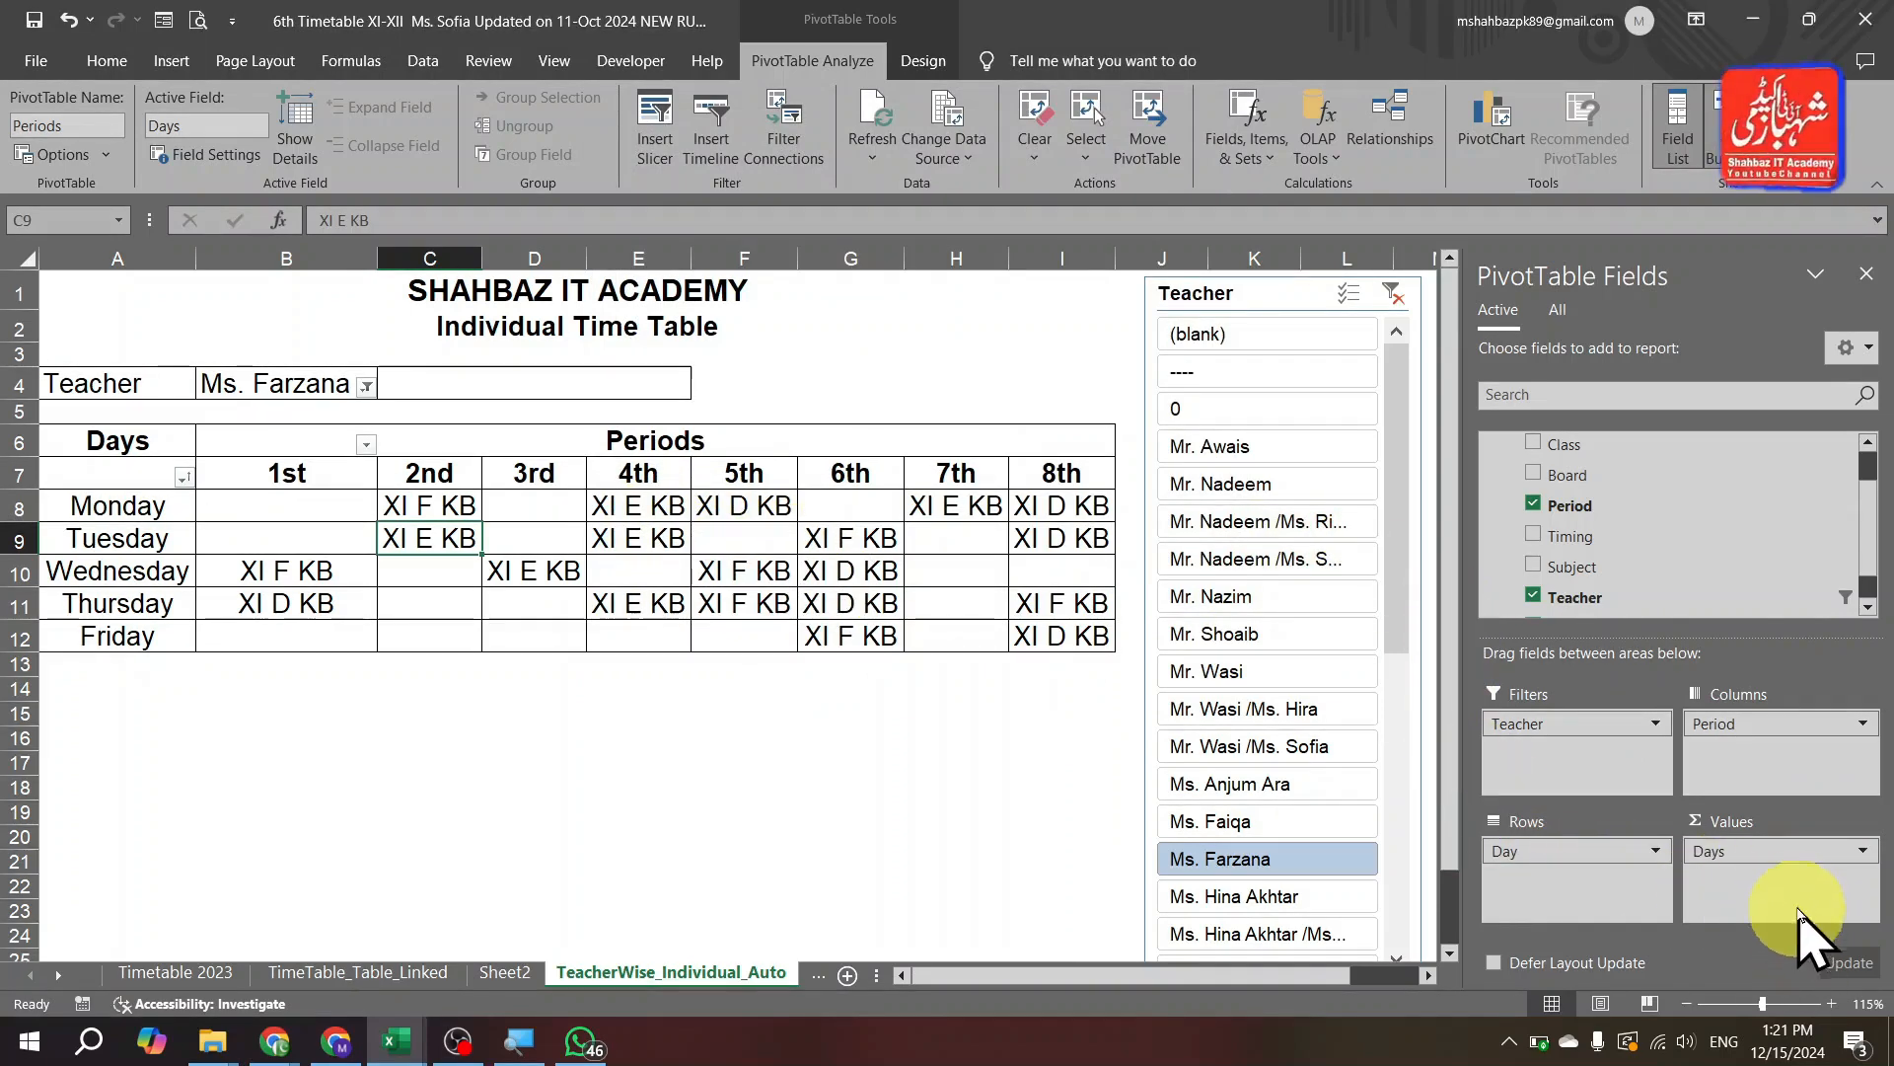
click(1868, 607)
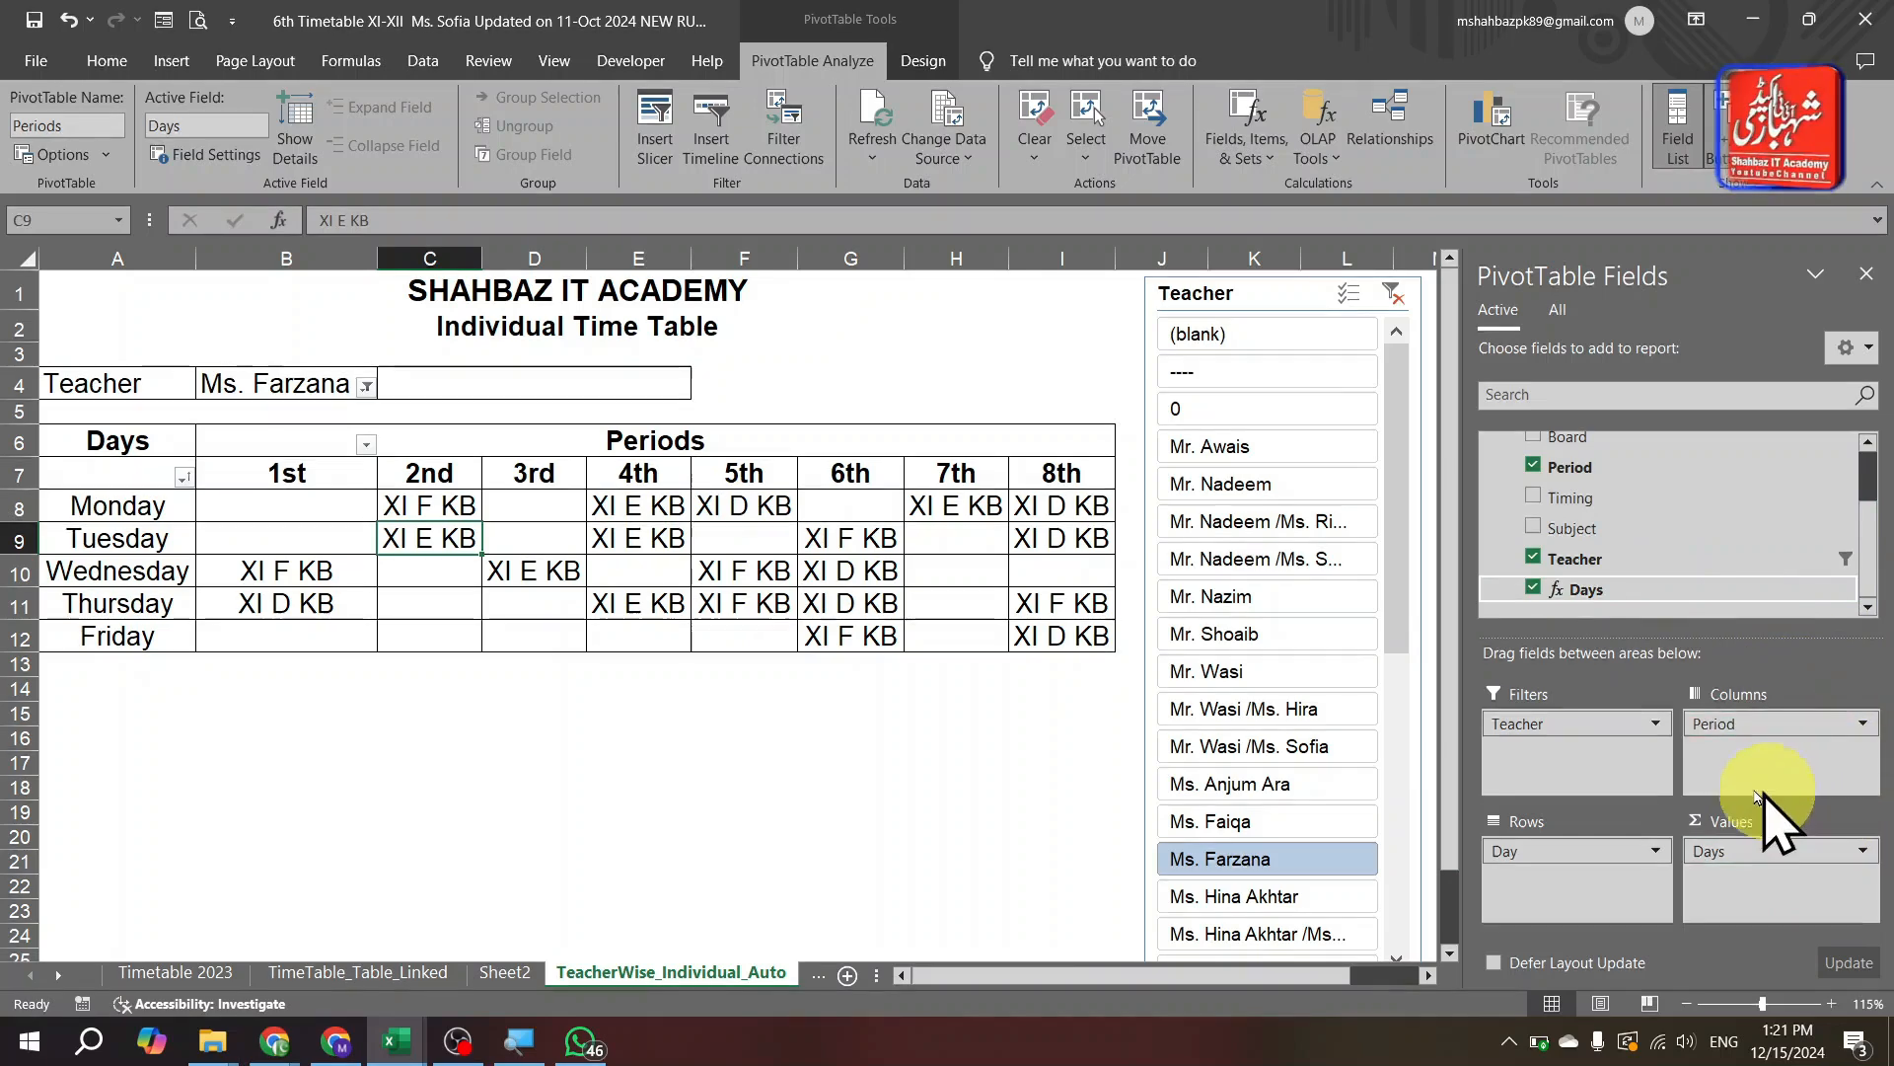
right_click(1832, 594)
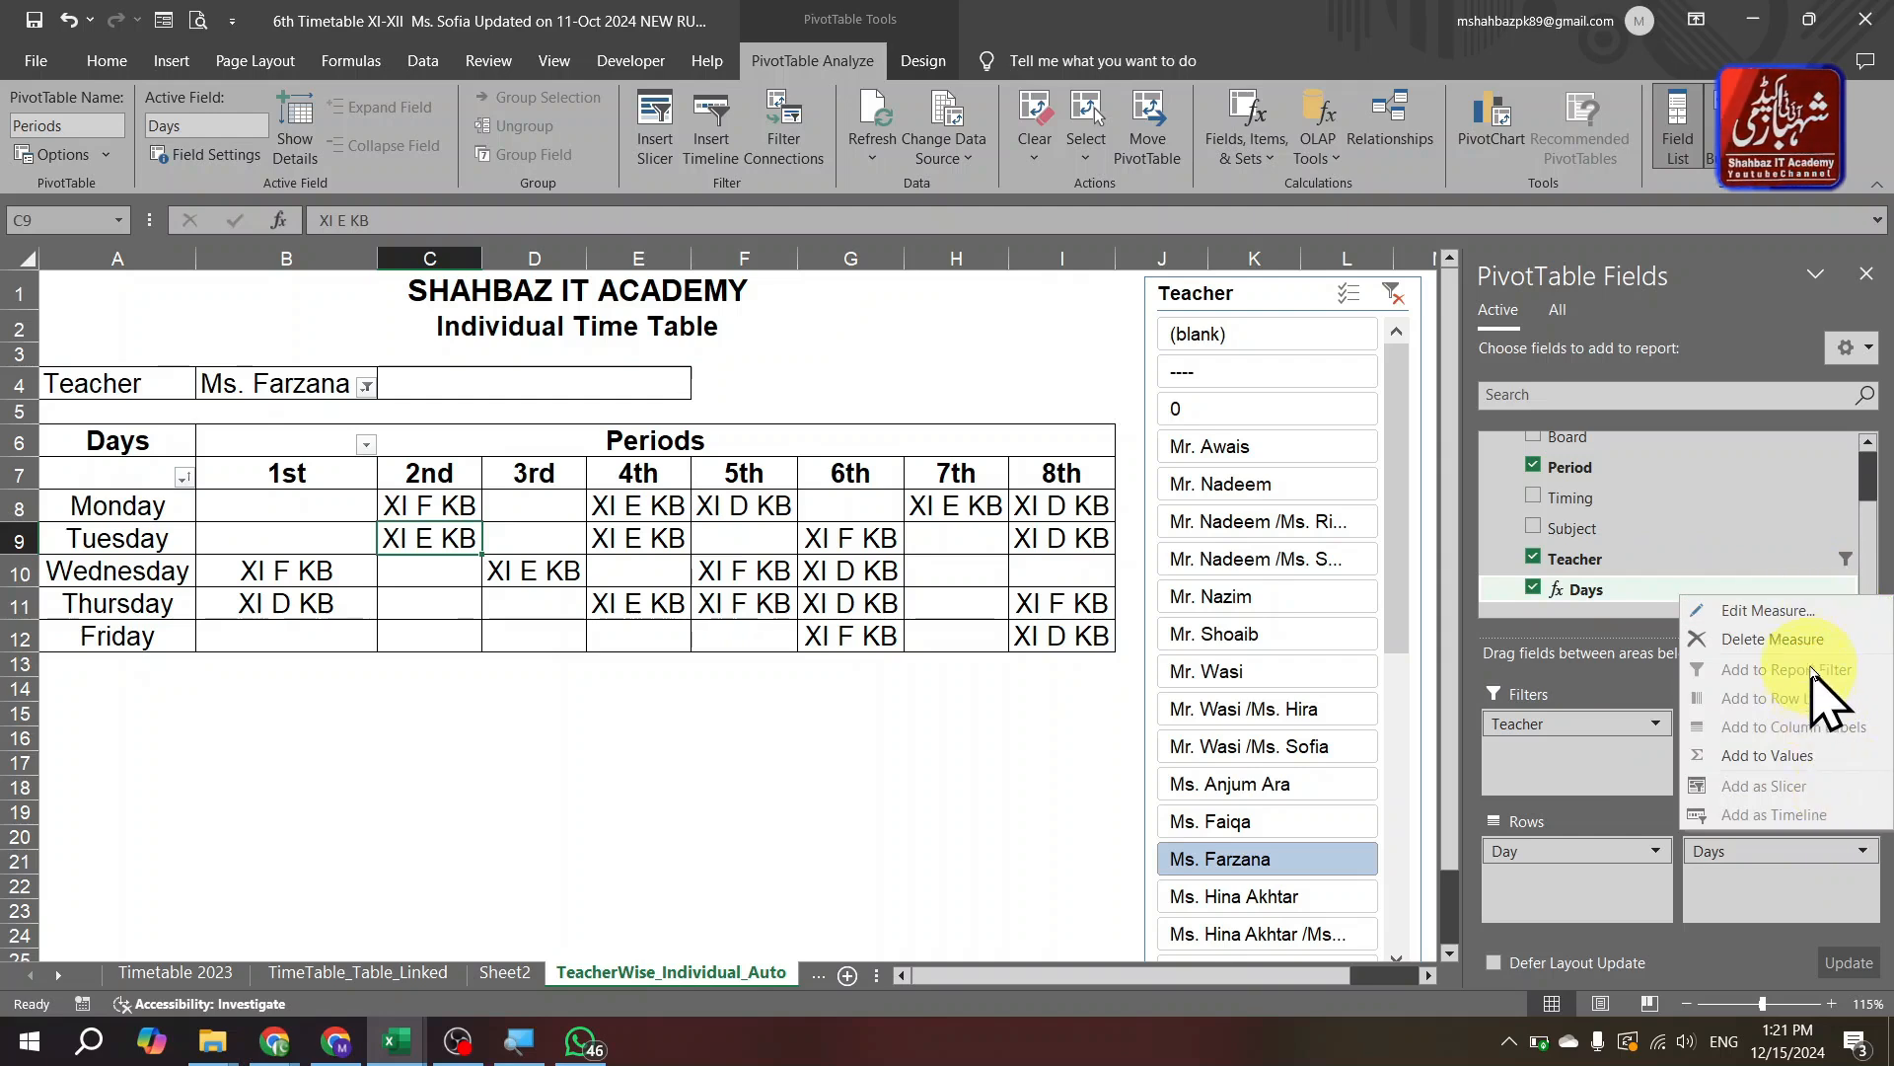
click(1806, 612)
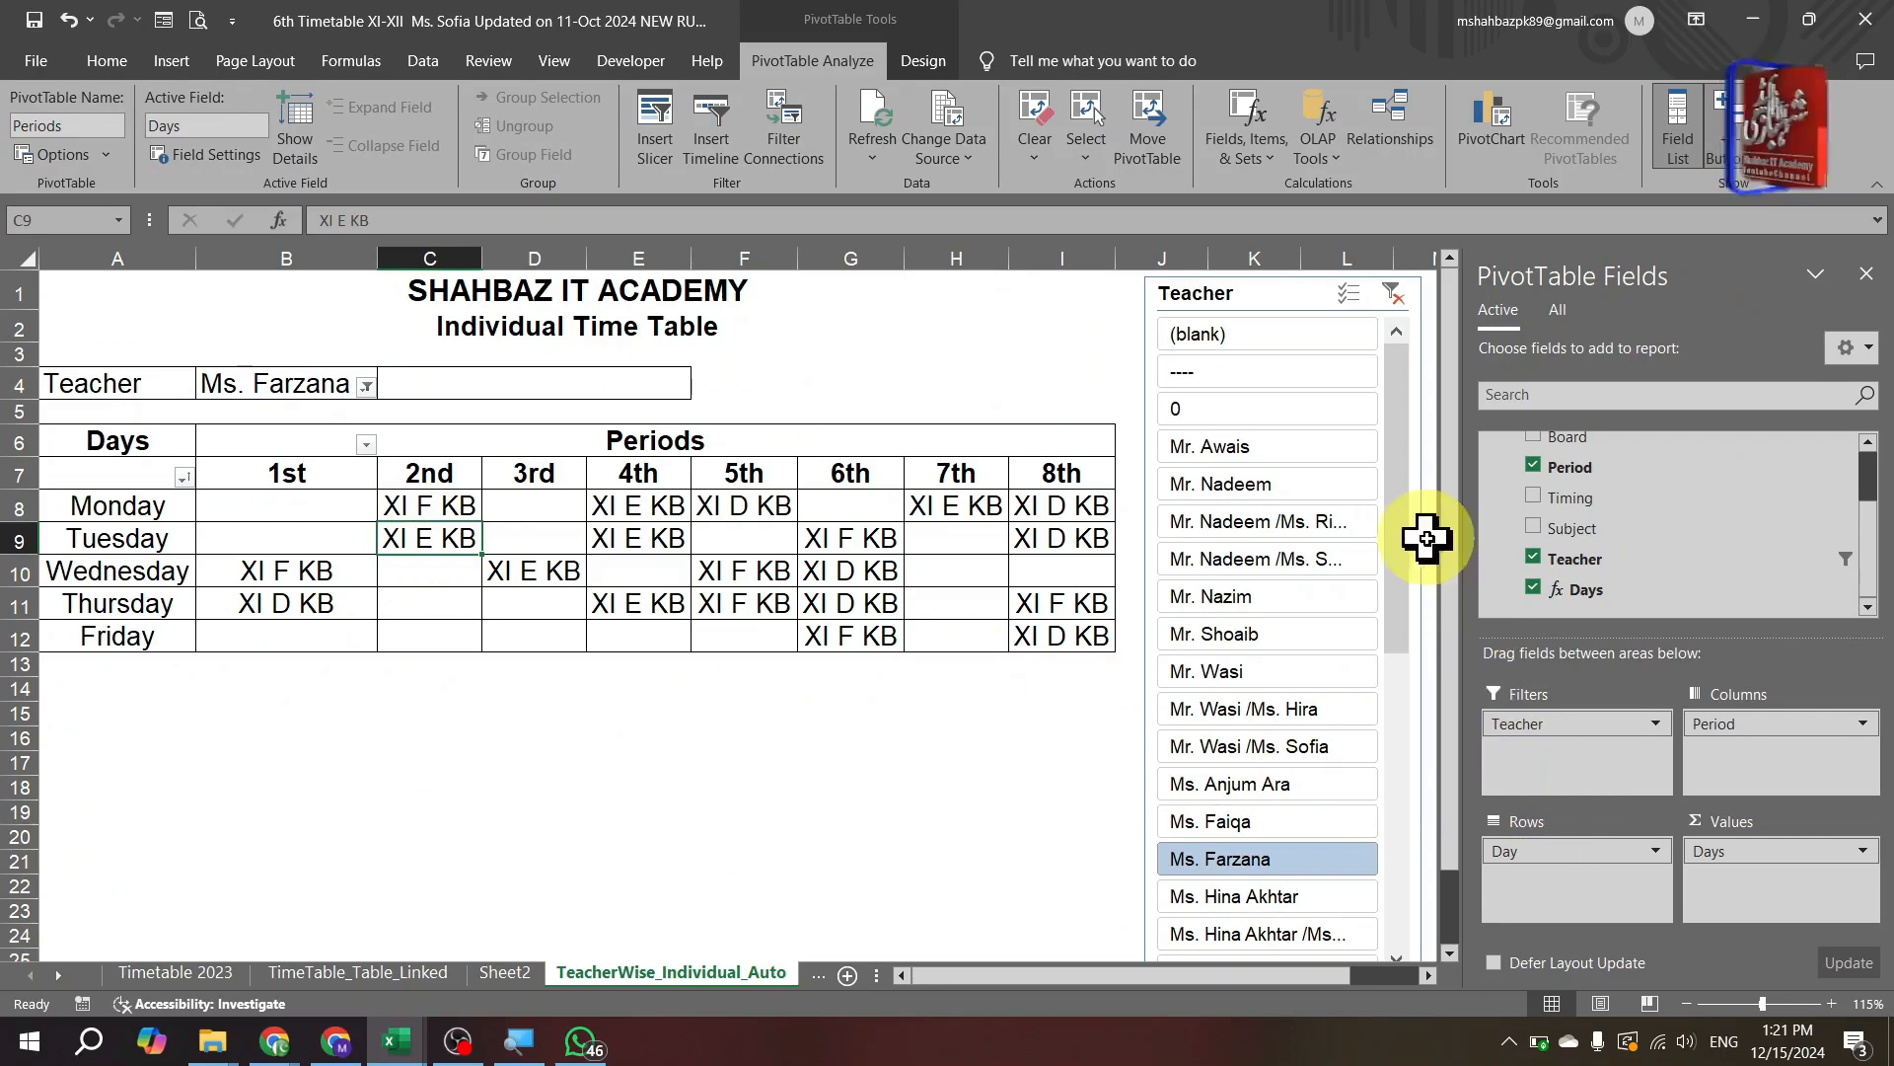
Try several names in the Teacher slicer, ending on the teacher whose XII FB and KB week is shown.
drag(1405, 501, 1417, 775)
click(1245, 633)
click(1253, 709)
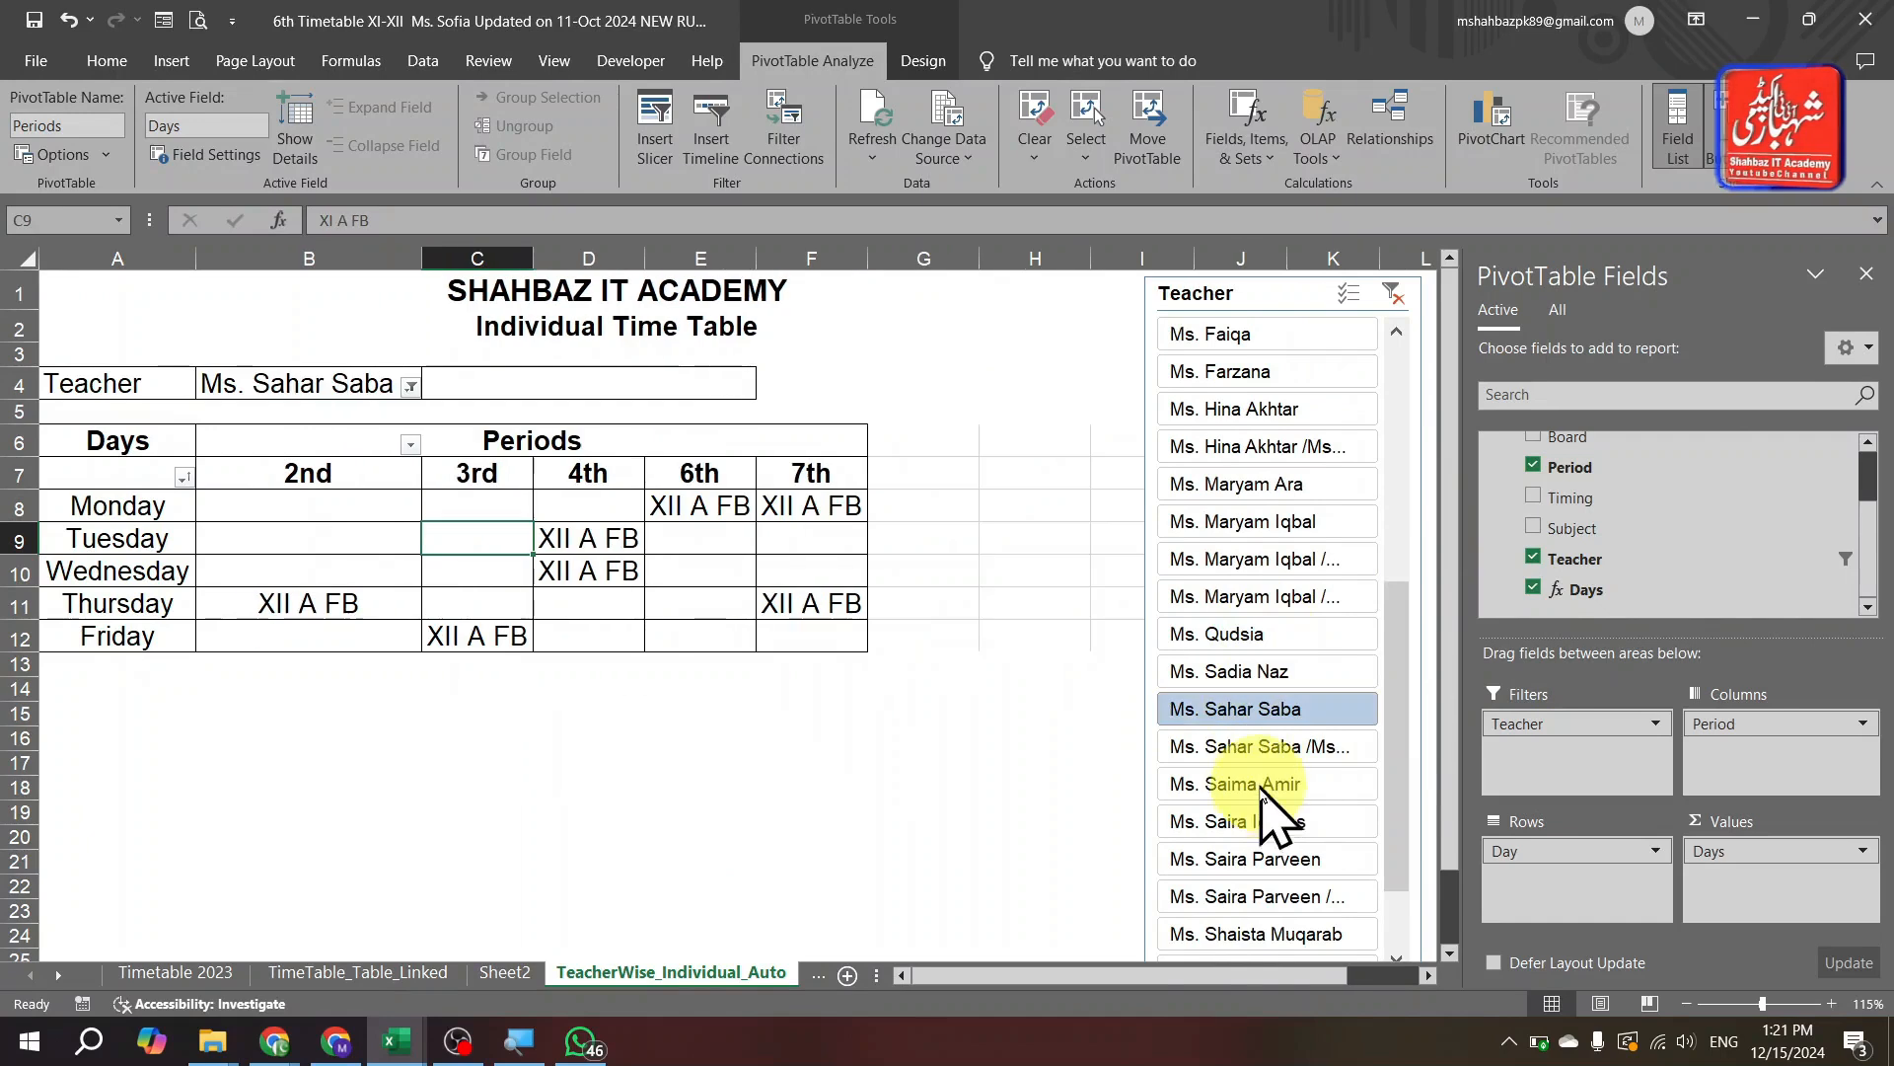
click(1258, 784)
click(1278, 860)
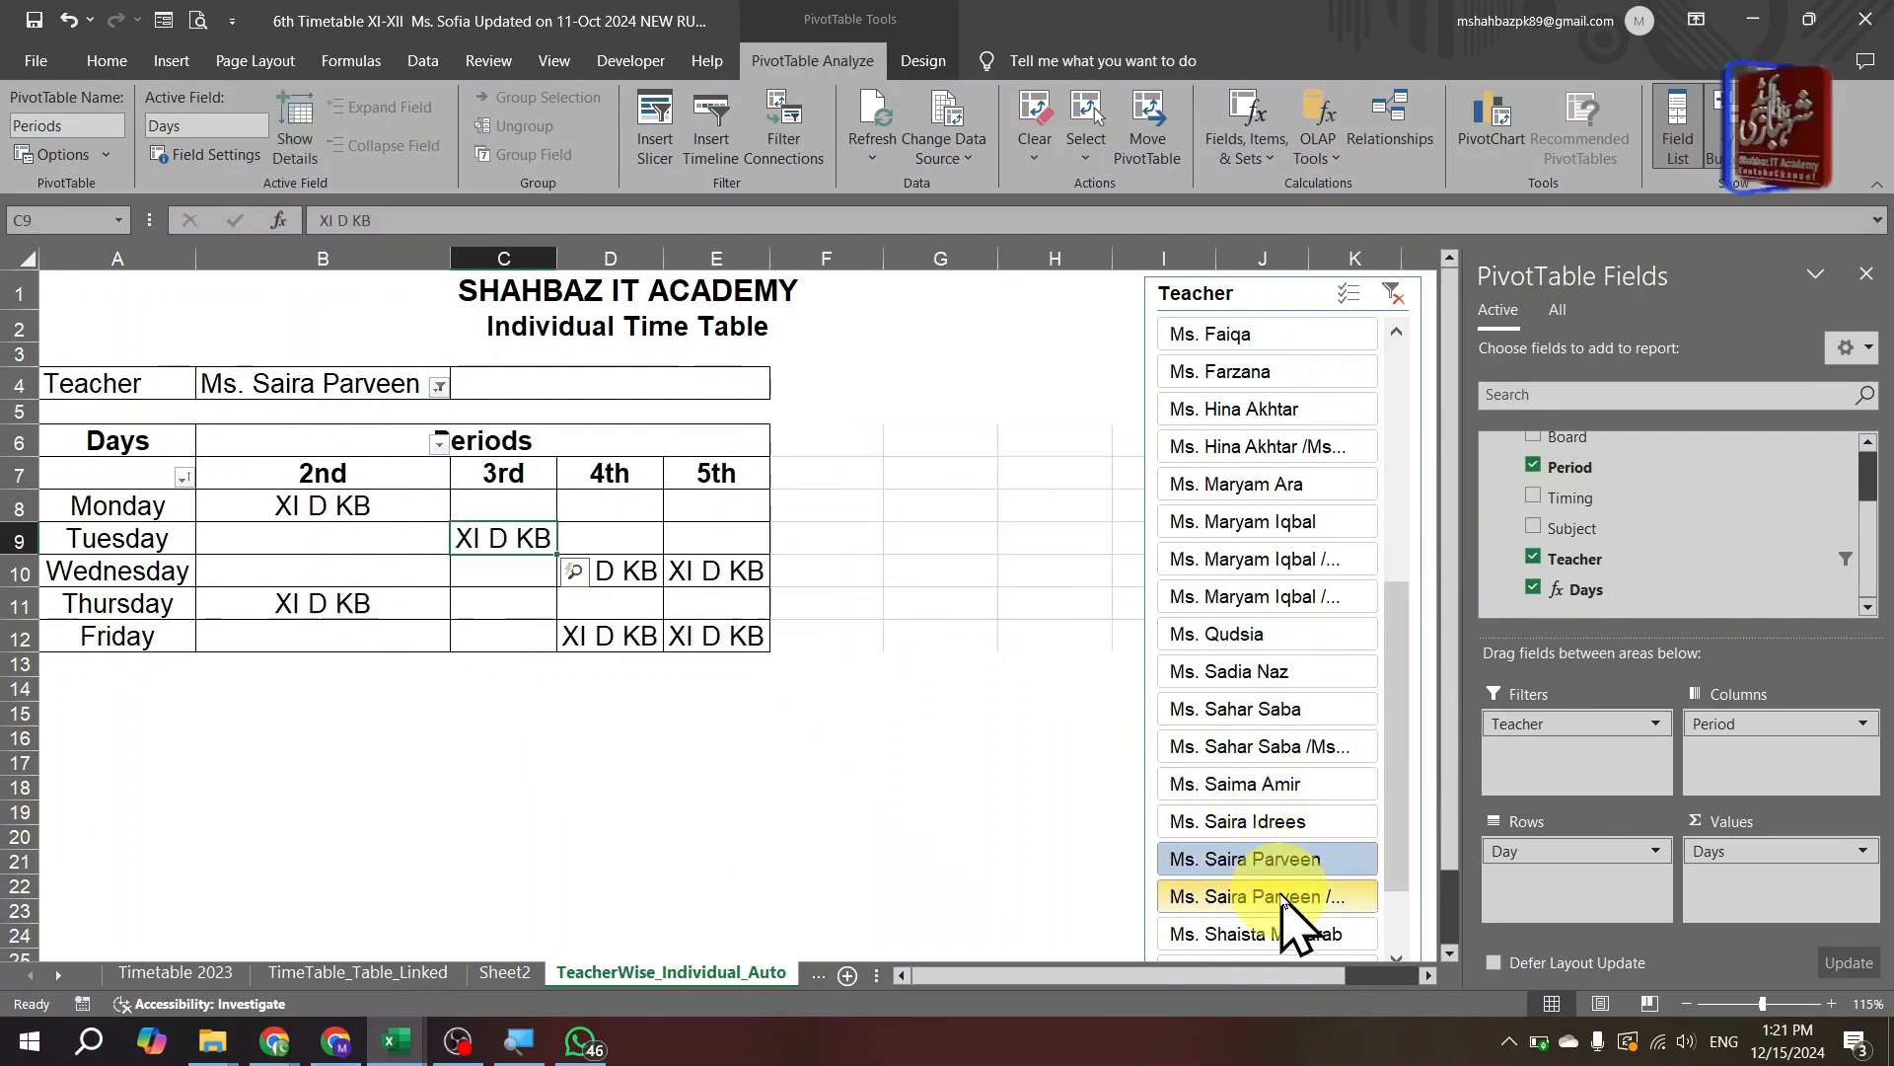
click(1385, 780)
click(1320, 667)
click(1304, 787)
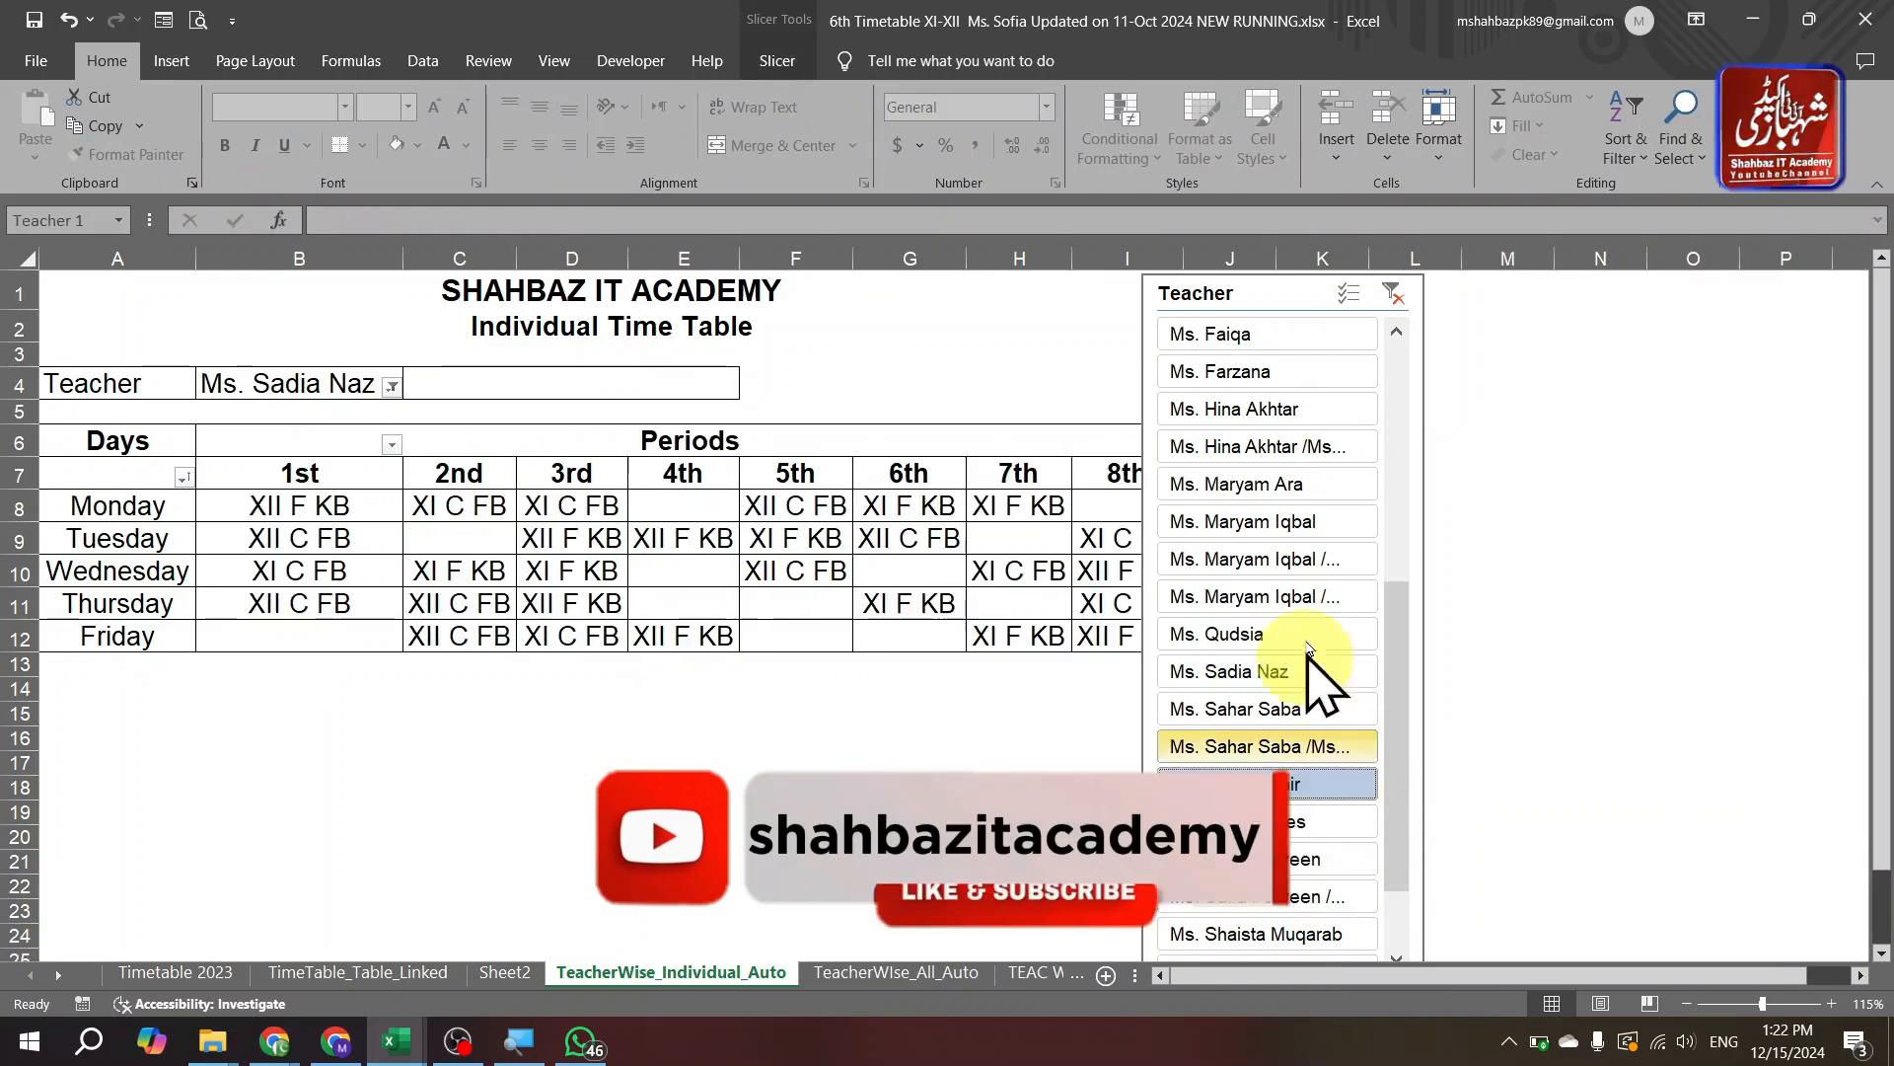
click(1300, 592)
click(1272, 784)
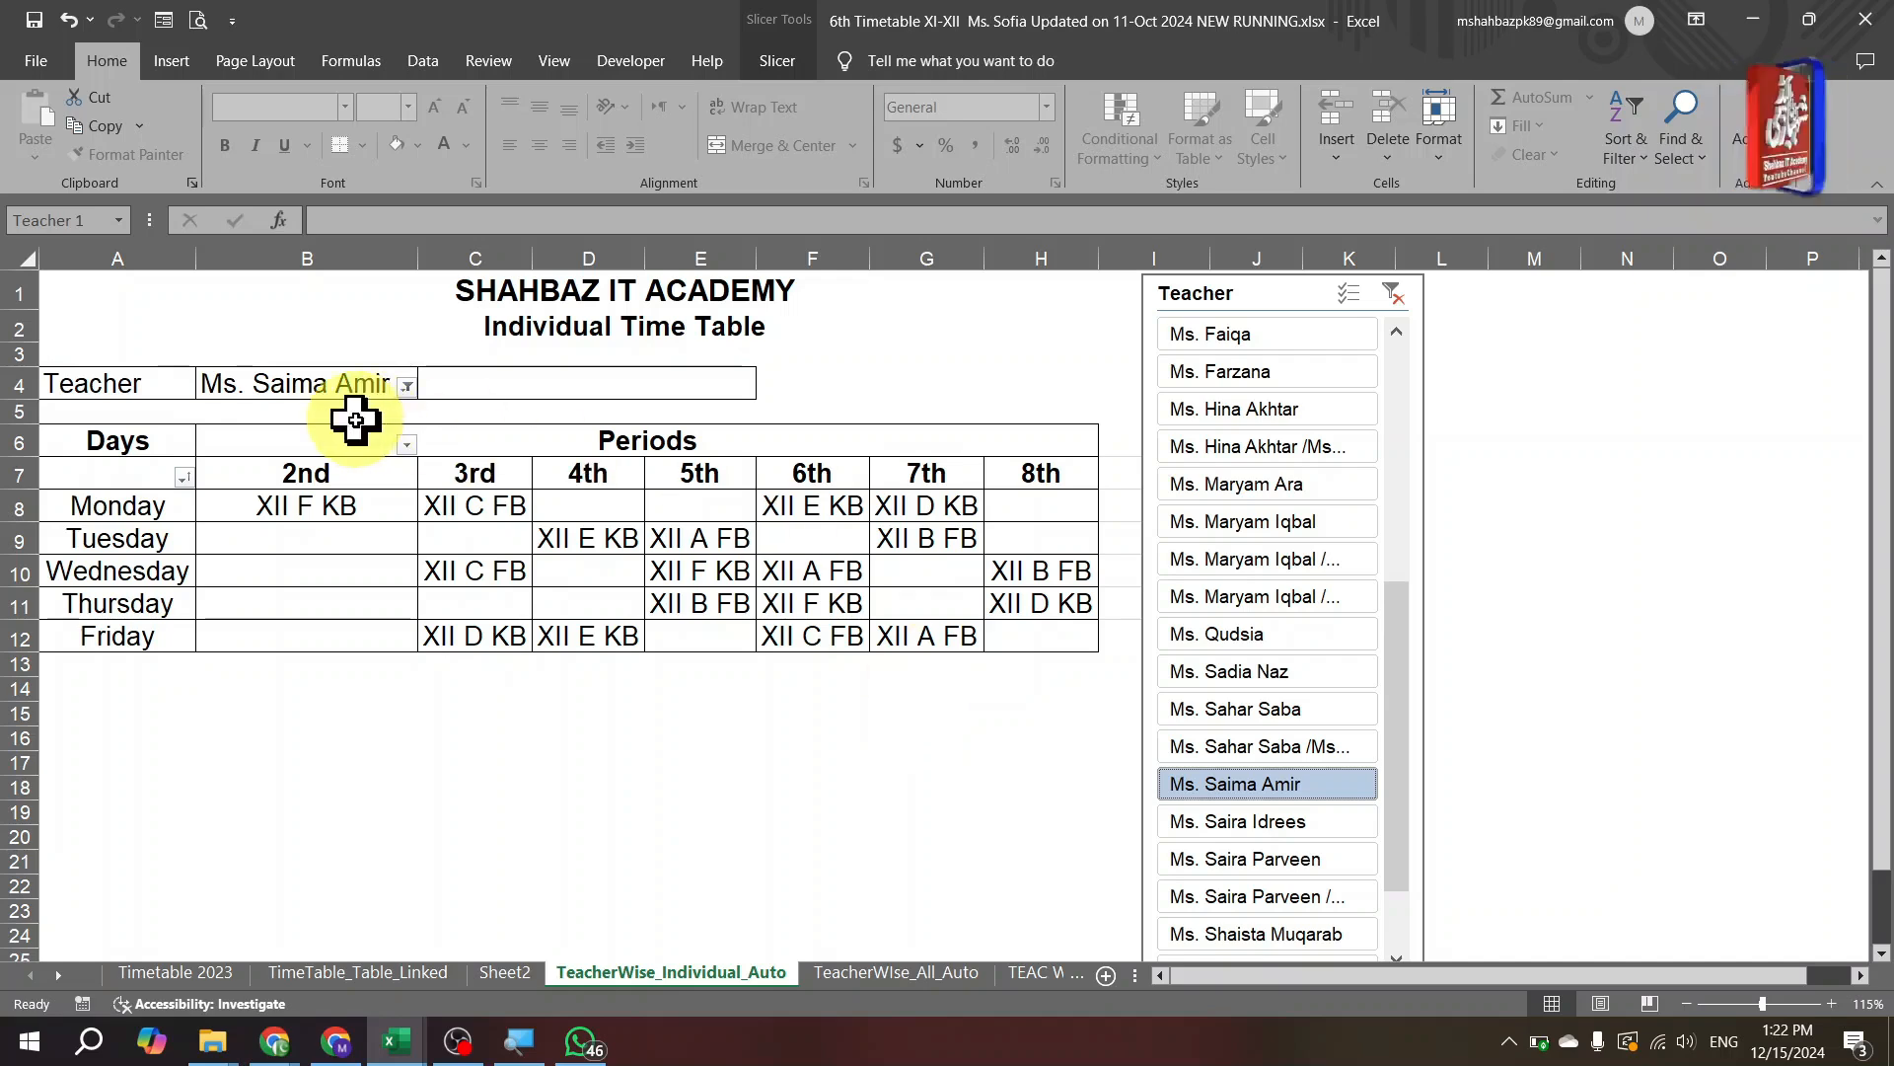
key(Page_Down)
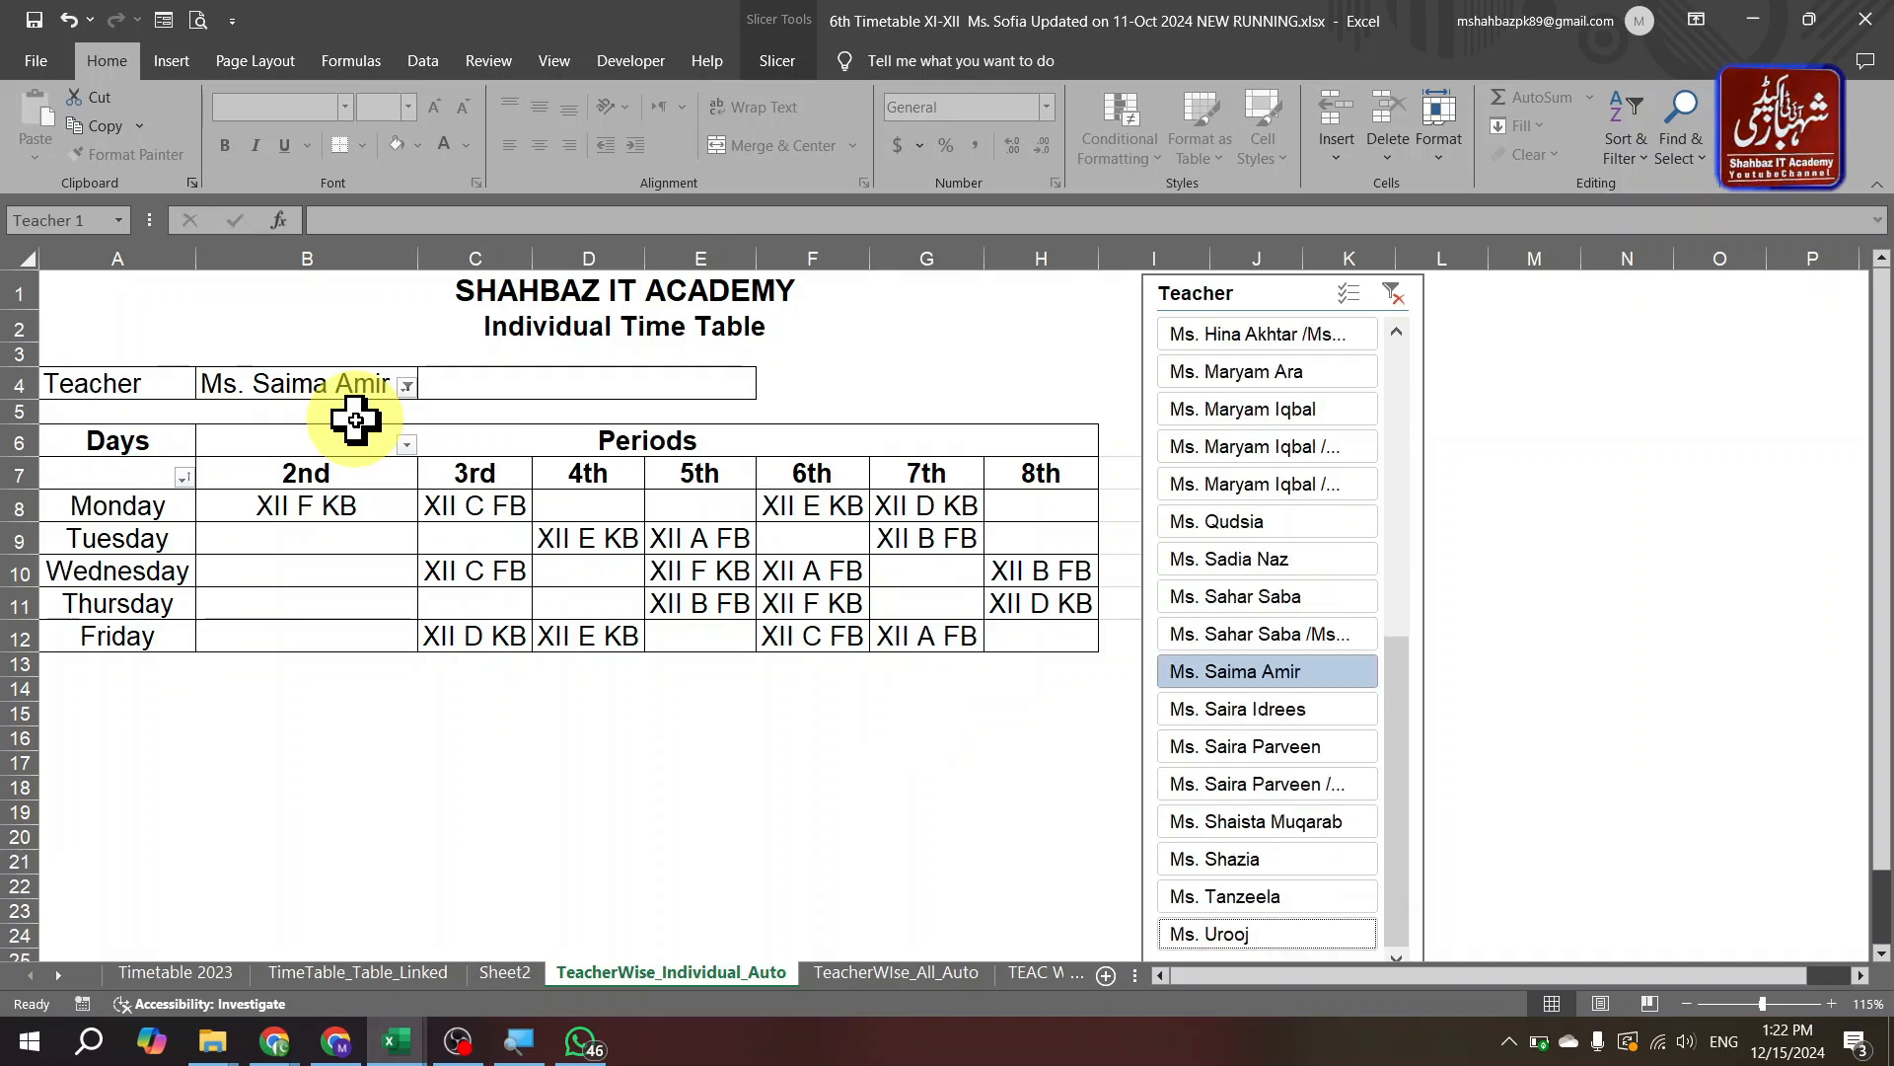
key(Escape)
Browse Day_Wise_Workload, Sheet1 and Sheet2, then move on to the TeacherWIse_All_Auto sheet.
click(592, 809)
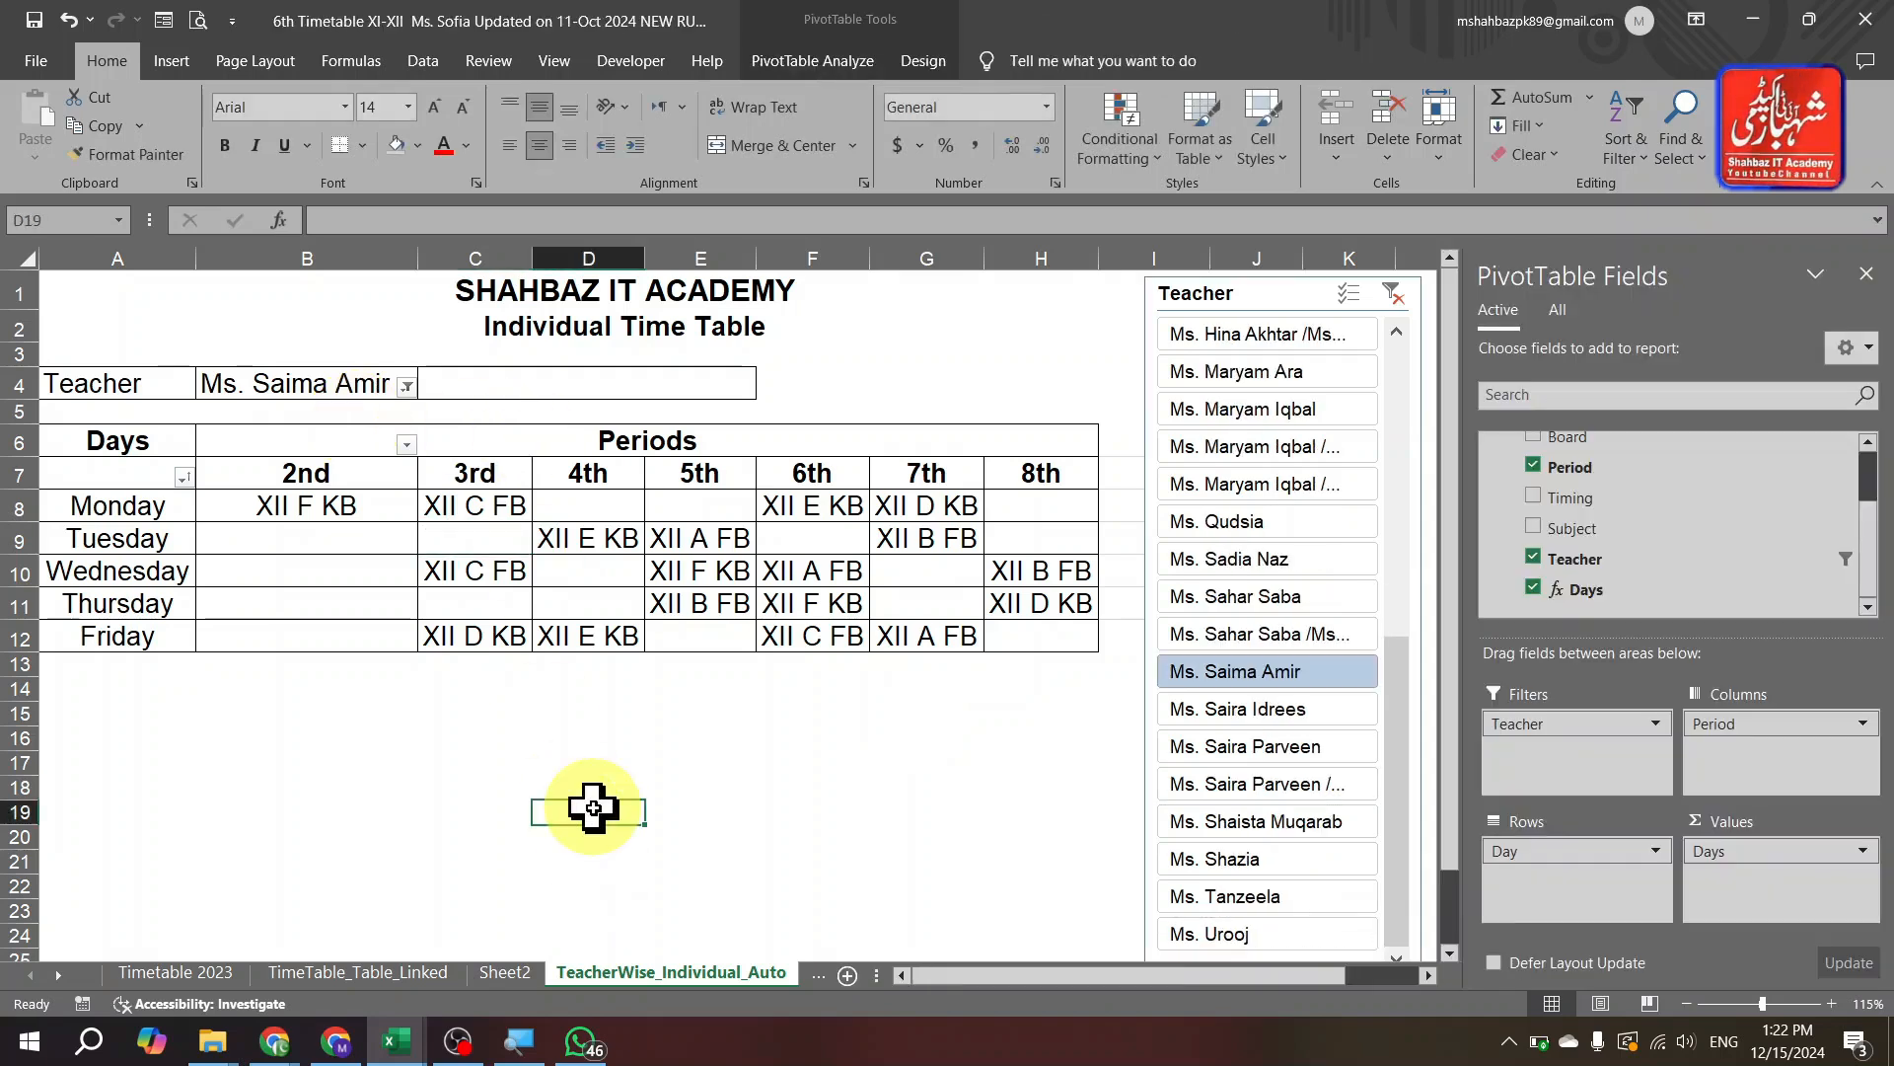
key(ctrl+Page_Down)
key(ctrl+Page_Down)
key(ctrl+Page_Down)
key(ctrl+Page_Down)
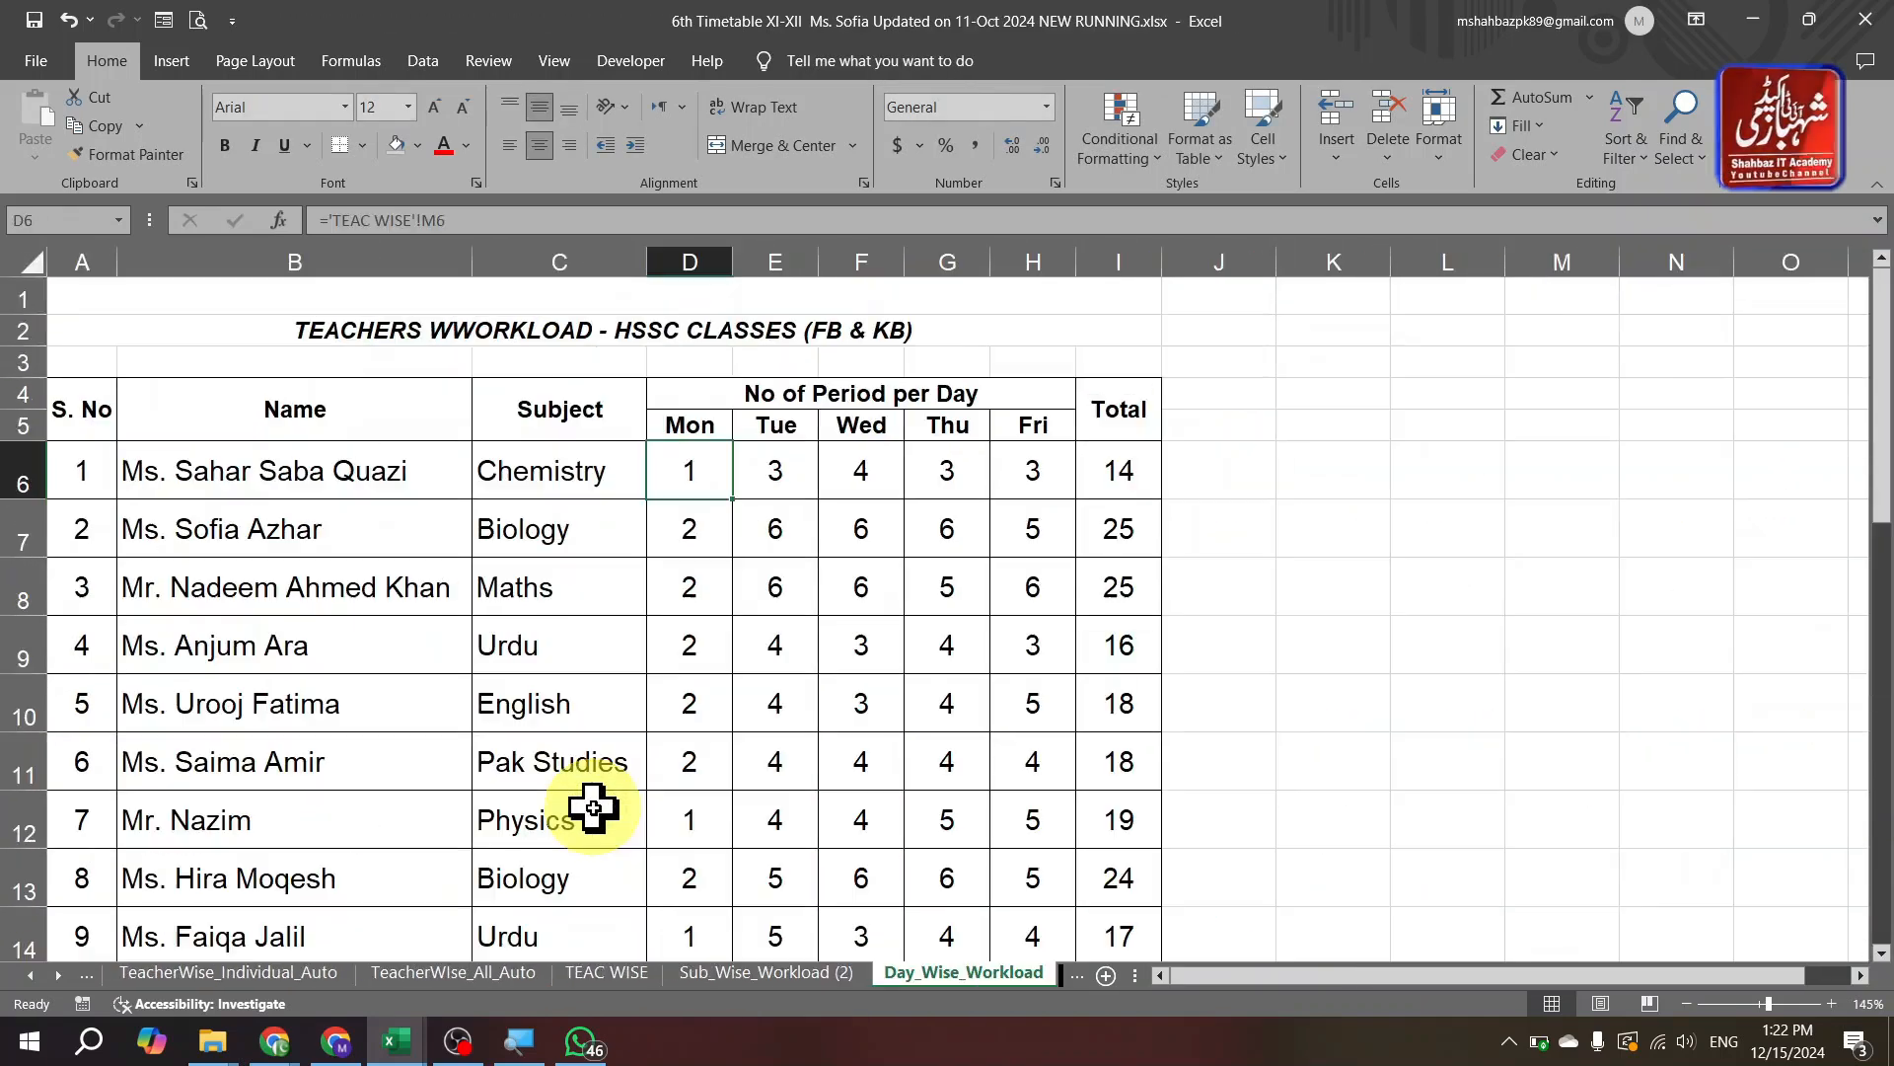
key(ctrl+Page_Down)
key(ctrl+Page_Down)
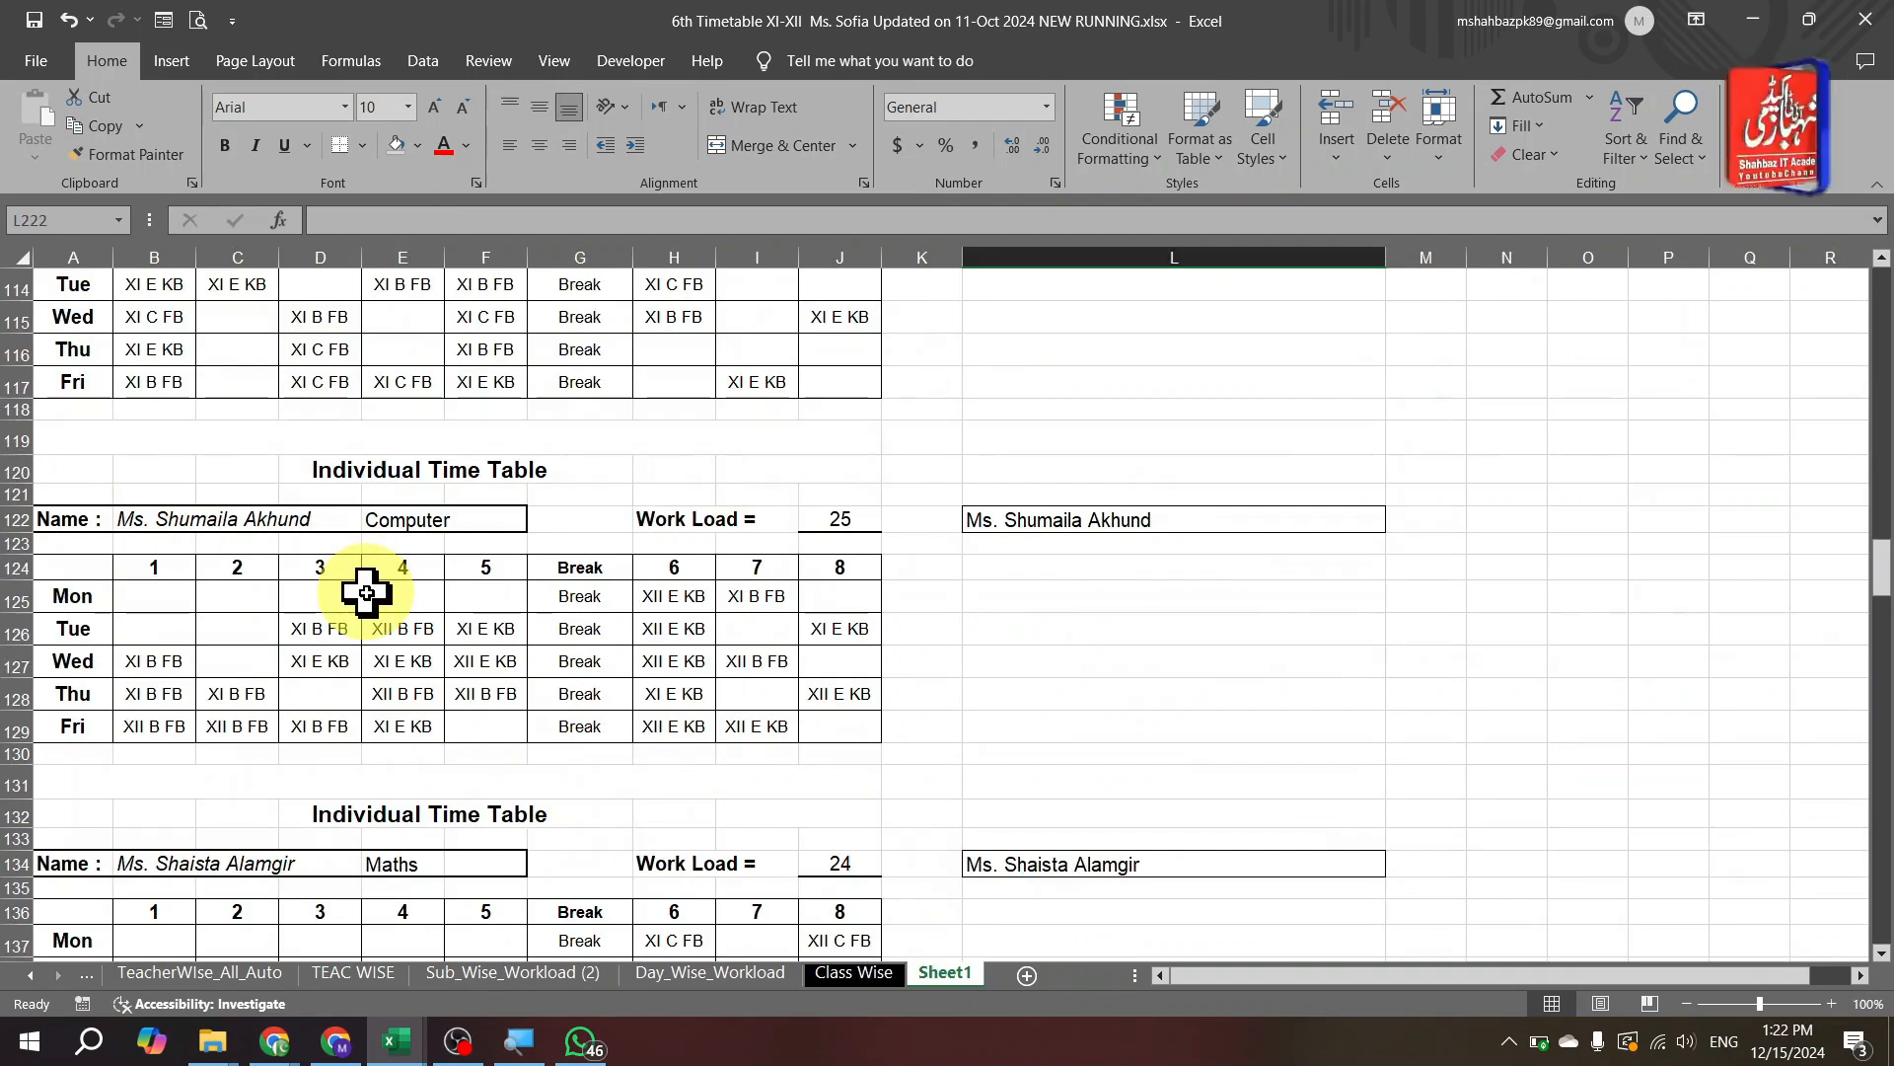
key(ctrl+Page_Up)
key(ctrl+Page_Up)
key(ctrl+Page_Up)
key(ctrl+Page_Up)
key(ctrl+Page_Up)
key(ctrl+Page_Up)
key(ctrl+Page_Up)
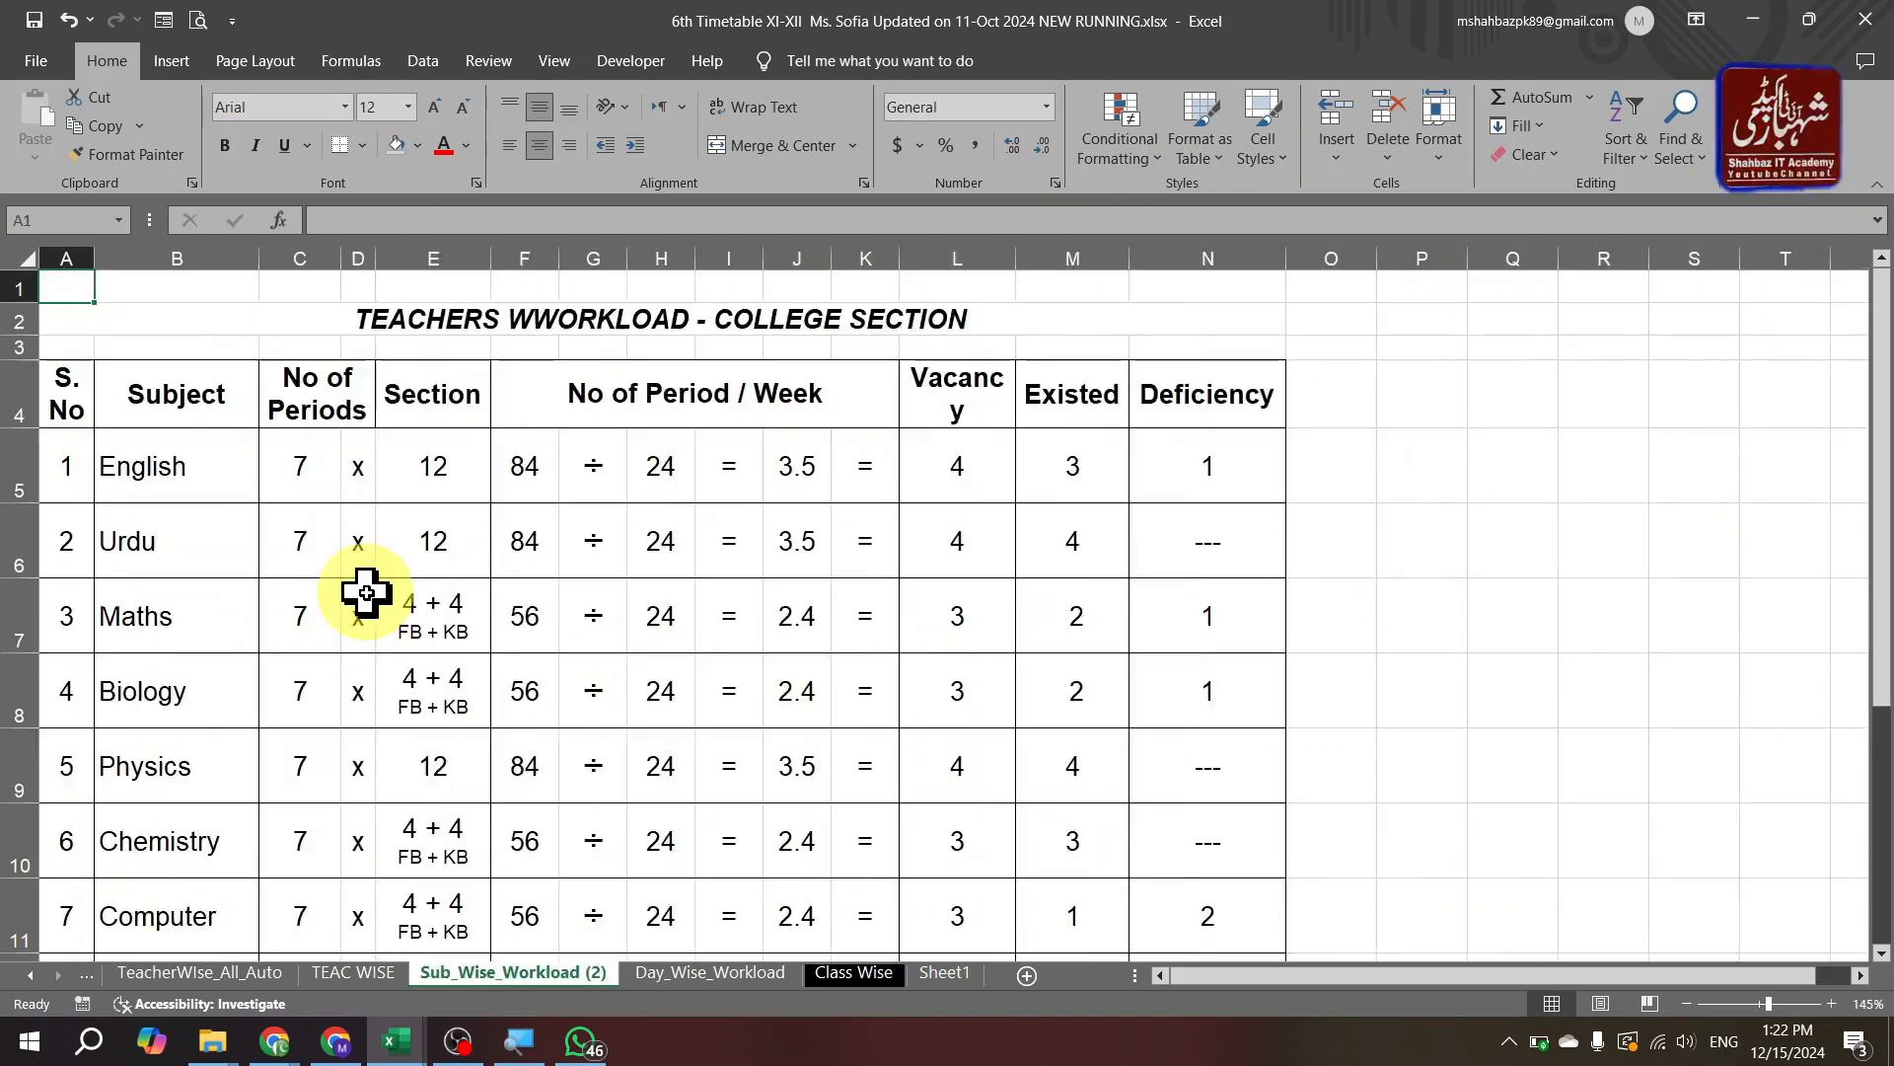
key(ctrl+Right)
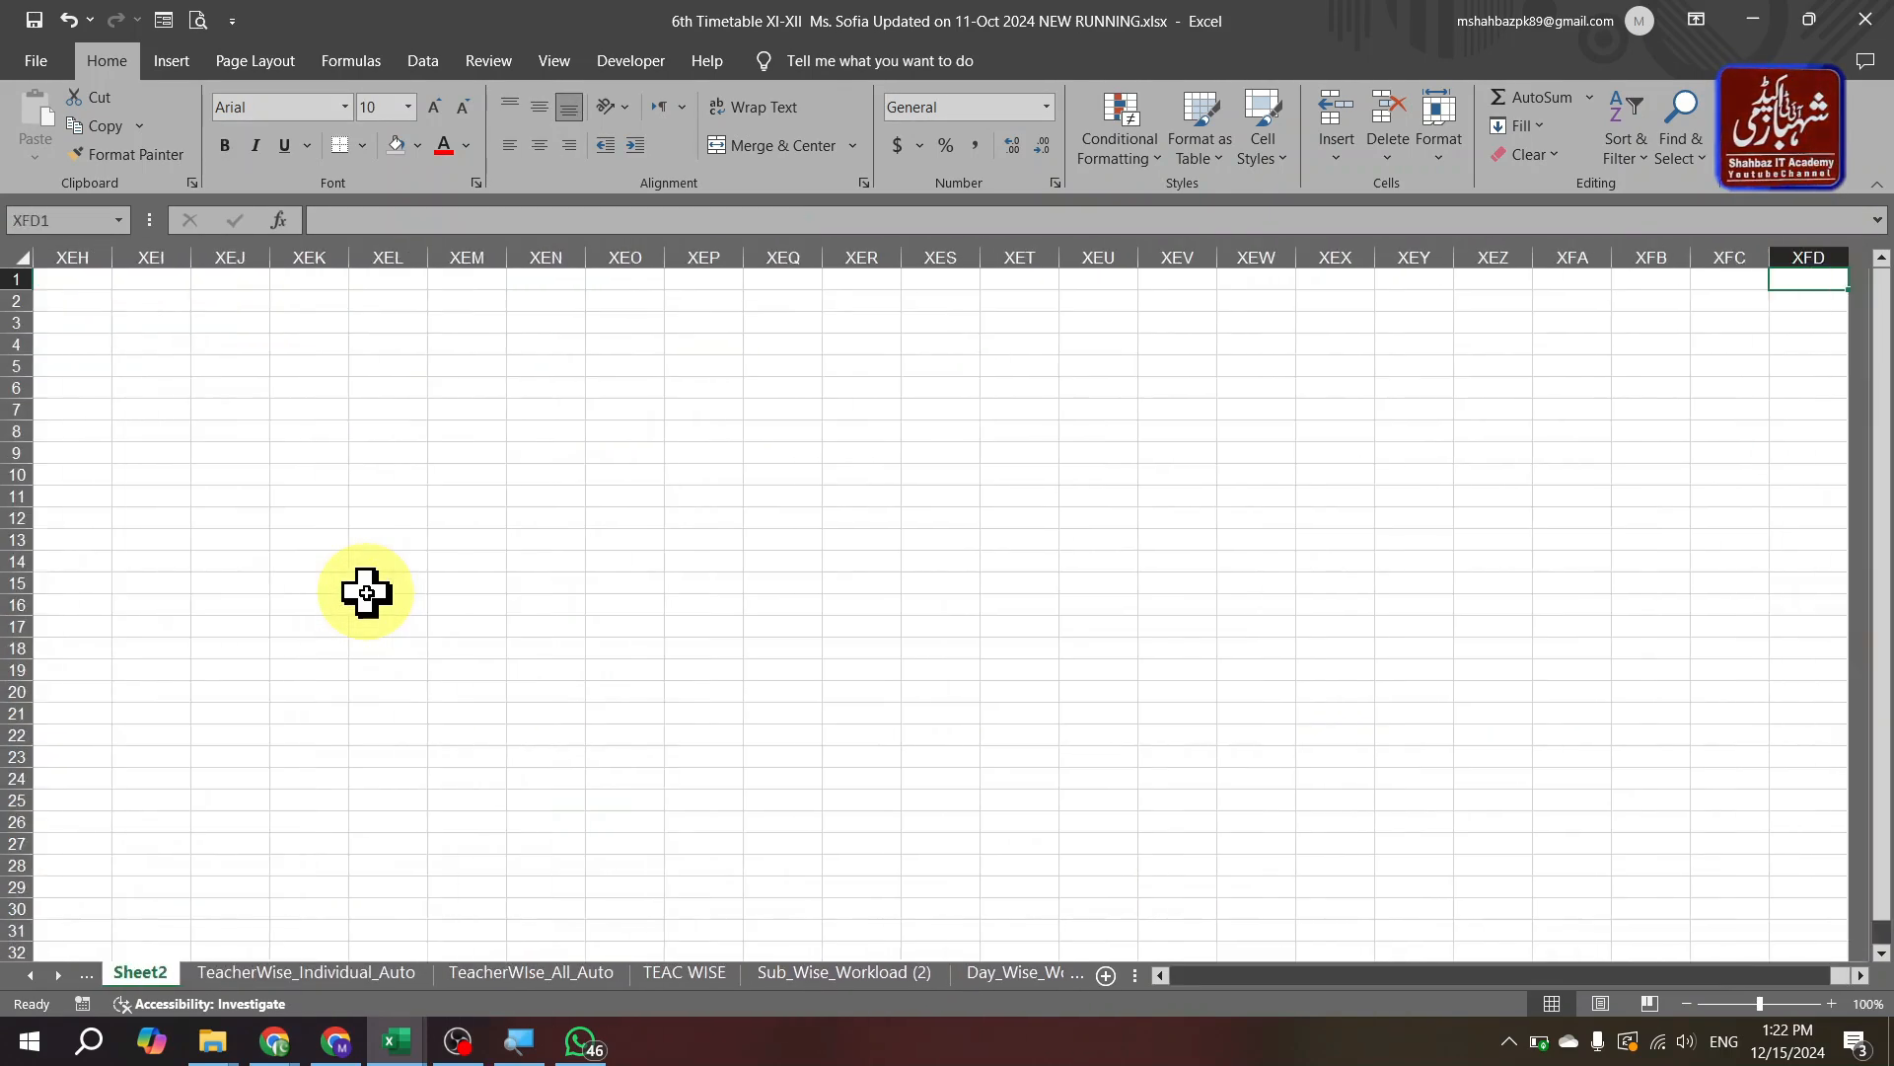
key(ctrl+Page_Down)
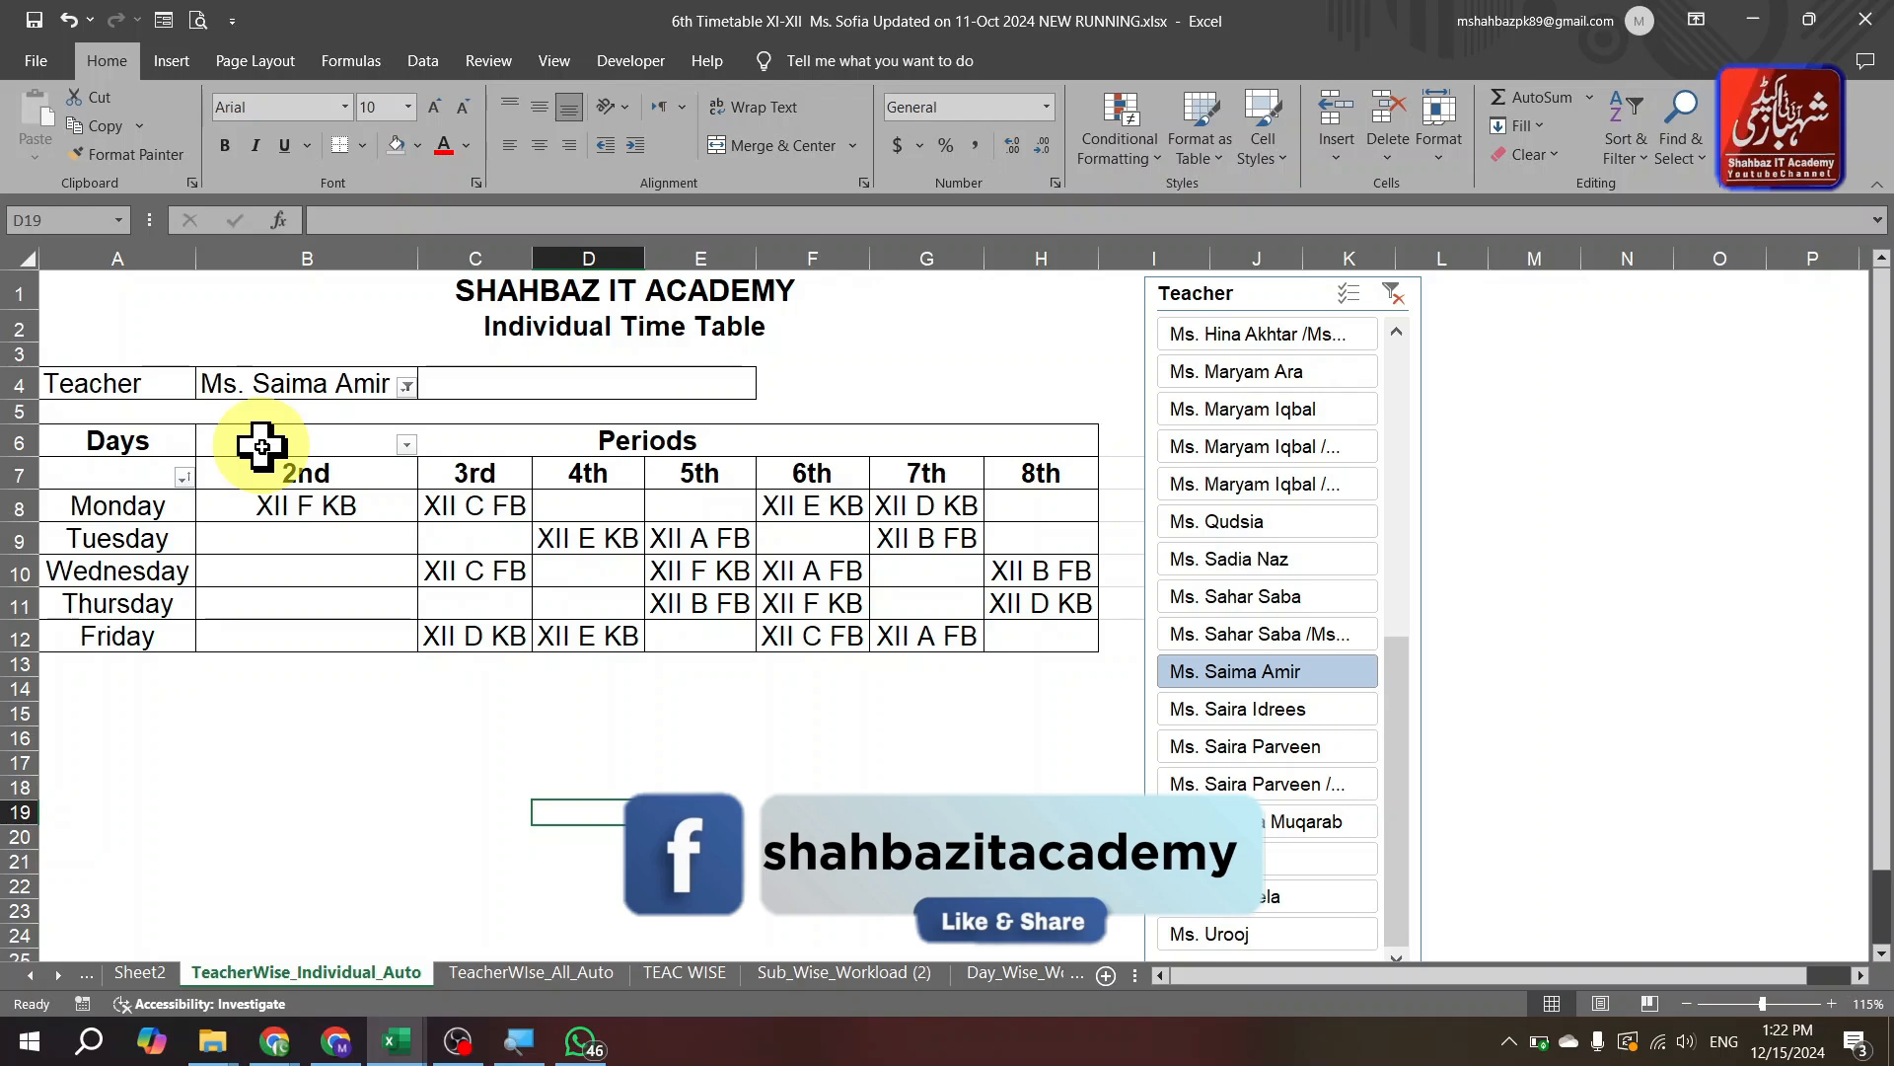
key(ctrl+Page_Down)
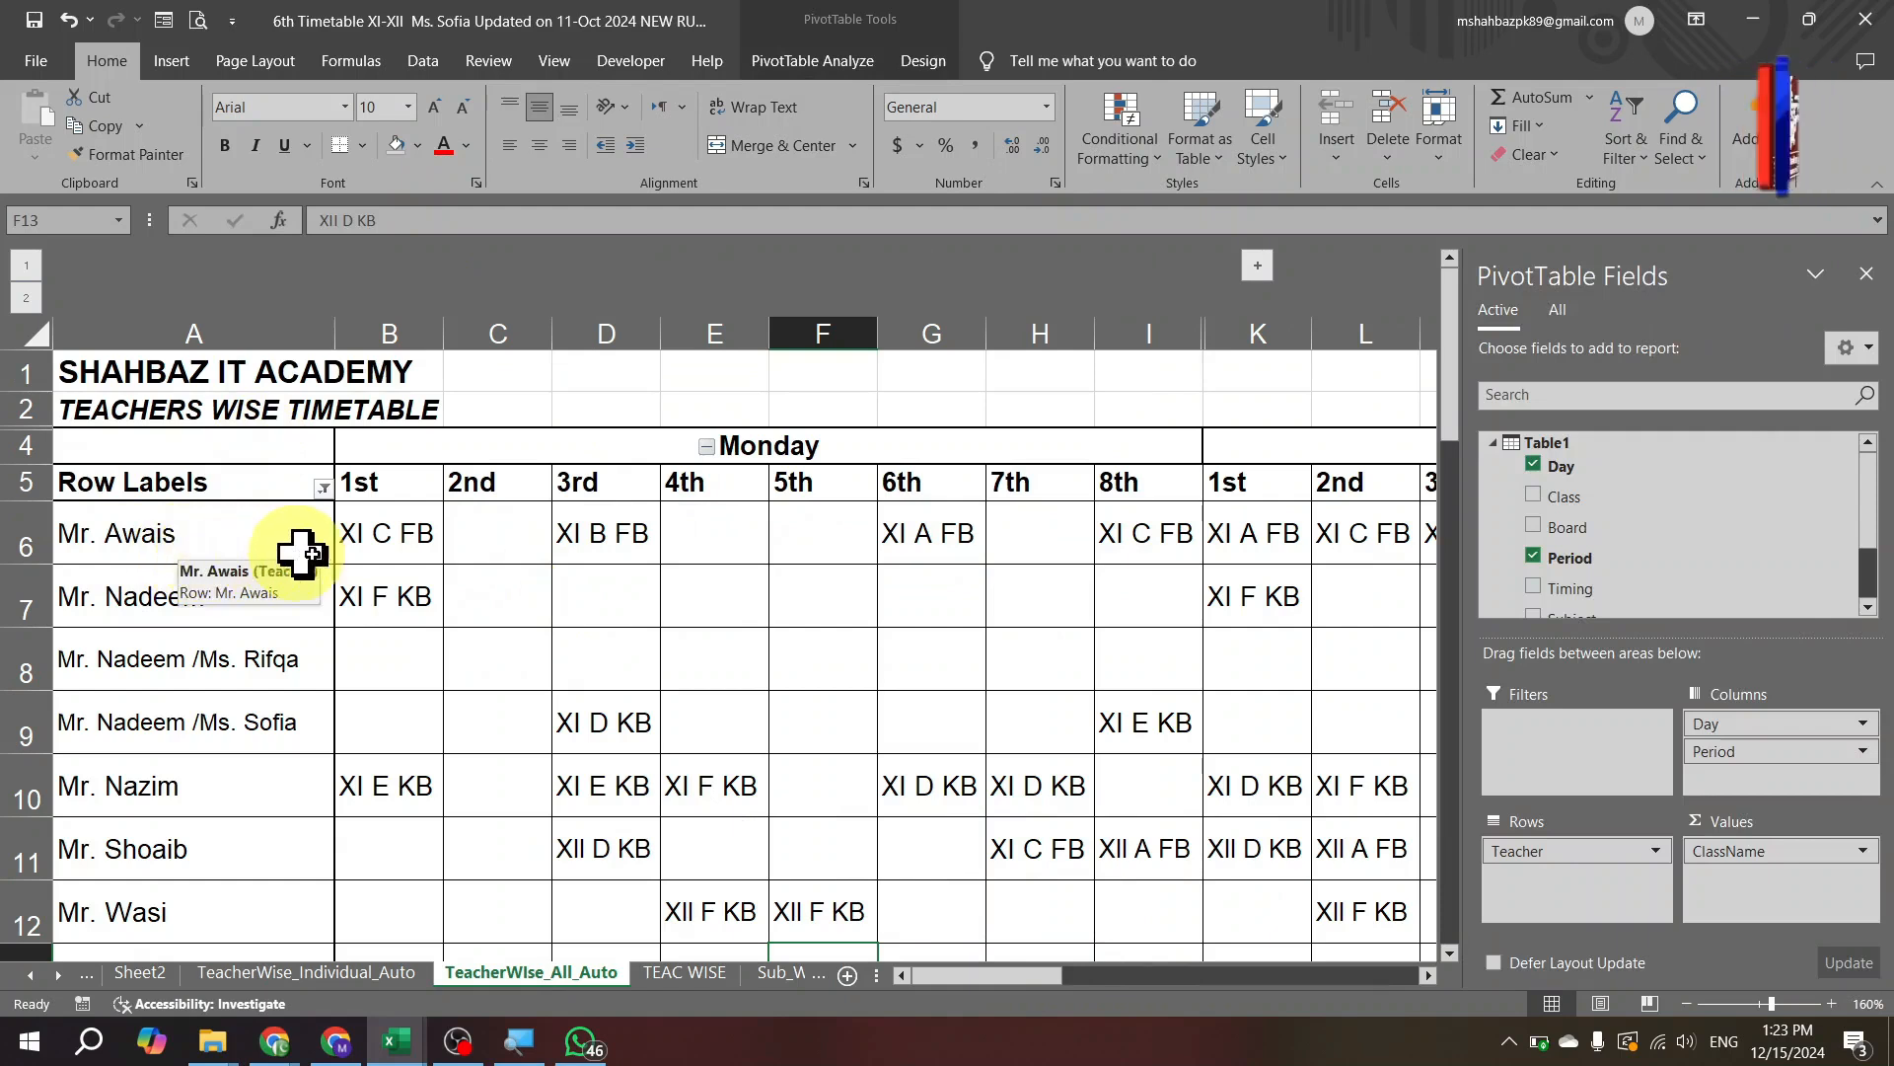
Move from G6 across the all-teachers pivot to the 7th period header in Z5.
click(894, 561)
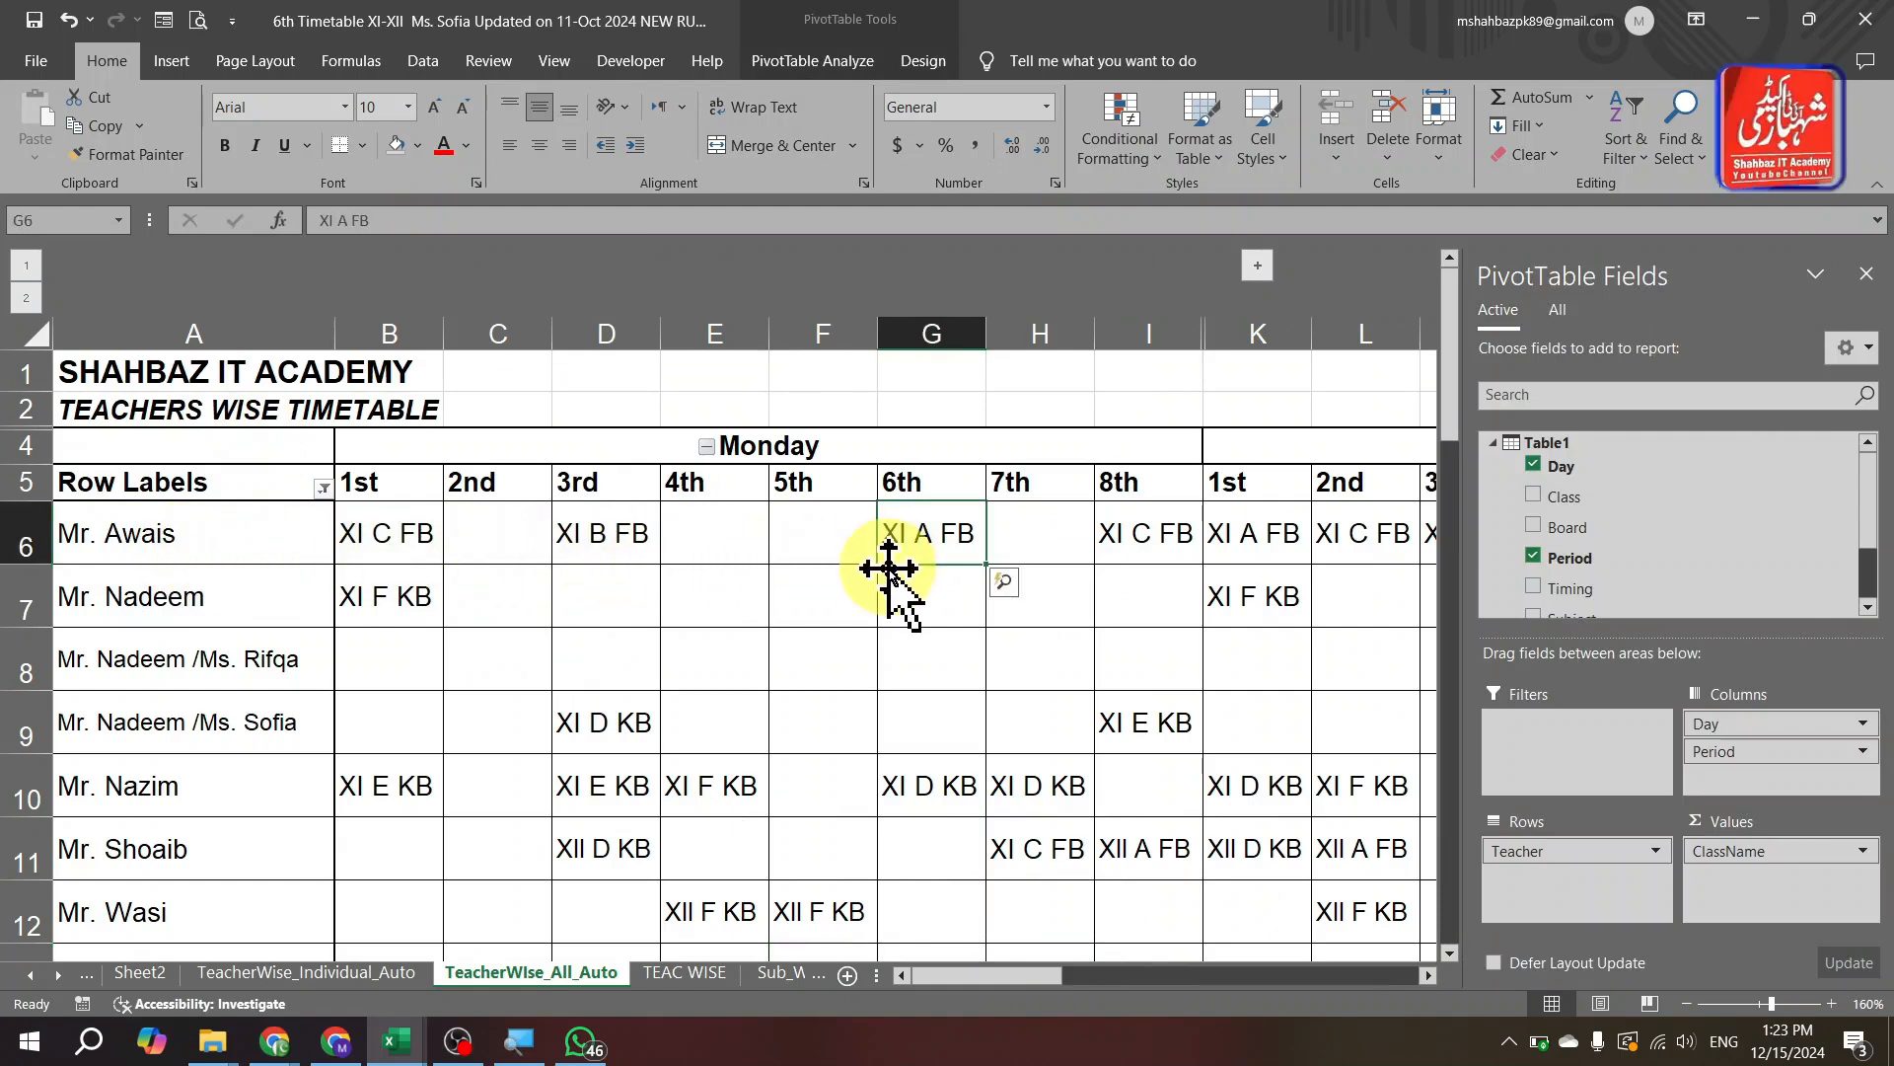
key(Right)
key(Right)
key(Right)
key(Right)
key(Right)
key(Right)
key(Right)
key(Right)
key(Right)
key(Right)
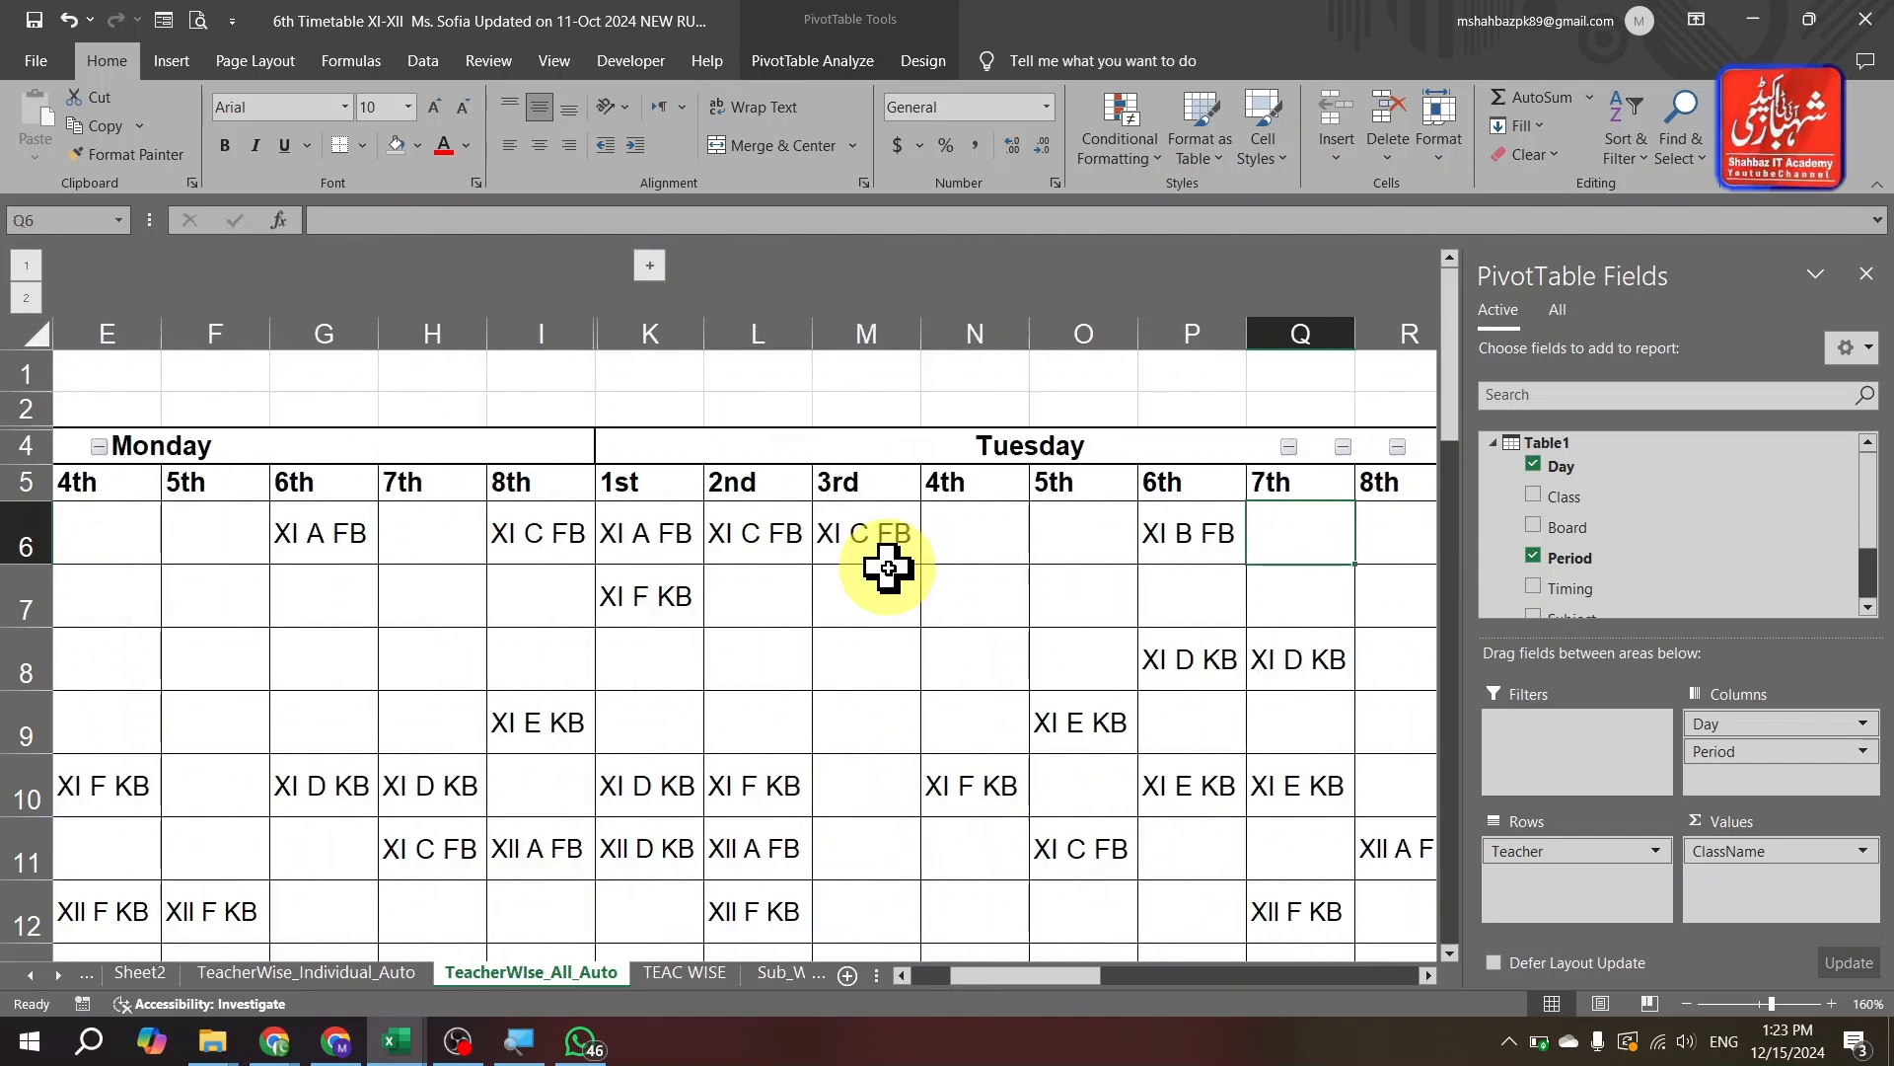
key(Down)
key(Down)
key(Down)
key(Down)
key(Down)
key(Down)
key(Down)
key(Down)
key(Down)
key(Down)
key(Down)
key(Down)
key(Right)
key(Right)
key(Right)
key(Right)
key(Right)
key(Right)
key(Right)
key(Up)
key(Up)
key(Up)
key(Up)
key(Up)
key(Up)
key(Up)
key(Up)
key(Up)
key(Up)
key(Up)
key(Up)
key(Up)
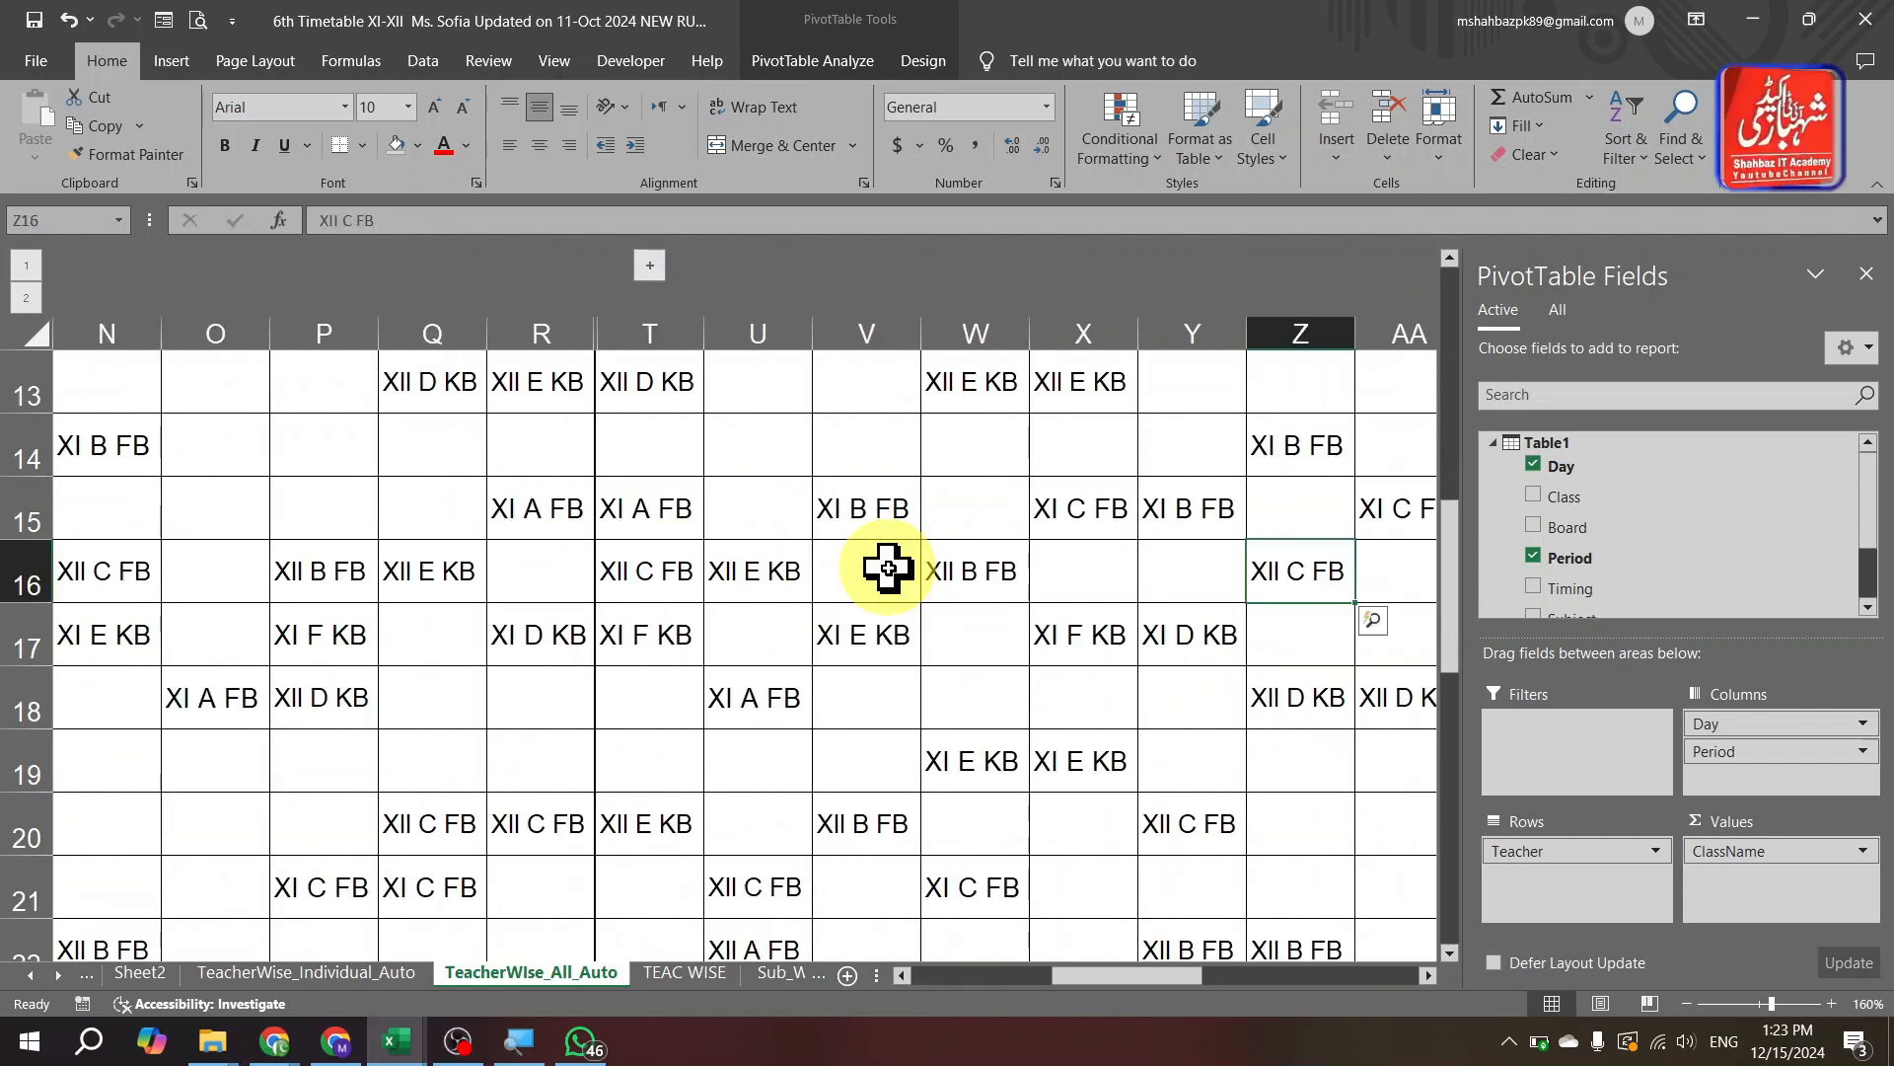
Check Quick Explore options for the 7th period, then switch to the Timetable 2023 sheet.
key(ctrl+q)
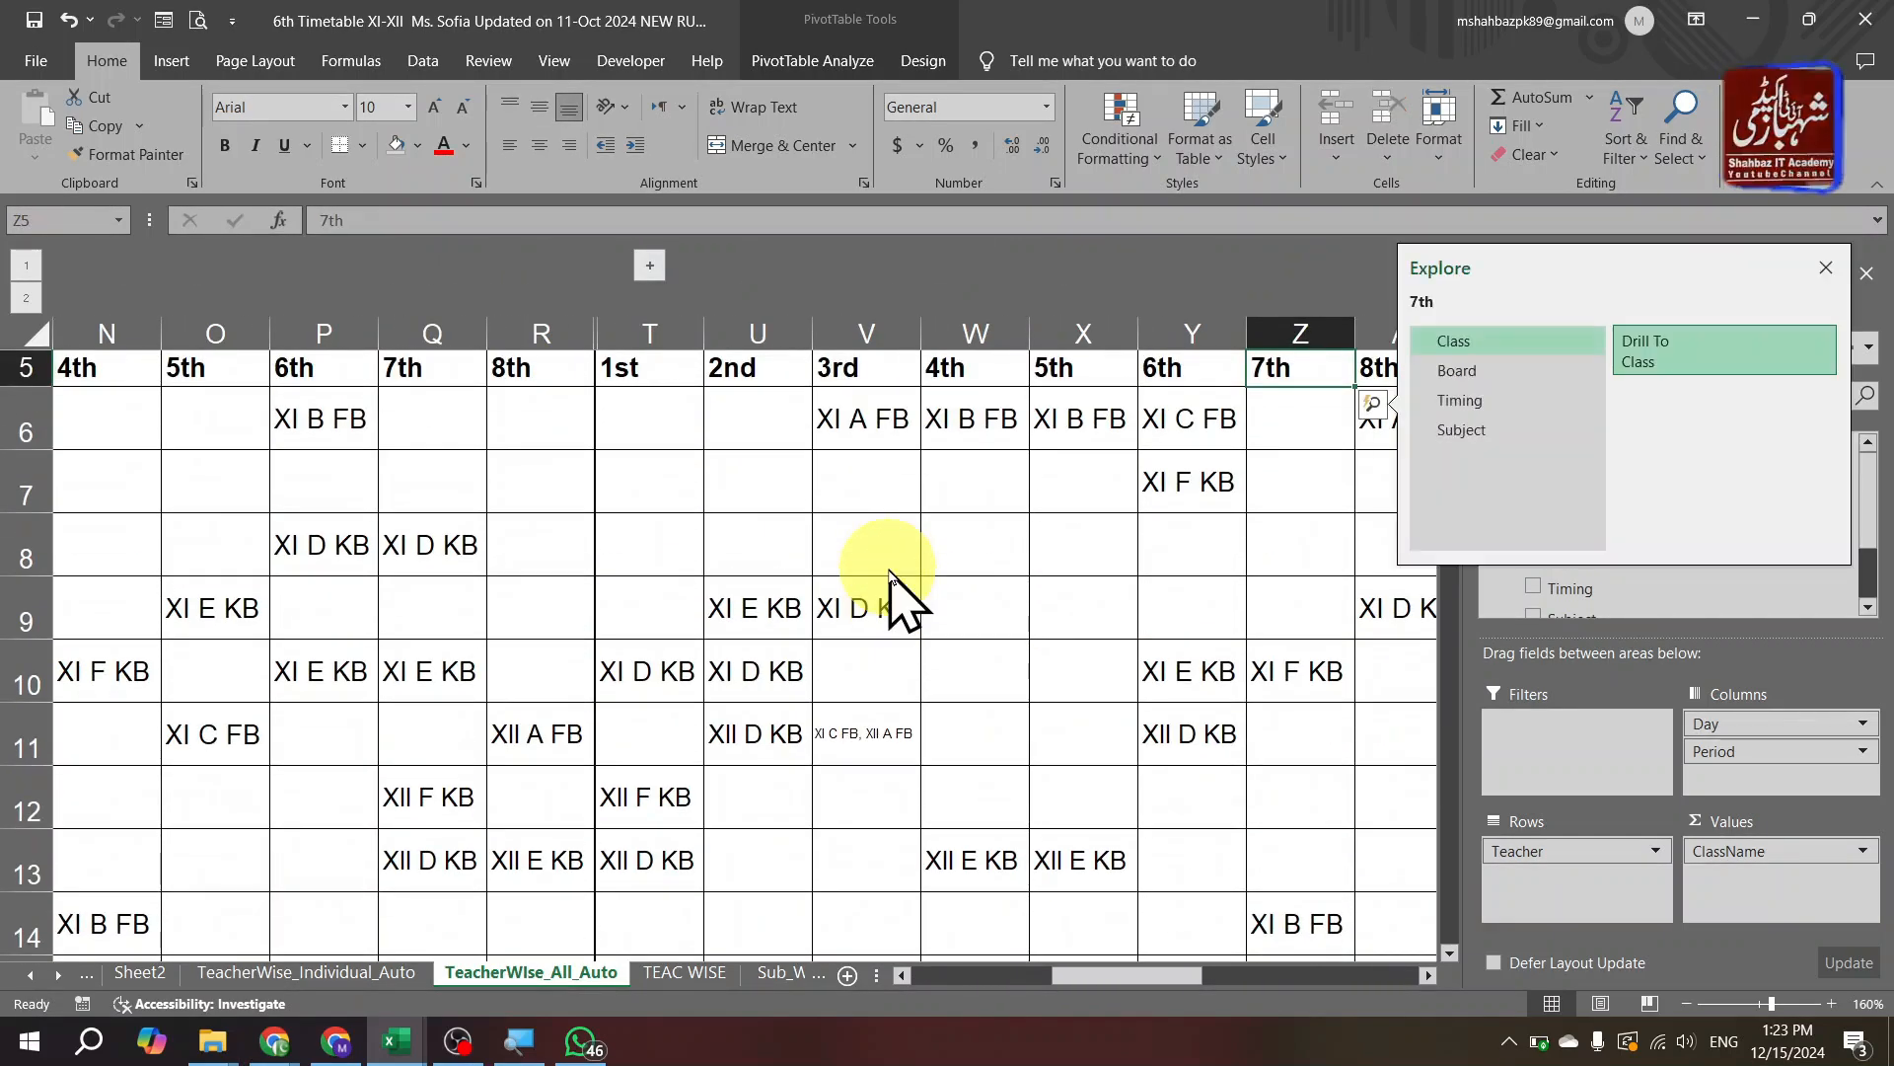
key(Escape)
key(ctrl+q)
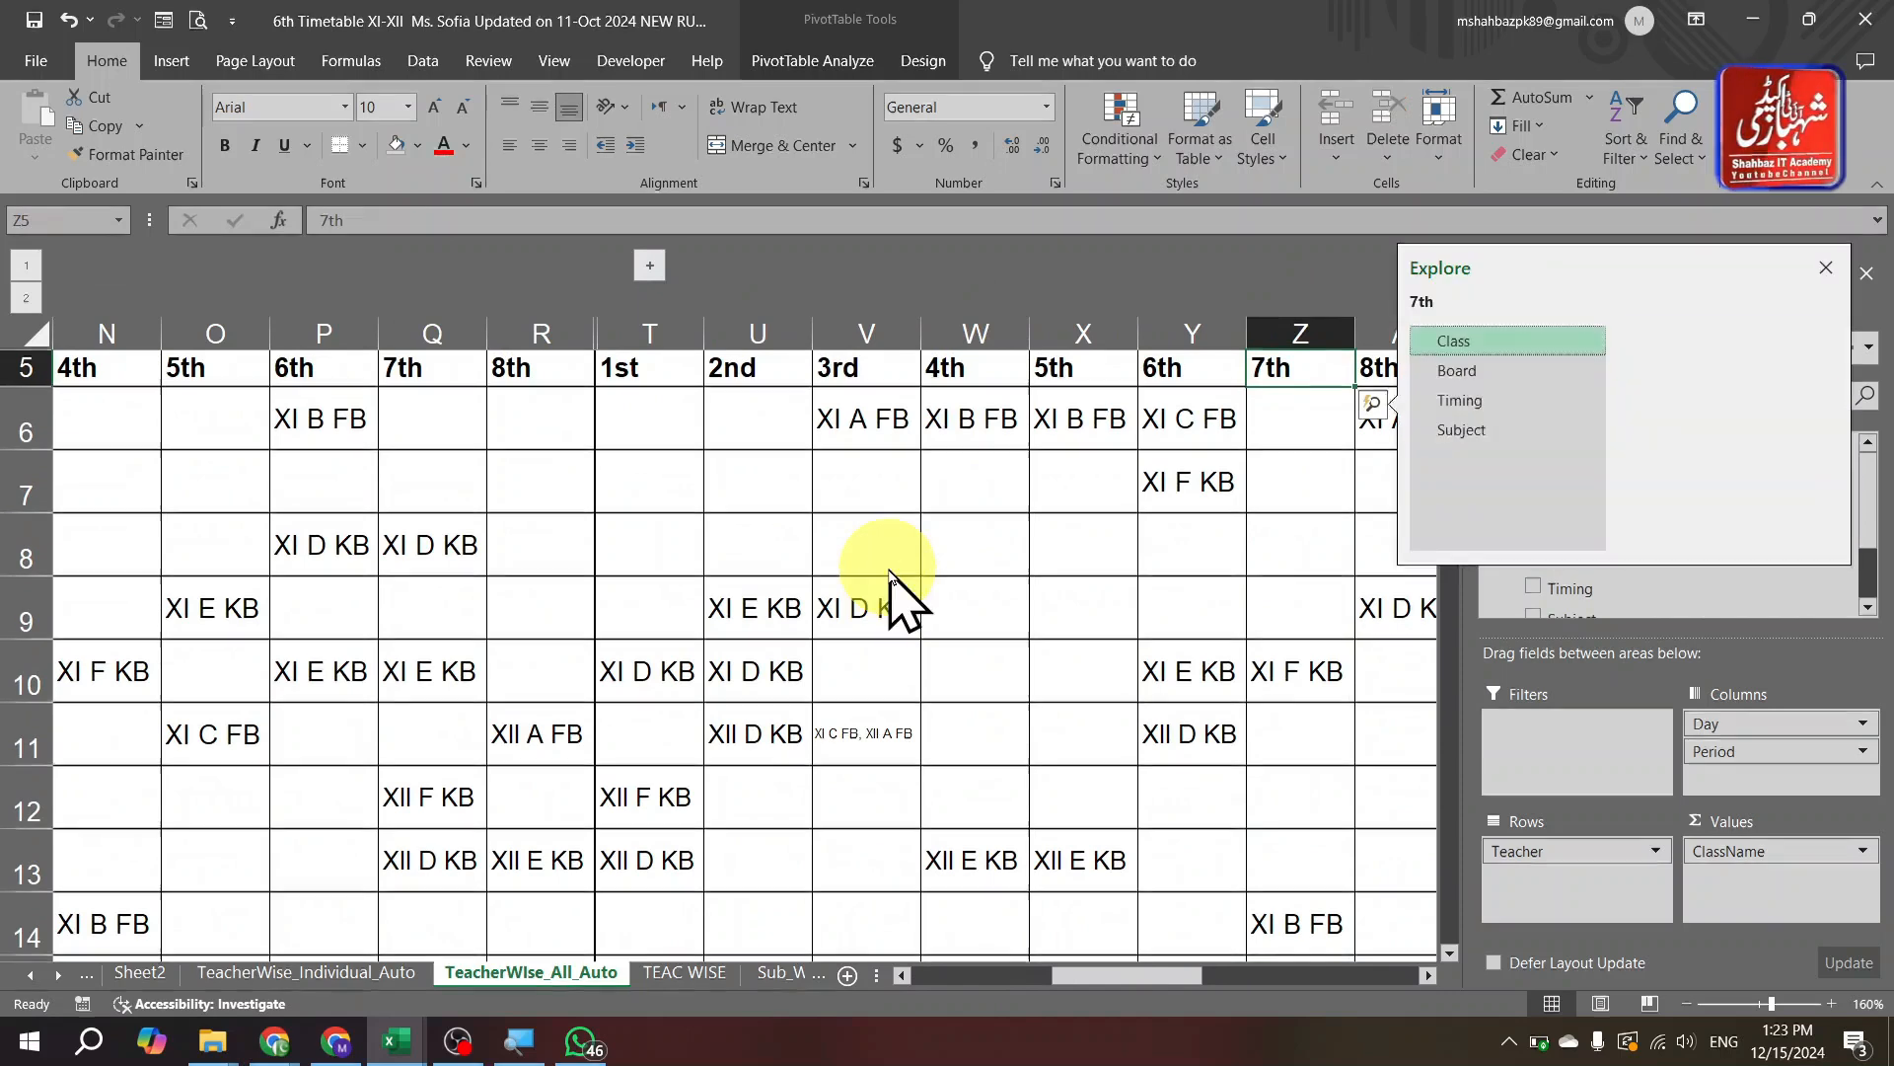
key(Escape)
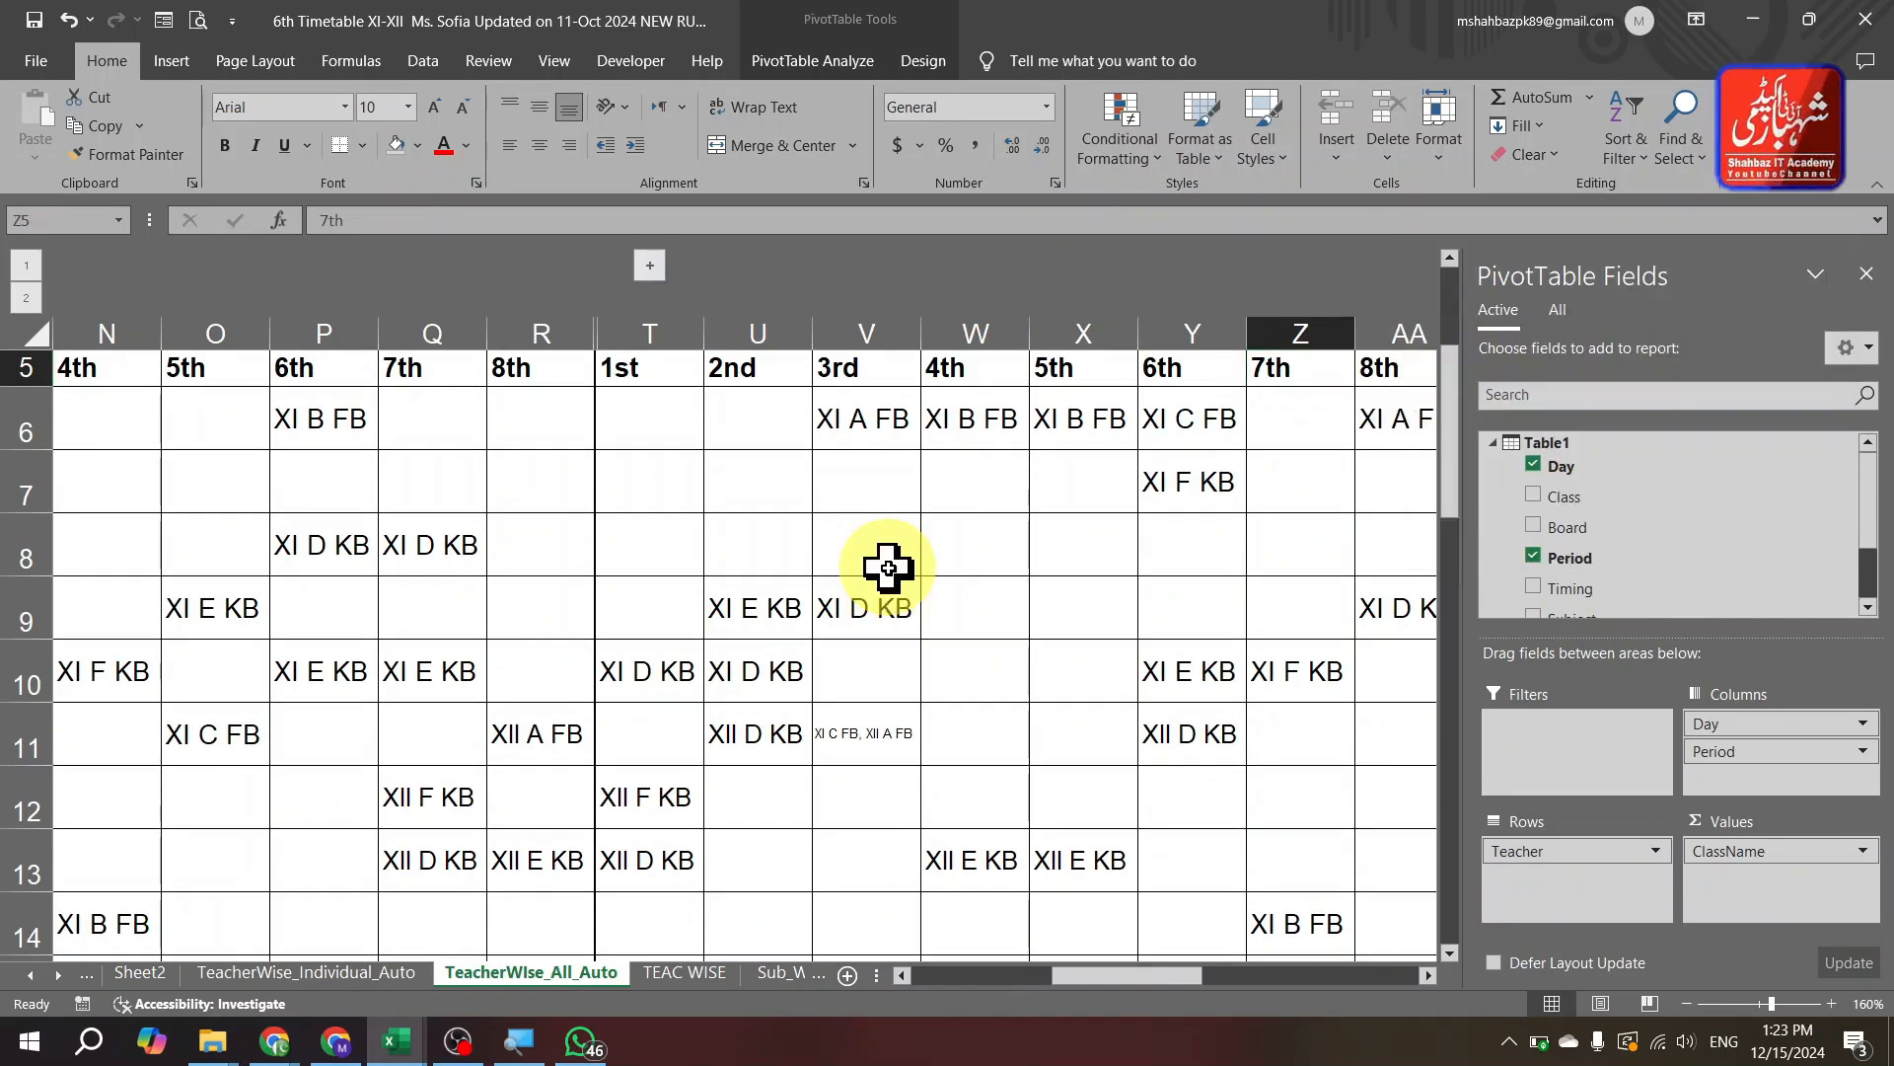
key(ctrl+Page_Up)
key(ctrl+Page_Up)
key(ctrl+Page_Up)
key(ctrl+Page_Up)
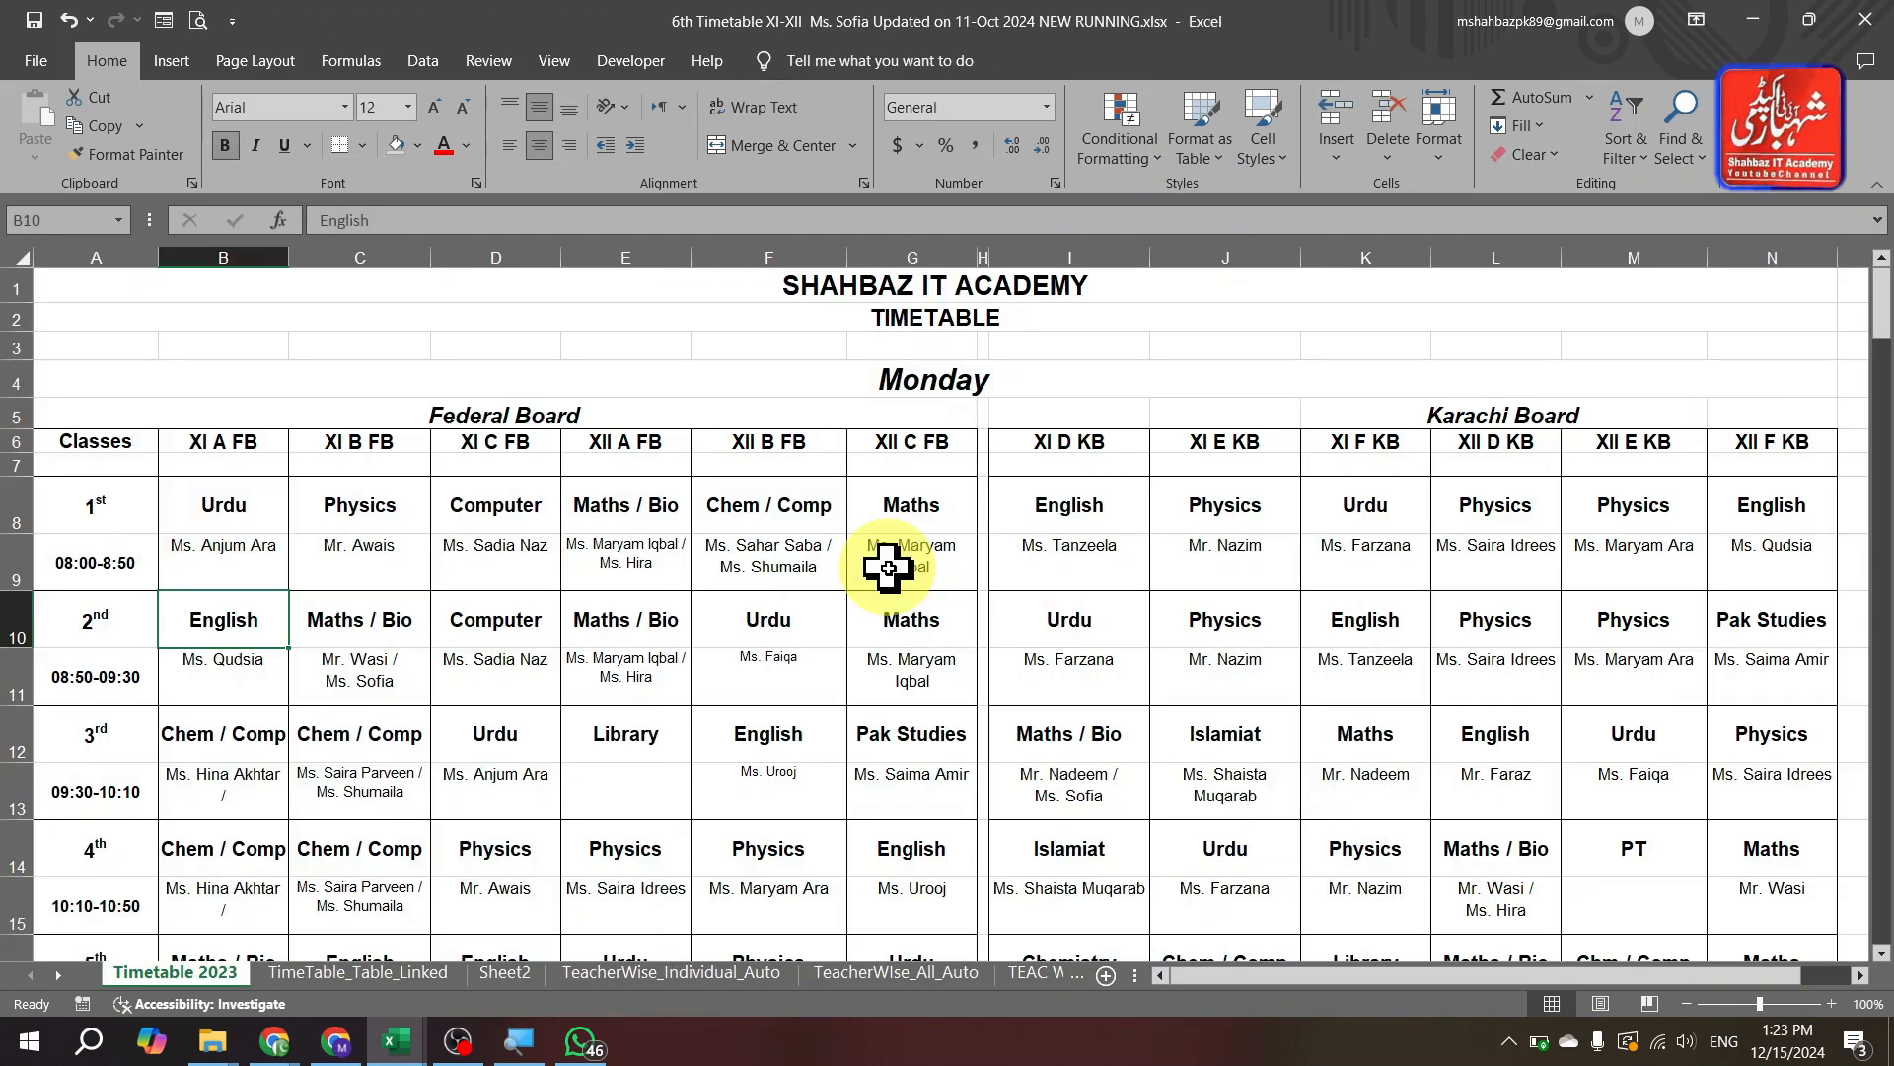